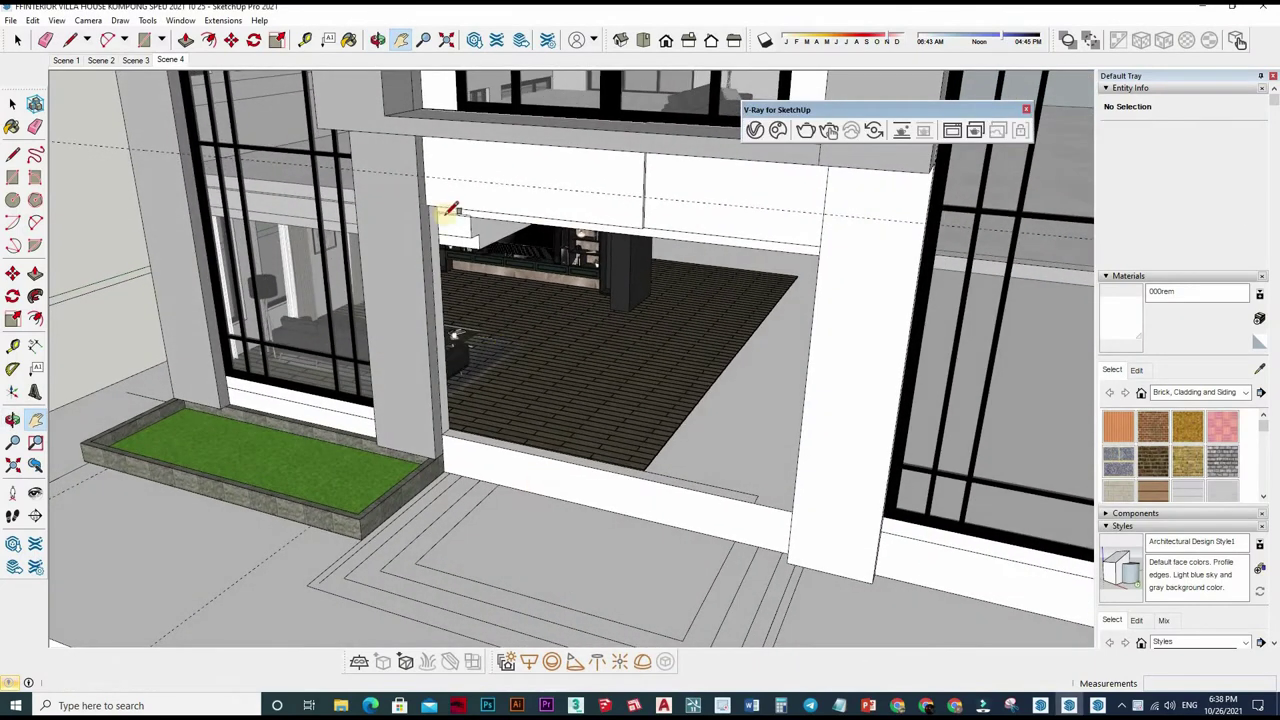
- Draw a rectangle face sealing the living room opening
key(r)
scroll(432, 203, up, 2)
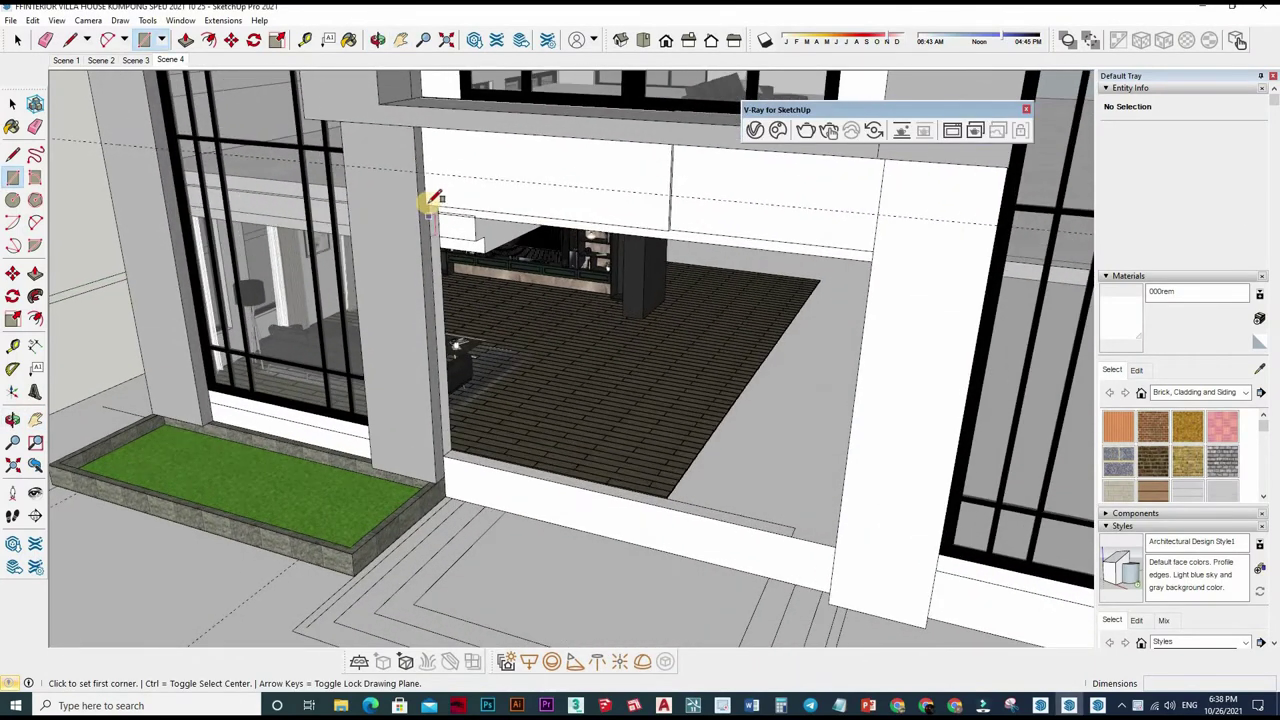
click(859, 553)
middle_drag(859, 553, 900, 534)
click(769, 411)
key(space)
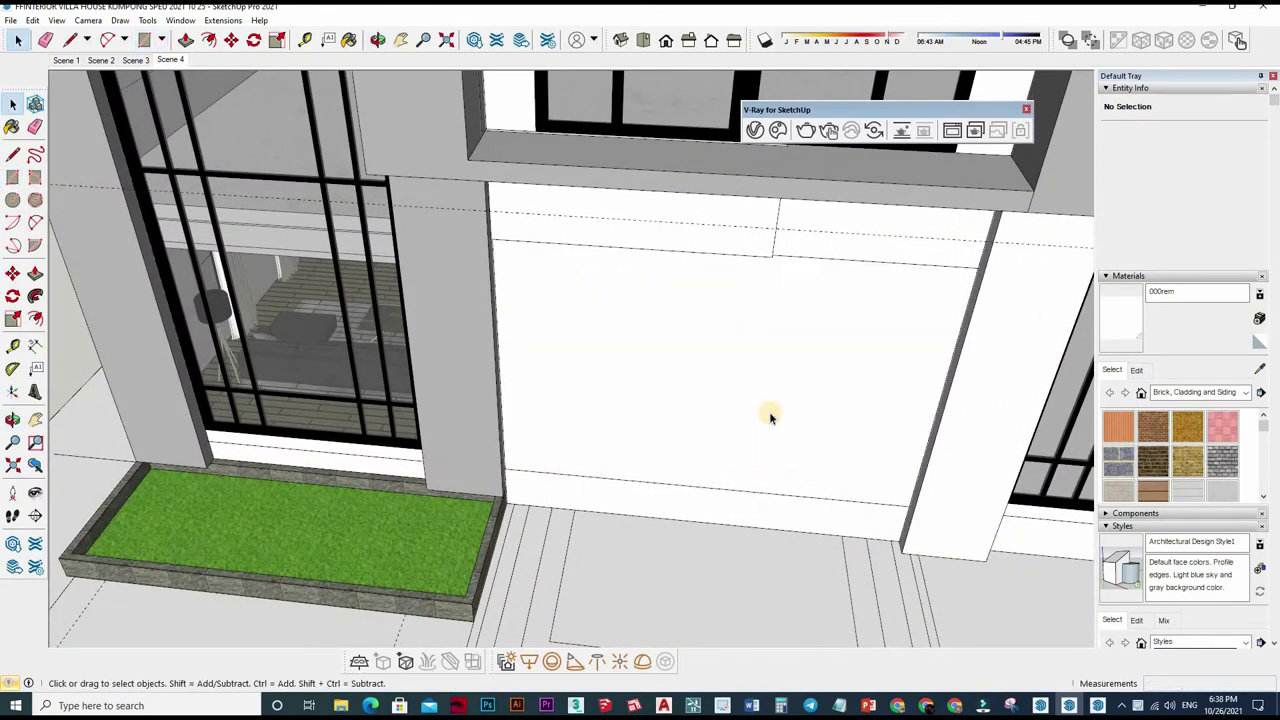
click(769, 411)
- Push/Pull the new face outward into a box outside the villa
key(p)
click(749, 460)
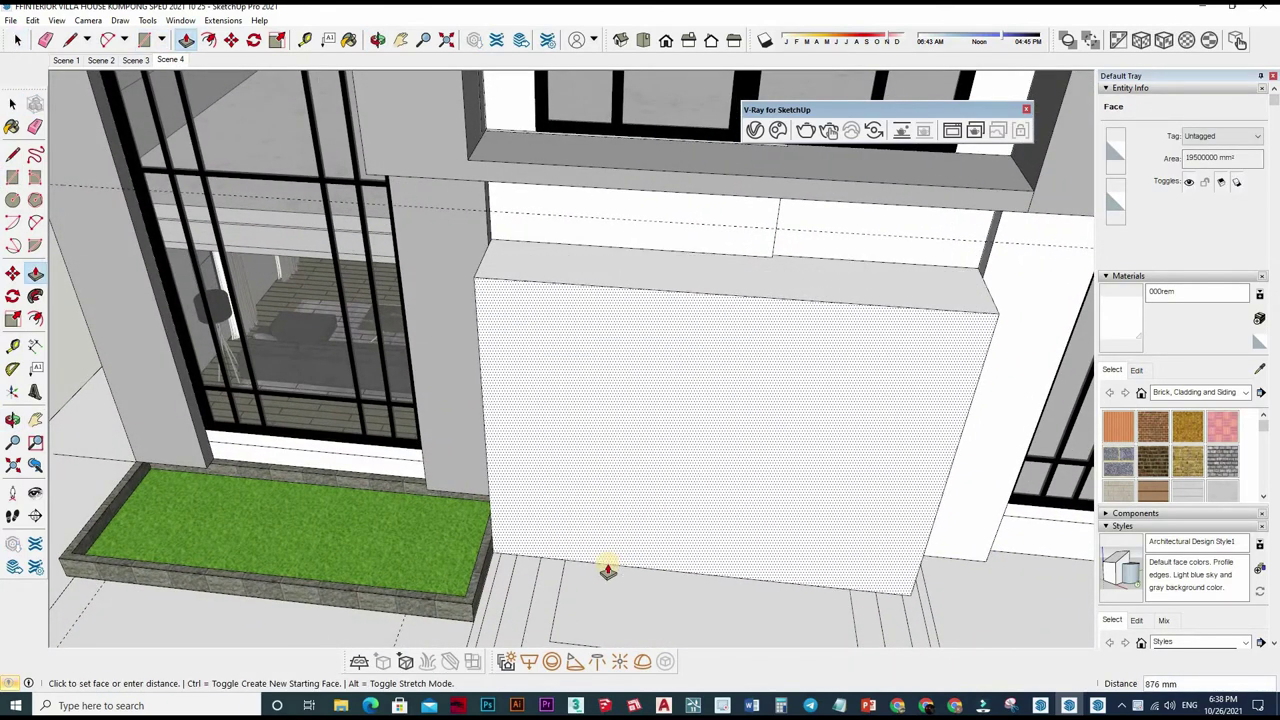
scroll(603, 563, down, 5)
scroll(518, 593, up, 2)
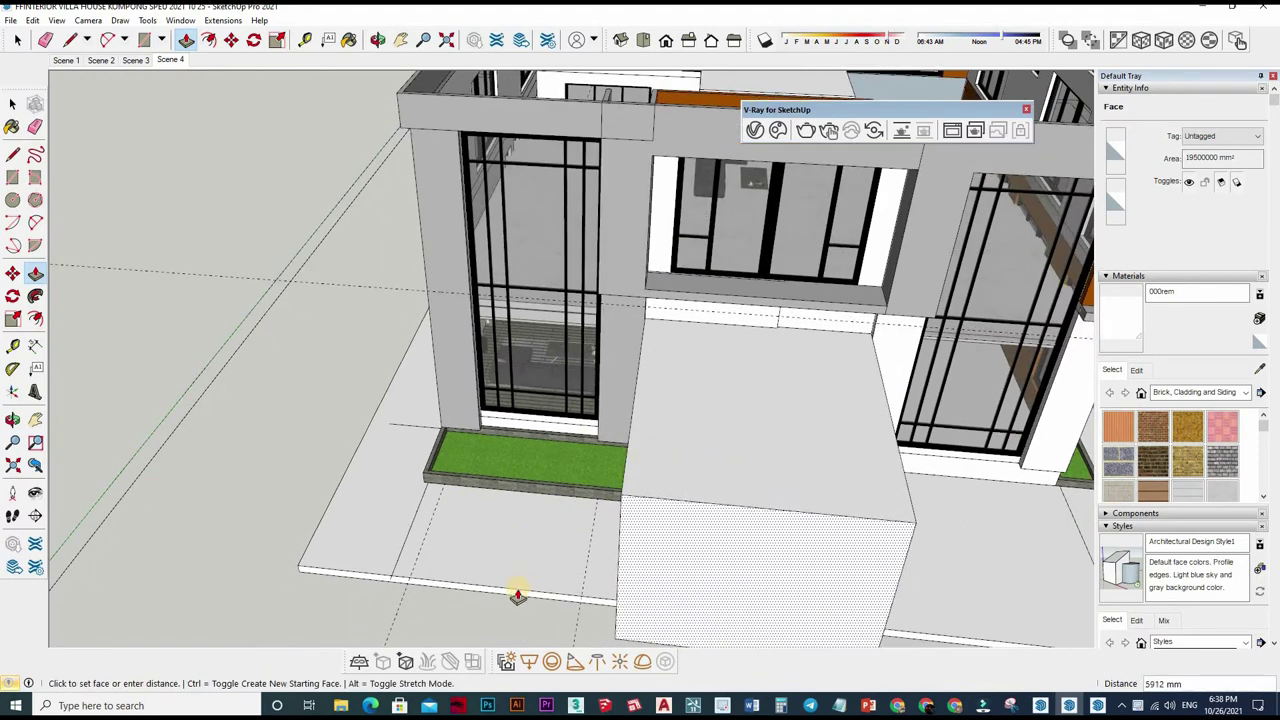
click(565, 485)
middle_drag(794, 349, 797, 409)
key(space)
click(783, 413)
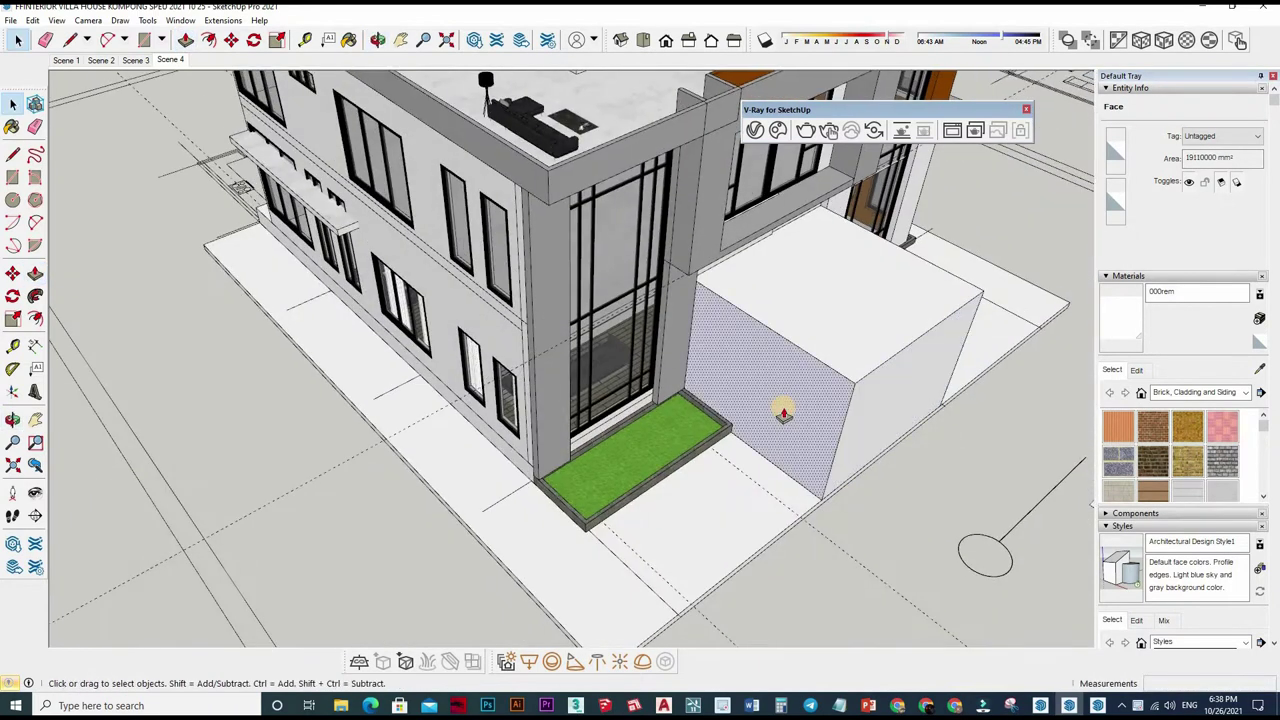
key(p)
mouse_move(386, 357)
middle_down()
mouse_move(537, 446)
mouse_move(531, 426)
middle_up()
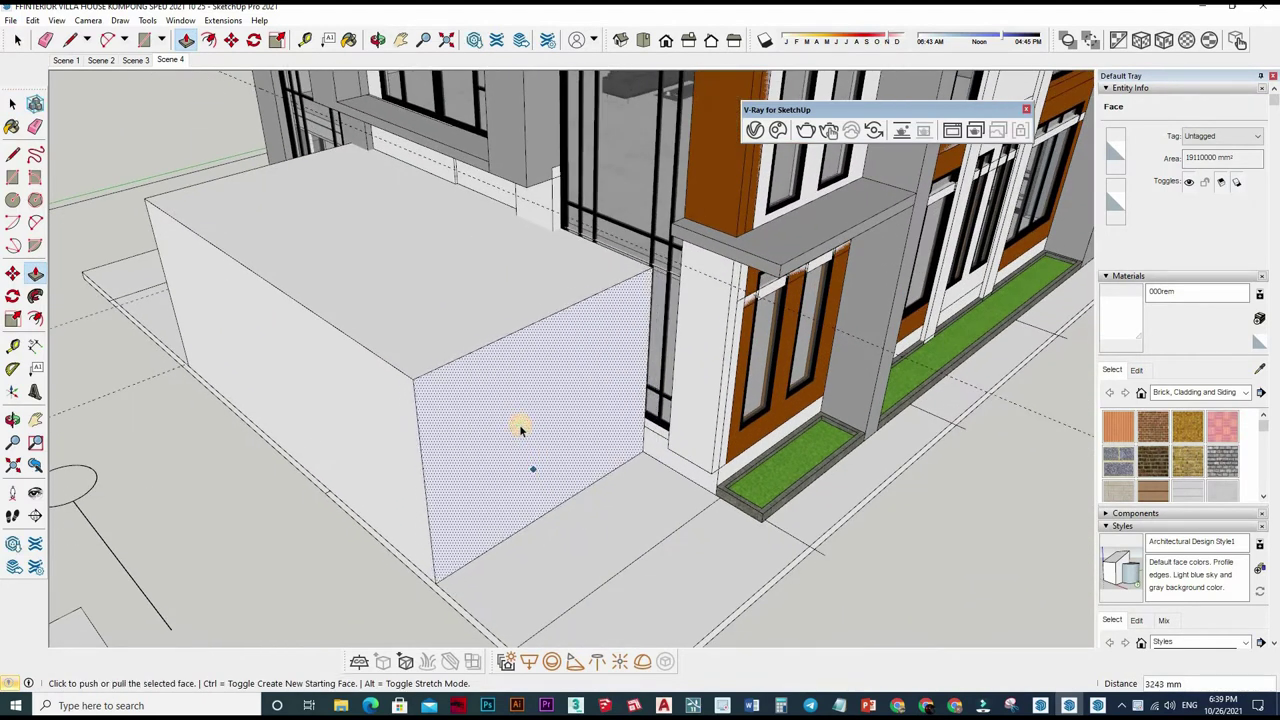
- Select the whole box and reverse its faces so the inside shows white
key(space)
triple_click(519, 424)
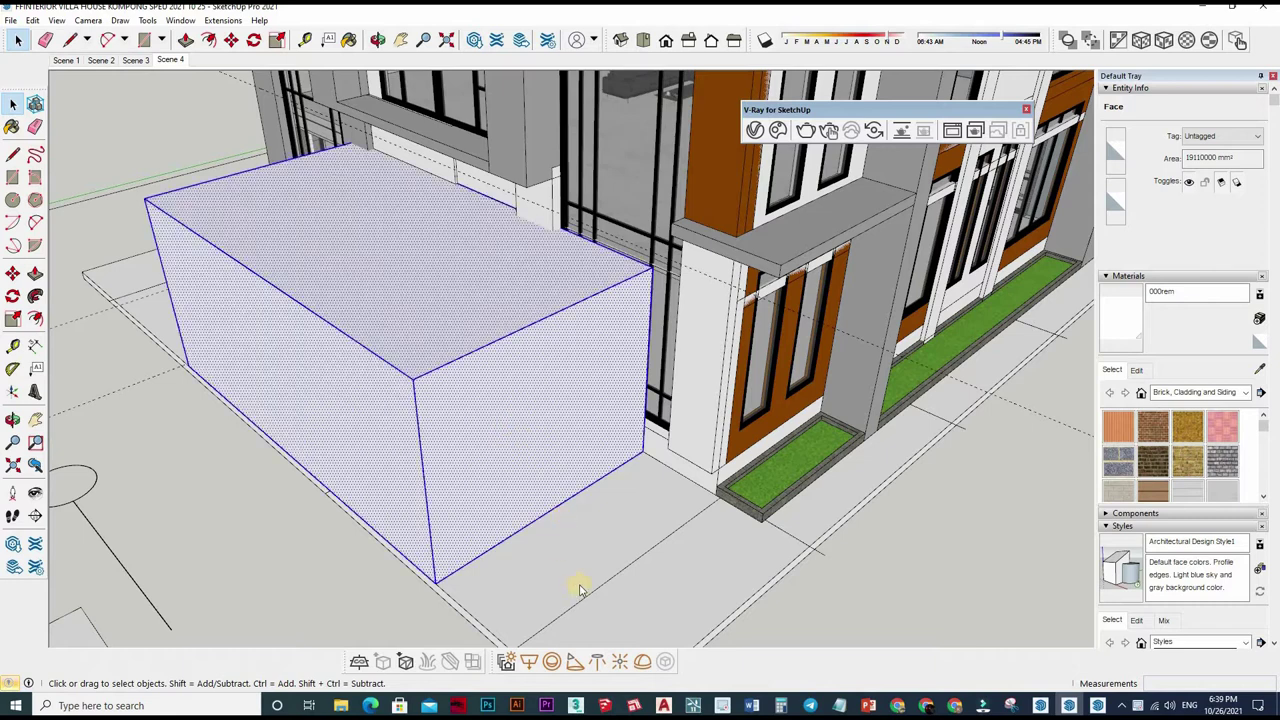
right_click(522, 425)
click(567, 571)
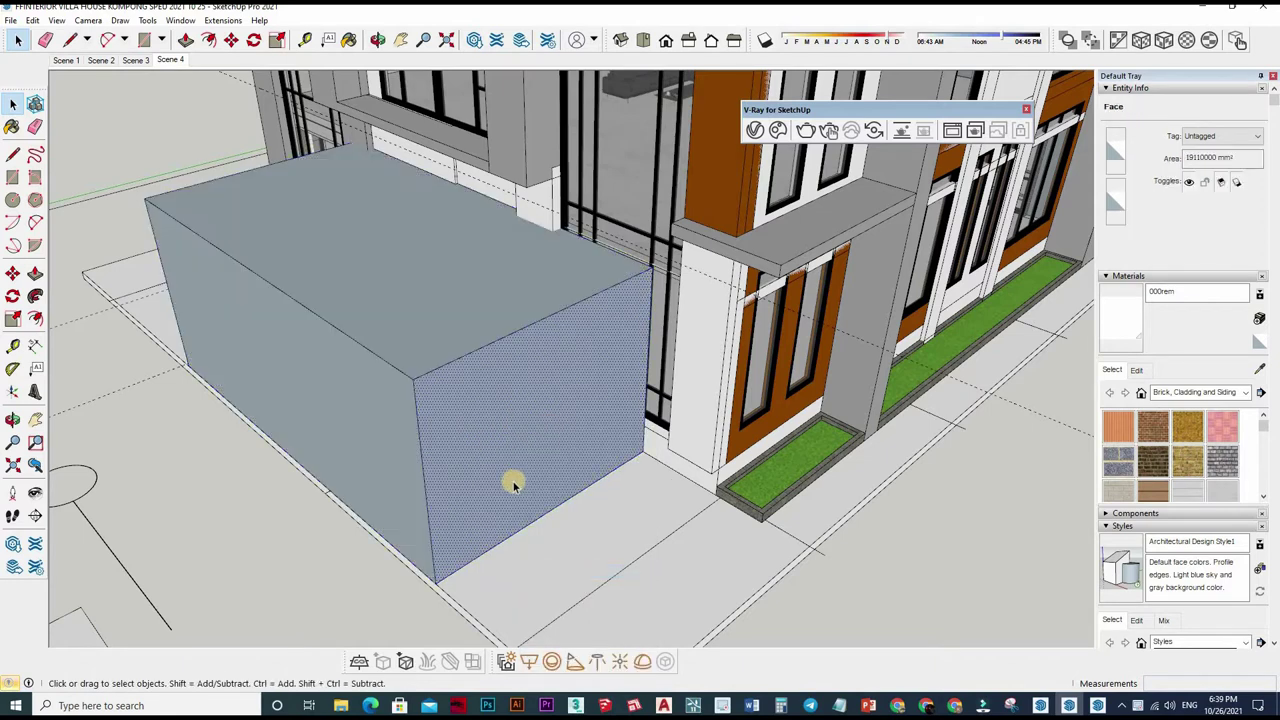
middle_drag(351, 309, 371, 249)
- Delete the box's wall faces that block the view into the living room
scroll(529, 257, up, 5)
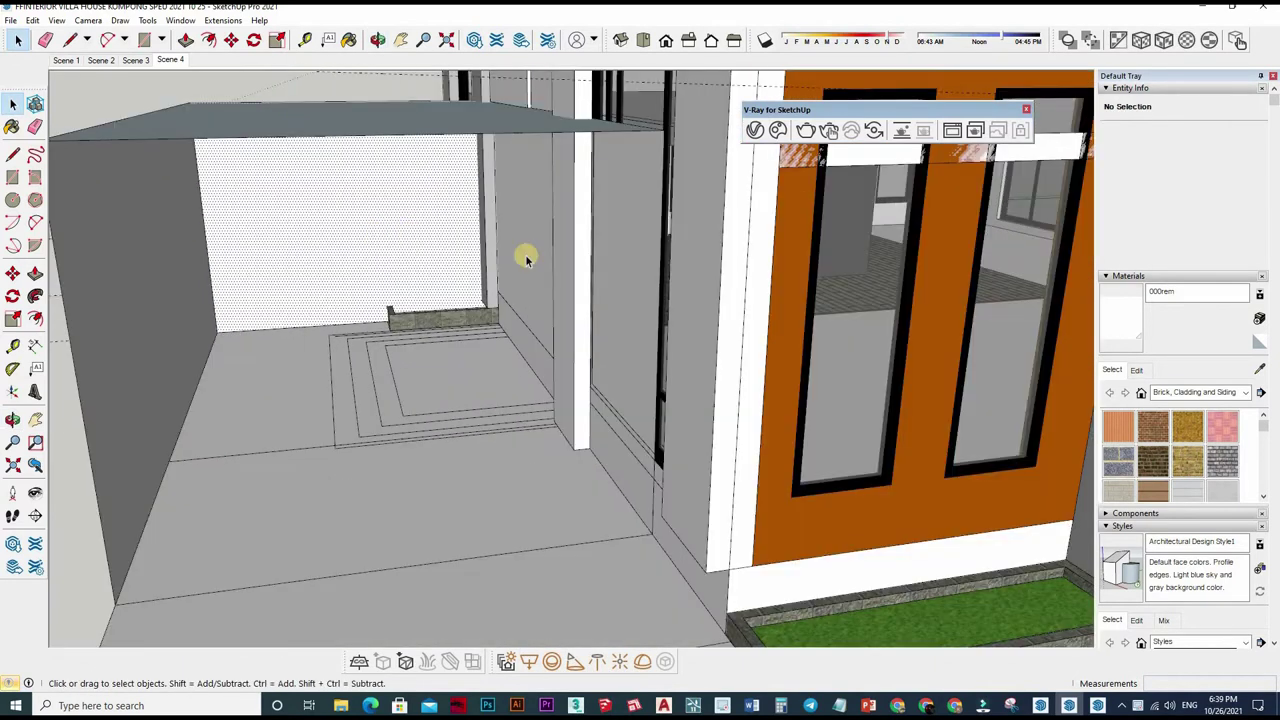
click(529, 257)
key(Delete)
scroll(822, 302, up, 5)
middle_drag(800, 363, 666, 354)
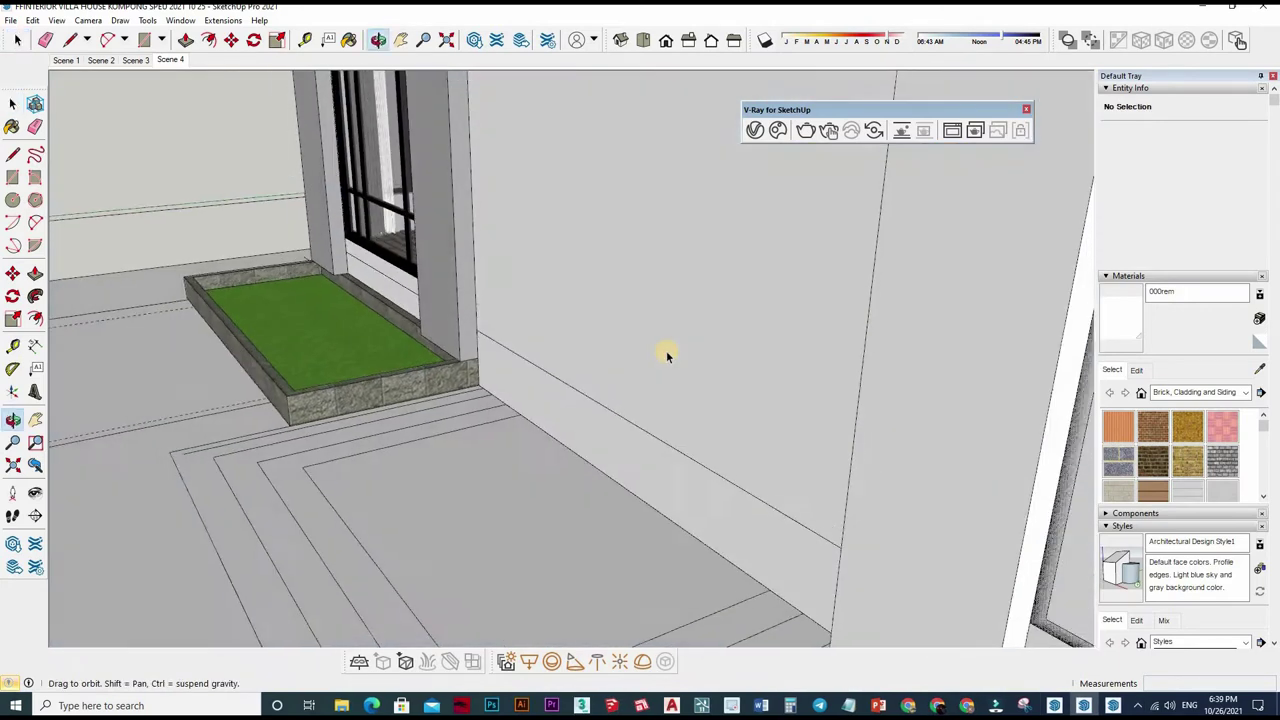
click(658, 348)
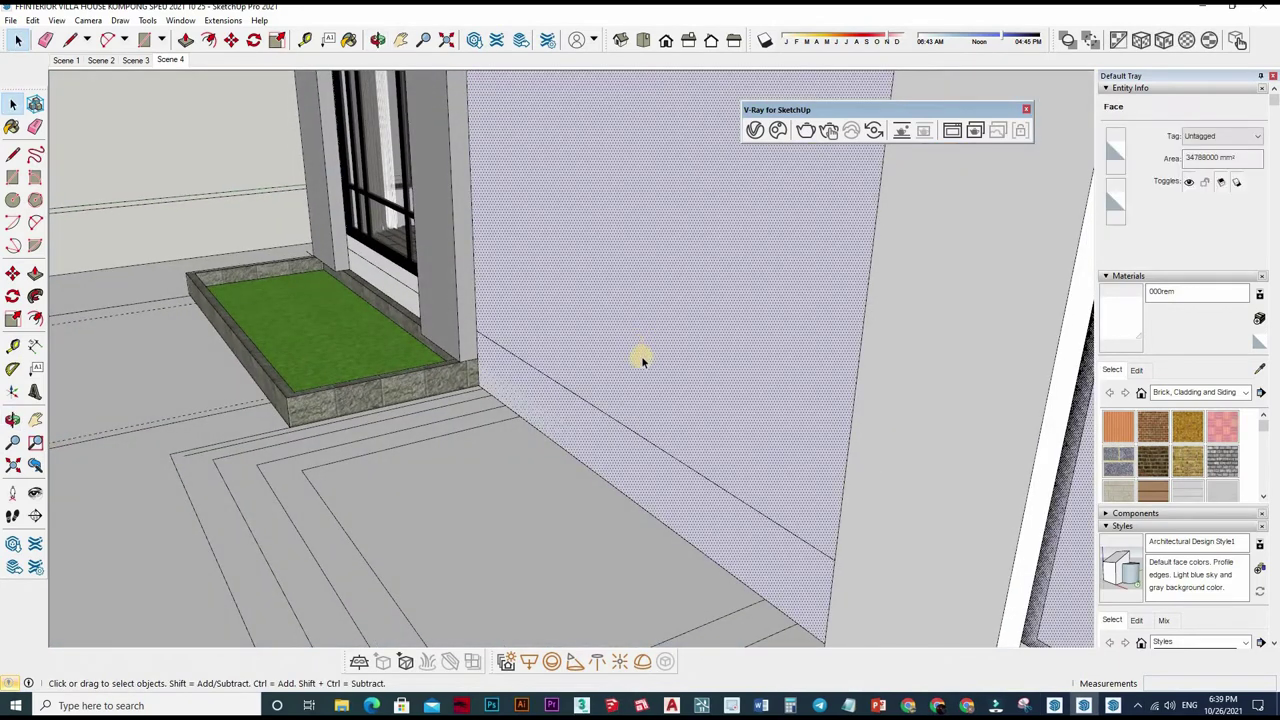
key(Delete)
scroll(608, 323, down, 3)
scroll(614, 354, down, 3)
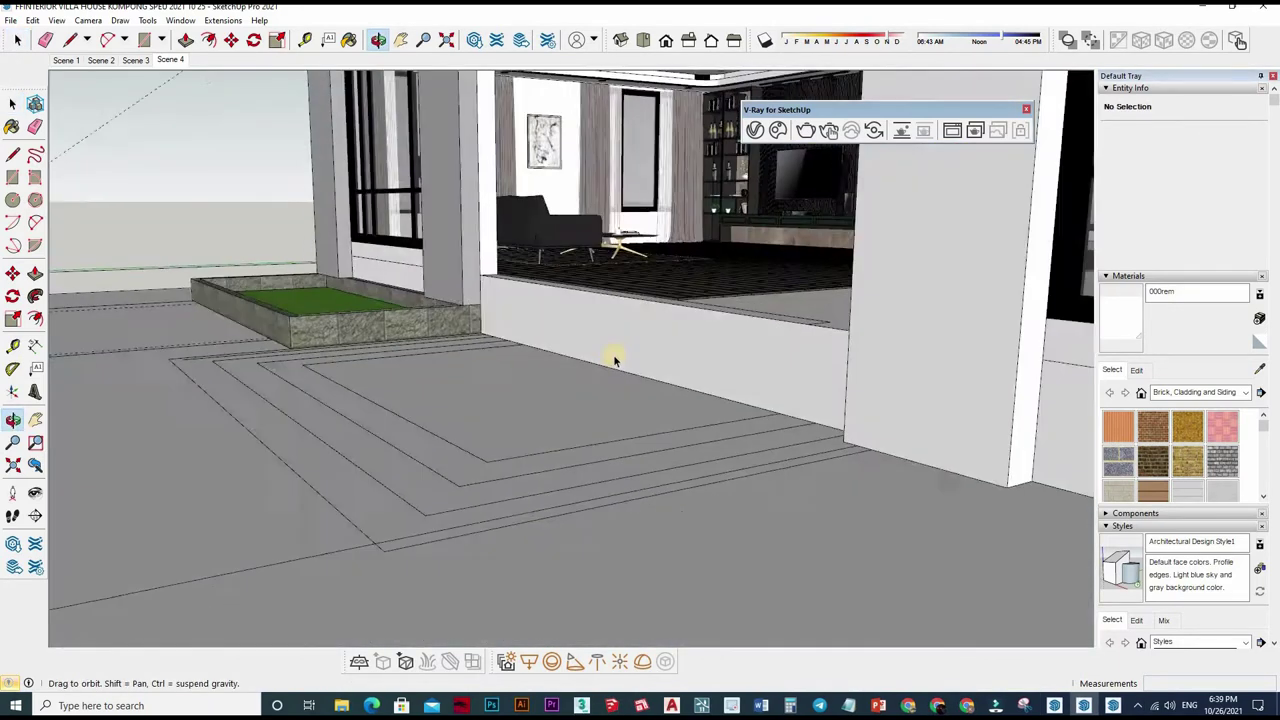
mouse_move(614, 354)
middle_down()
mouse_move(637, 457)
mouse_move(920, 572)
mouse_move(678, 487)
mouse_move(688, 435)
mouse_move(491, 294)
middle_up()
- Draw a rectangle across the wall base next to the box
triple_click(688, 435)
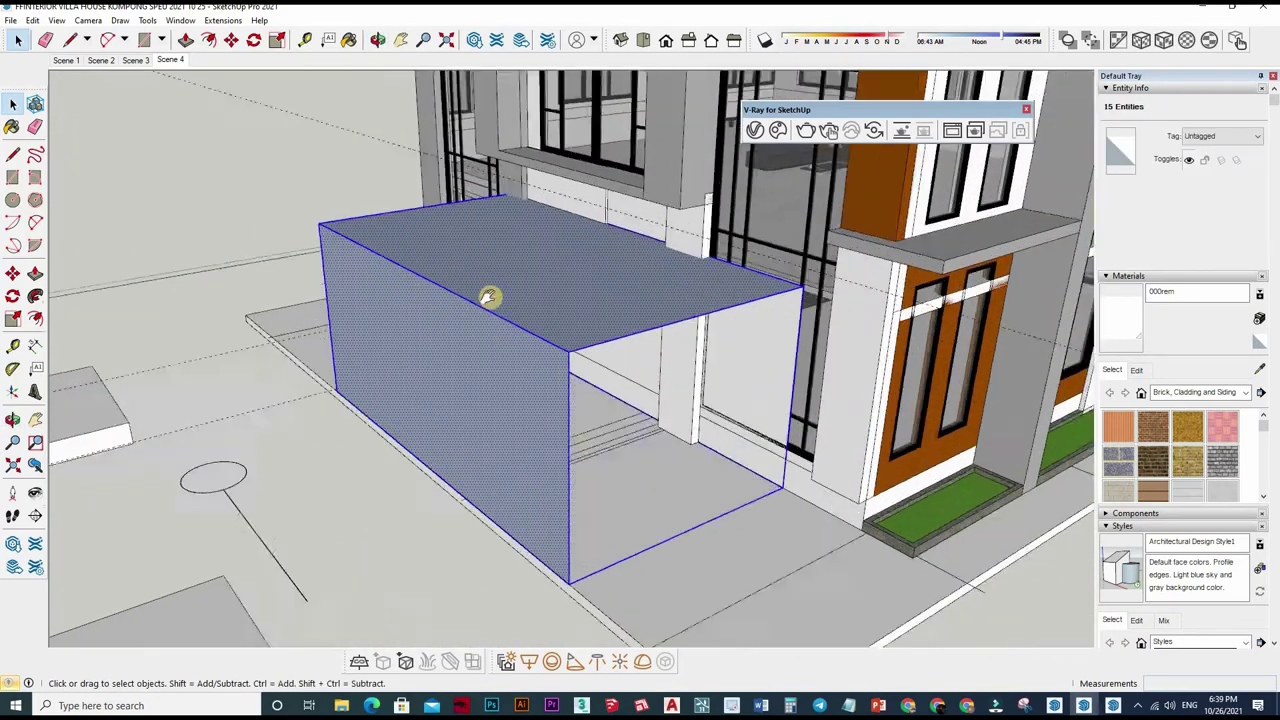
scroll(500, 330, up, 5)
mouse_move(508, 357)
middle_down()
mouse_move(510, 335)
mouse_move(470, 334)
mouse_move(351, 457)
mouse_move(370, 222)
mouse_move(414, 366)
mouse_move(557, 300)
mouse_move(943, 409)
mouse_move(397, 208)
mouse_move(329, 414)
middle_up()
click(370, 336)
click(329, 414)
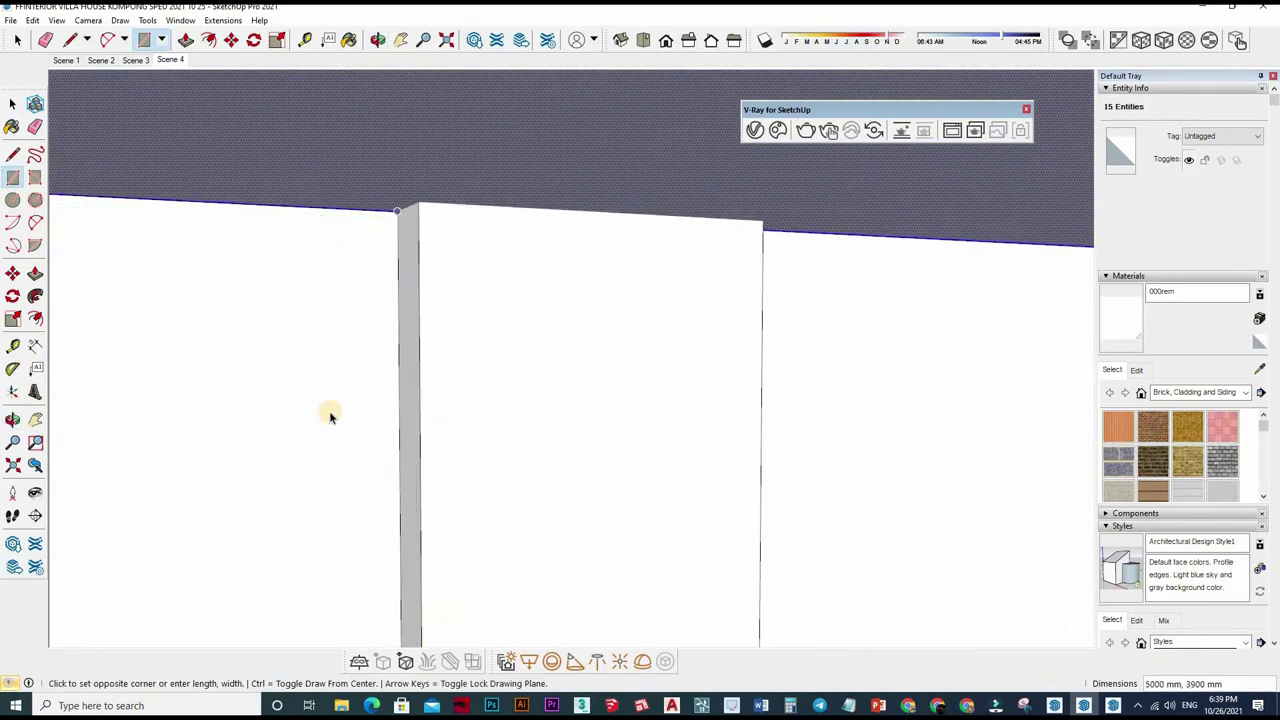
key(space)
click(351, 503)
mouse_move(351, 503)
middle_down()
mouse_move(486, 437)
mouse_move(374, 380)
mouse_move(510, 455)
mouse_move(634, 486)
mouse_move(634, 397)
mouse_move(697, 563)
middle_up()
- Make the whole box a group and switch to the interior living room scene
click(686, 518)
right_click(686, 518)
click(690, 514)
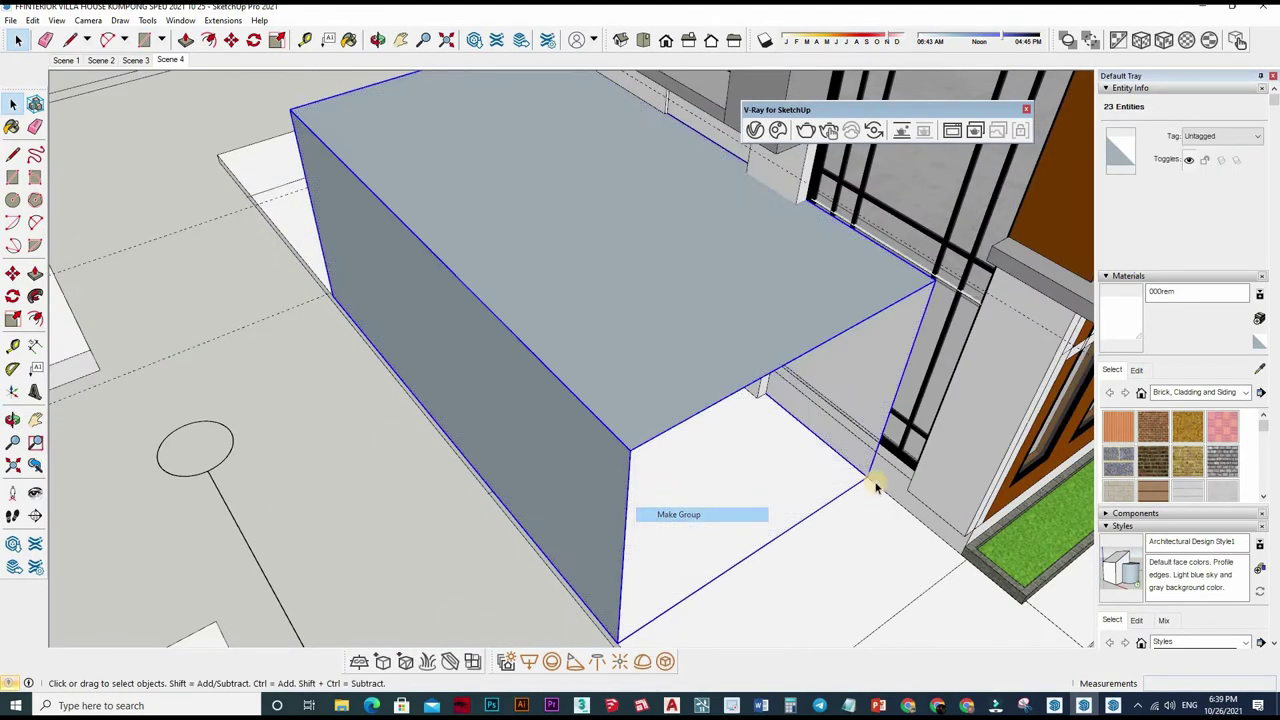
middle_drag(690, 514, 760, 300)
scroll(760, 300, up, 2)
key(Escape)
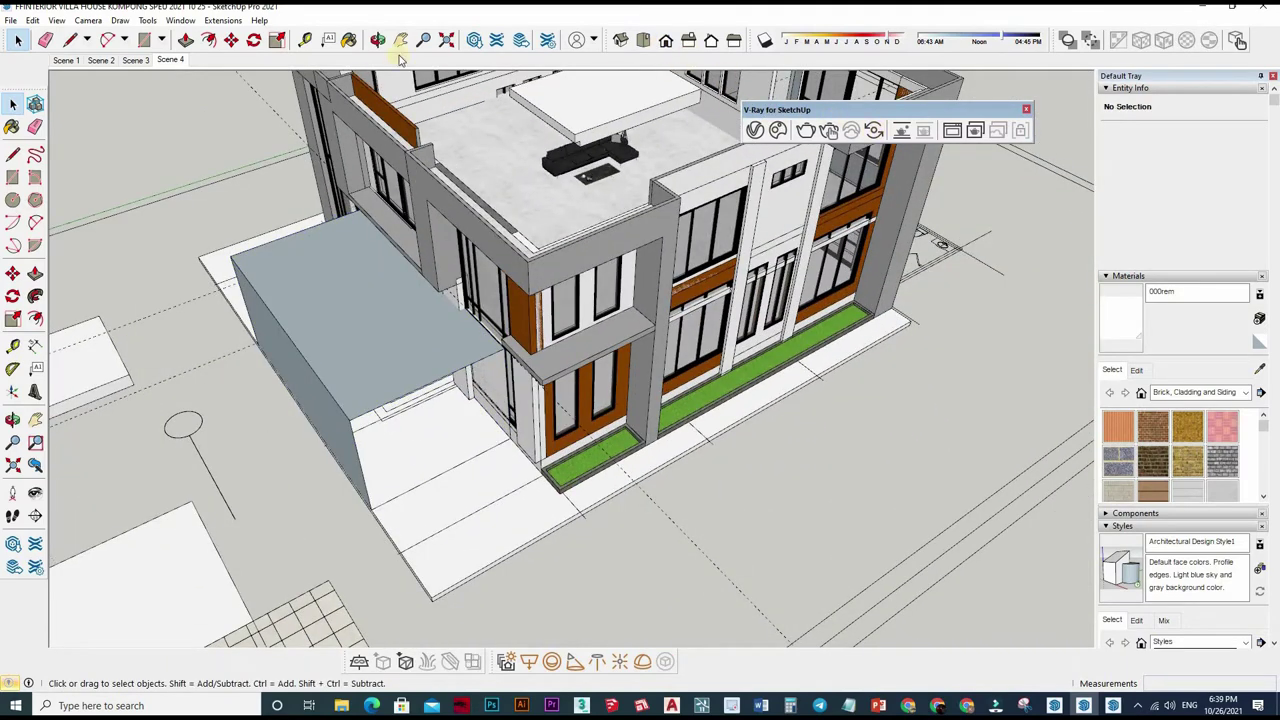
click(172, 60)
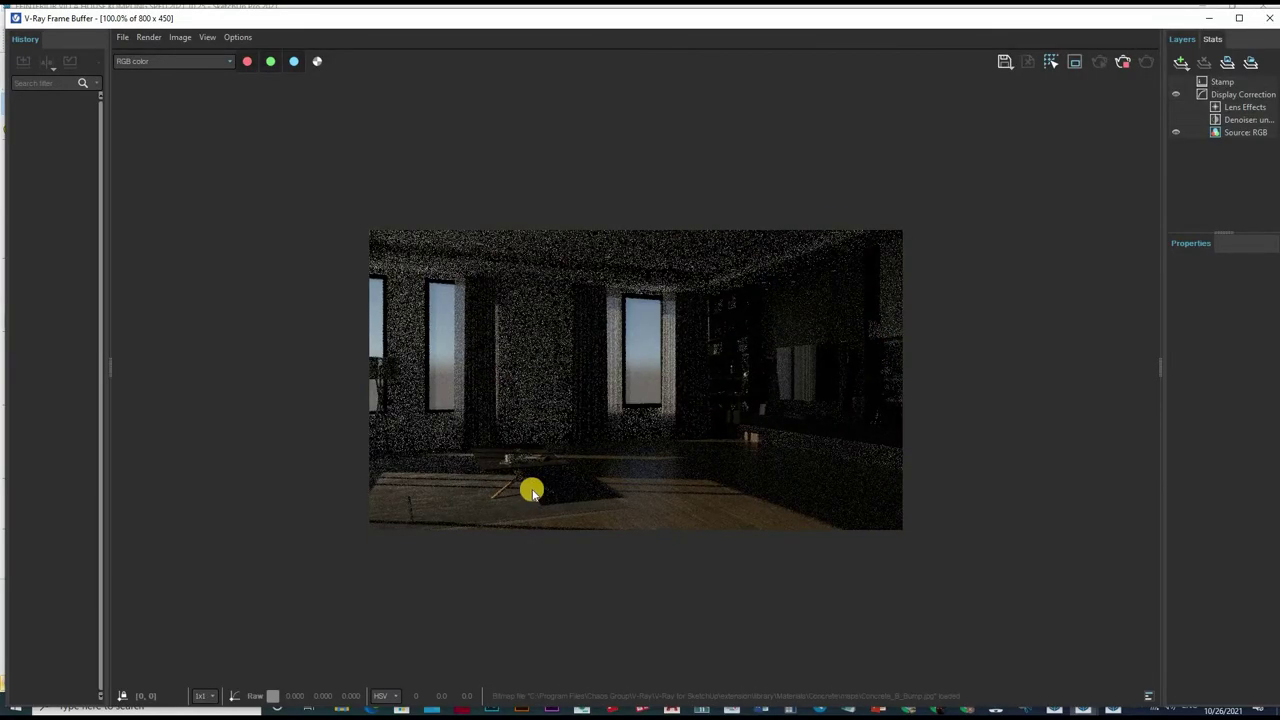
- Zoom in on the interactive living room render, then close the render window
scroll(543, 486, up, 1)
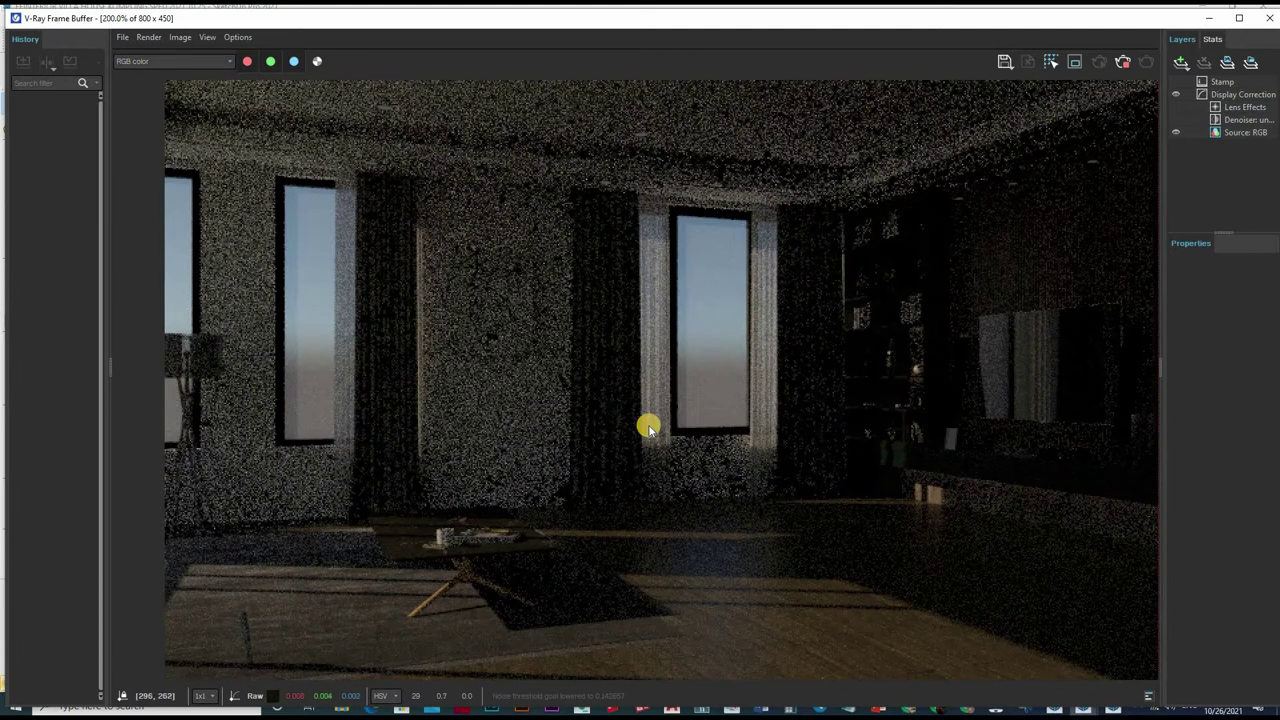
scroll(458, 494, down, 1)
scroll(458, 495, up, 1)
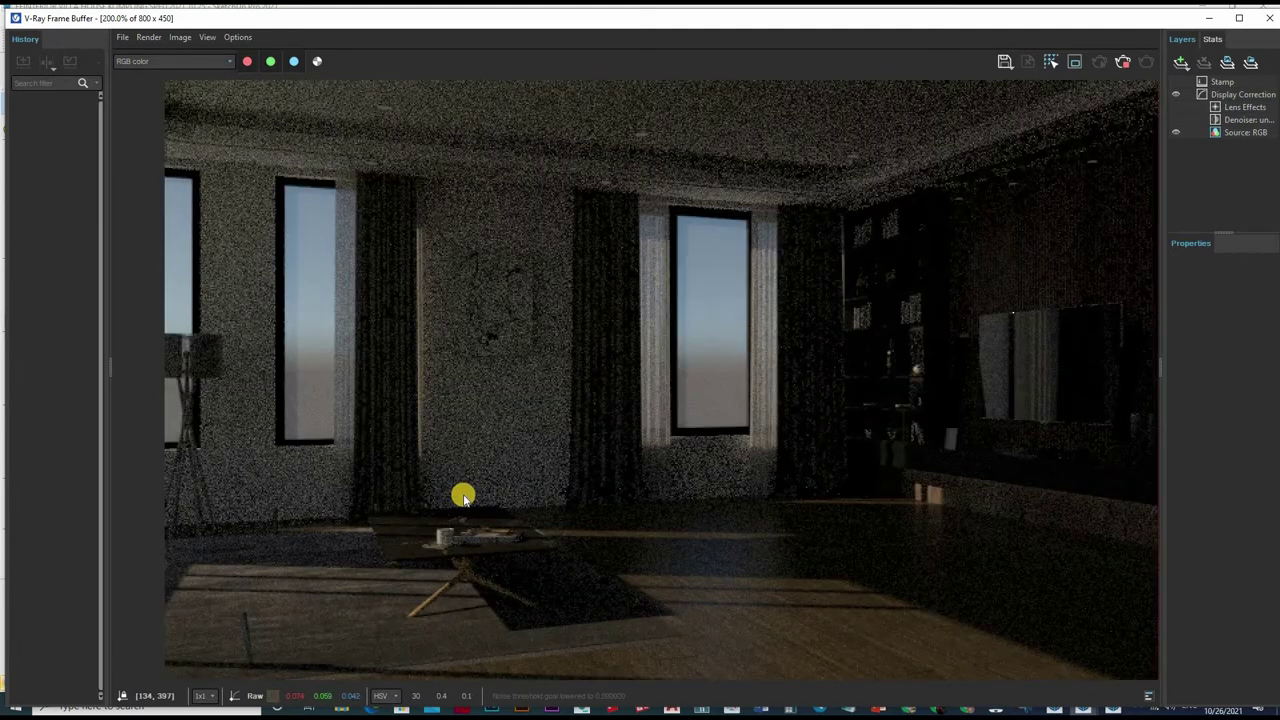
scroll(1160, 60, down, 1)
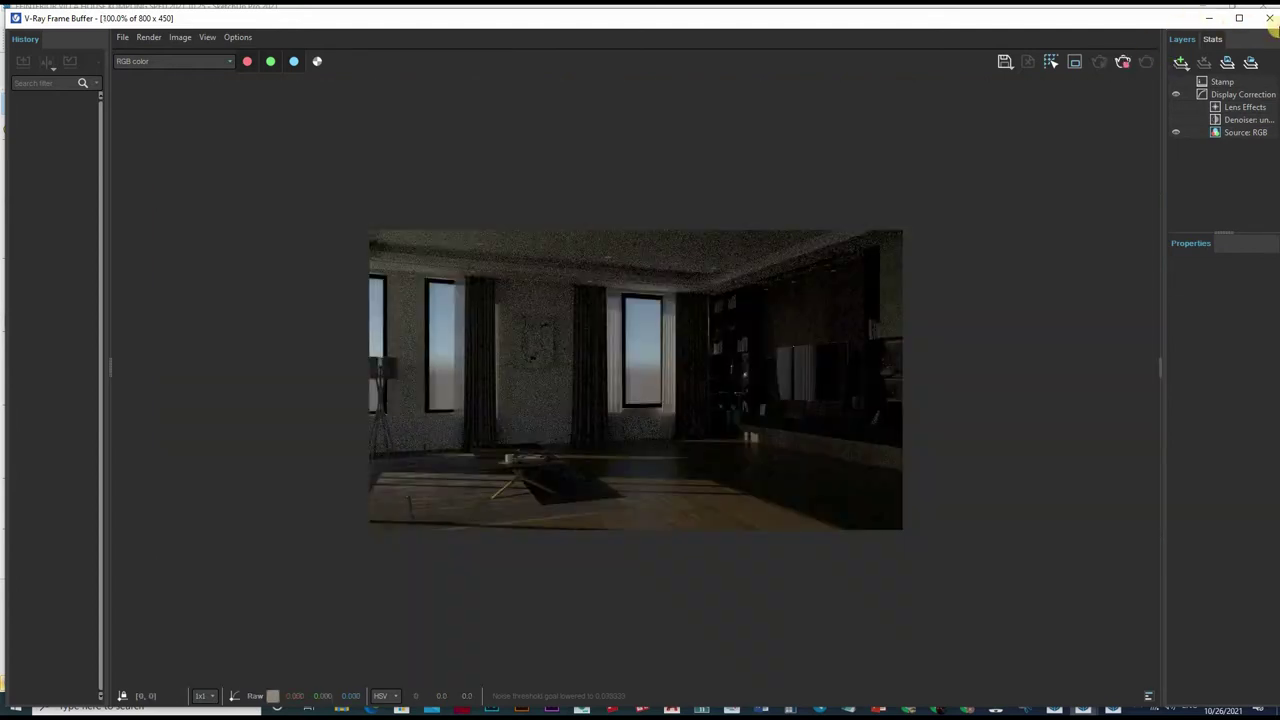
click(1270, 20)
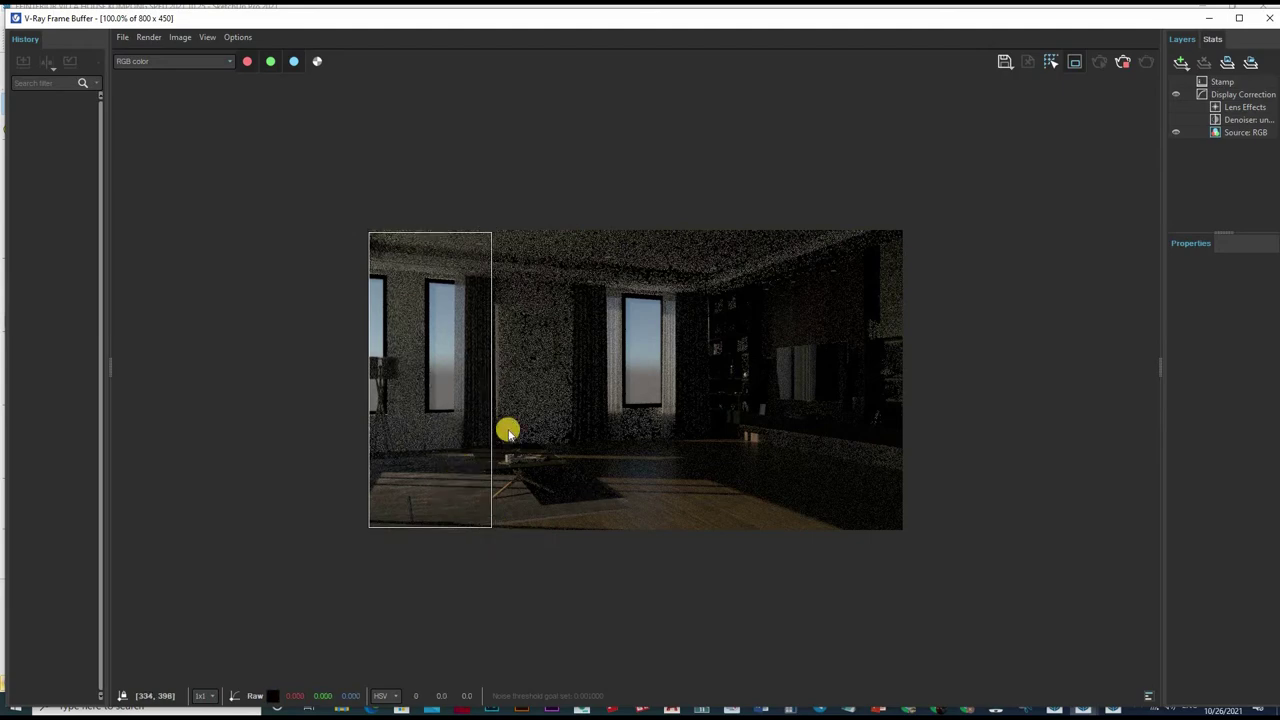
- Zoom around the render again and reset it to 100% size
scroll(515, 440, up, 3)
scroll(528, 449, down, 2)
scroll(406, 486, down, 1)
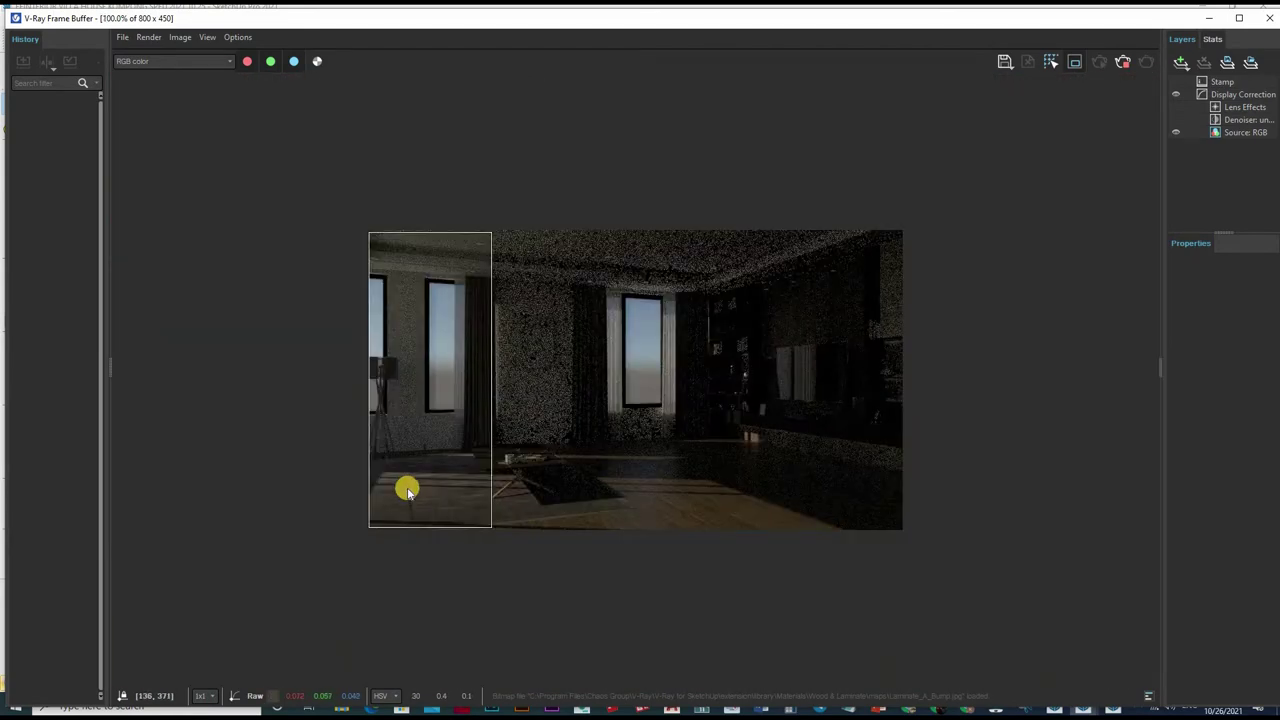
scroll(407, 489, up, 1)
scroll(407, 490, down, 1)
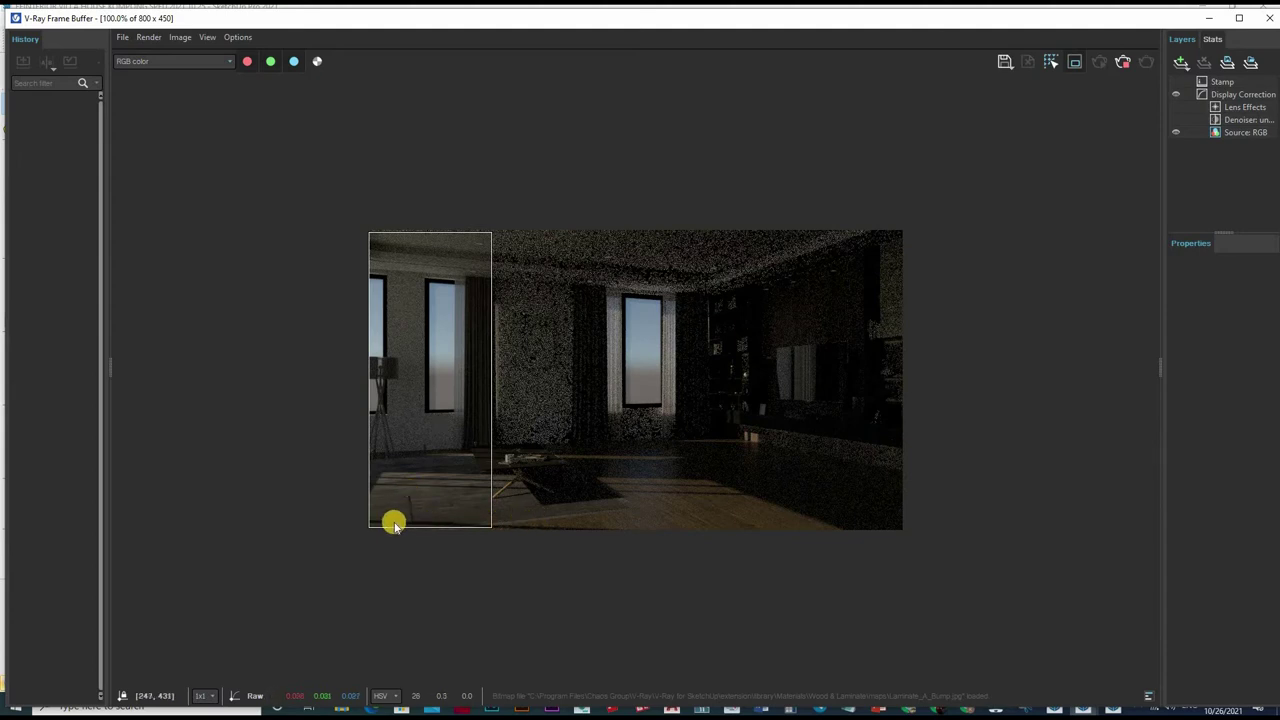
scroll(395, 525, up, 1)
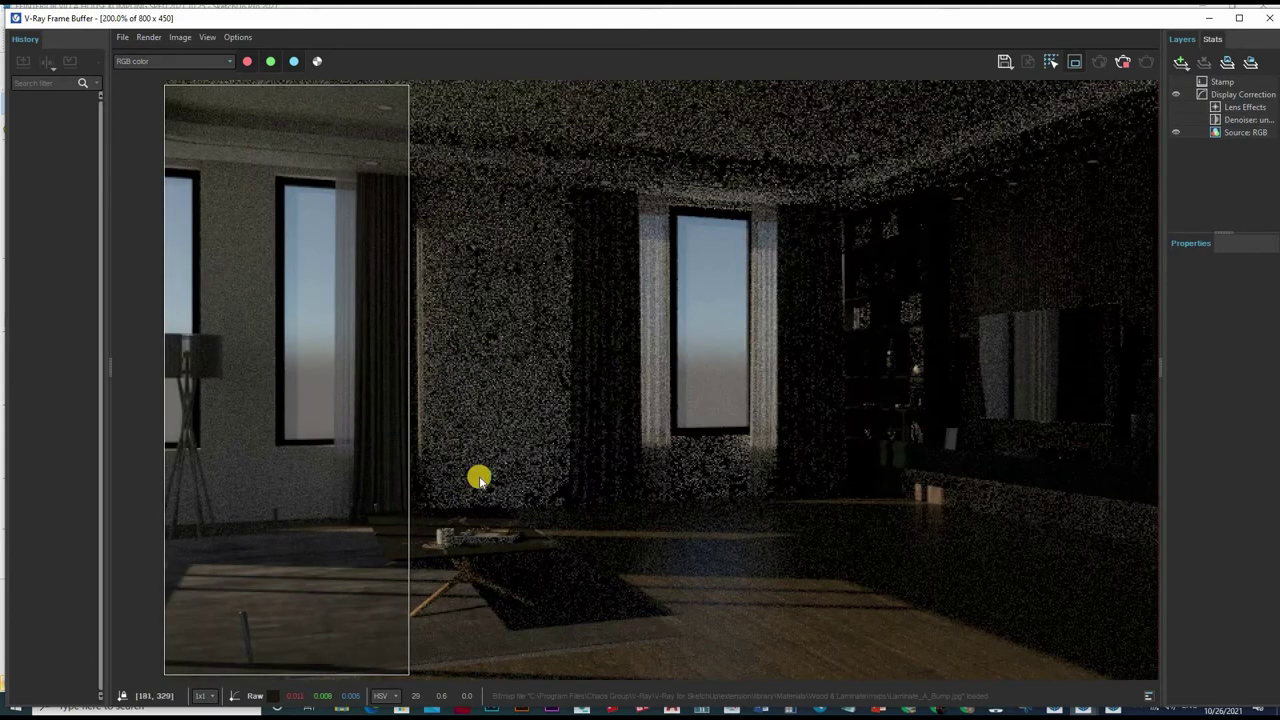
click(1078, 64)
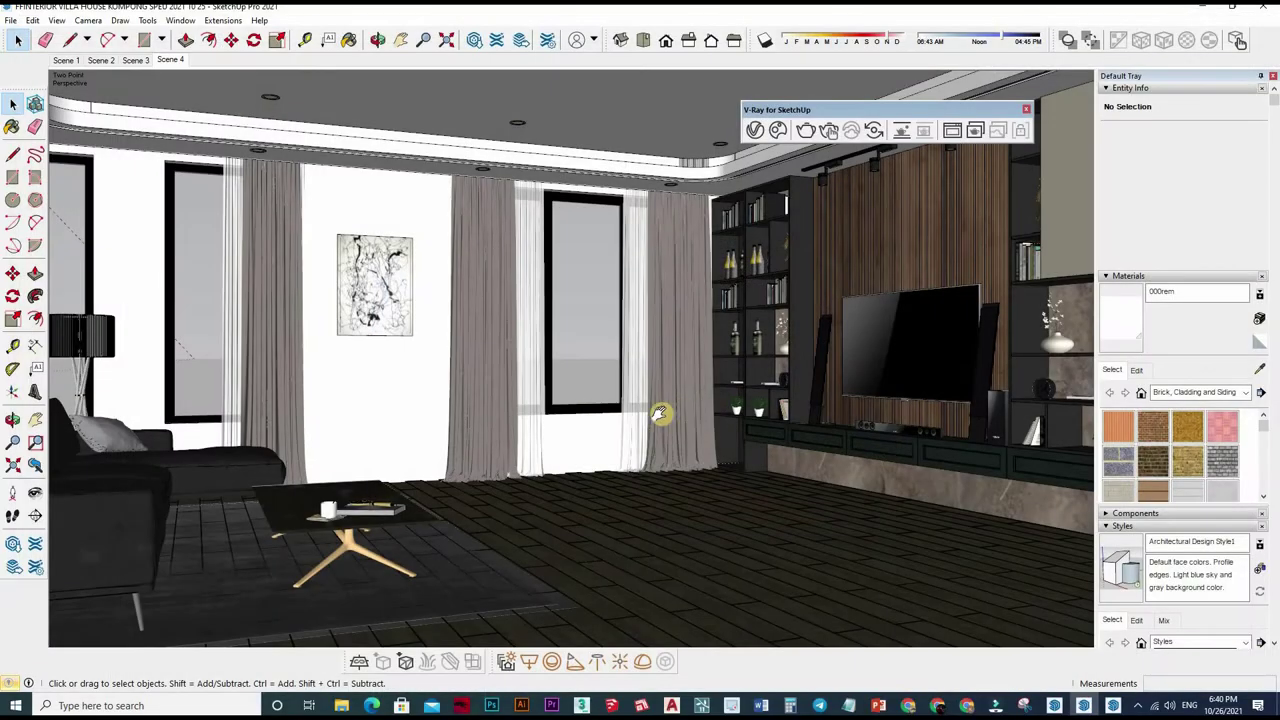
- Sample the sofa's black leather with Paint Bucket and open its Carlton_leather_diffuse 3.jpg diffuse texture
middle_drag(763, 188, 614, 437)
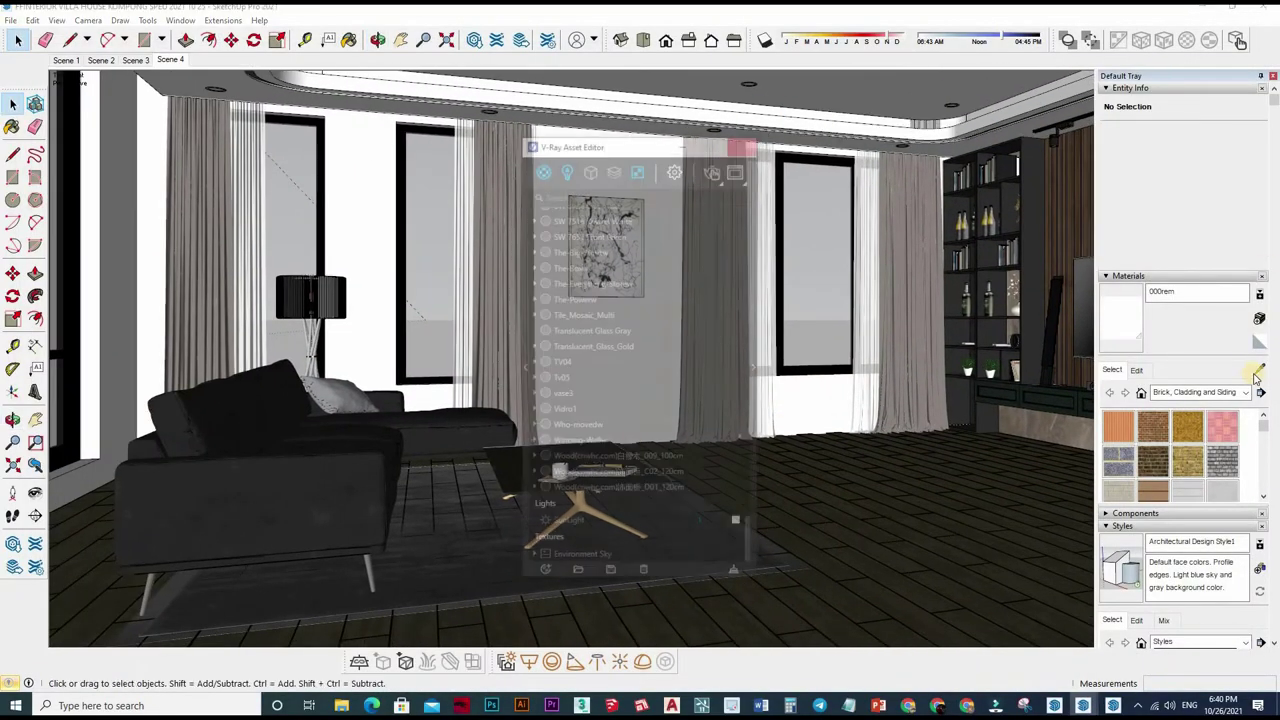
key(b)
alt+click(352, 495)
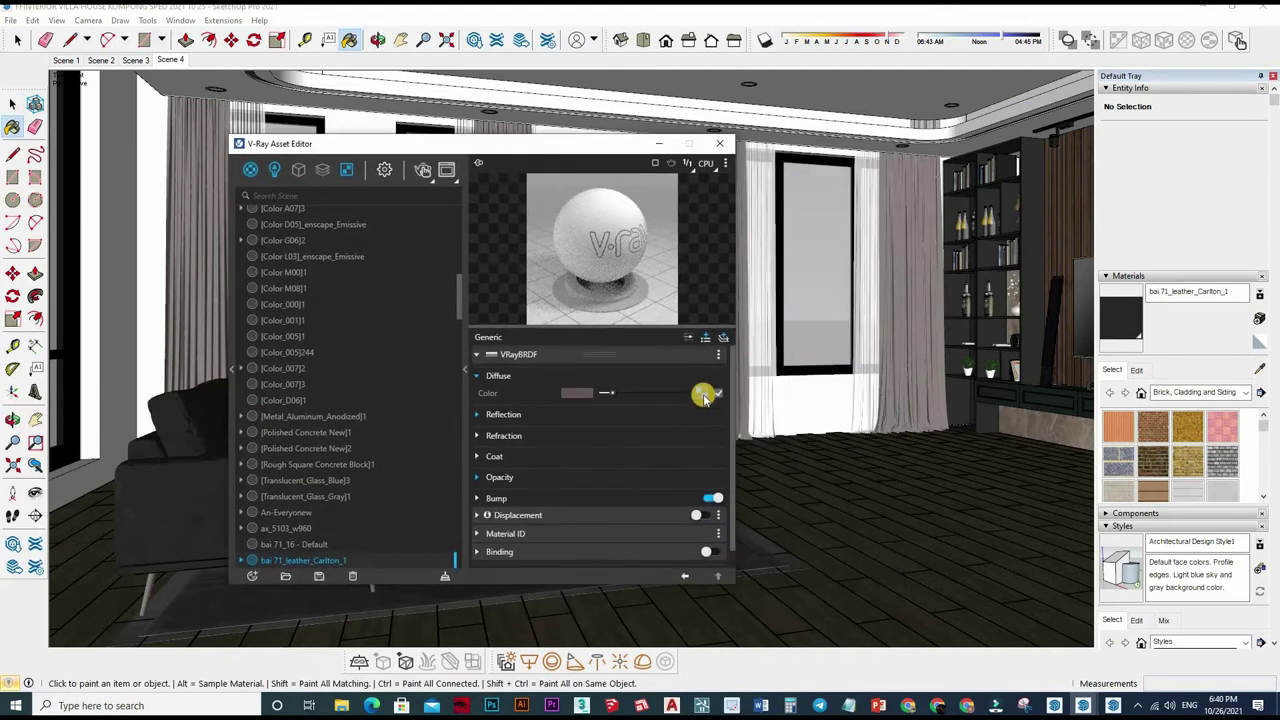
click(702, 393)
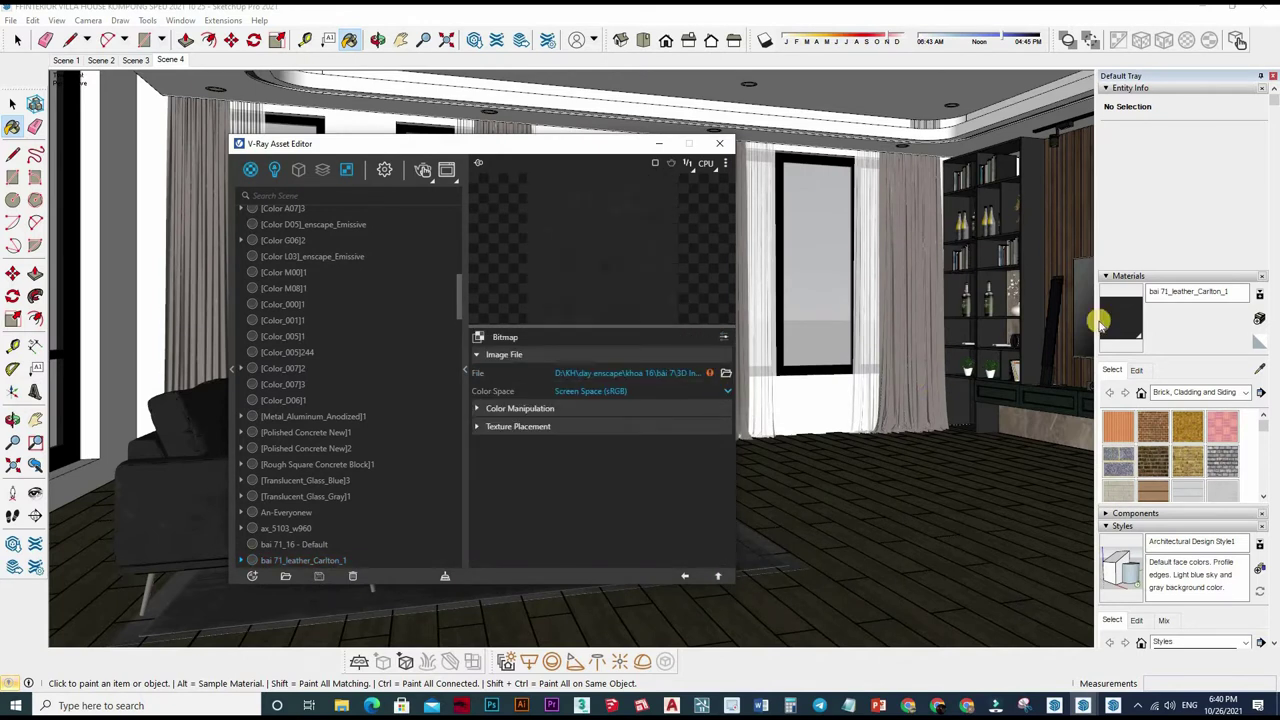
click(1238, 565)
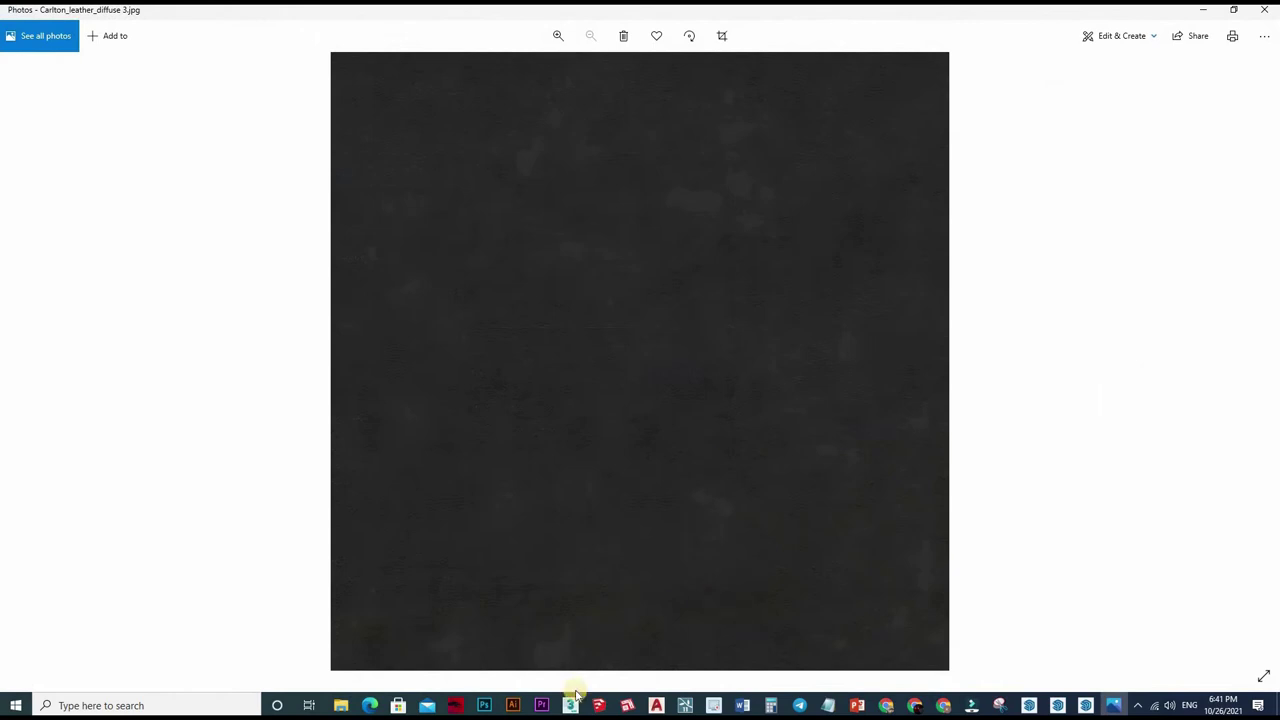
- Open a new Explorer window at Desktop > VILLA COPY for the leather image, then return to SketchUp
right_click(340, 705)
click(330, 634)
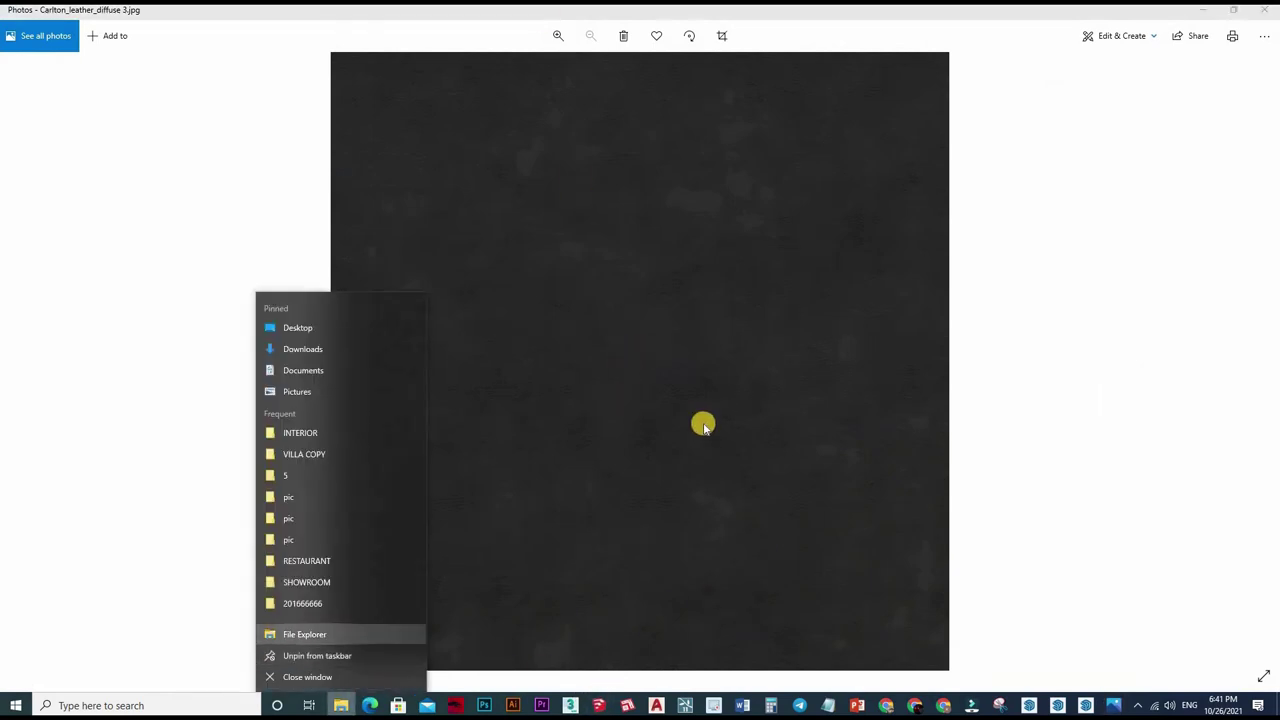
click(484, 286)
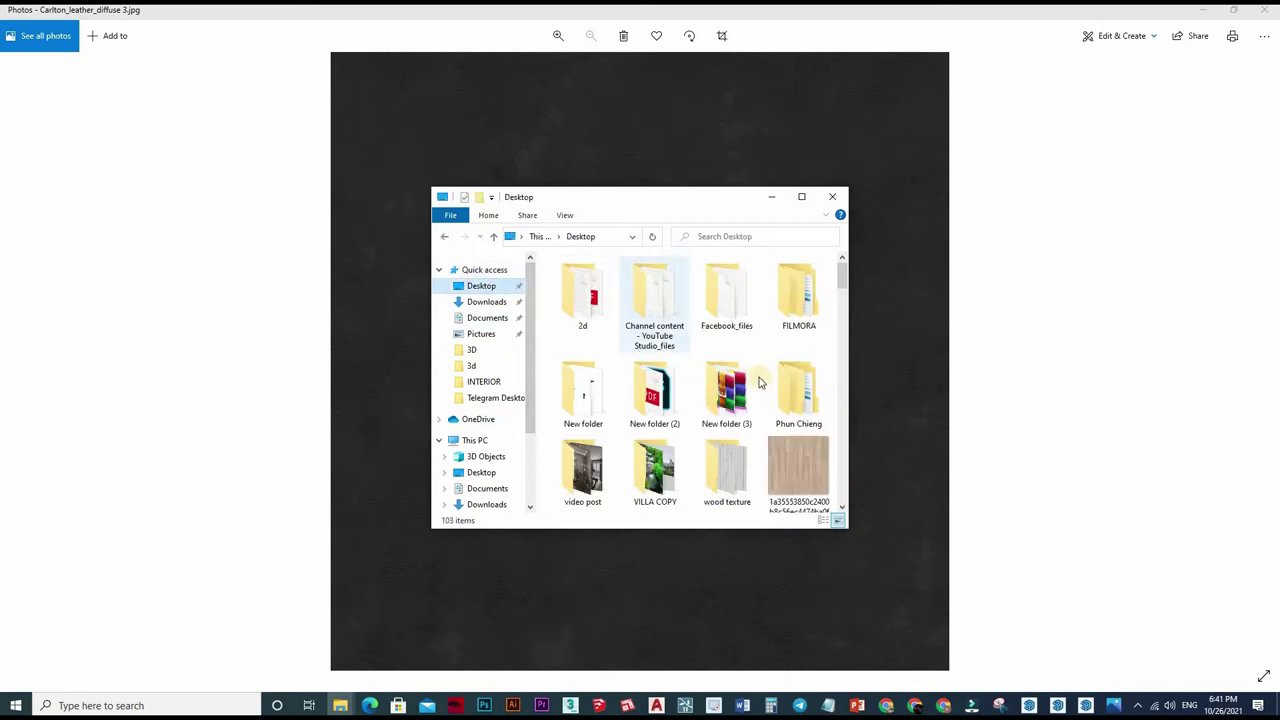
scroll(714, 350, down, 2)
double_click(662, 277)
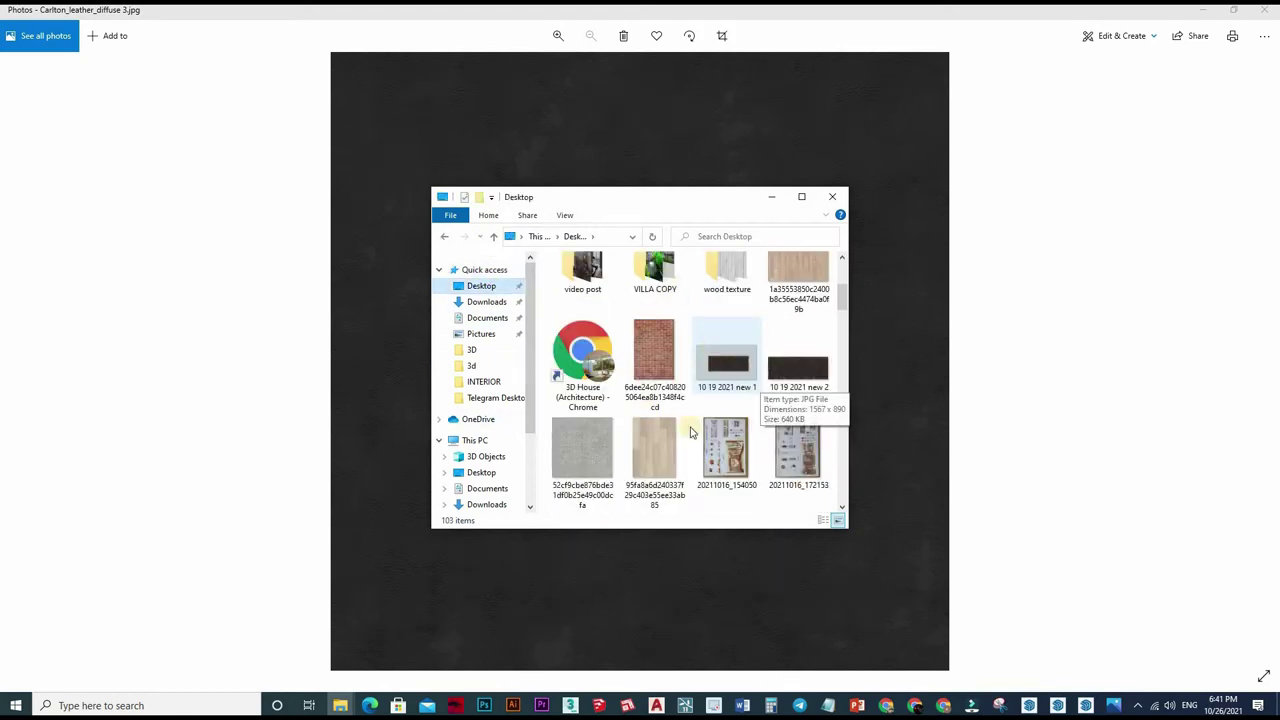
click(771, 197)
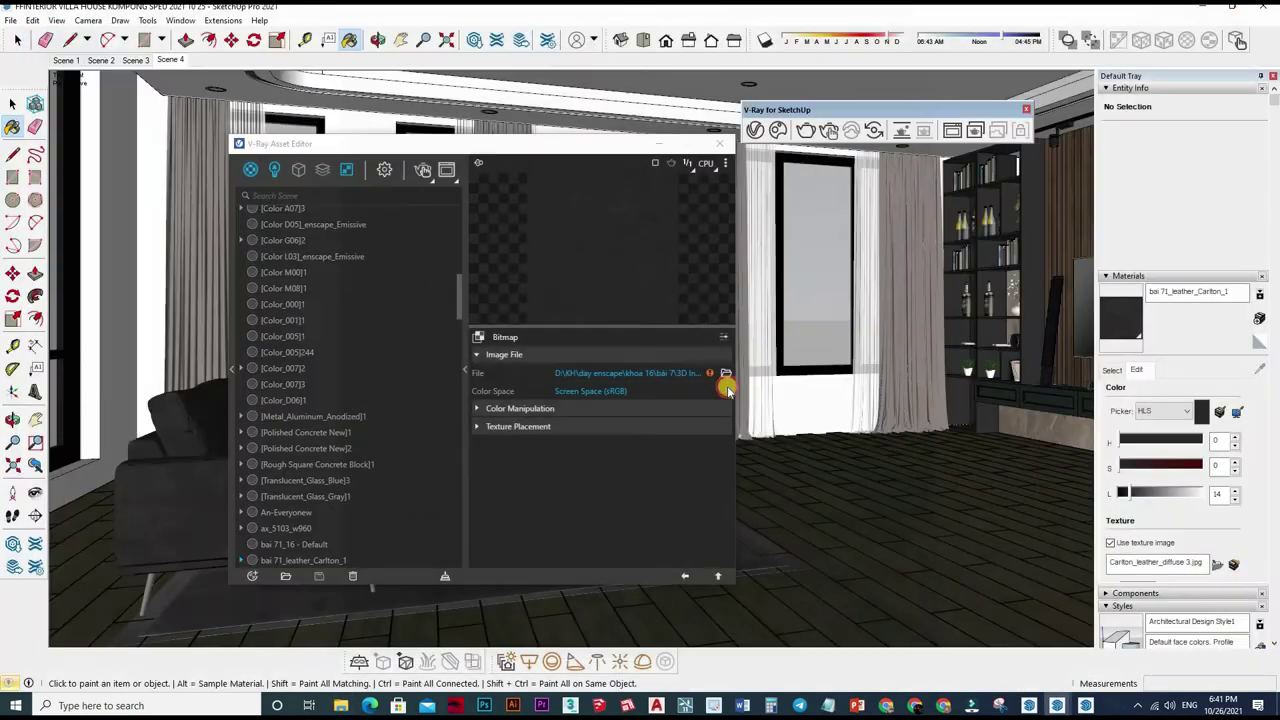
click(726, 378)
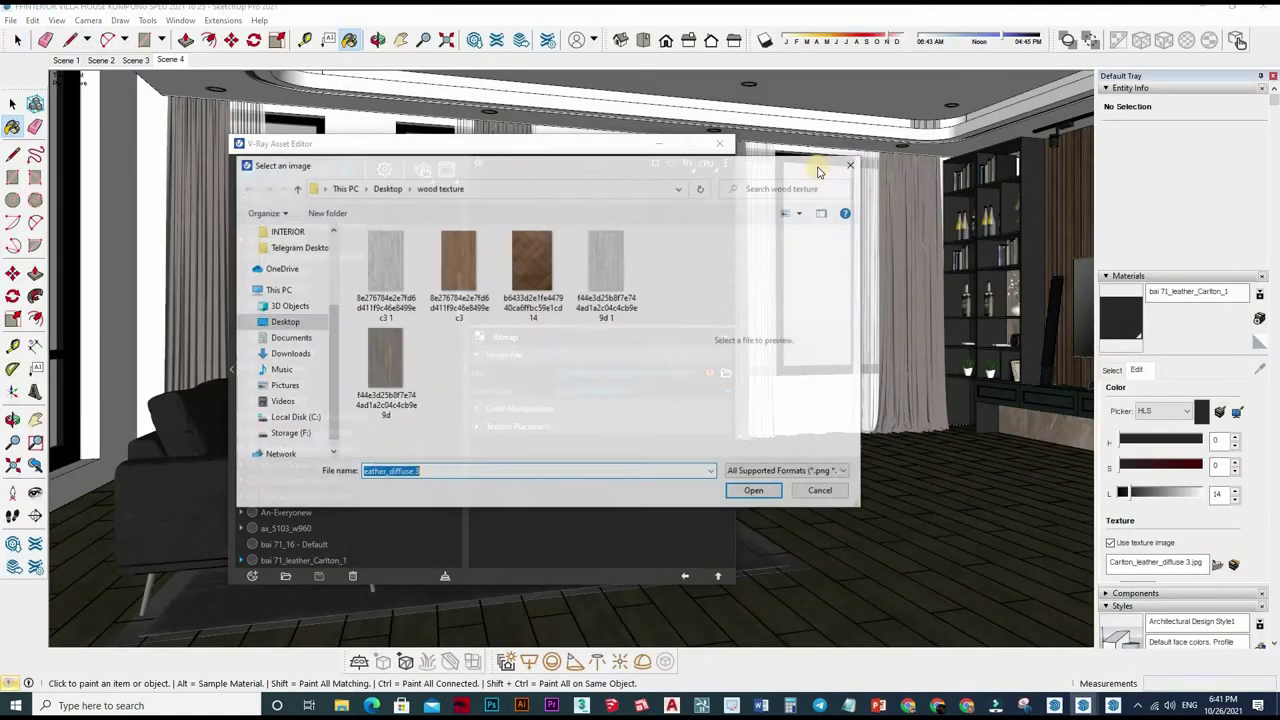
- Replace the material's VRayBRDF layer with a VRay Mtl layer
key(Escape)
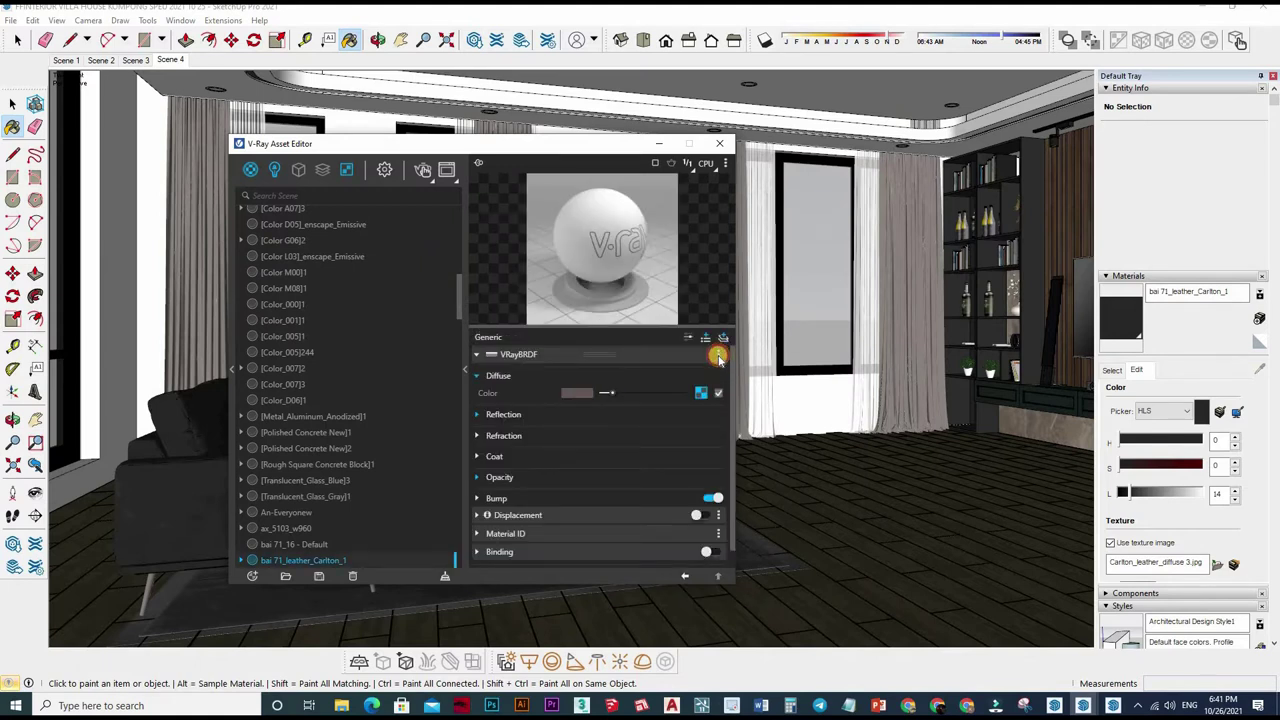
click(718, 355)
click(700, 388)
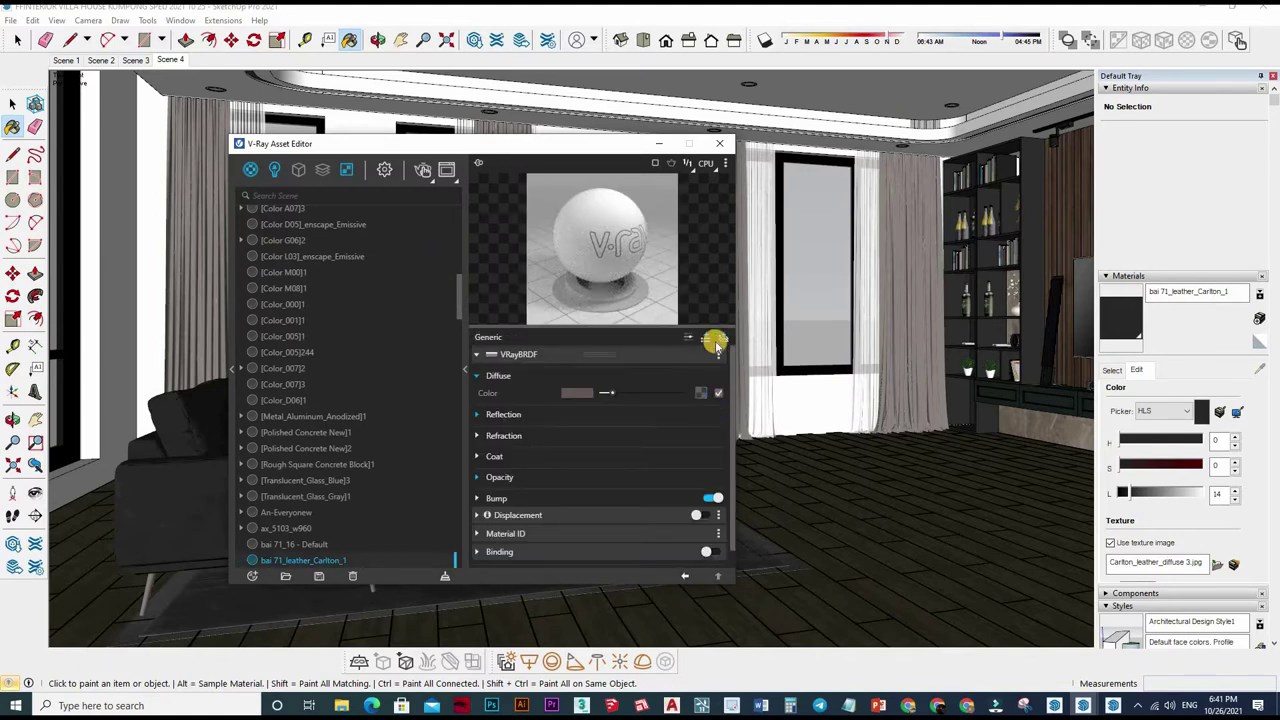
click(705, 338)
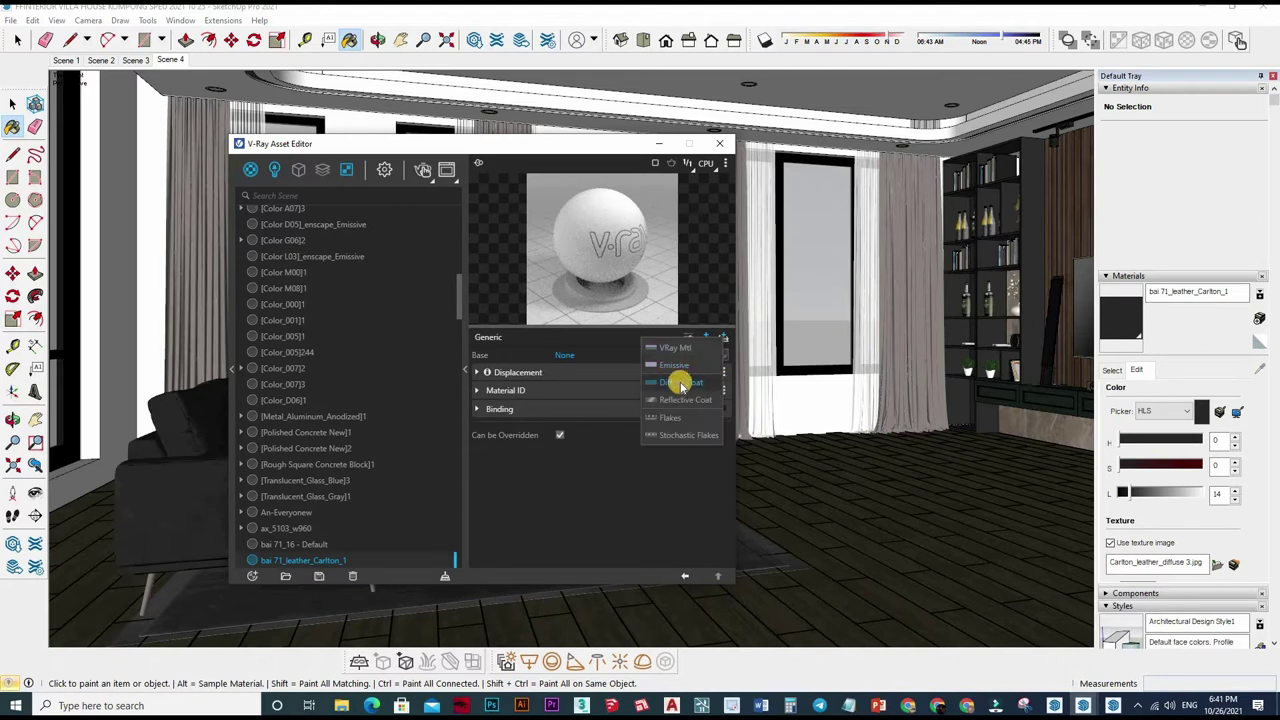
click(674, 347)
- Set Diffuse to a Bitmap using Carlton_leather_diffuse 3 from the VILLA COPY folder
click(700, 392)
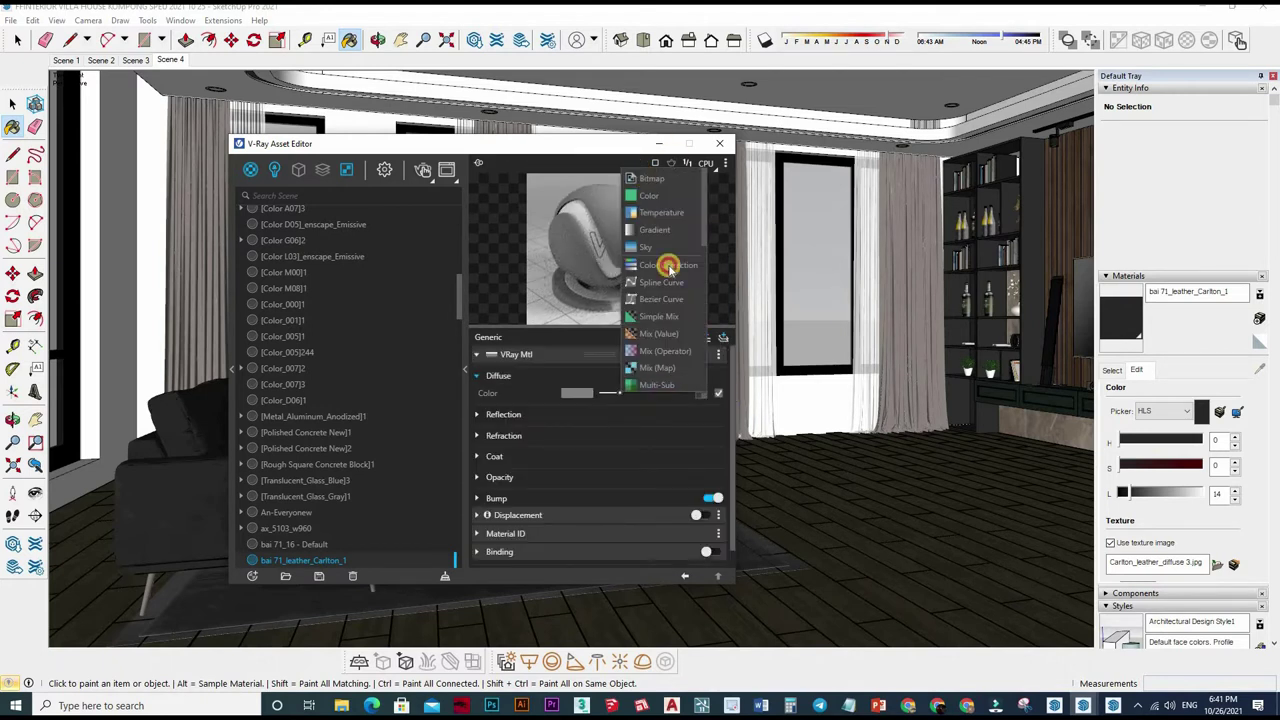
click(651, 178)
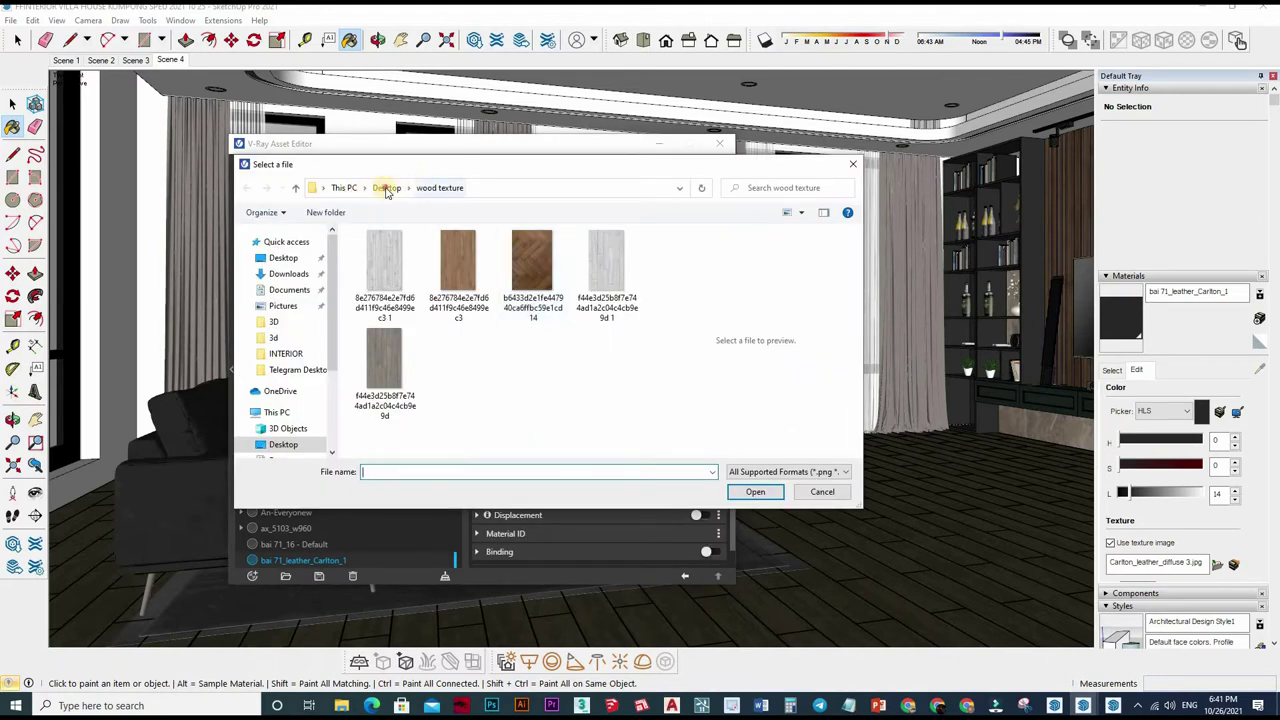
key(alt+Up)
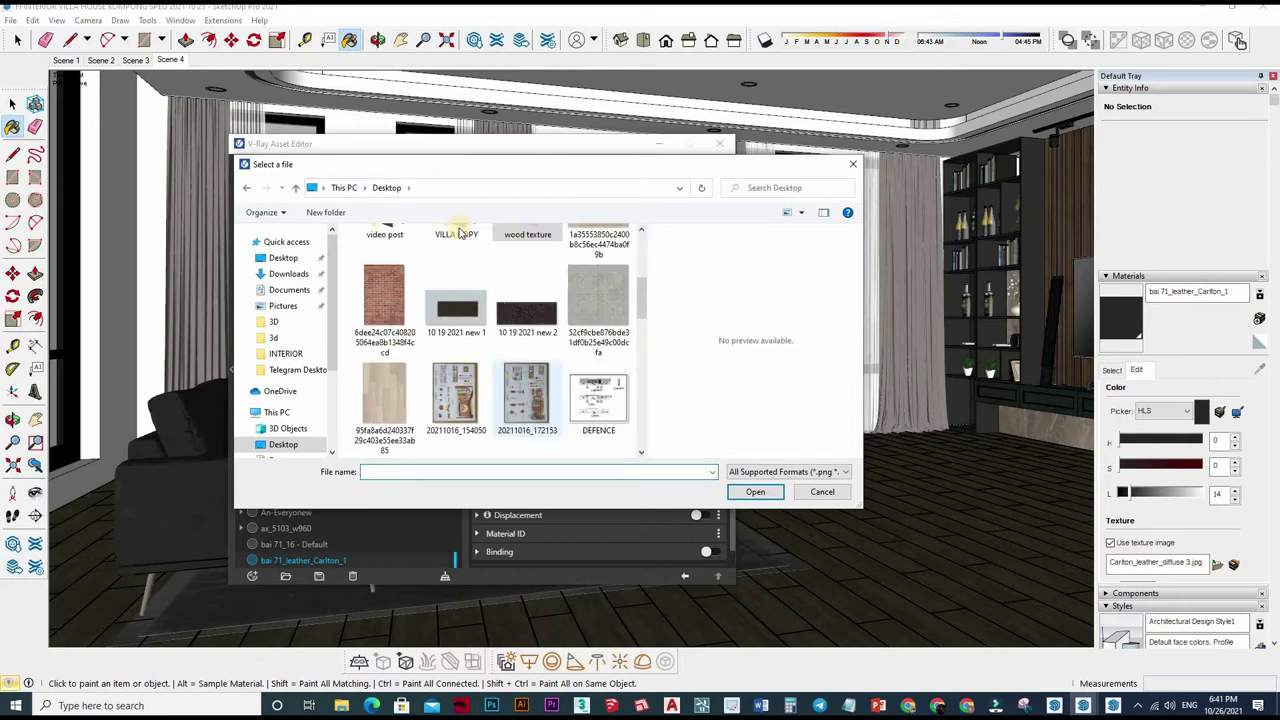
double_click(456, 234)
click(533, 272)
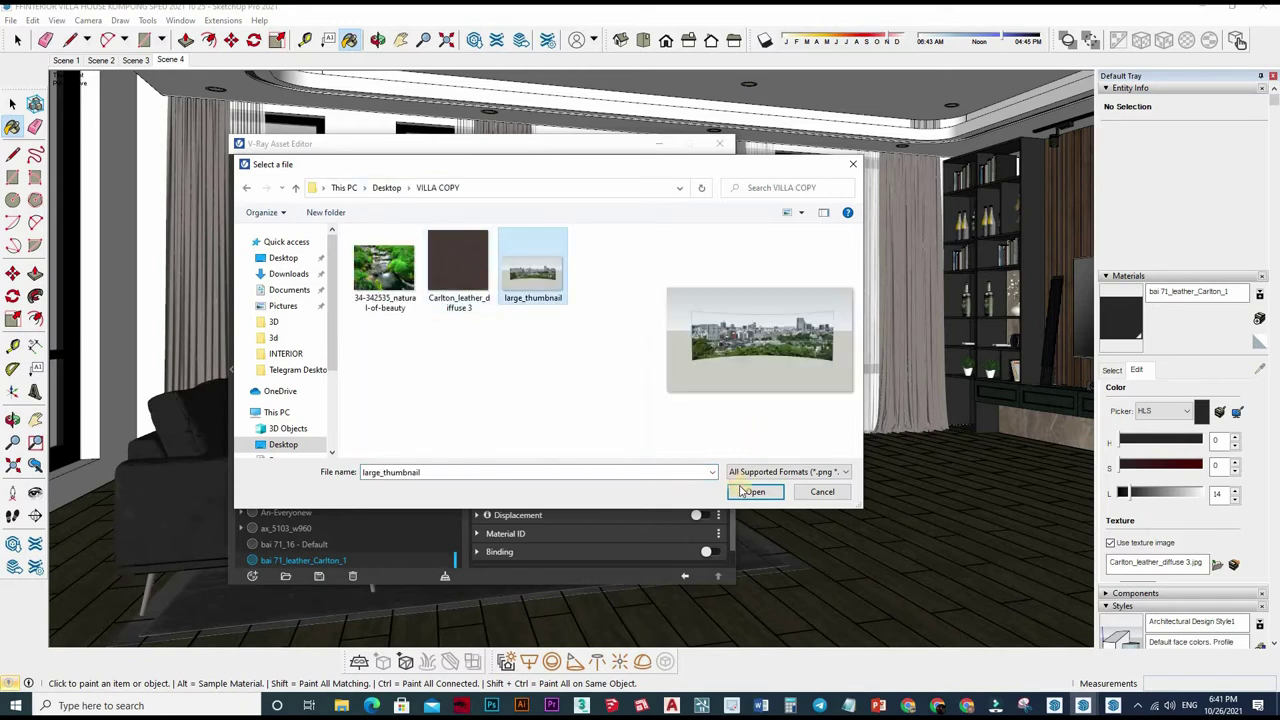
click(458, 265)
click(755, 491)
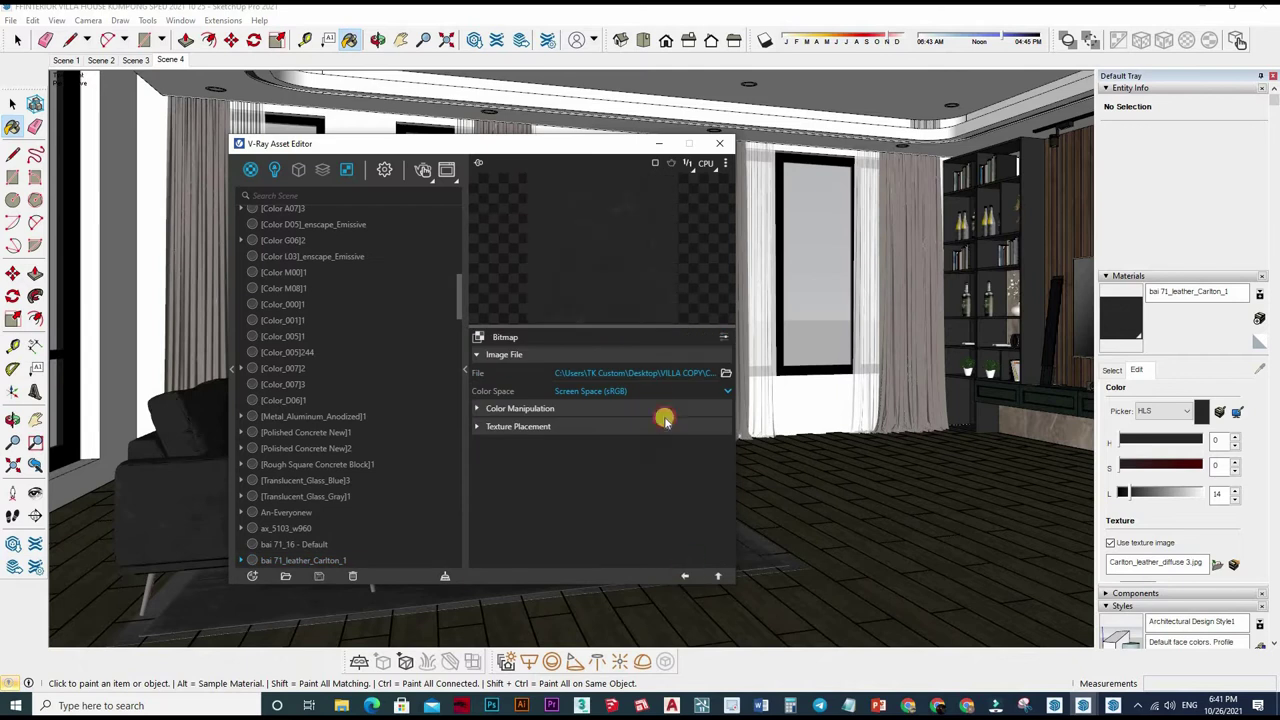
- Copy the diffuse bitmap and turn on Binding for the material
right_click(700, 393)
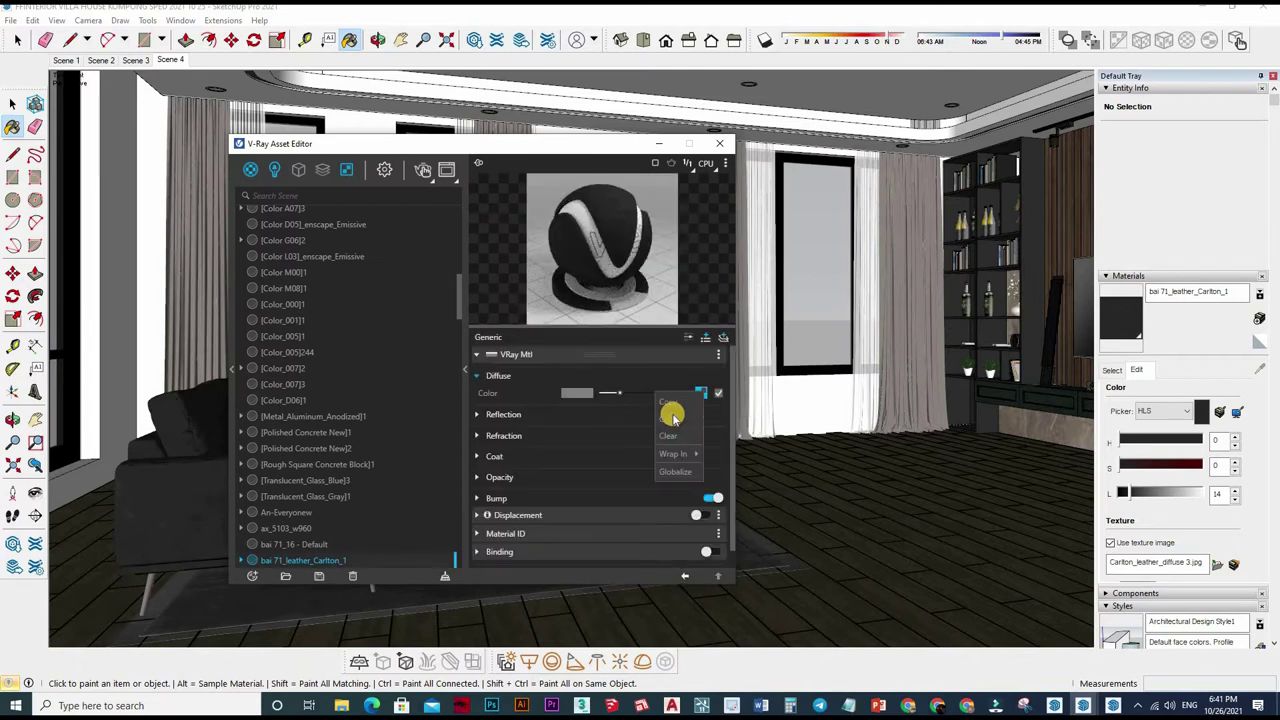
click(669, 450)
scroll(610, 525, down, 1)
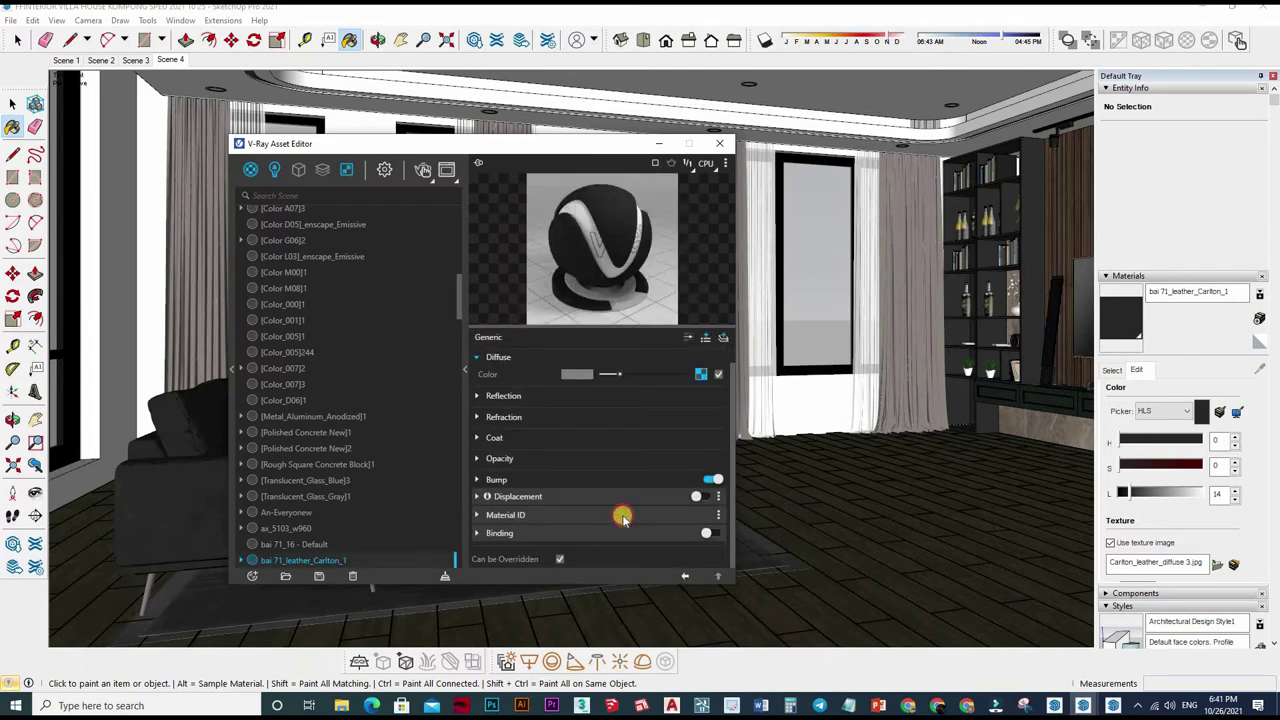
scroll(705, 485, down, 3)
click(712, 479)
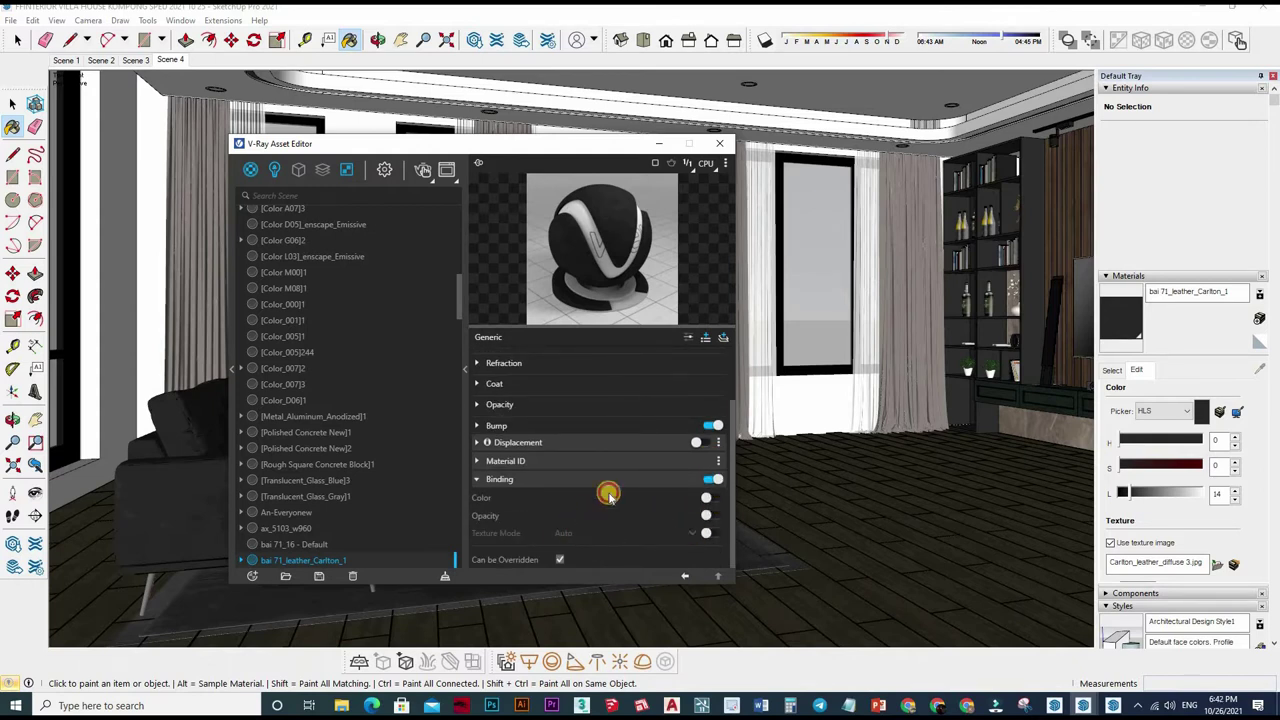
- Set Binding to Custom mode and paste the leather bitmap in as its texture
scroll(680, 495, up, 1)
scroll(660, 486, down, 1)
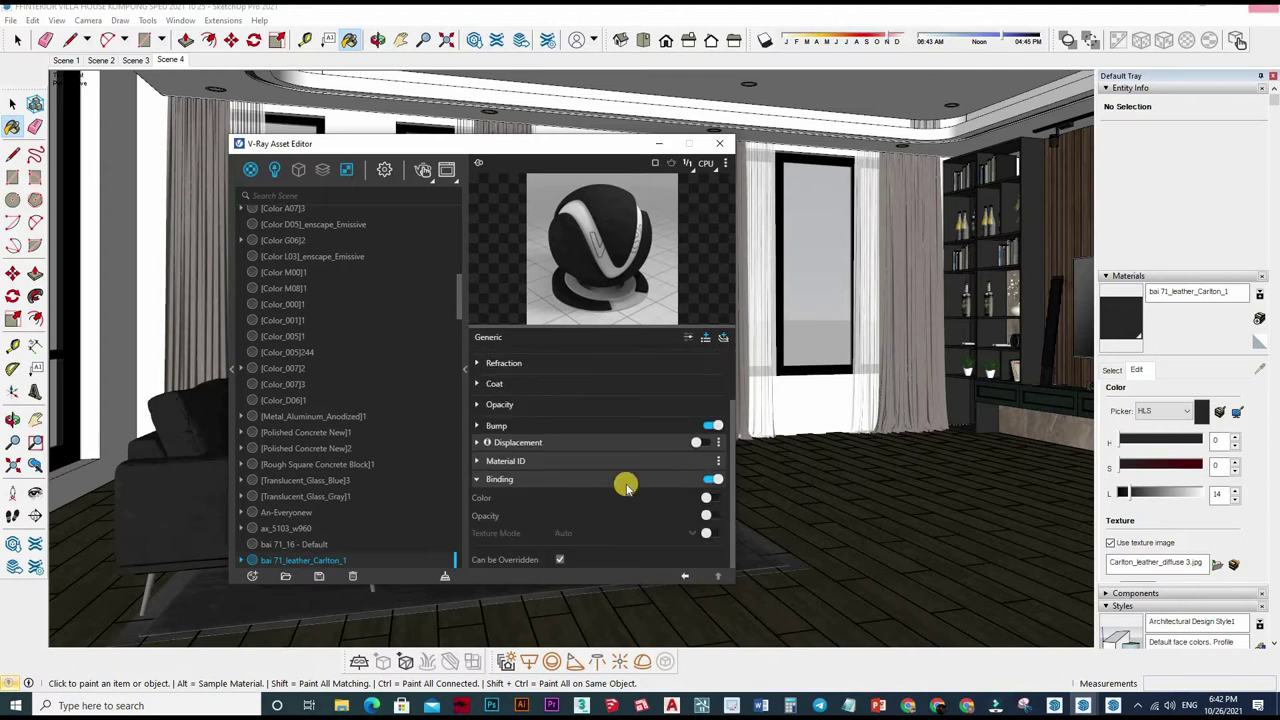
click(592, 533)
click(588, 532)
click(642, 516)
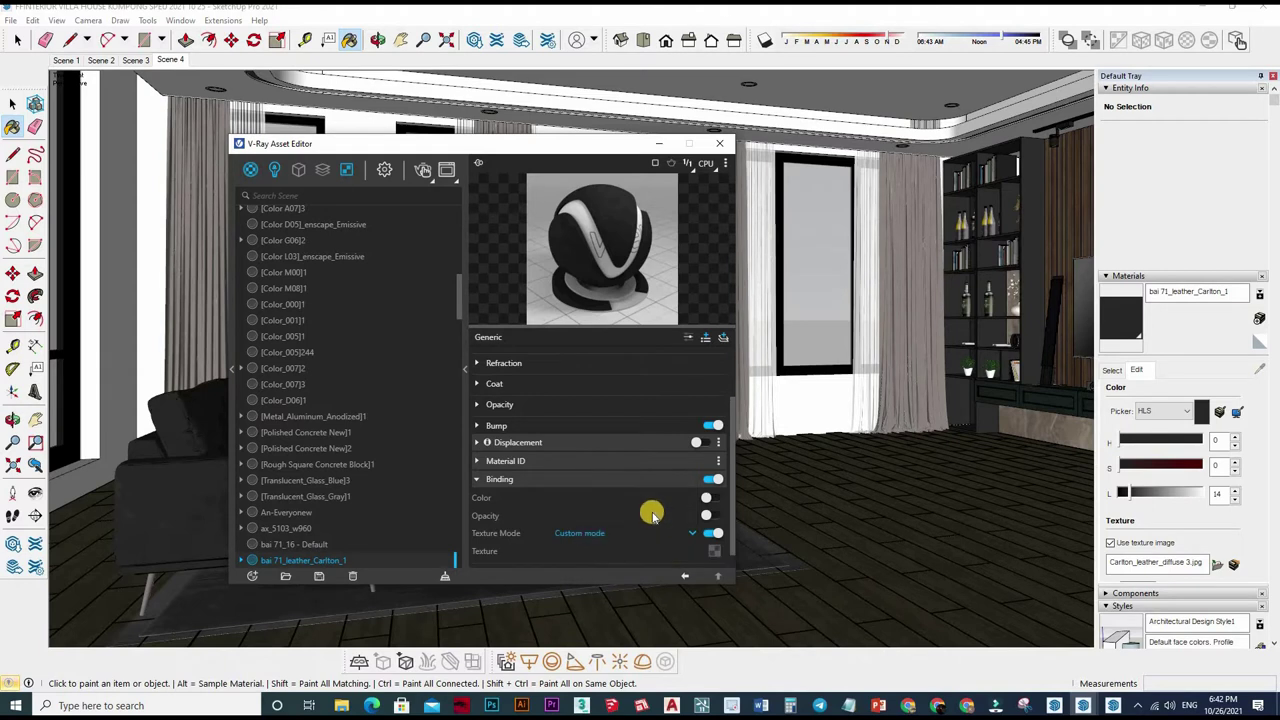
scroll(680, 518, down, 1)
right_click(676, 522)
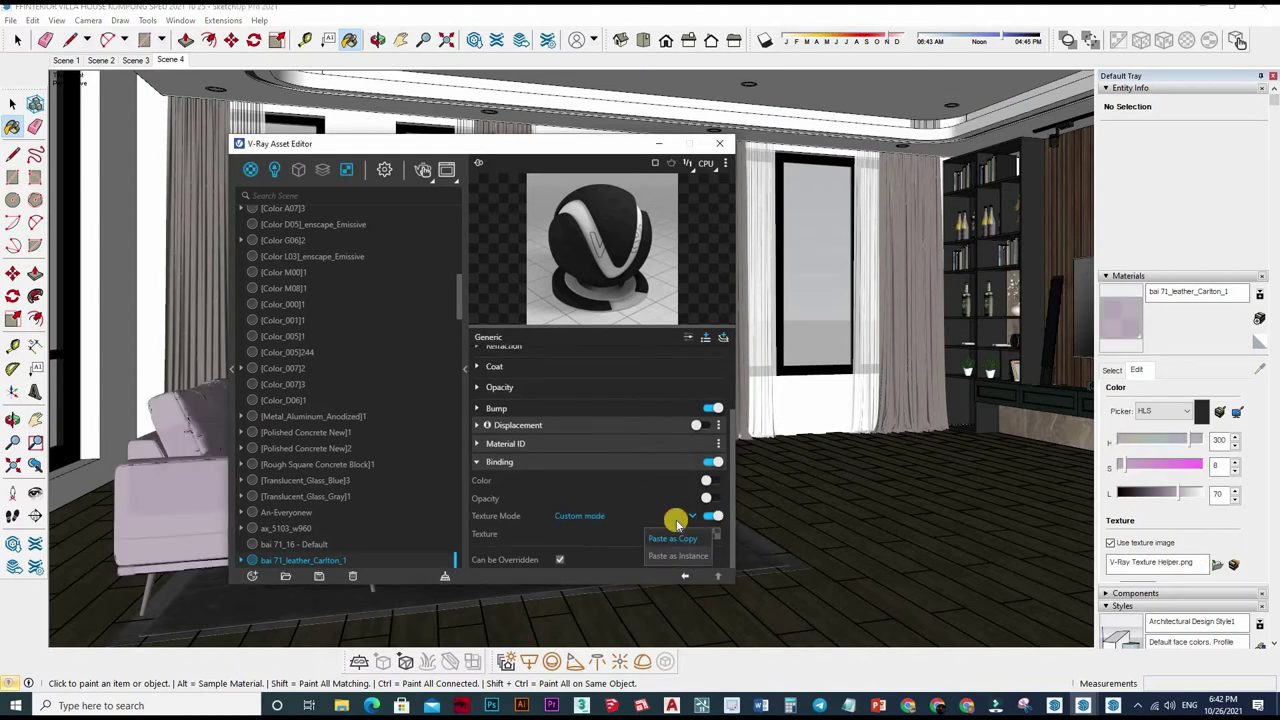
click(673, 538)
right_click(666, 455)
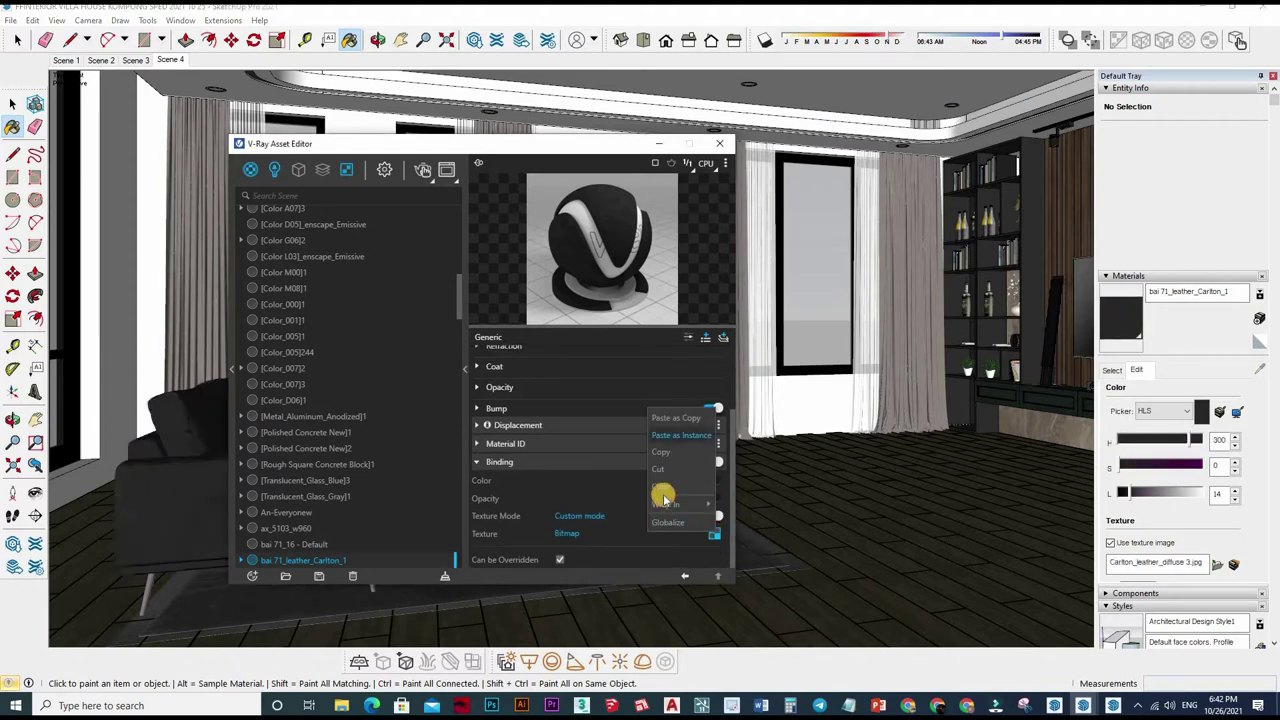
key(Escape)
scroll(577, 430, up, 3)
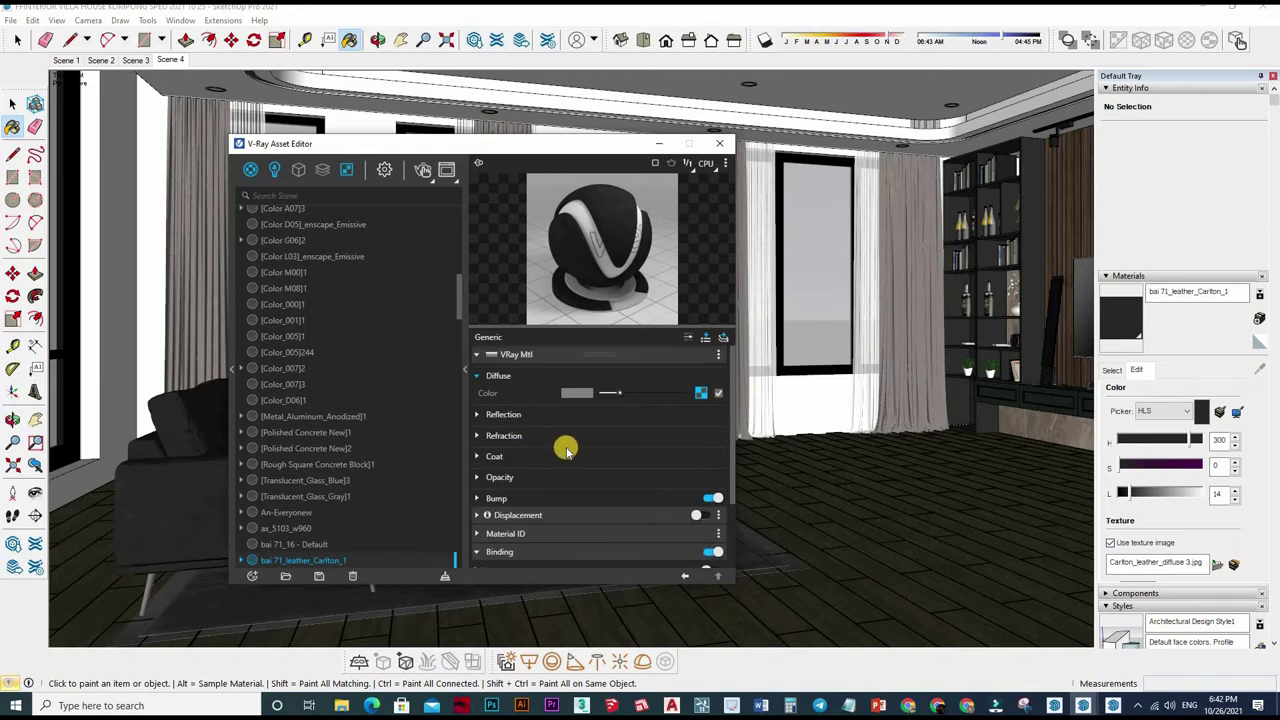
- Add a Falloff texture to Reflection and paste the leather bitmap into Color A
click(600, 414)
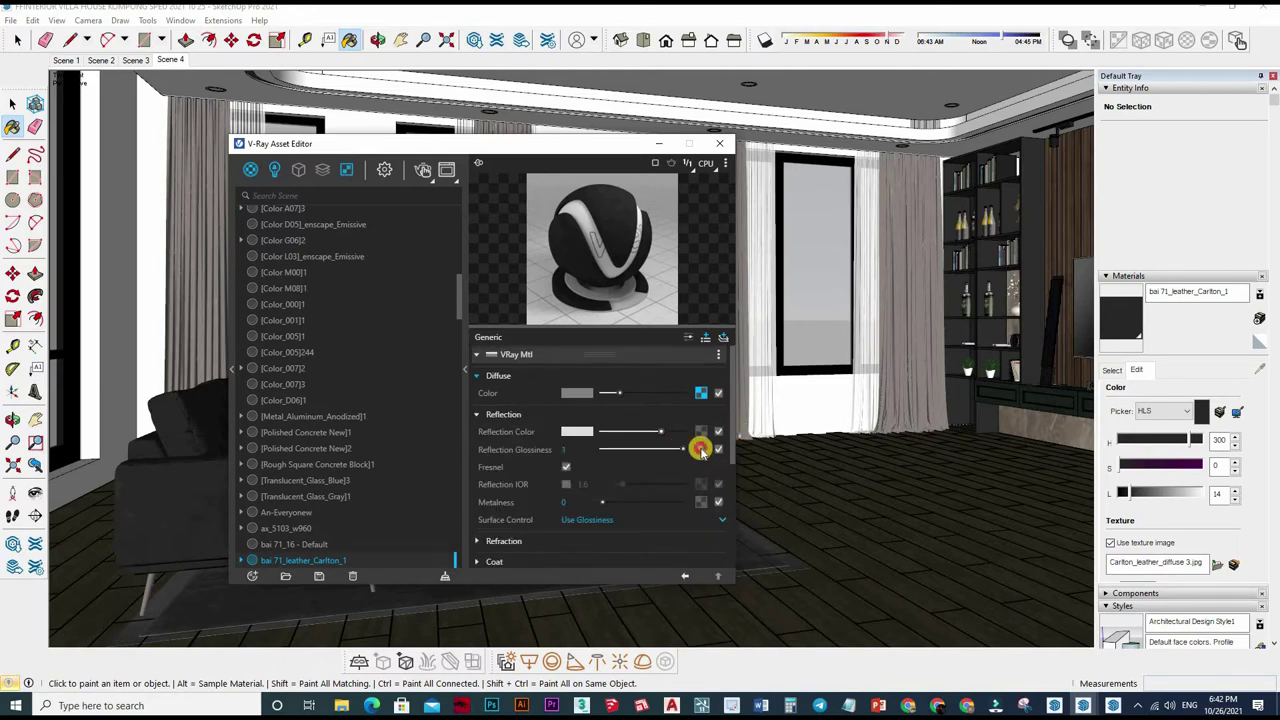
click(701, 451)
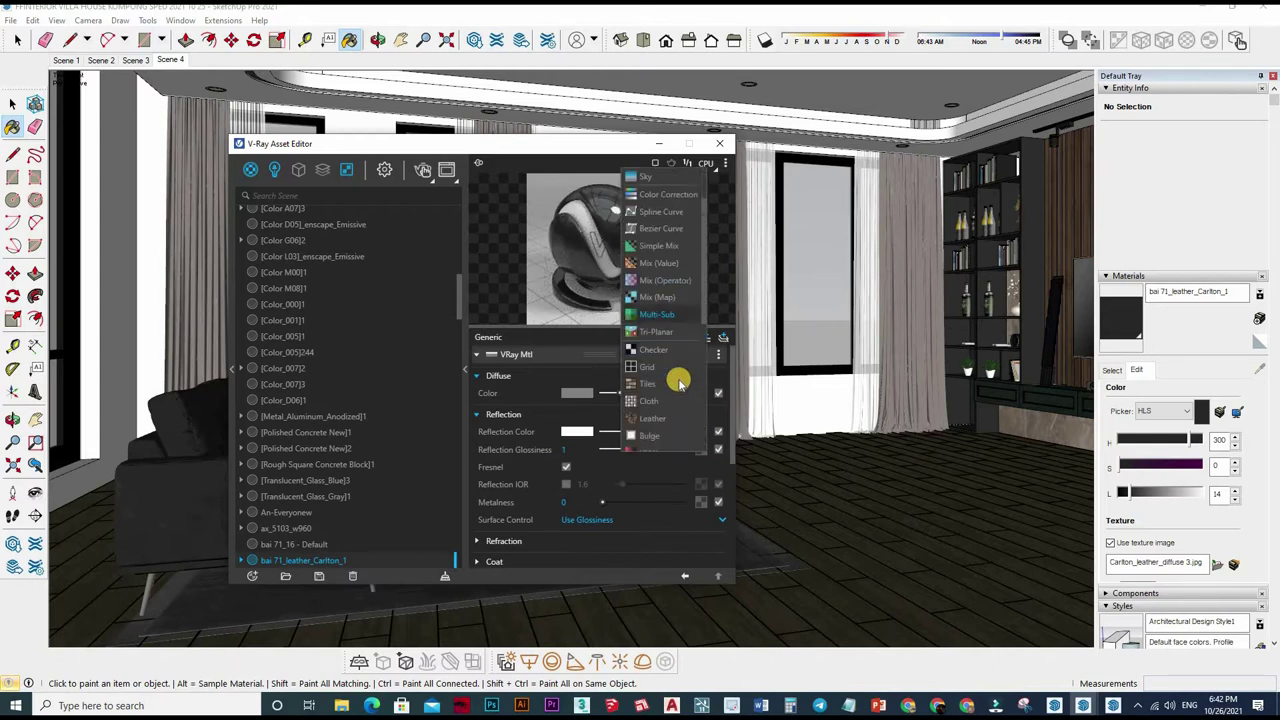
scroll(678, 380, down, 3)
scroll(670, 390, down, 2)
scroll(653, 400, down, 2)
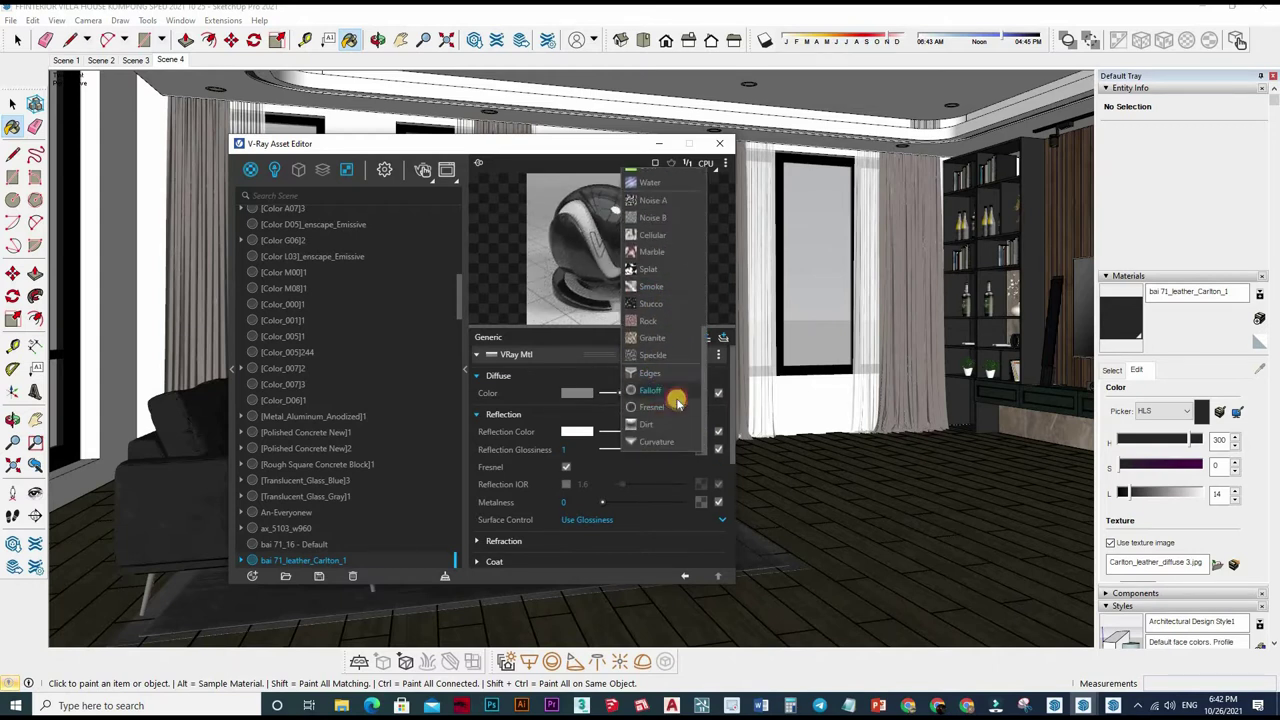
click(628, 402)
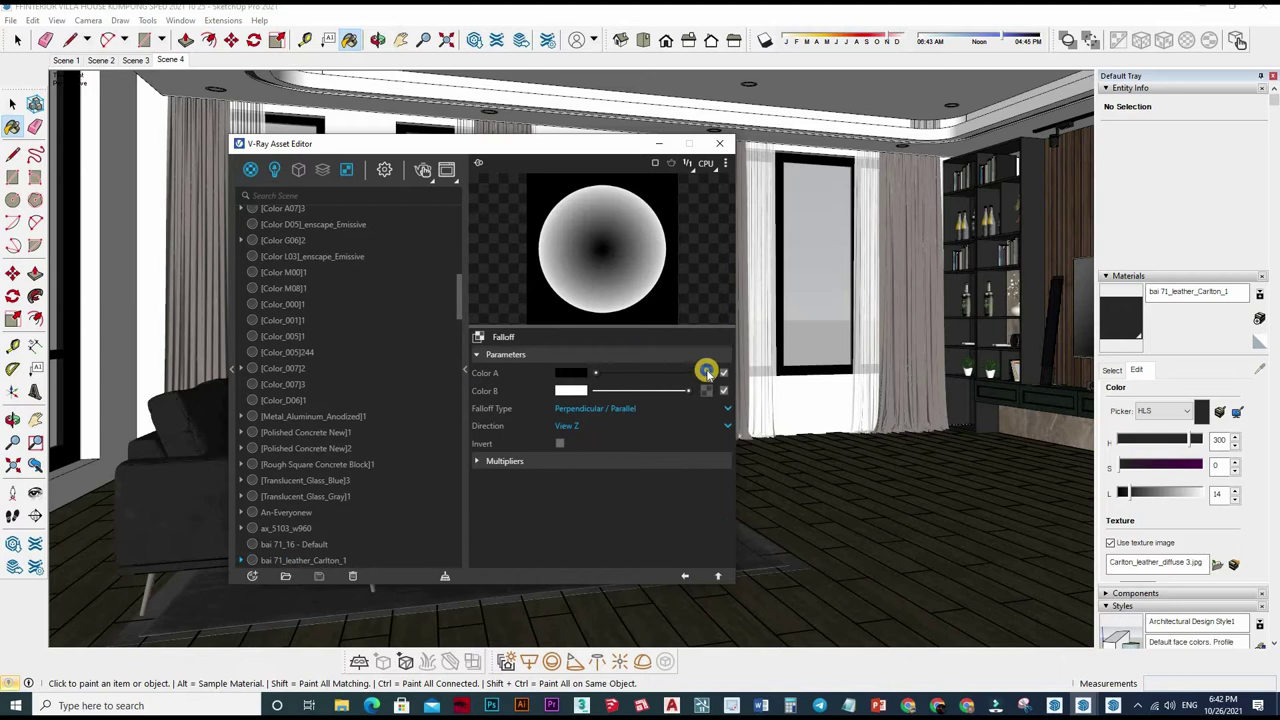
right_click(707, 390)
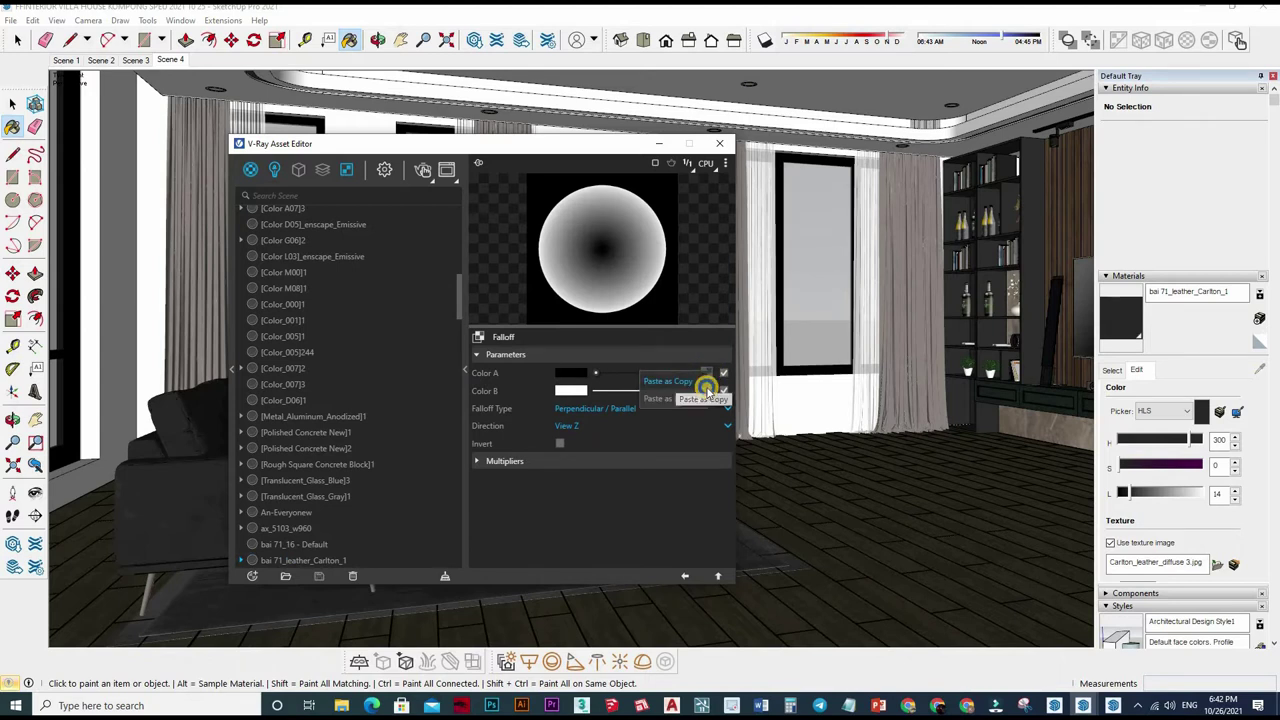
click(704, 384)
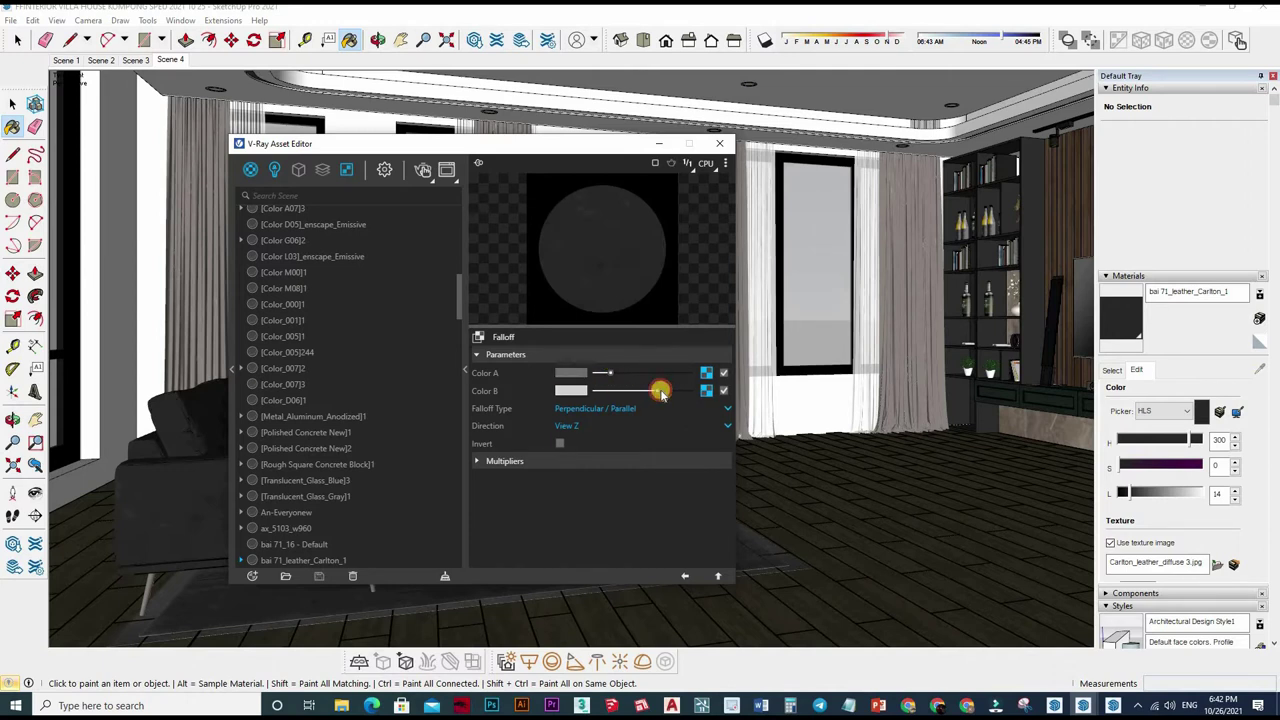
- Set the Falloff Type to Towards / Away, keeping the View Z direction
click(605, 410)
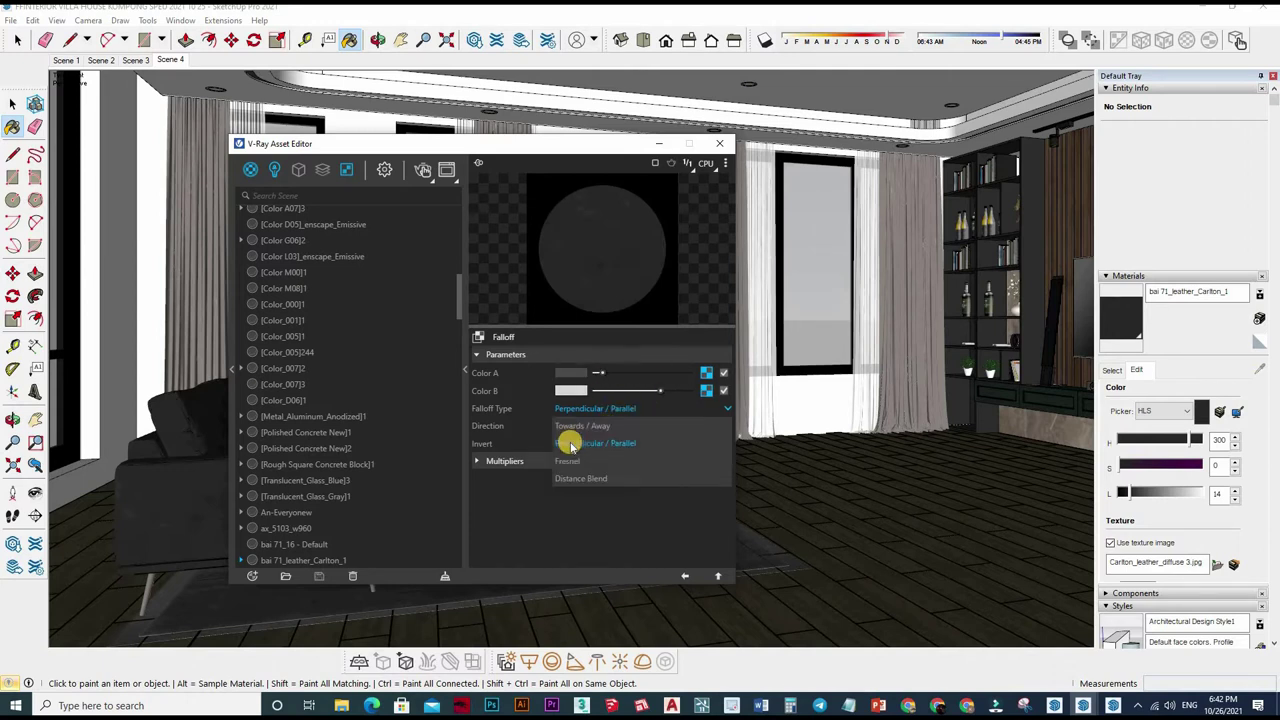
click(640, 425)
click(651, 440)
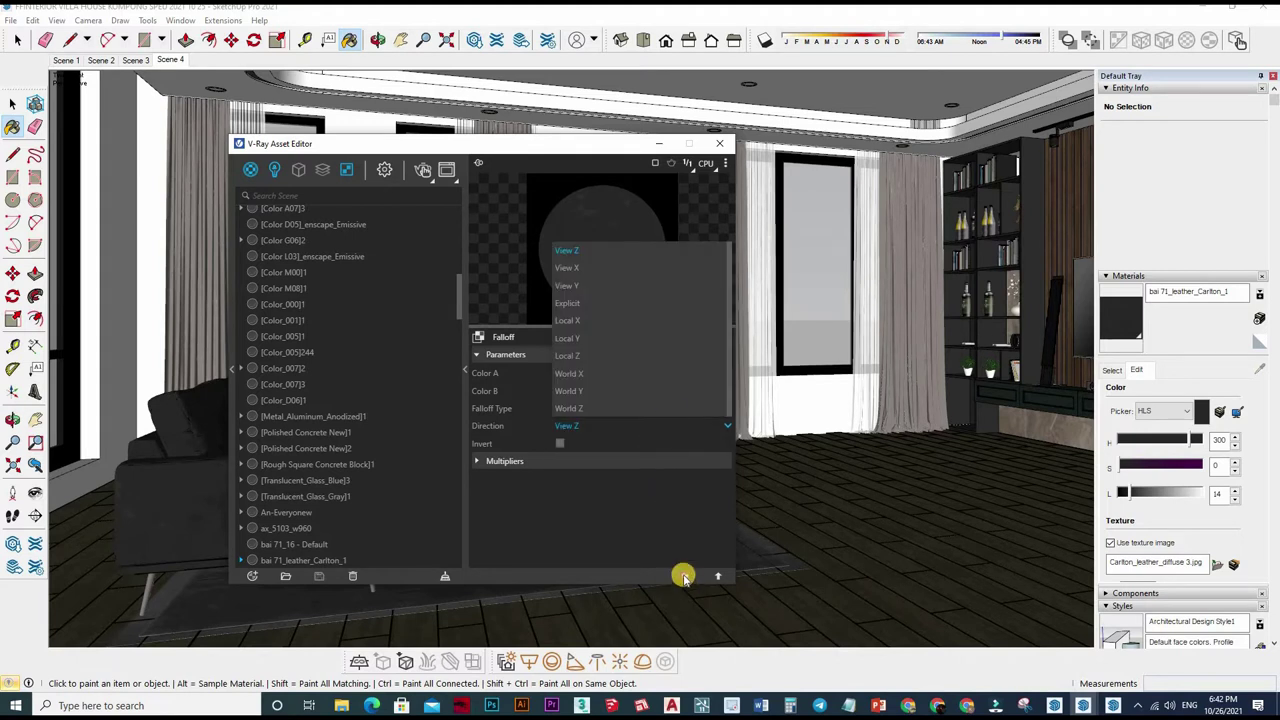
click(686, 574)
click(655, 399)
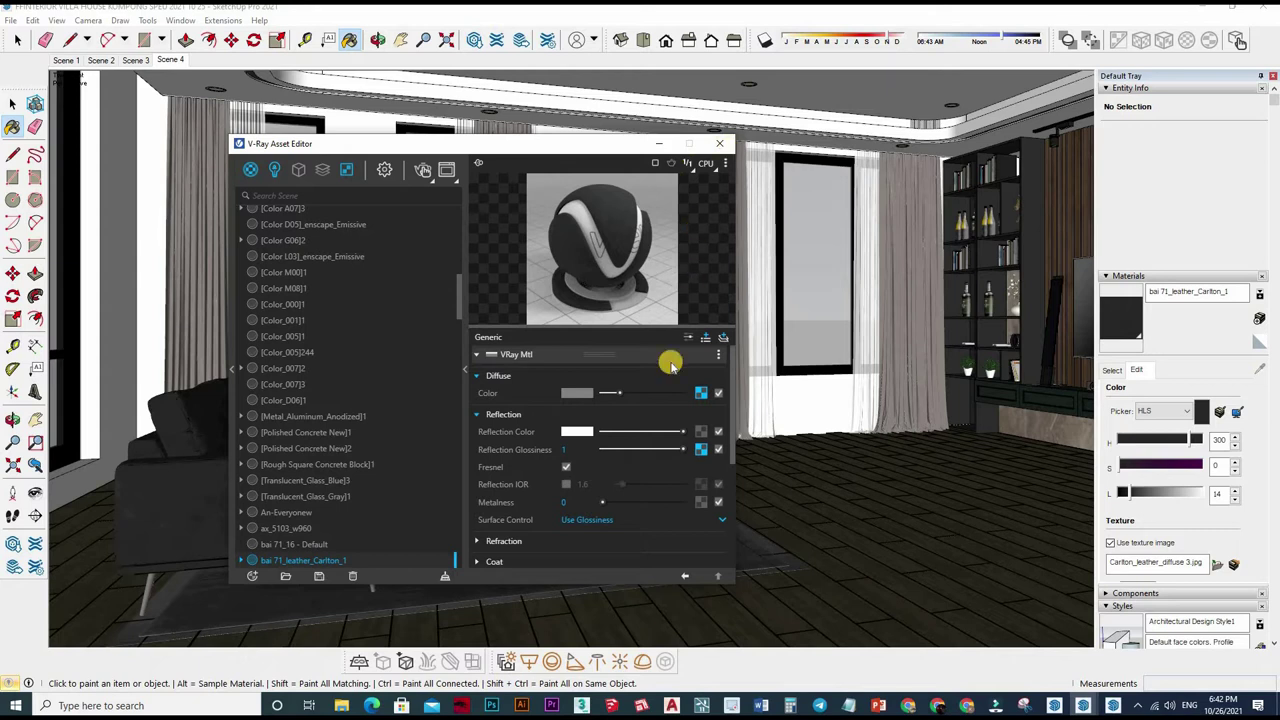
click(701, 450)
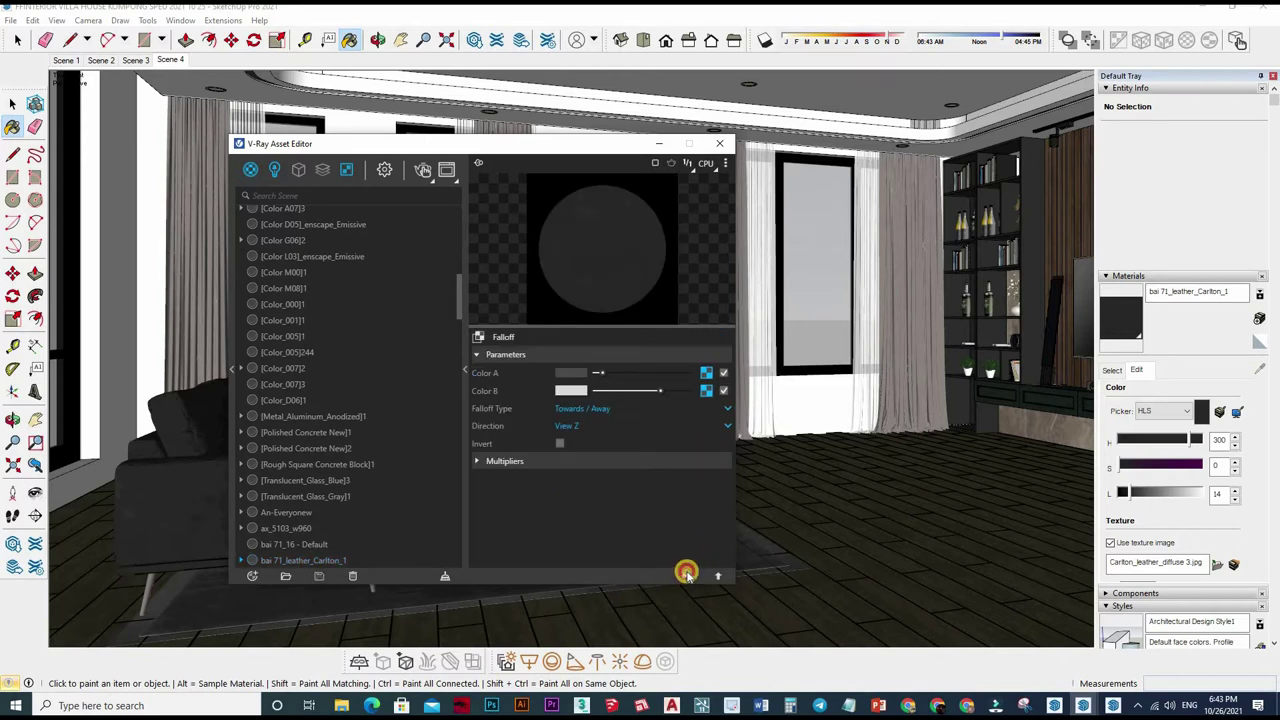
- Render the living-room scene with the updated leather material
click(684, 576)
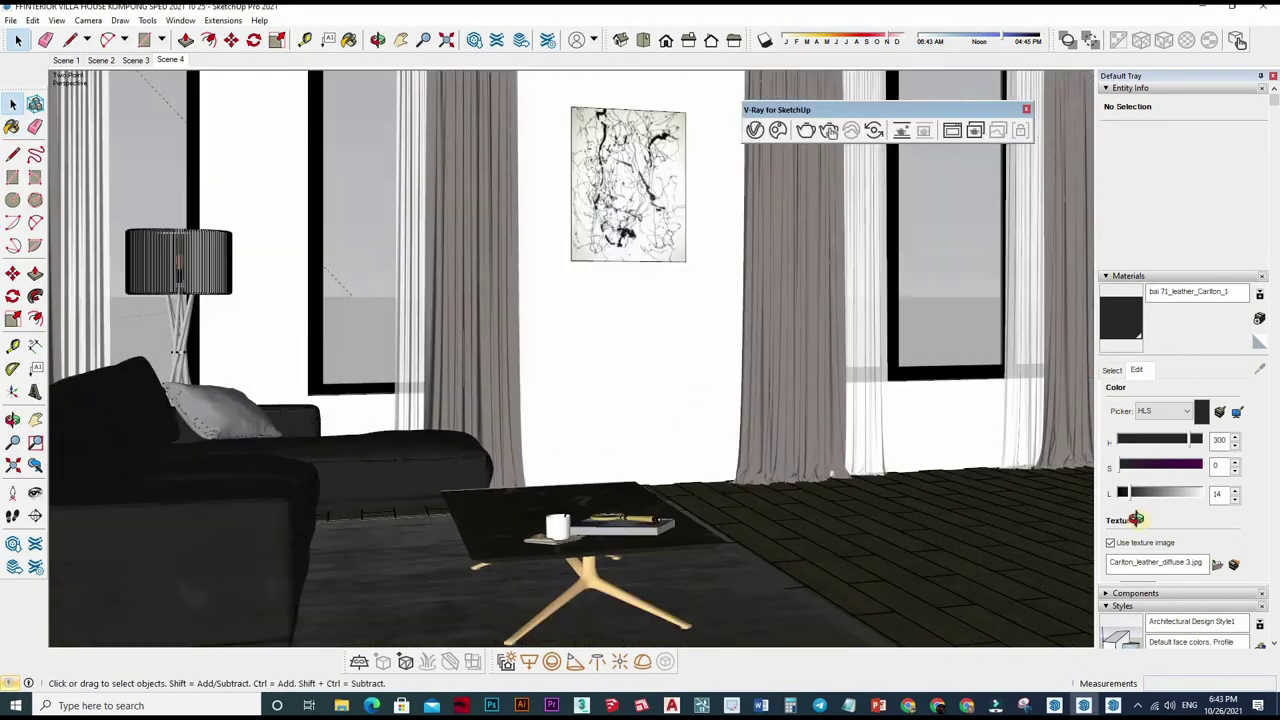
middle_drag(657, 429, 820, 309)
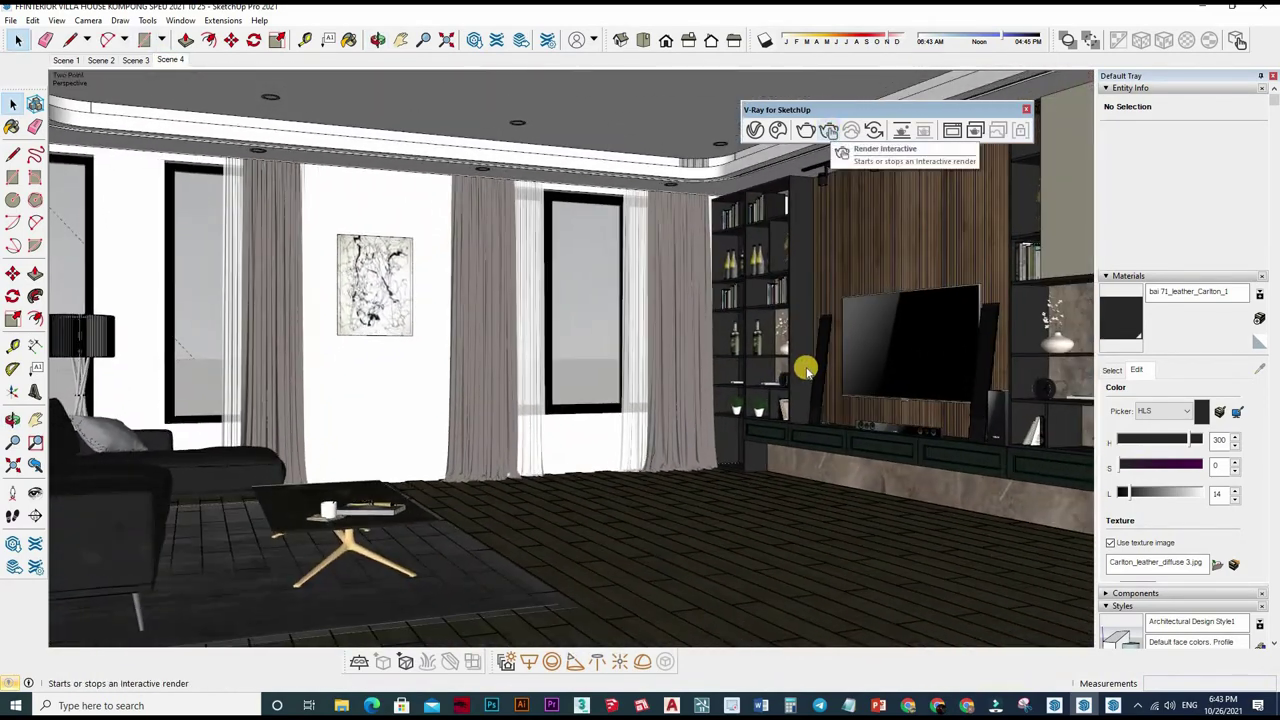
click(829, 131)
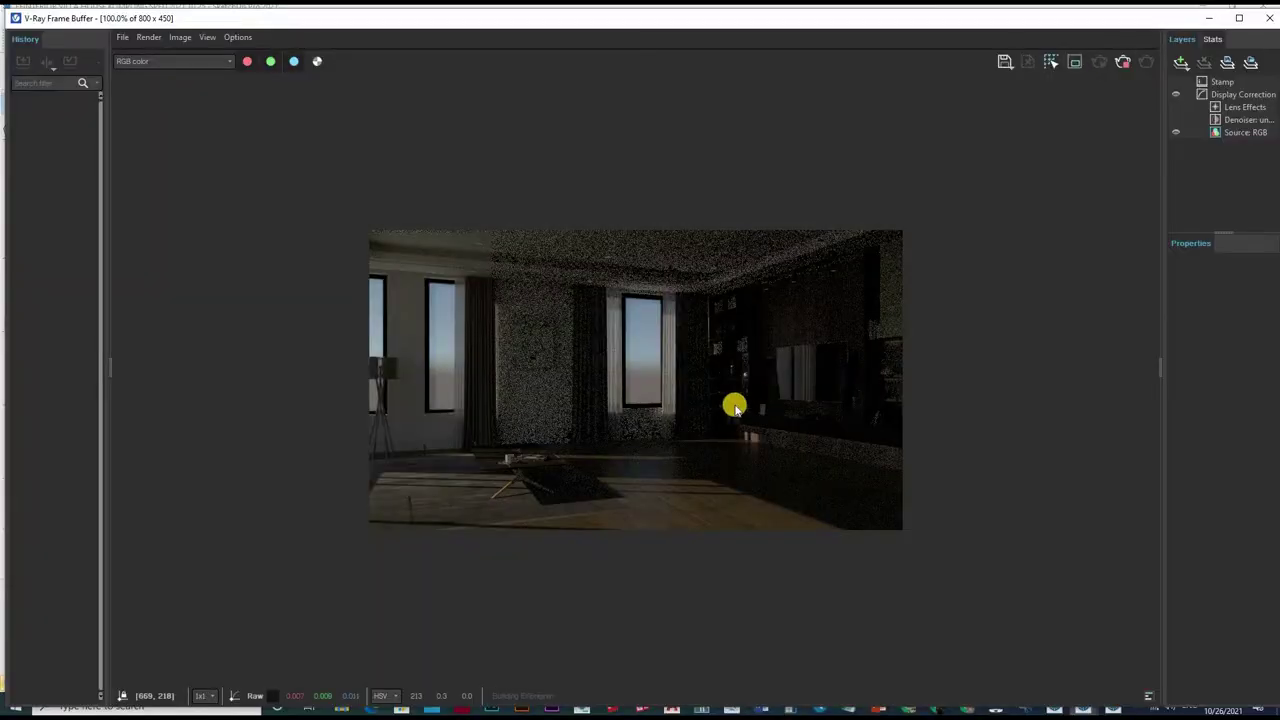
- Re-render only a region over the left part of the image, then clear the region
click(1050, 63)
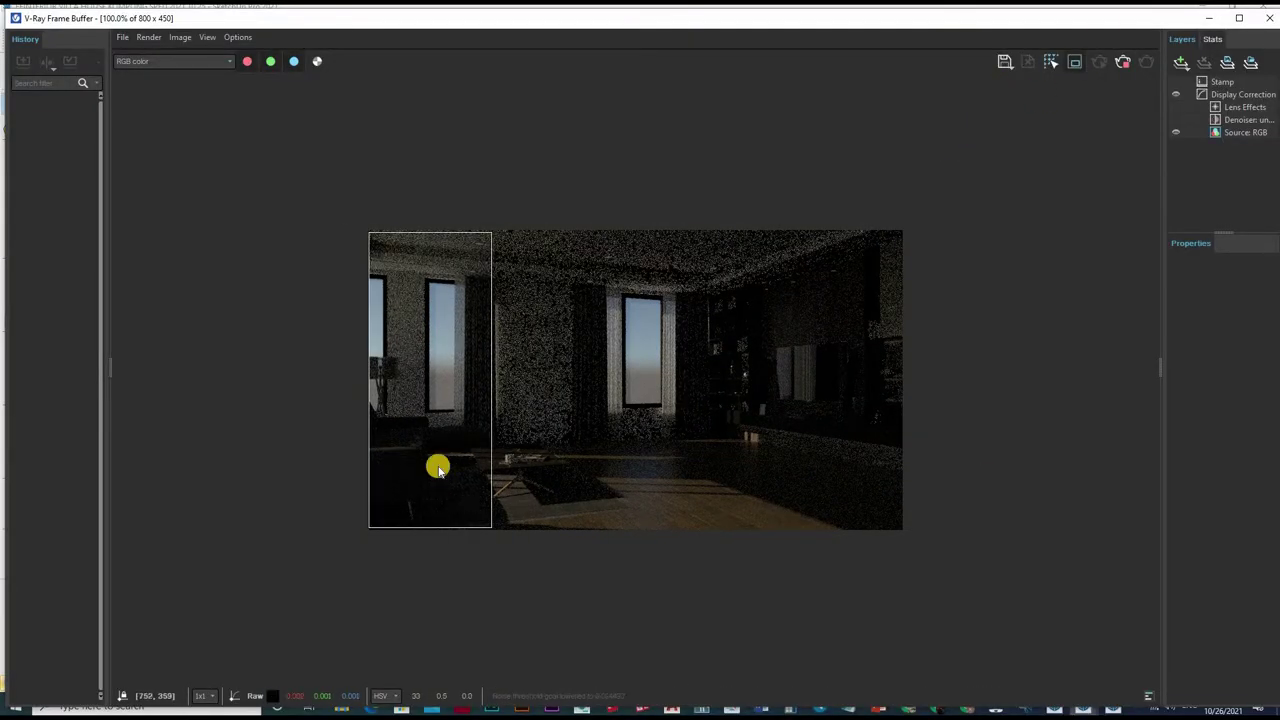
scroll(343, 345, up, 1)
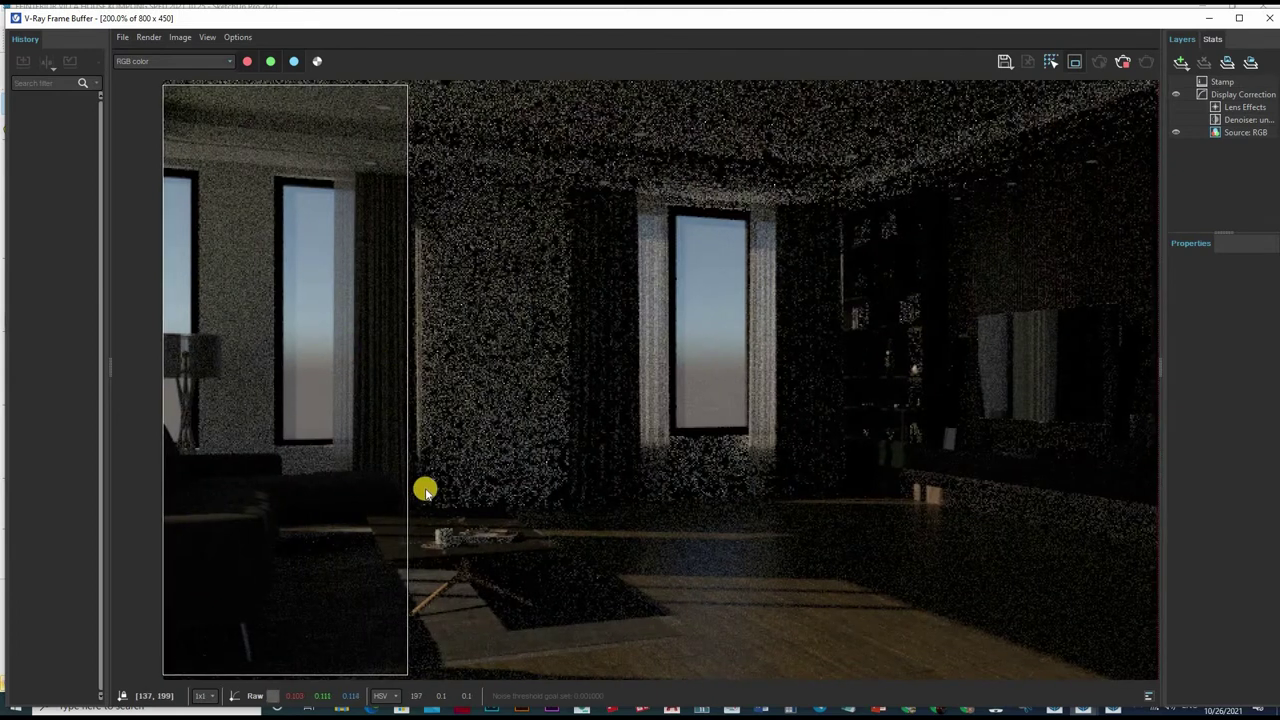
scroll(425, 490, down, 1)
scroll(814, 243, up, 1)
scroll(1101, 60, down, 1)
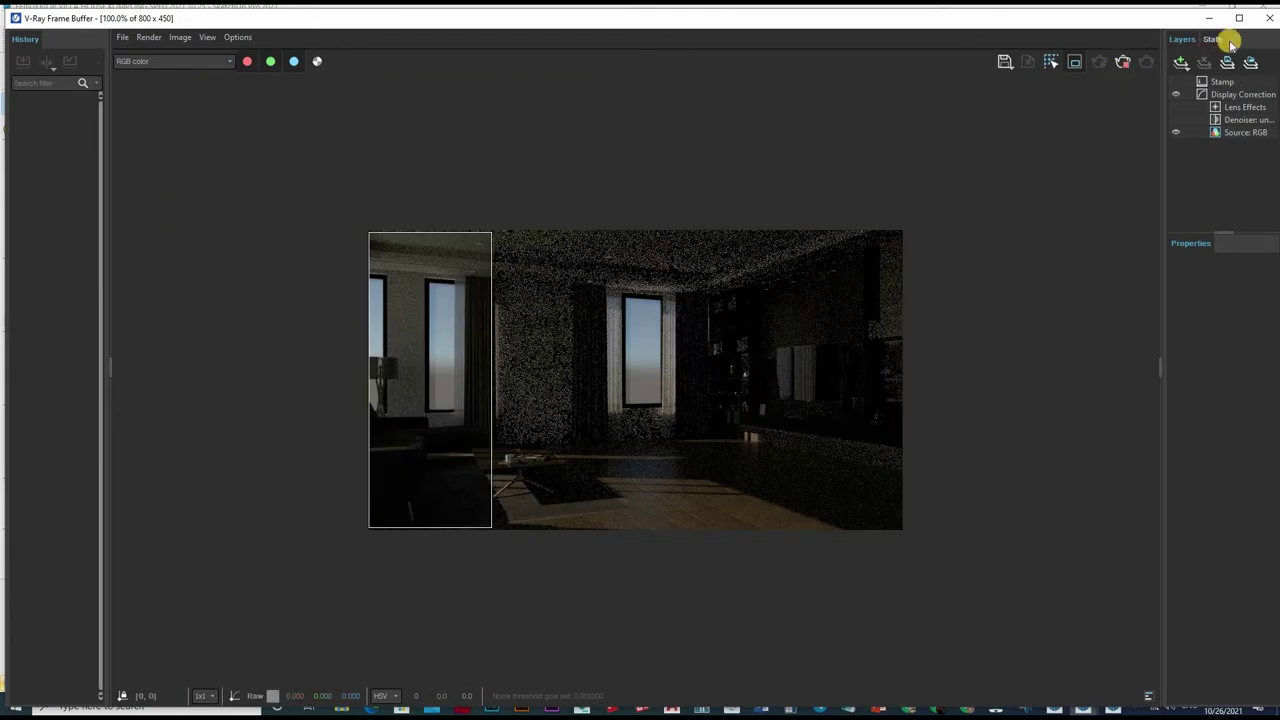
click(1072, 63)
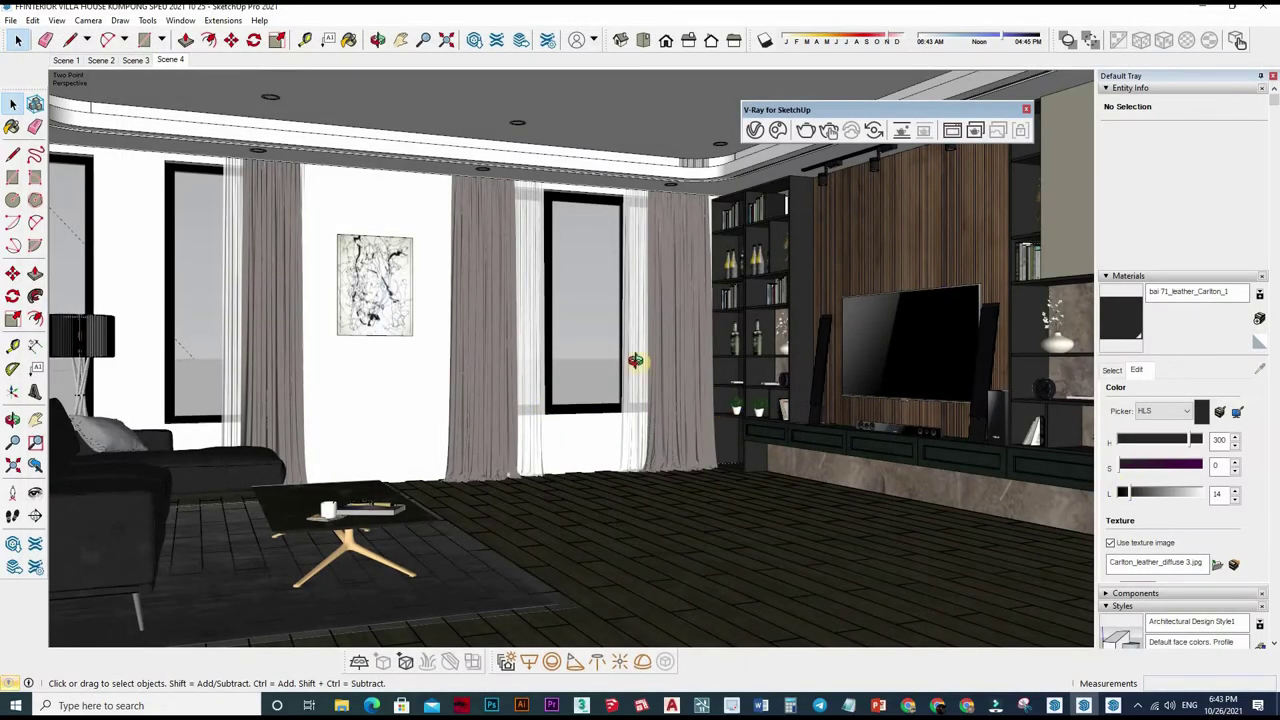
- Orbit to the facade, select the Rectangle Light at the window and give it a first resize
middle_drag(635, 360, 694, 420)
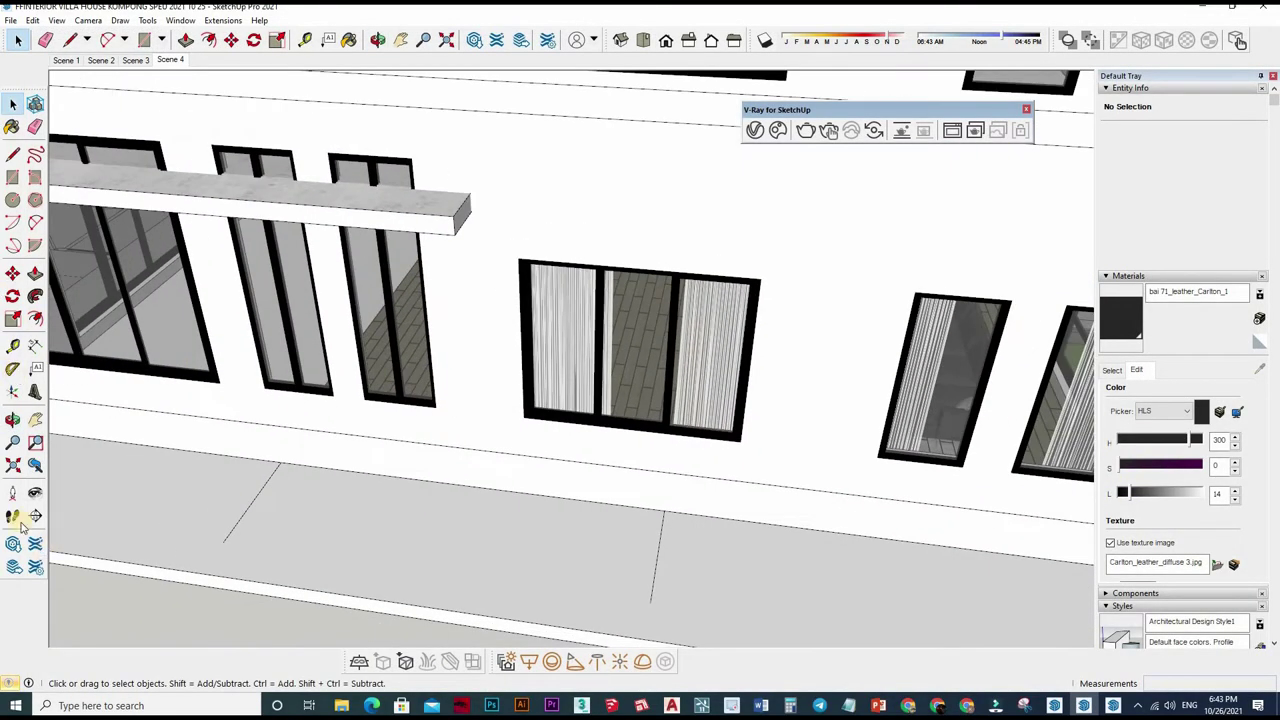
key(m)
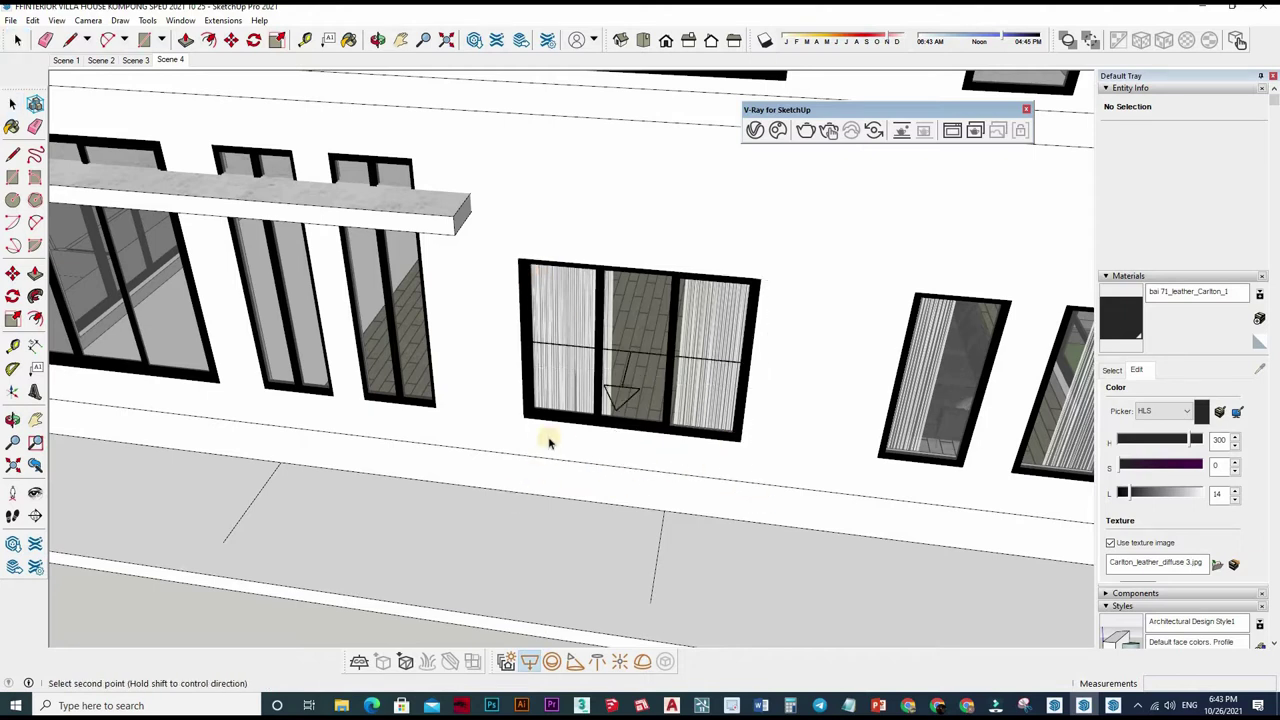
key(space)
middle_drag(551, 414, 551, 418)
click(507, 439)
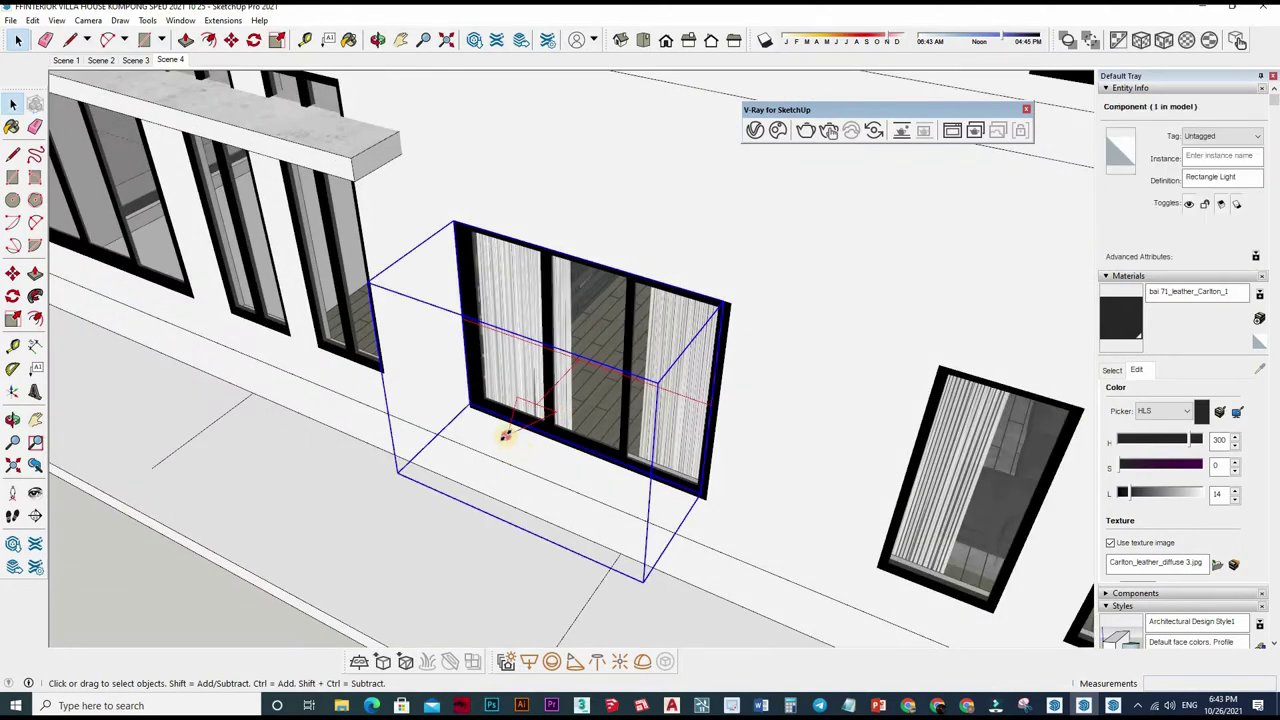
key(s)
click(525, 424)
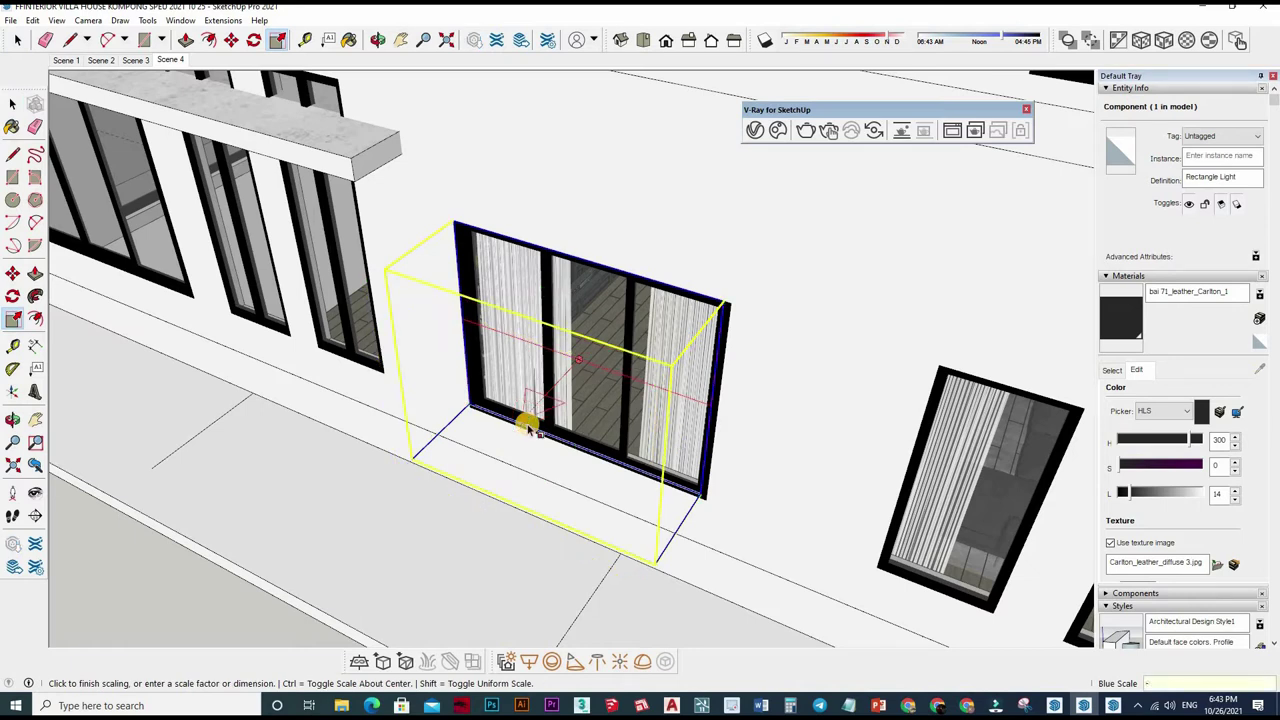
click(697, 515)
- Move the Rectangle Light 1290 mm out from the window
key(space)
key(m)
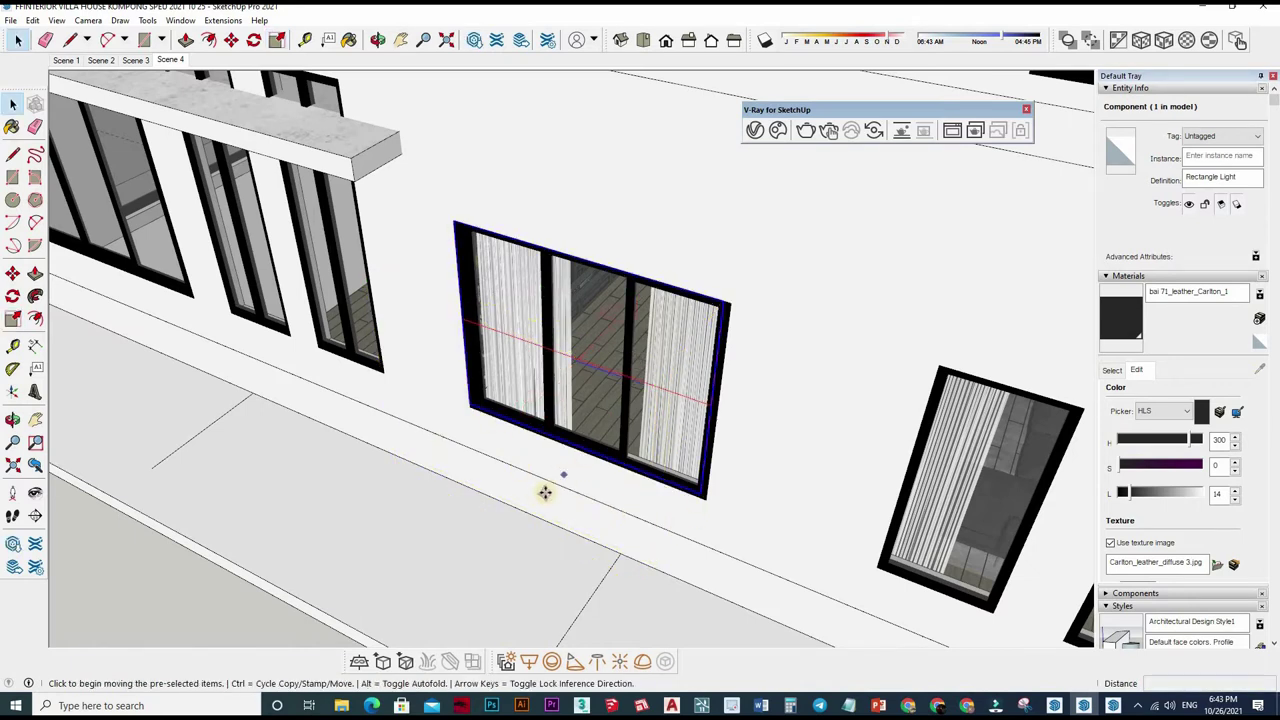
middle_drag(543, 491, 505, 537)
click(500, 528)
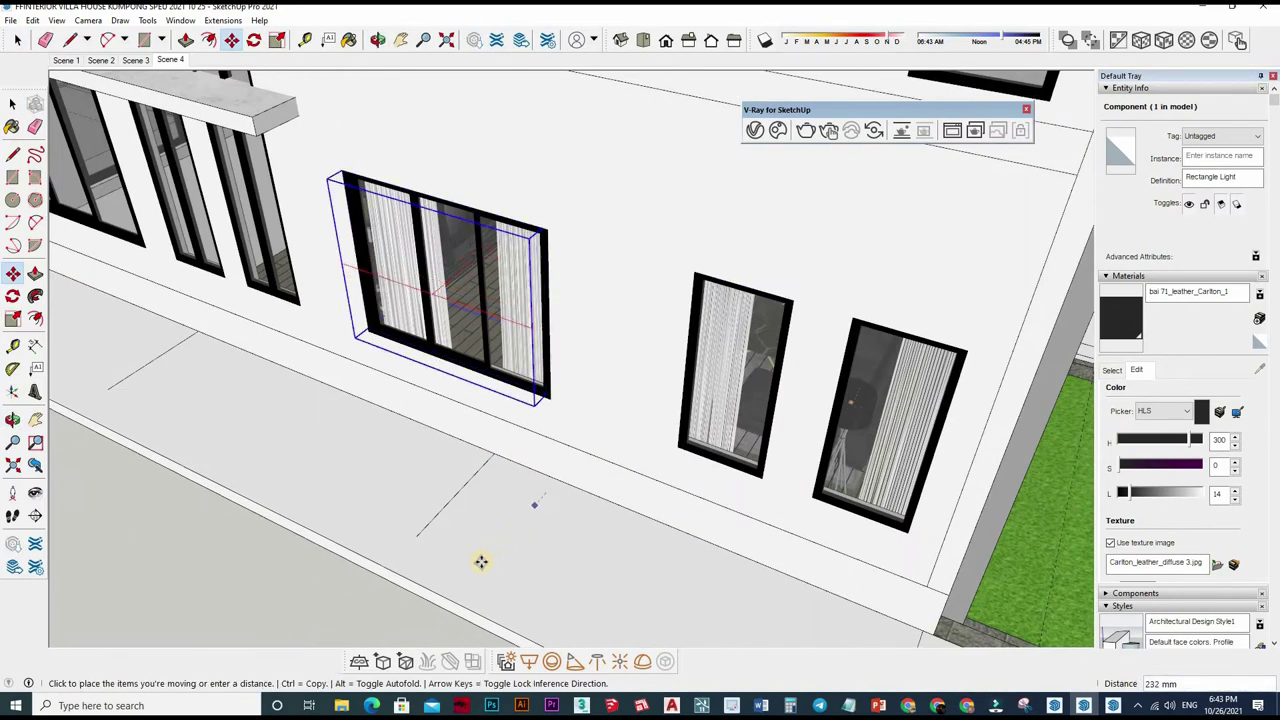
click(494, 371)
scroll(567, 479, down, 5)
scroll(600, 478, up, 4)
key(space)
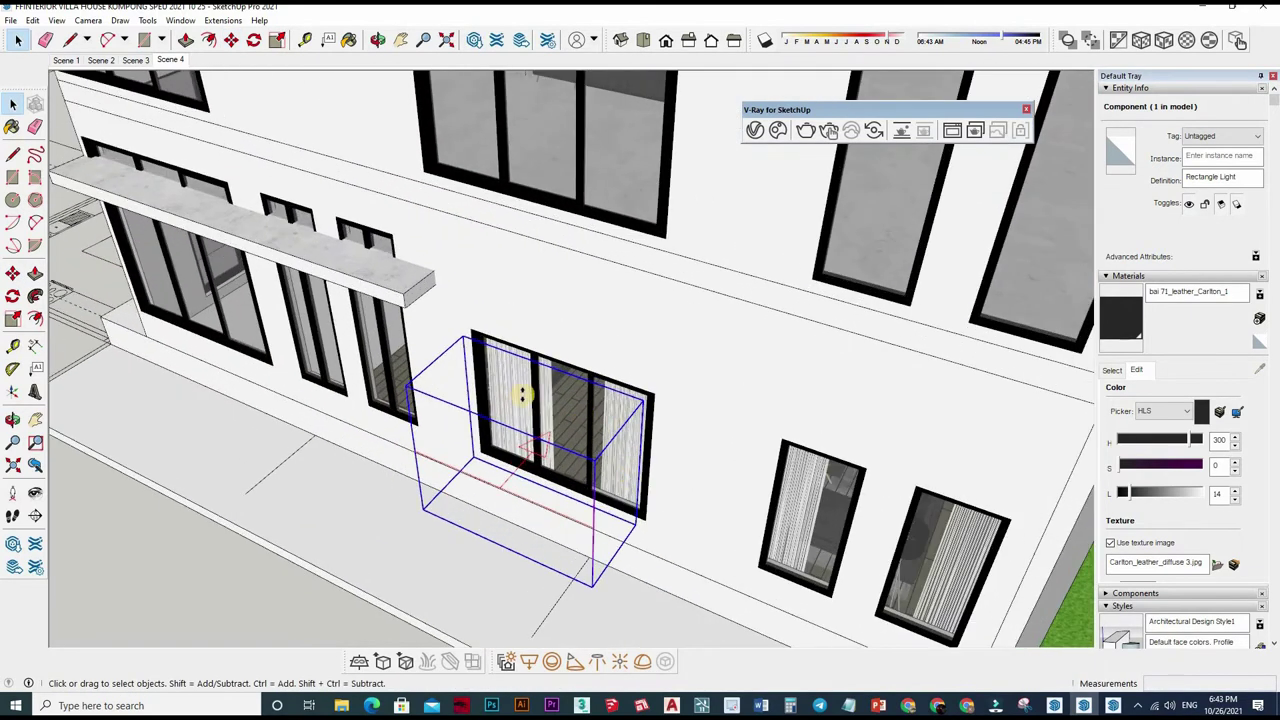
- Scale the light to 2x its height and about 1.26x its width
key(s)
click(528, 397)
text(2)
key(Return)
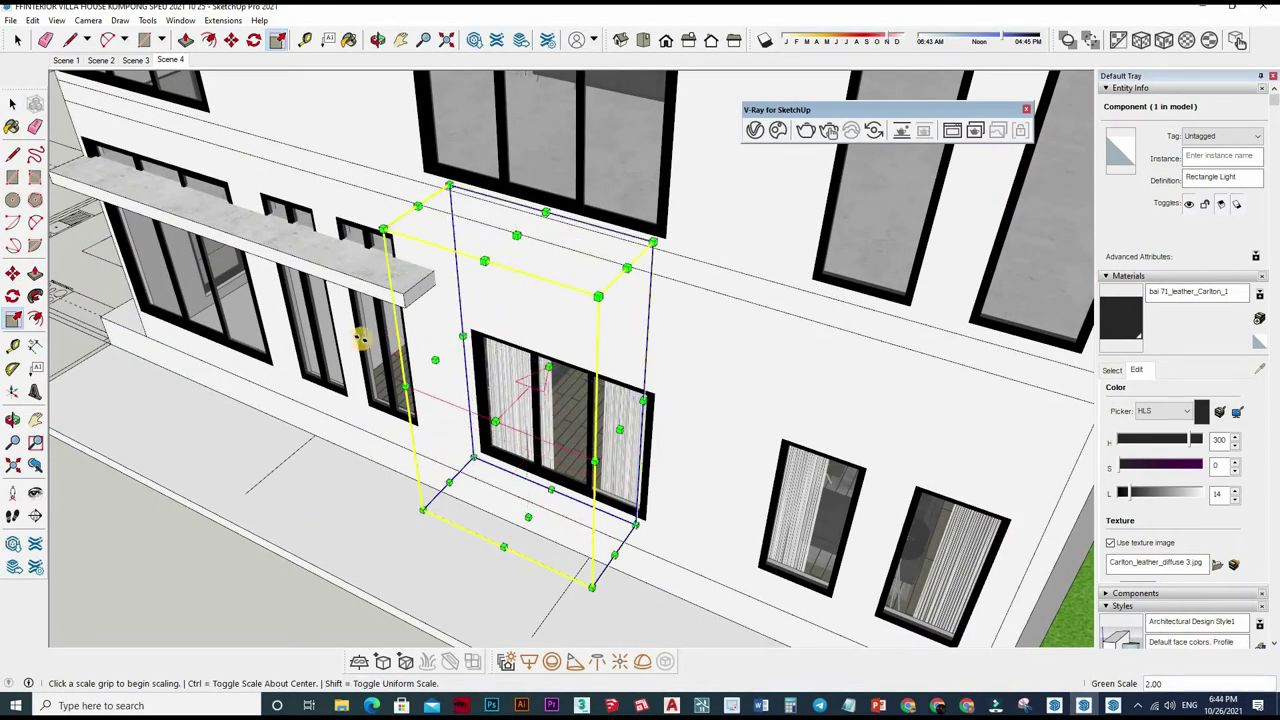
click(620, 428)
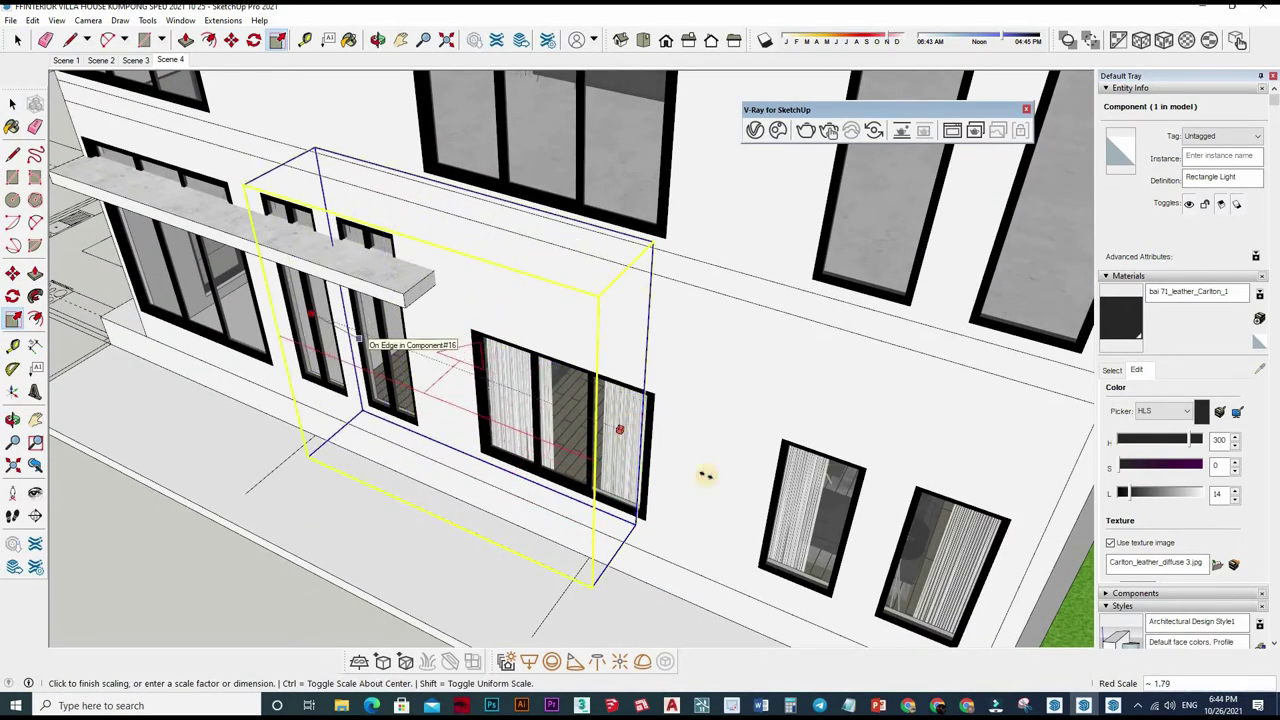
click(505, 535)
click(502, 506)
key(space)
- Rotate the light box so it tilts away from the wall
middle_drag(503, 560, 529, 447)
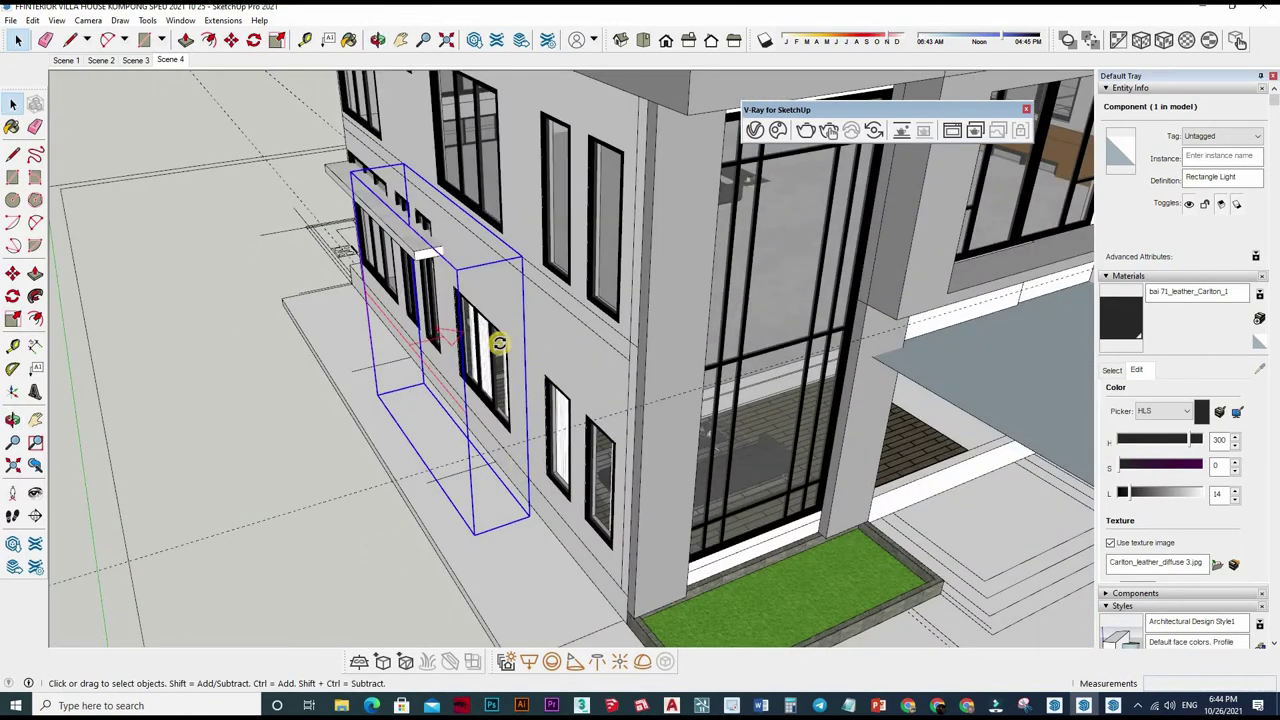
key(q)
middle_drag(499, 343, 446, 422)
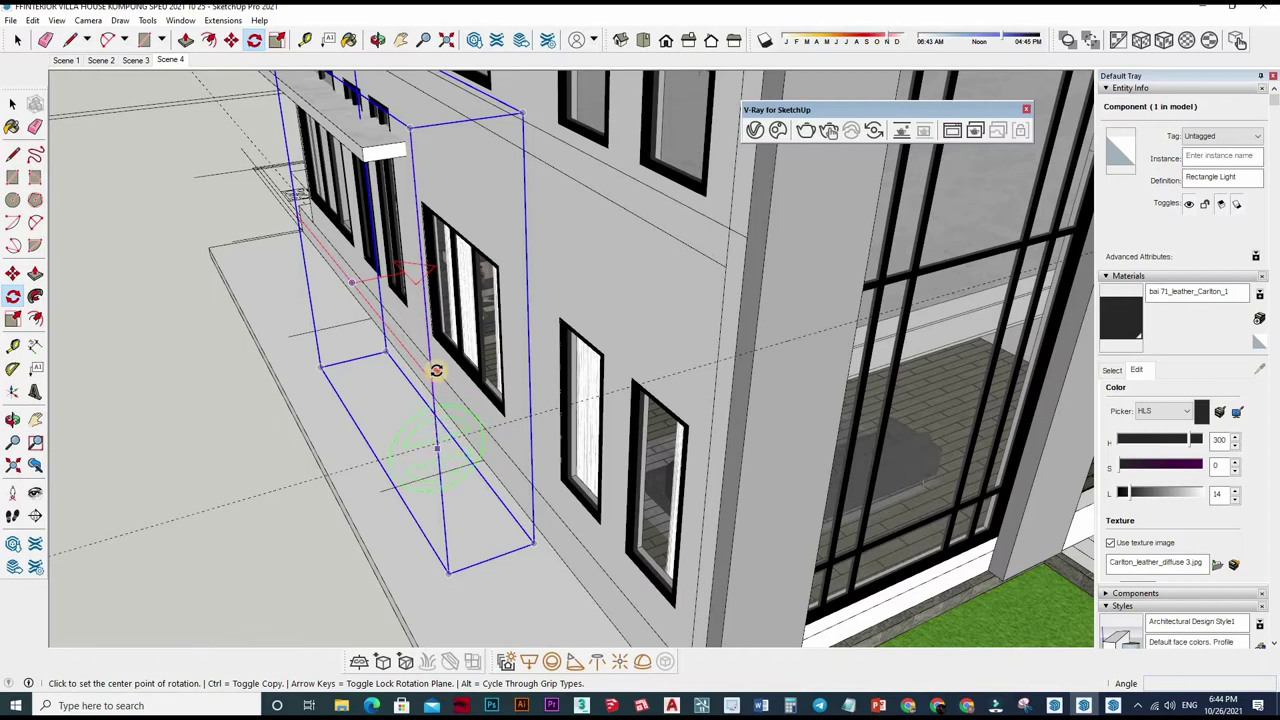
click(450, 373)
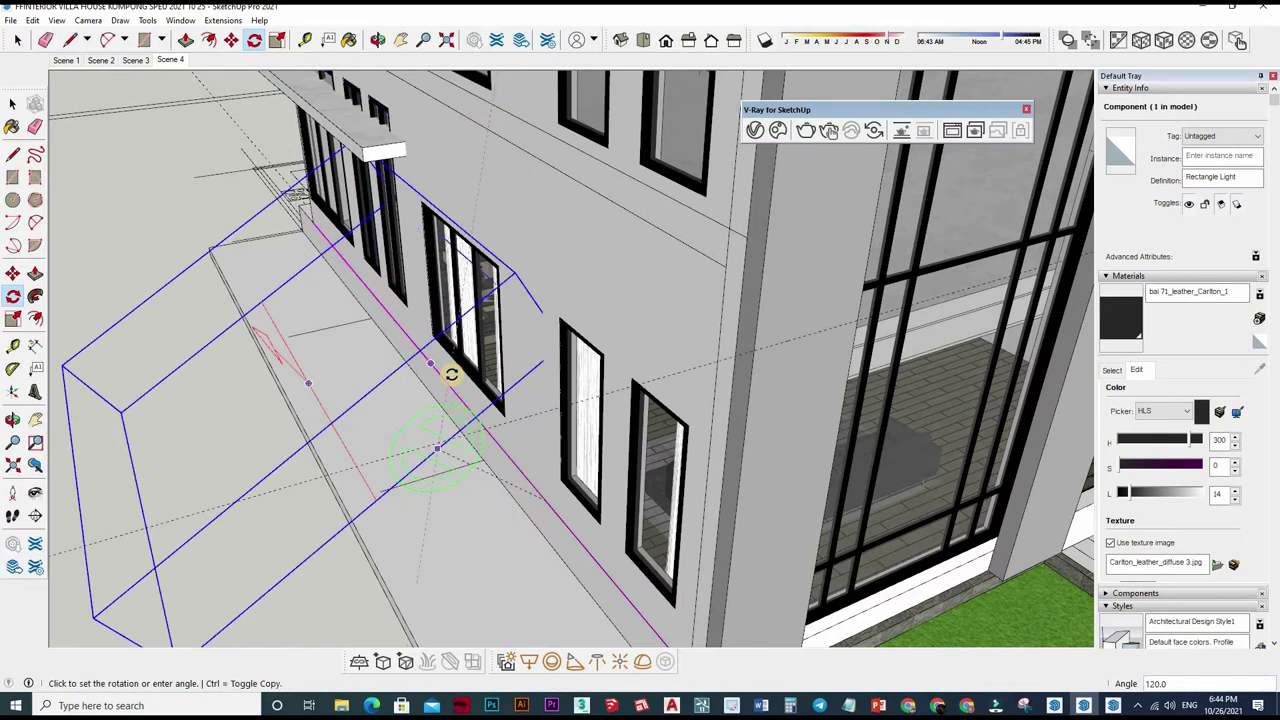
key(Return)
mouse_move(408, 397)
middle_down()
mouse_move(323, 417)
mouse_move(380, 408)
mouse_move(386, 437)
middle_up()
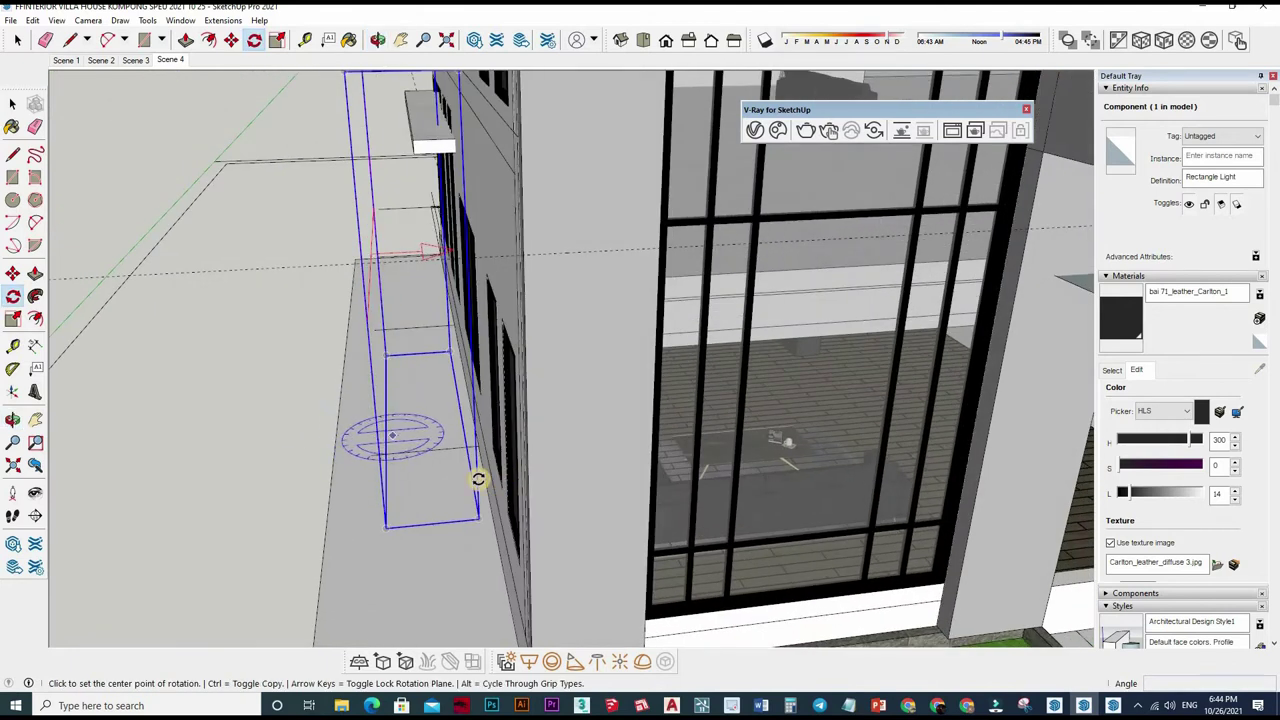
scroll(477, 480, down, 2)
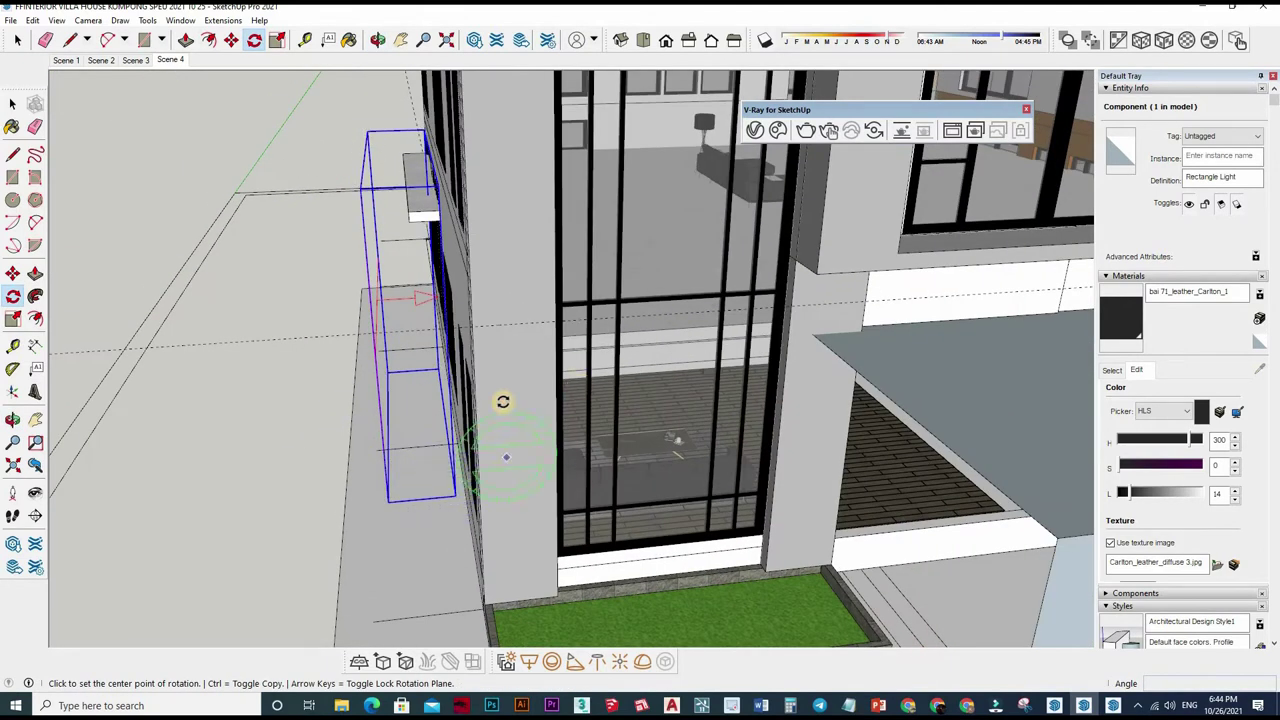
click(504, 404)
click(511, 405)
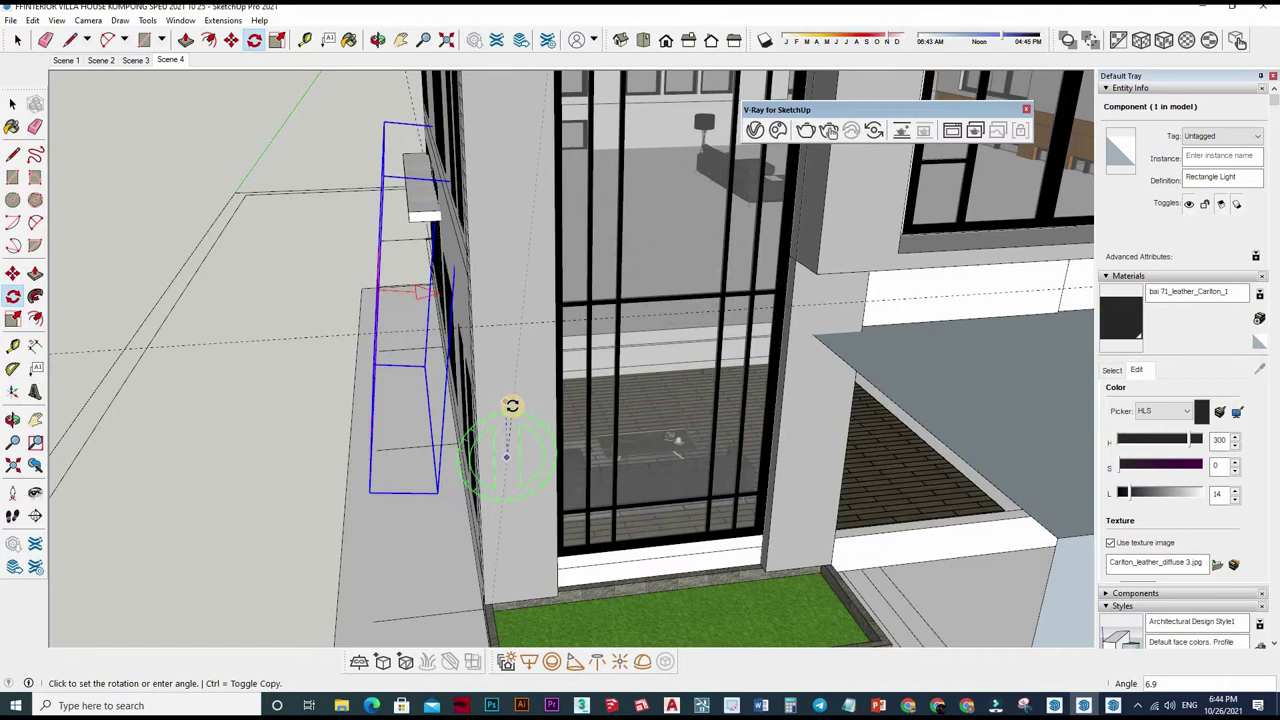
key(Return)
- Move the tilted light further out from the wall and open the V-Ray Asset Editor
key(space)
mouse_move(529, 409)
middle_down()
mouse_move(551, 486)
mouse_move(571, 500)
middle_up()
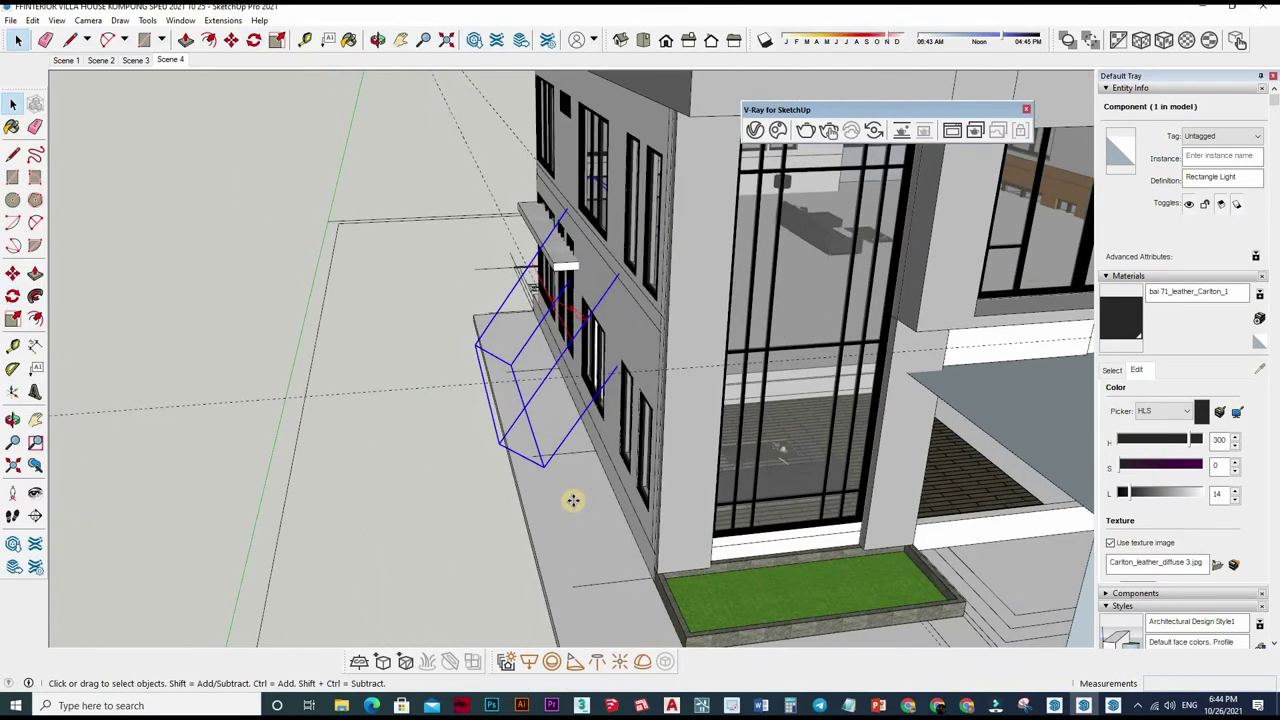
key(m)
click(464, 509)
click(420, 470)
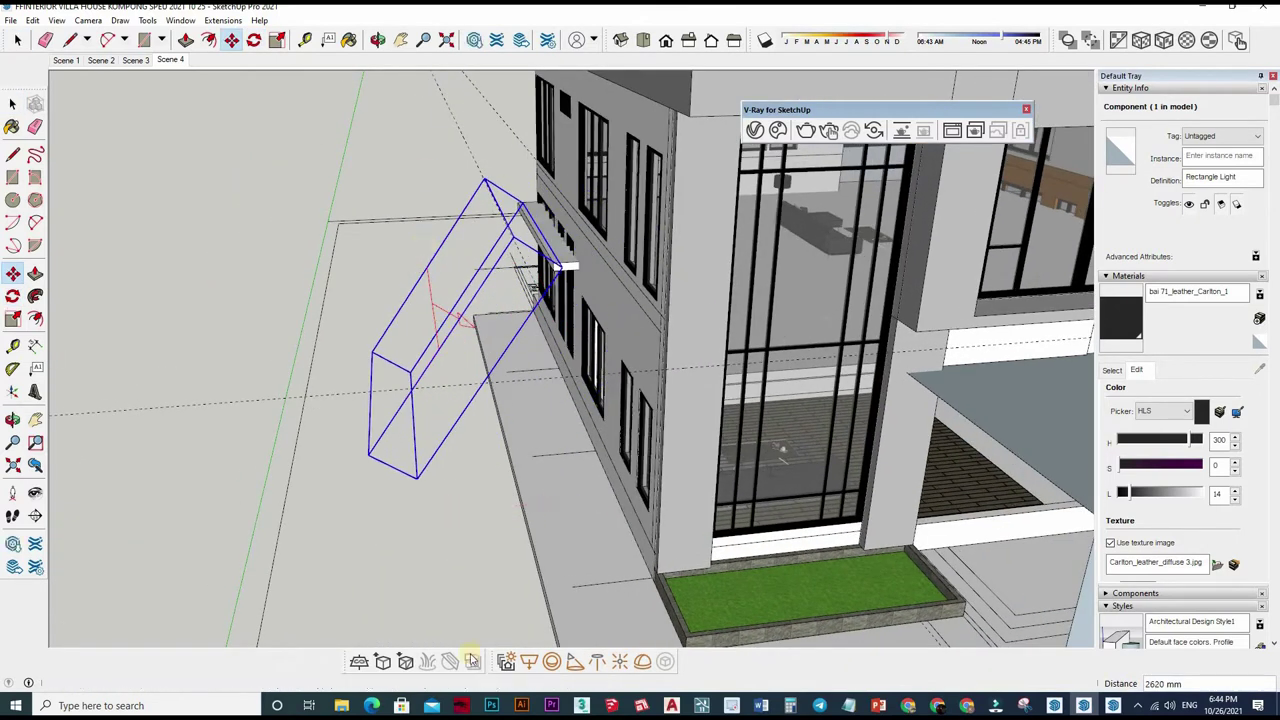
key(space)
middle_drag(480, 512, 560, 500)
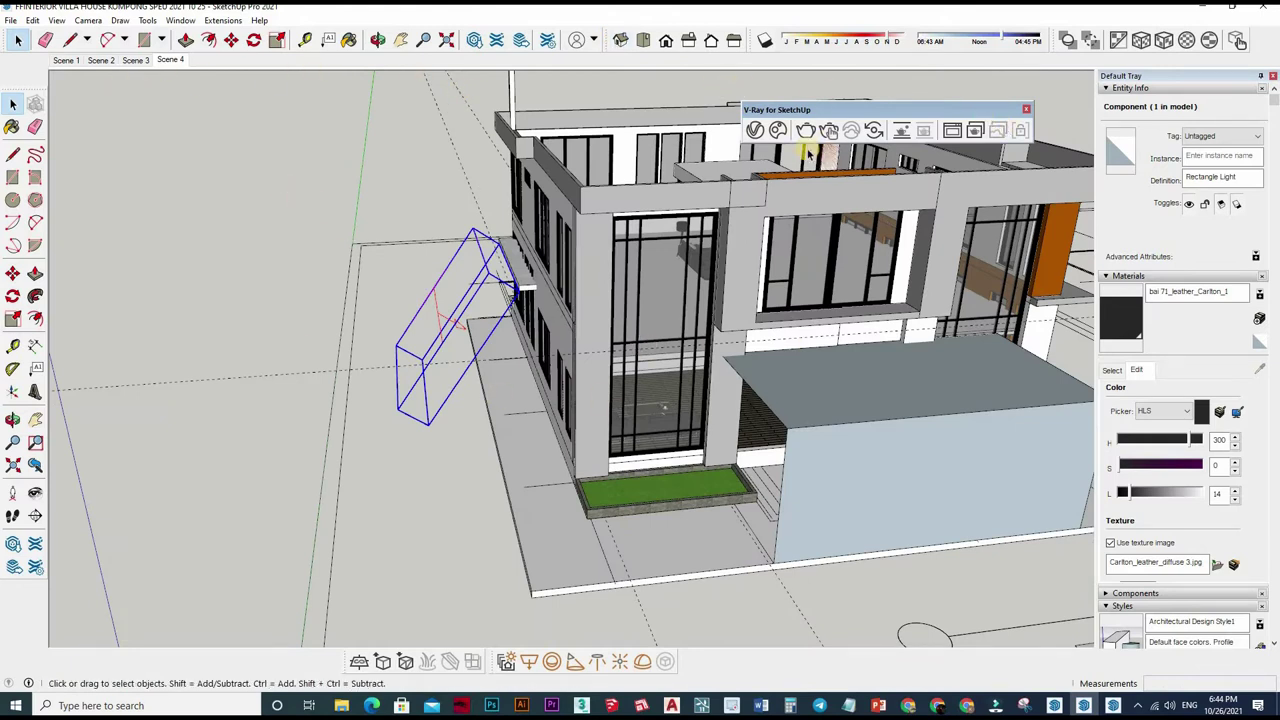
click(760, 132)
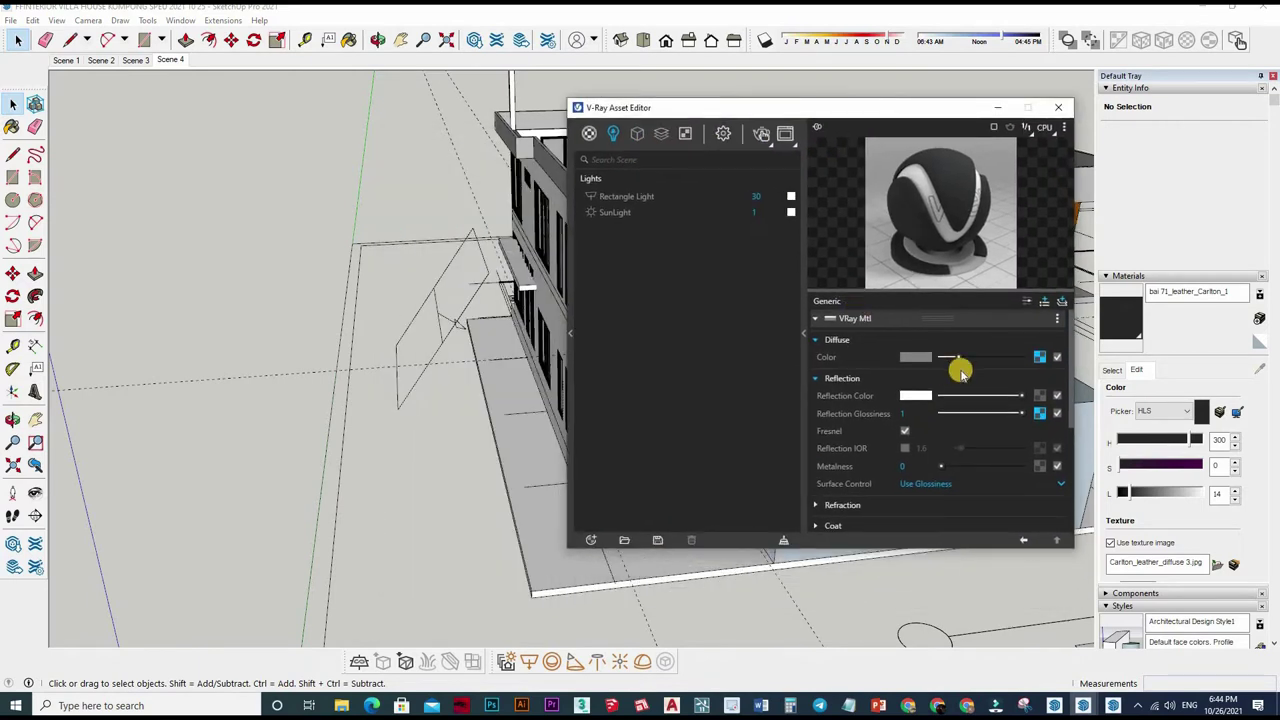
- Load large_thumbnail as the light's bitmap texture, in sRGB with Environment placement
click(993, 128)
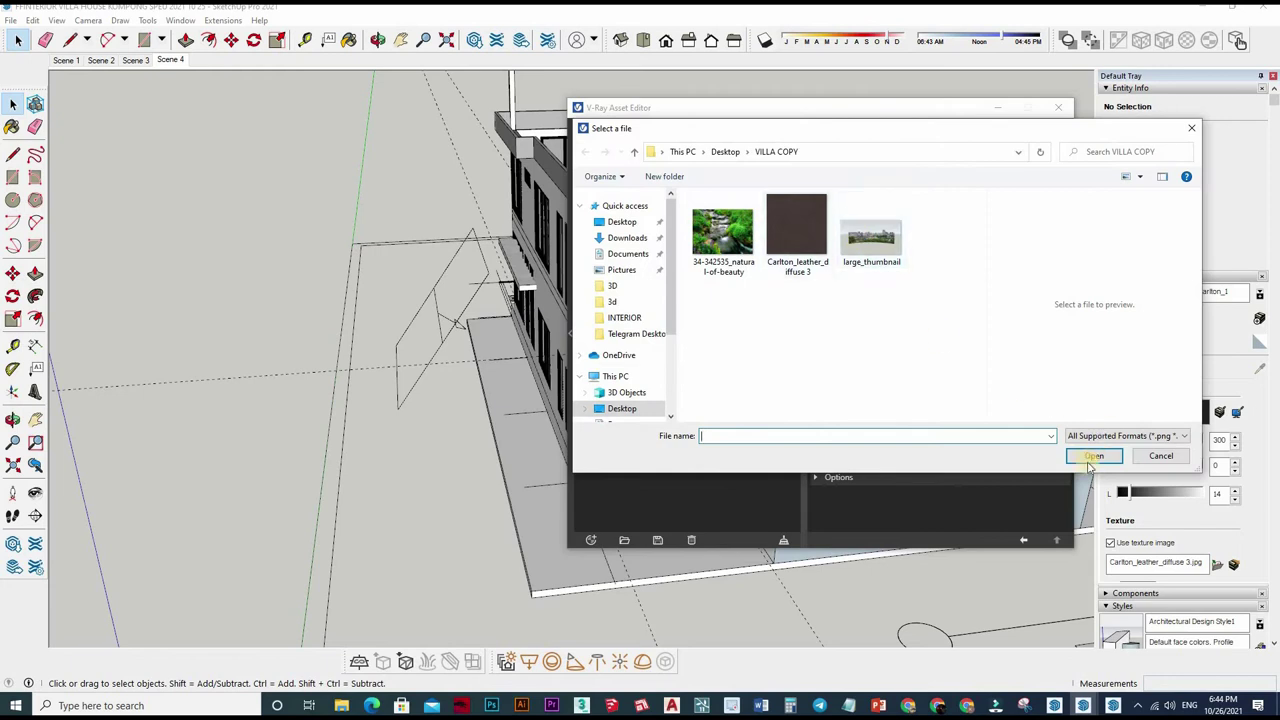
click(868, 236)
click(1094, 455)
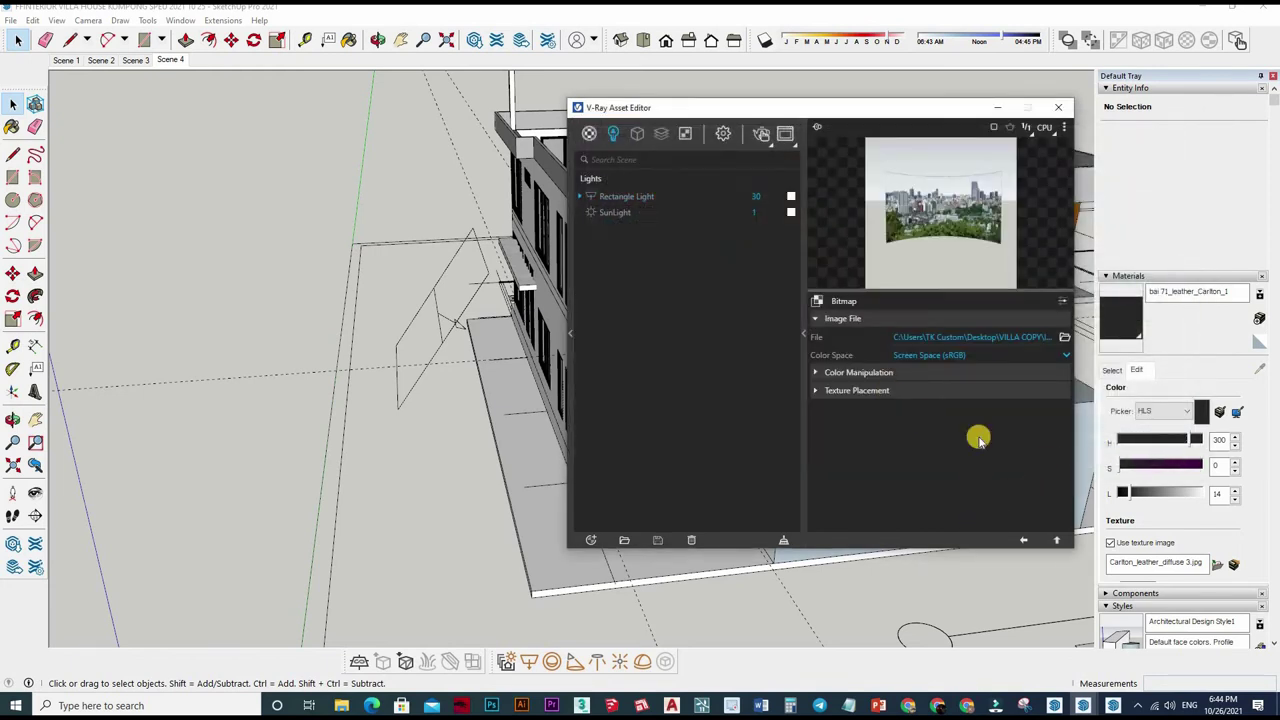
click(975, 362)
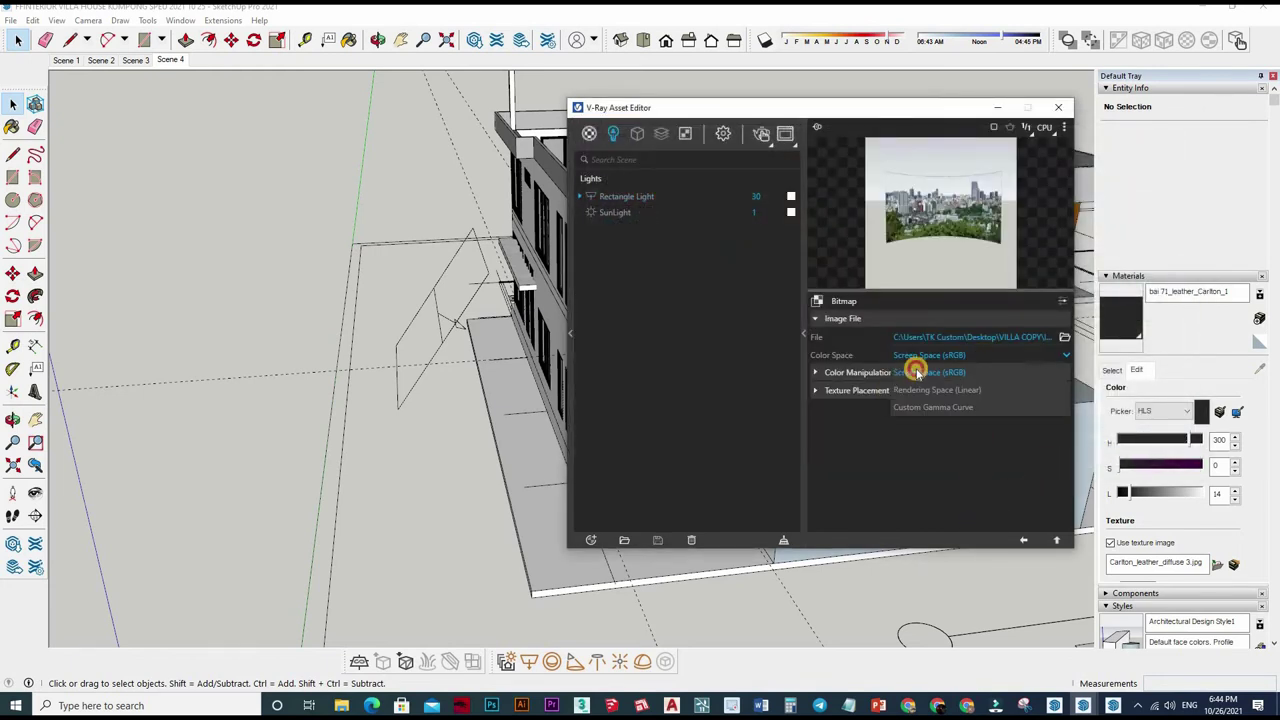
click(914, 408)
click(914, 372)
click(914, 374)
click(940, 391)
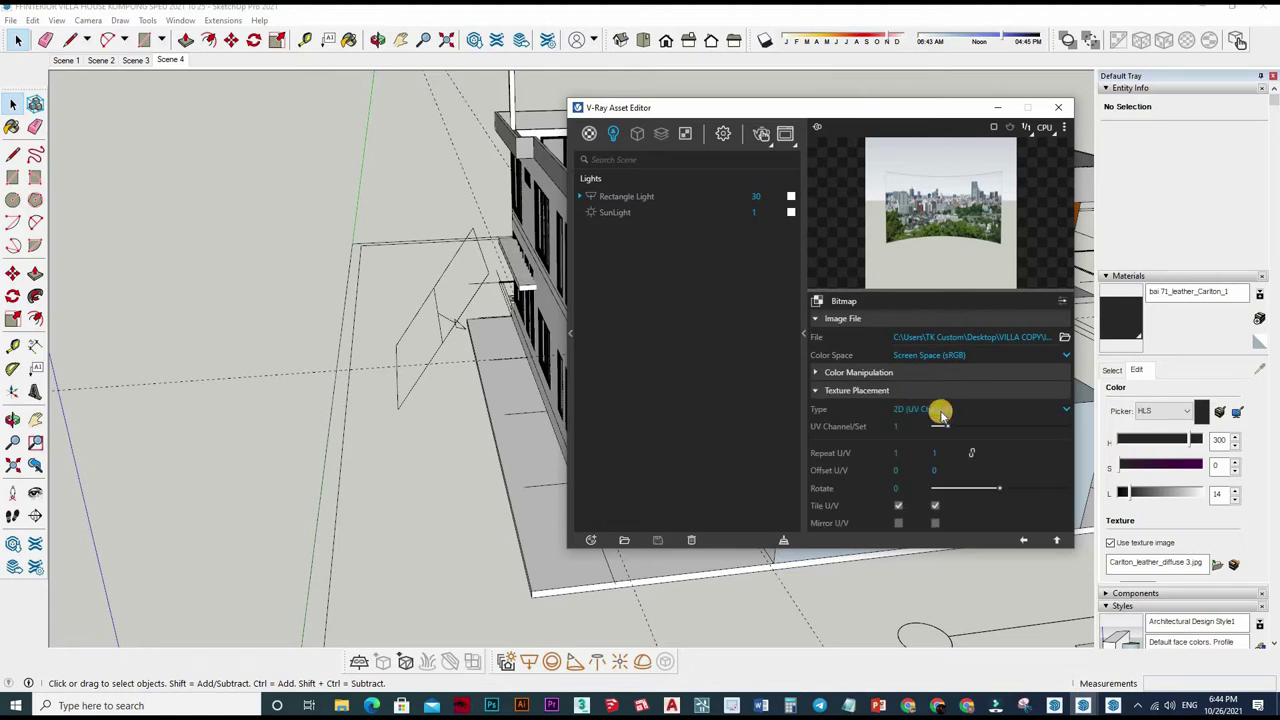
click(930, 409)
click(940, 460)
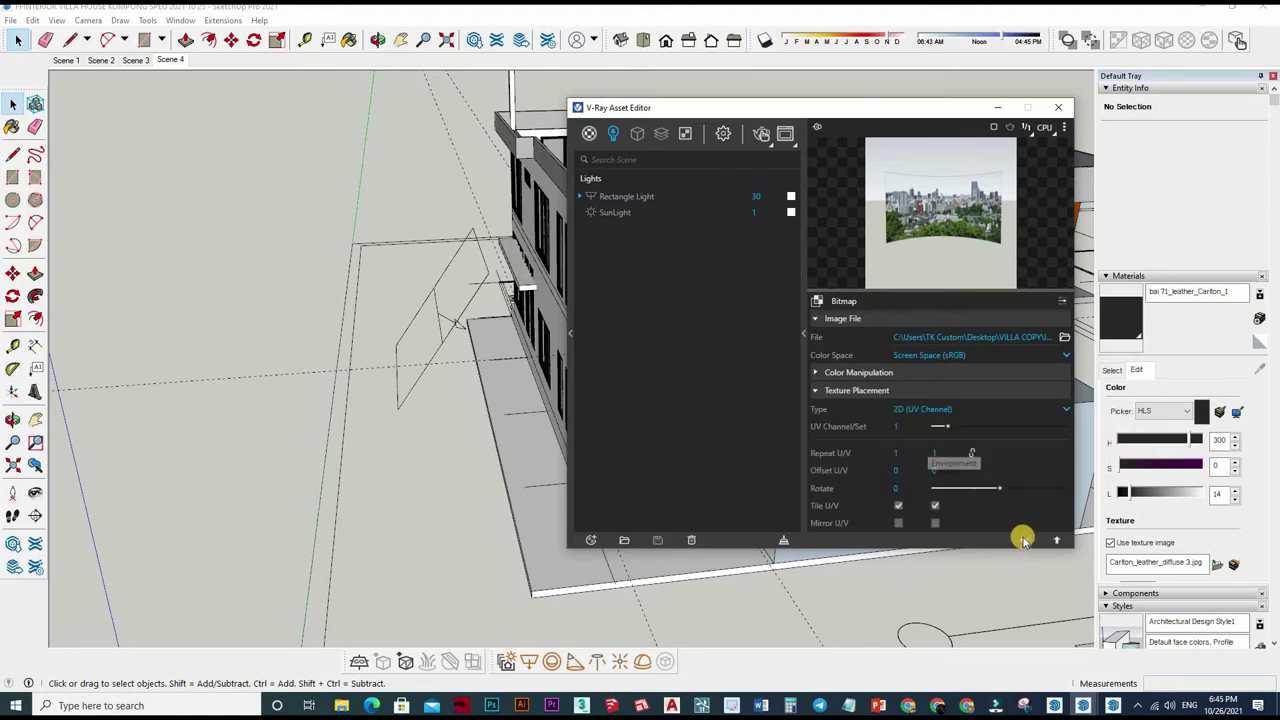
click(1023, 540)
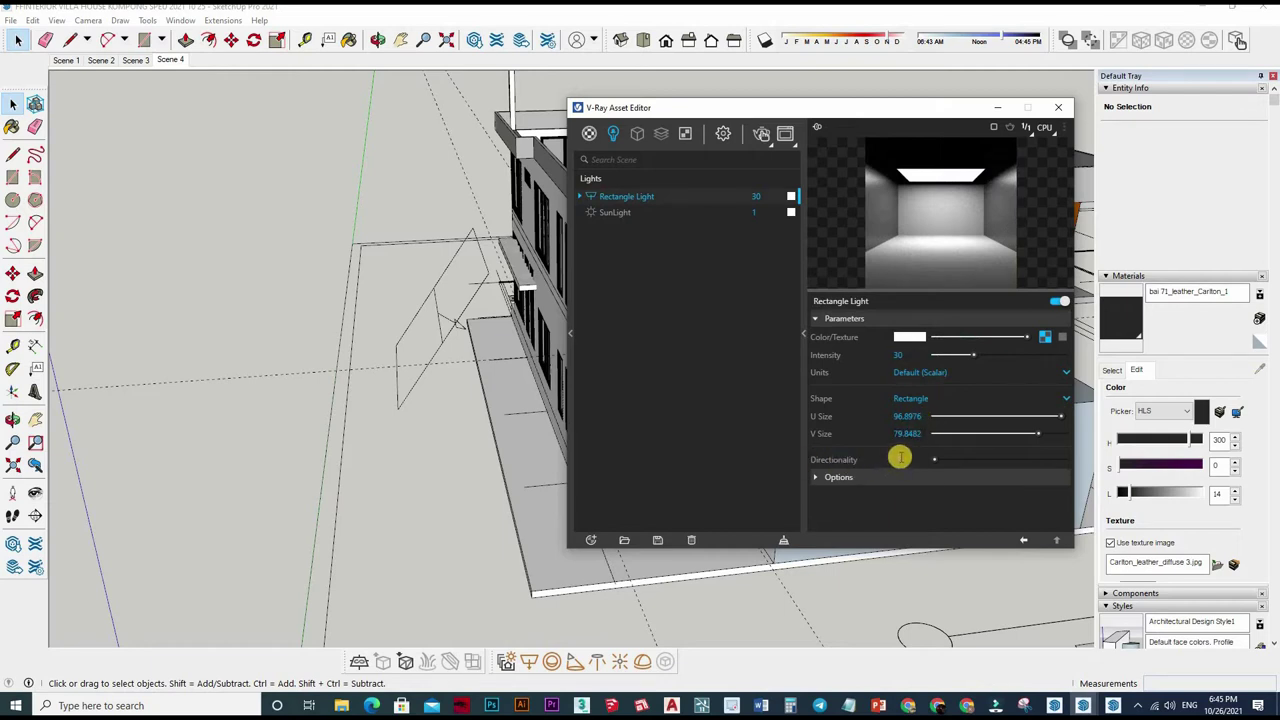
mouse_move(886, 459)
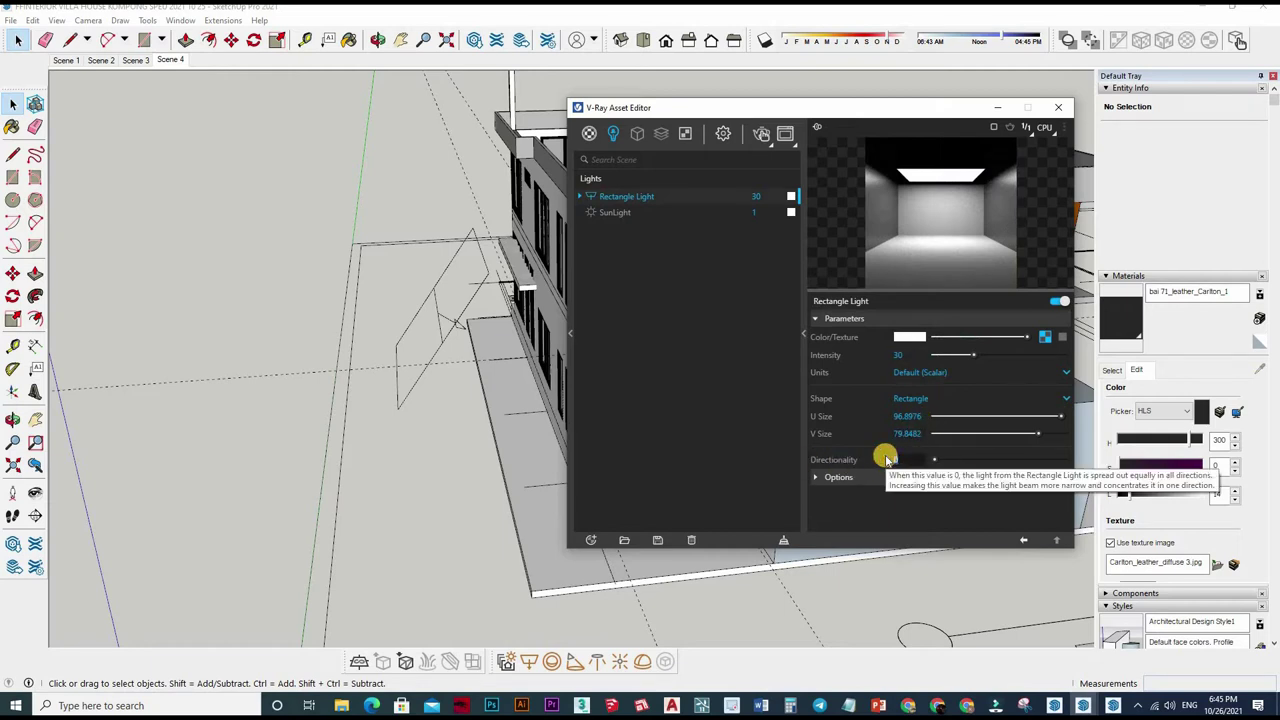
- Set the light's Directionality to 0 and tick Invisible in its Options
drag(900, 457, 877, 467)
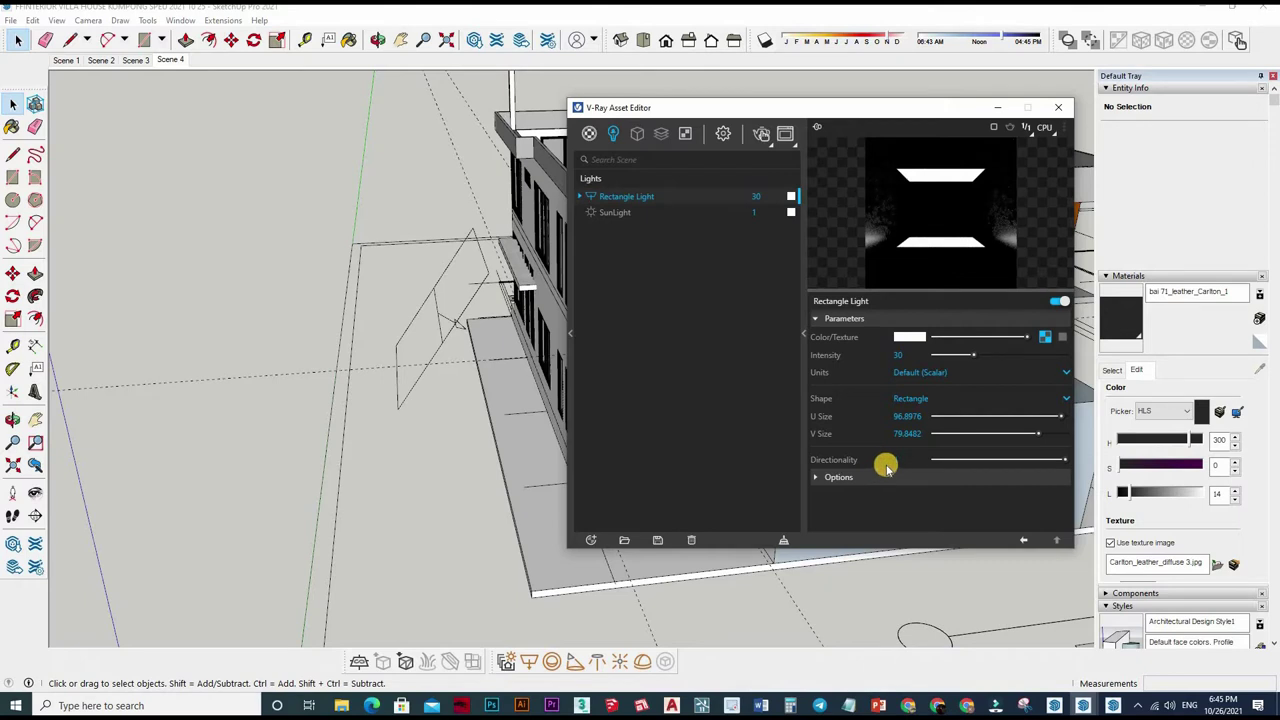
text(0)
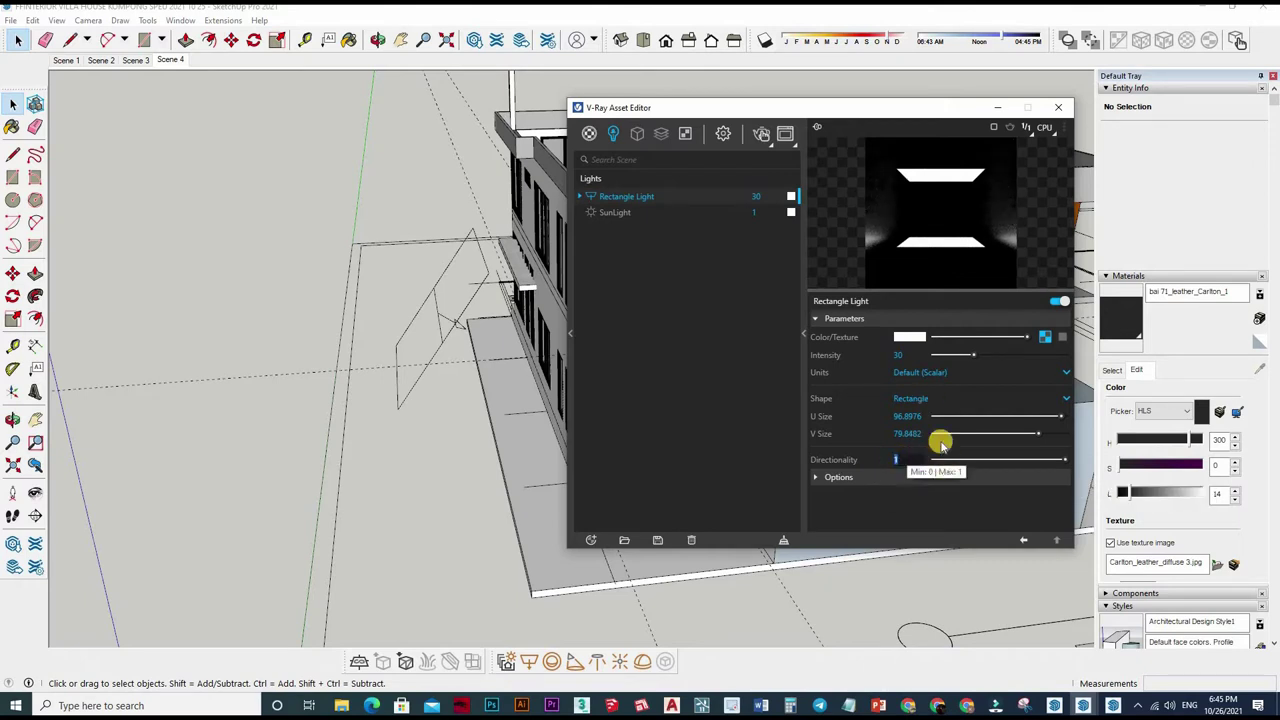
click(905, 489)
click(902, 480)
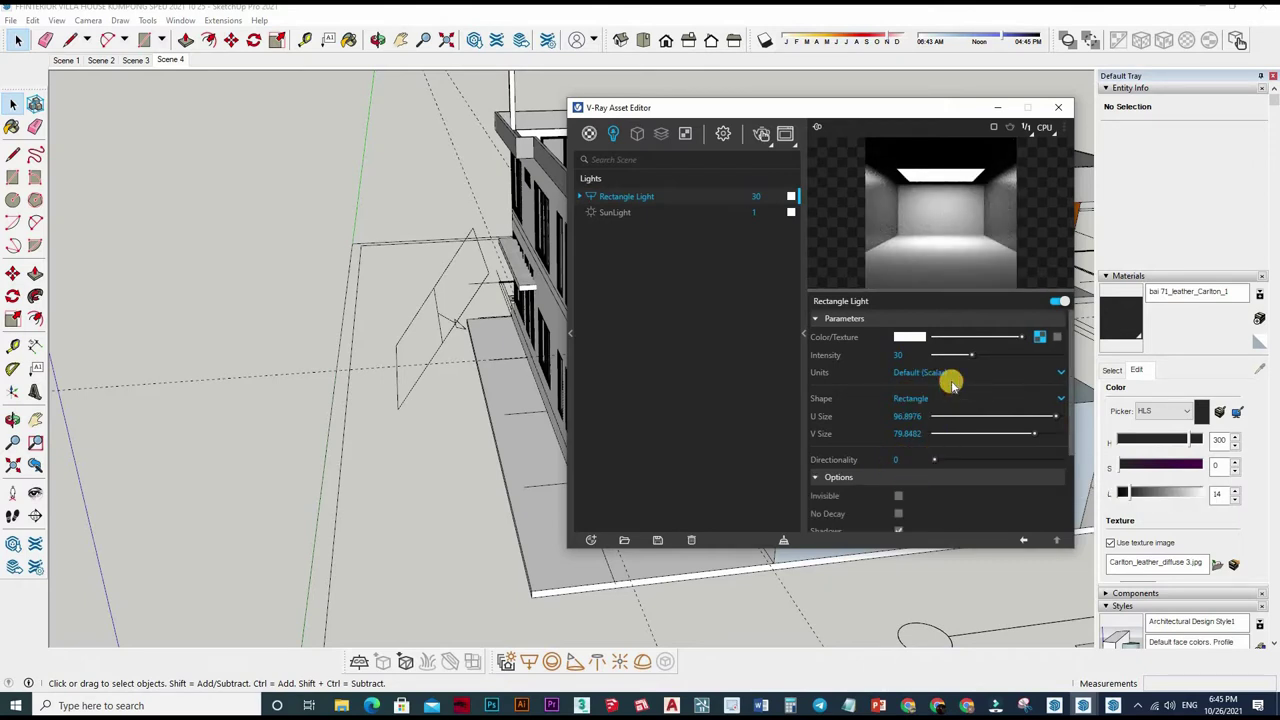
click(942, 373)
- Keep Default (Scalar) units, raise the intensity to 50, and switch to the living room scene
click(942, 373)
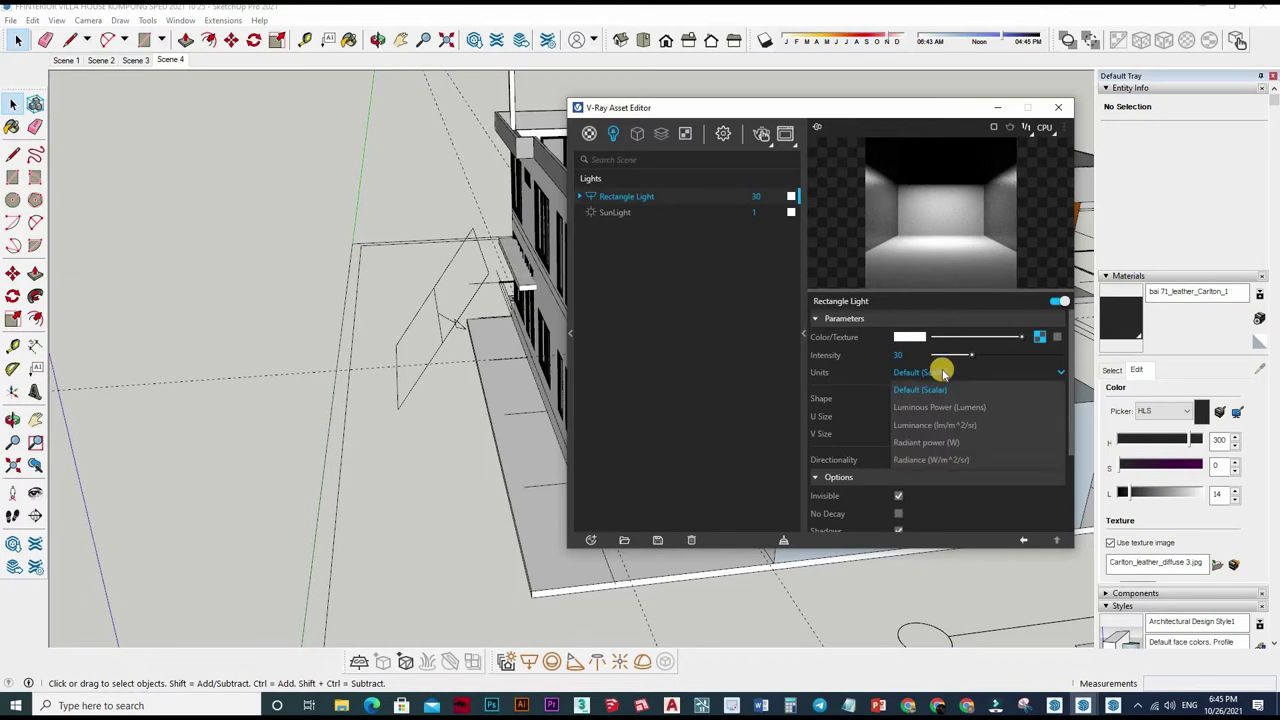
click(937, 392)
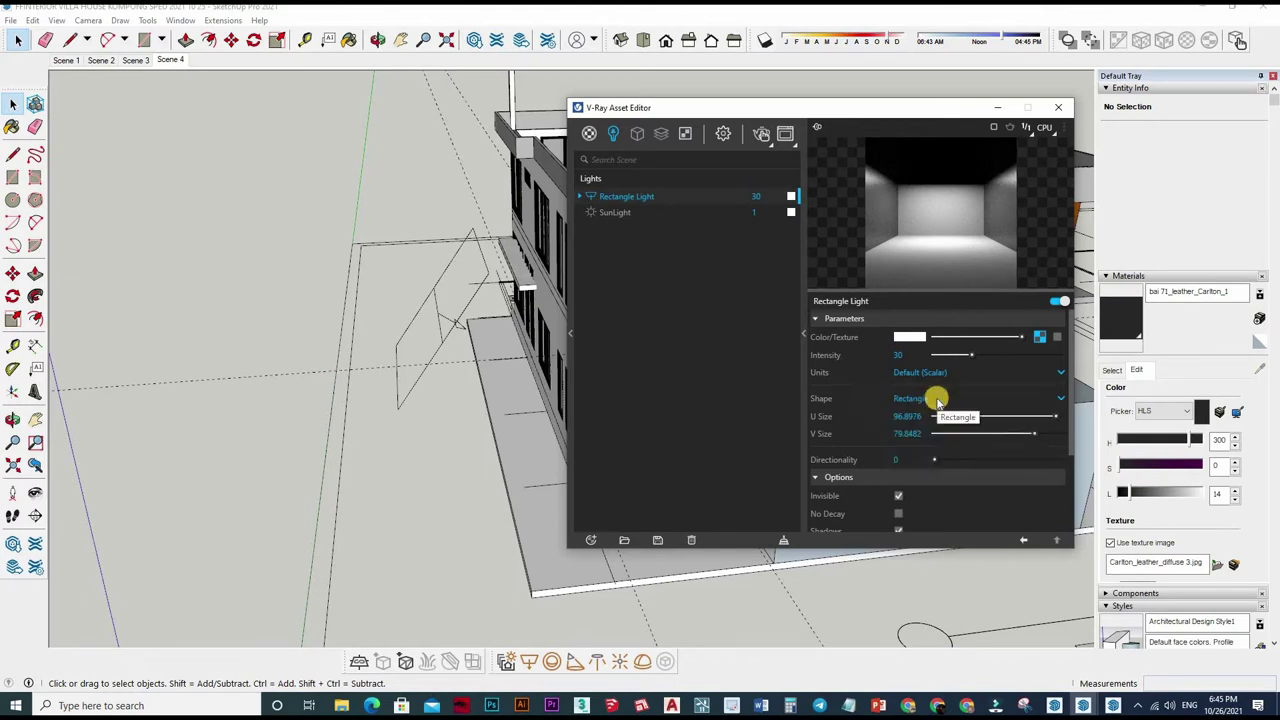
scroll(936, 400, down, 3)
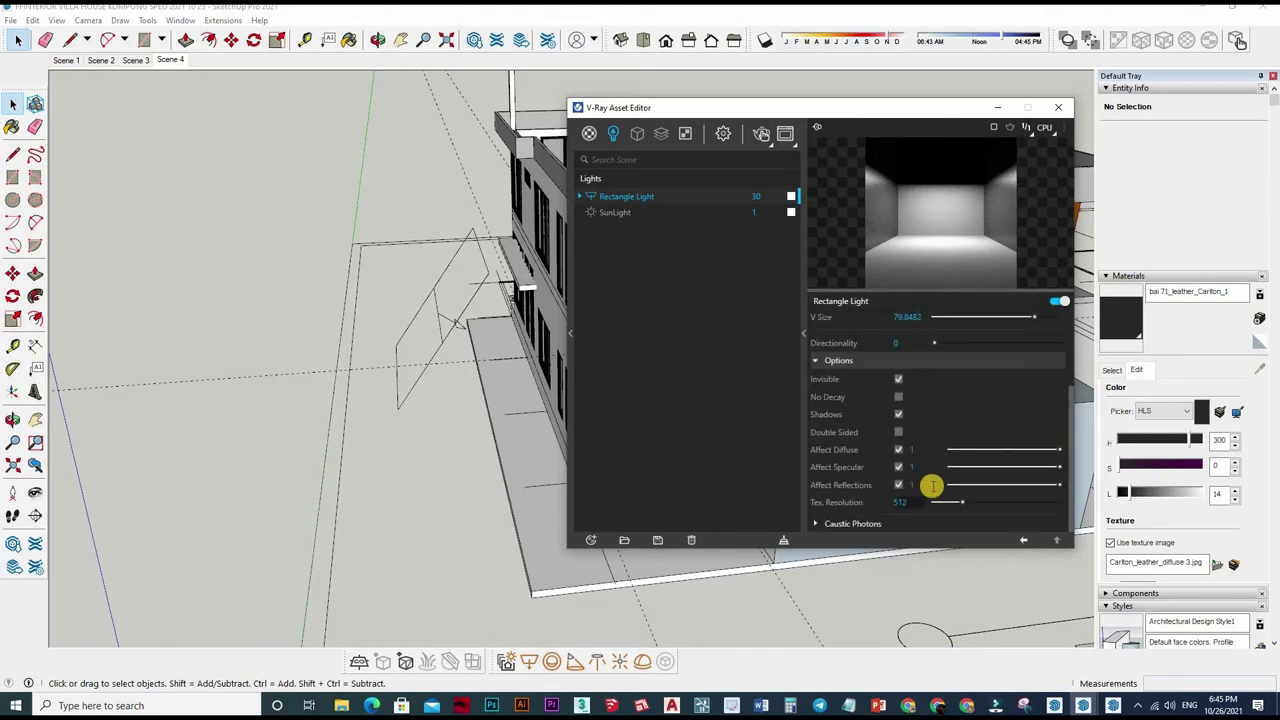
scroll(920, 378, up, 3)
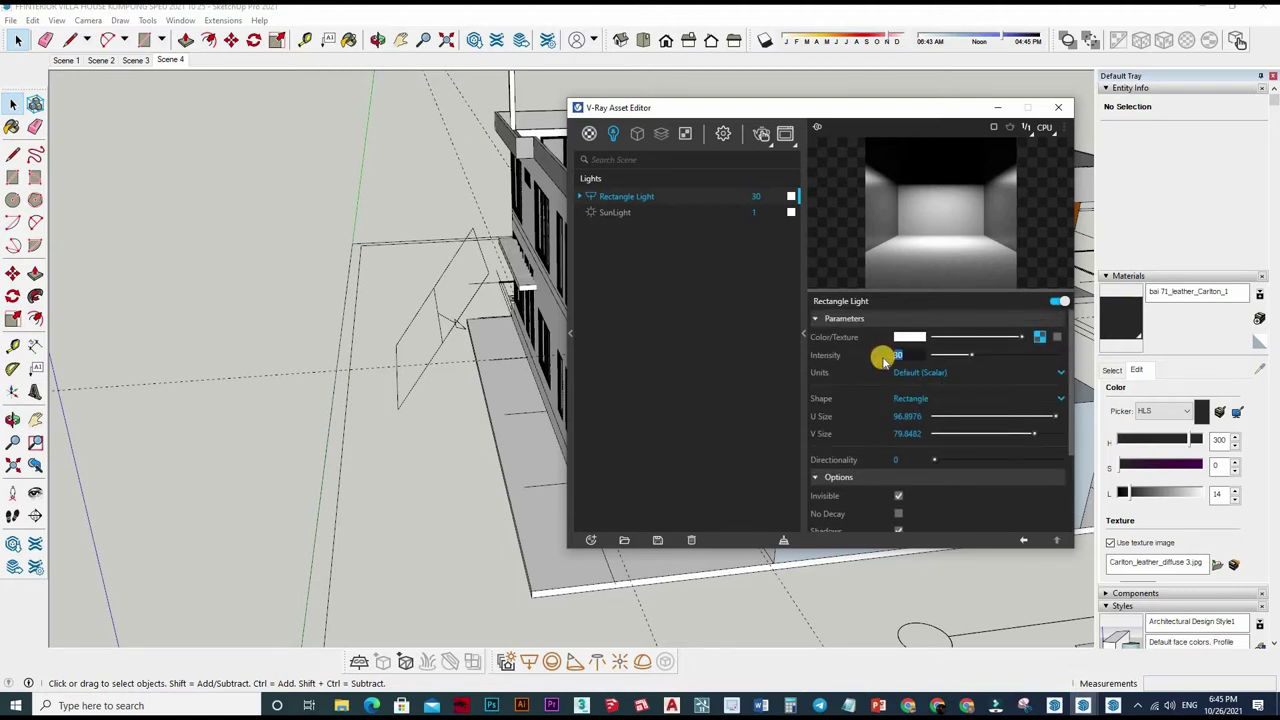
text(50)
key(Return)
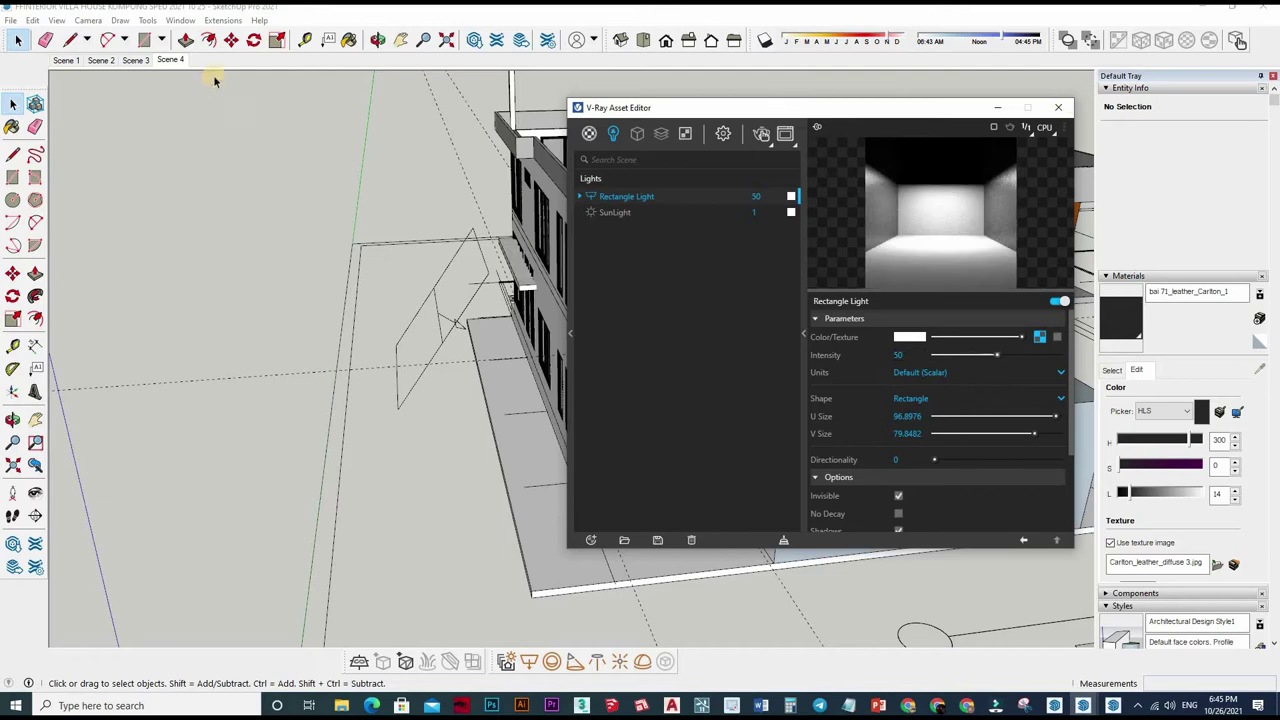
click(170, 59)
- Stop the render, sample Translucent Glass Gray, and set its refraction colour to white
scroll(563, 194, up, 5)
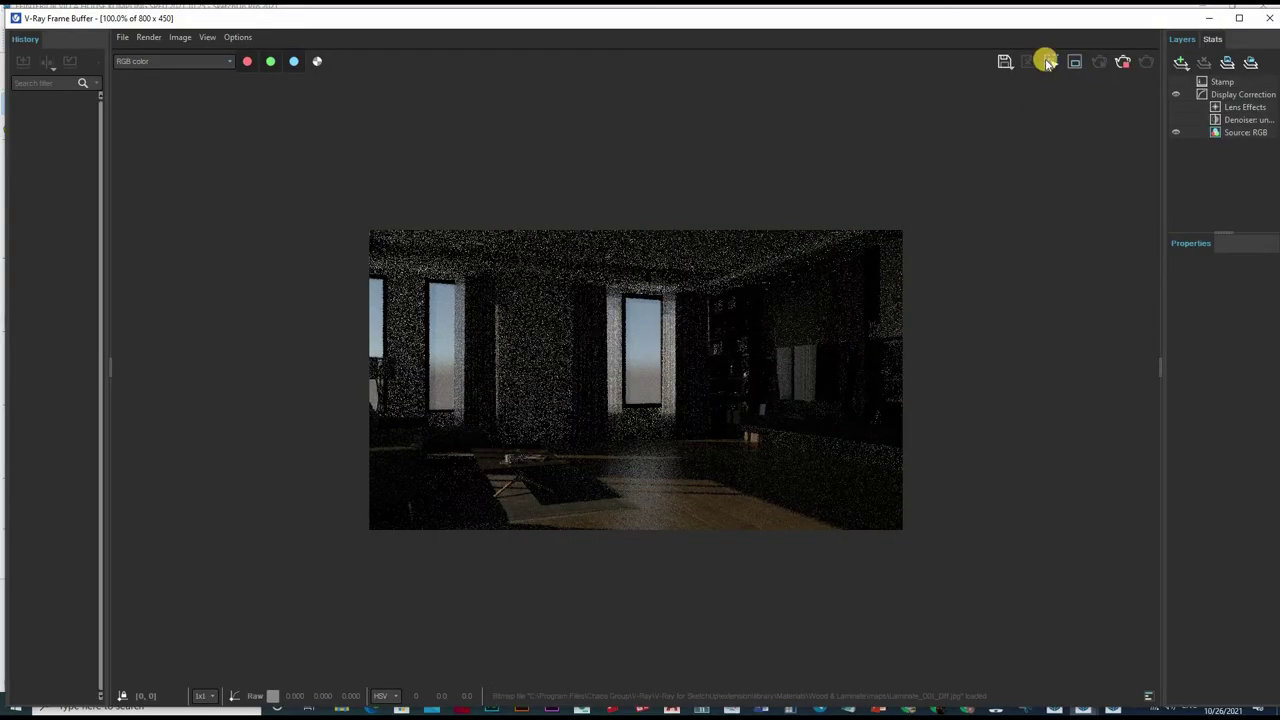
click(1122, 61)
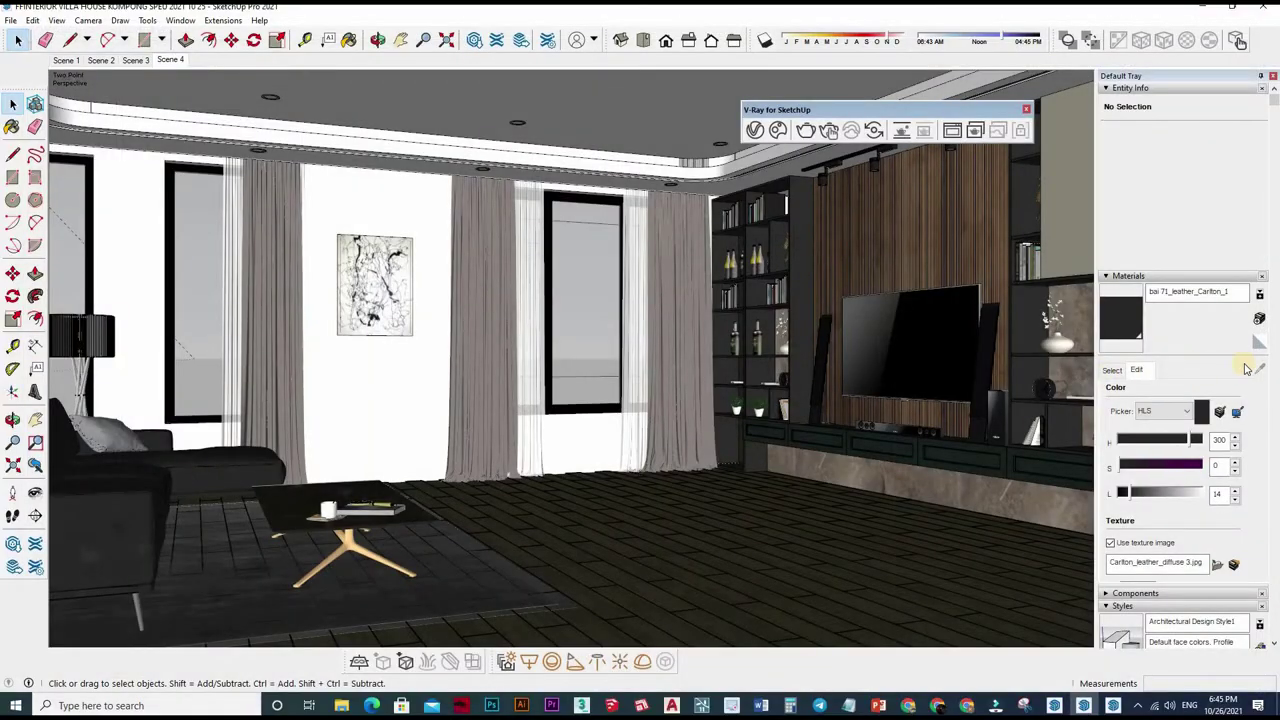
click(1234, 371)
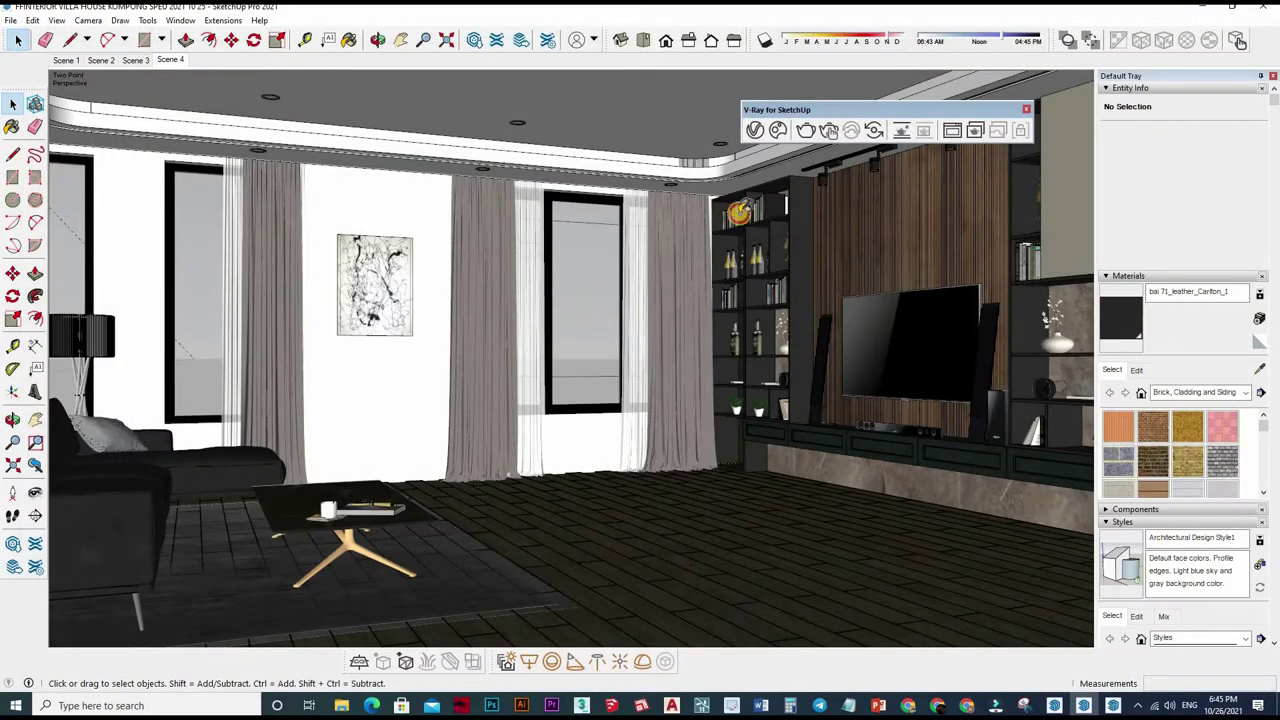
key(b)
alt+click(767, 284)
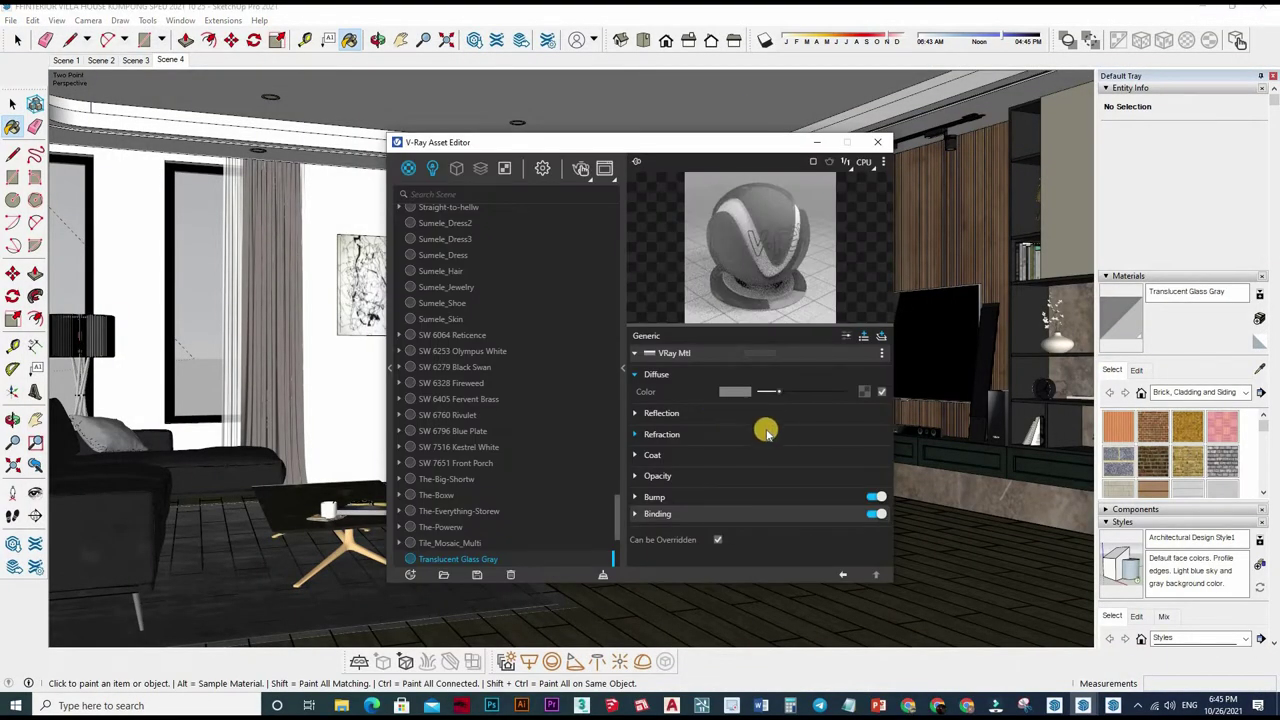
click(870, 414)
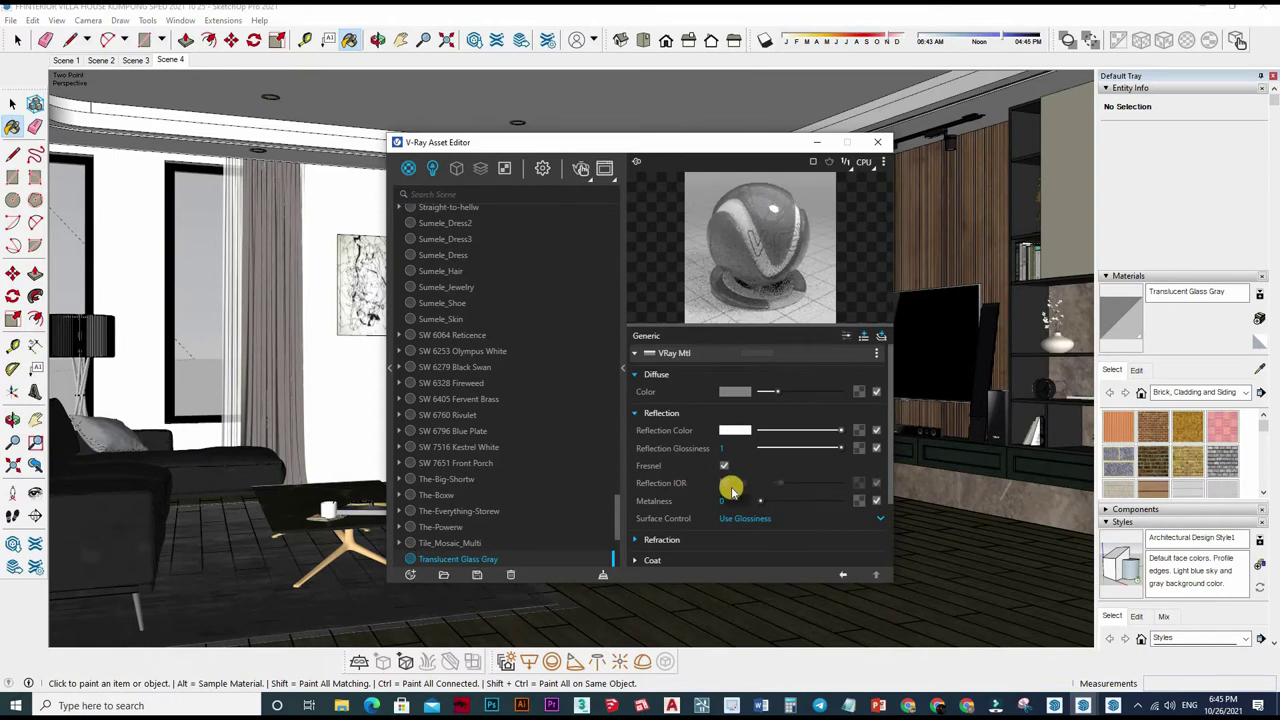
scroll(704, 457, down, 1)
click(808, 463)
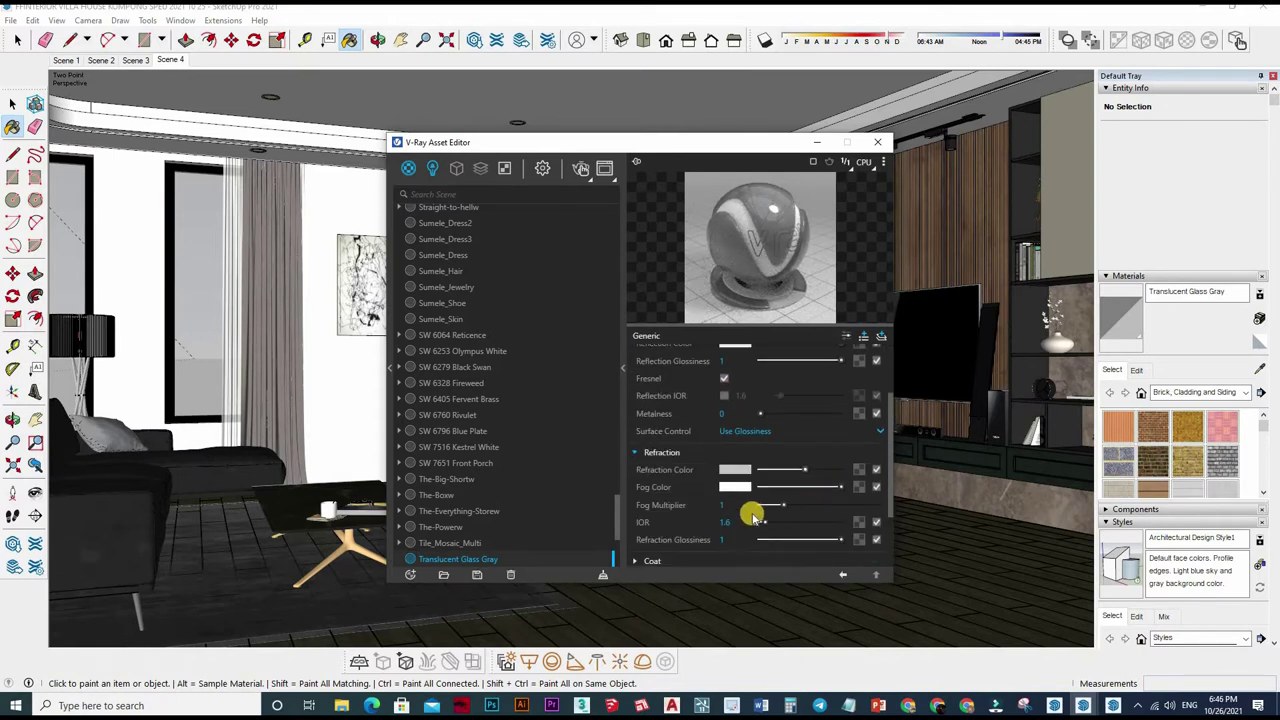
key(space)
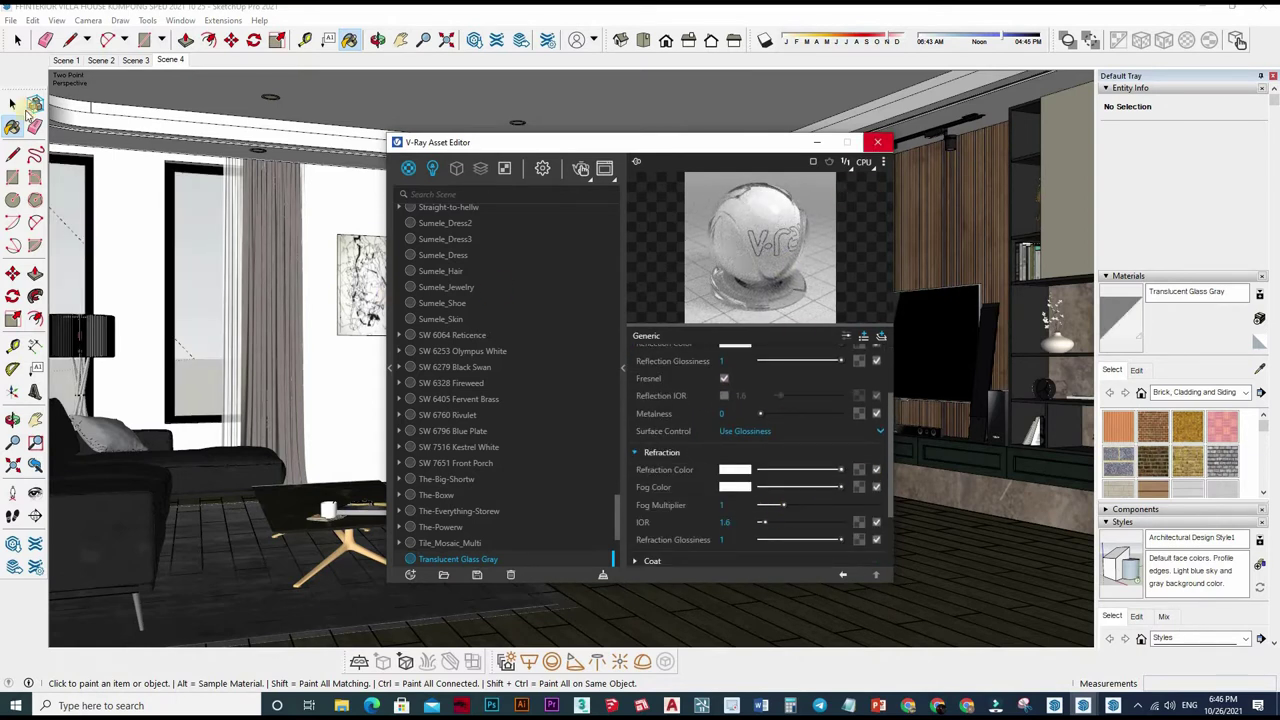
click(877, 142)
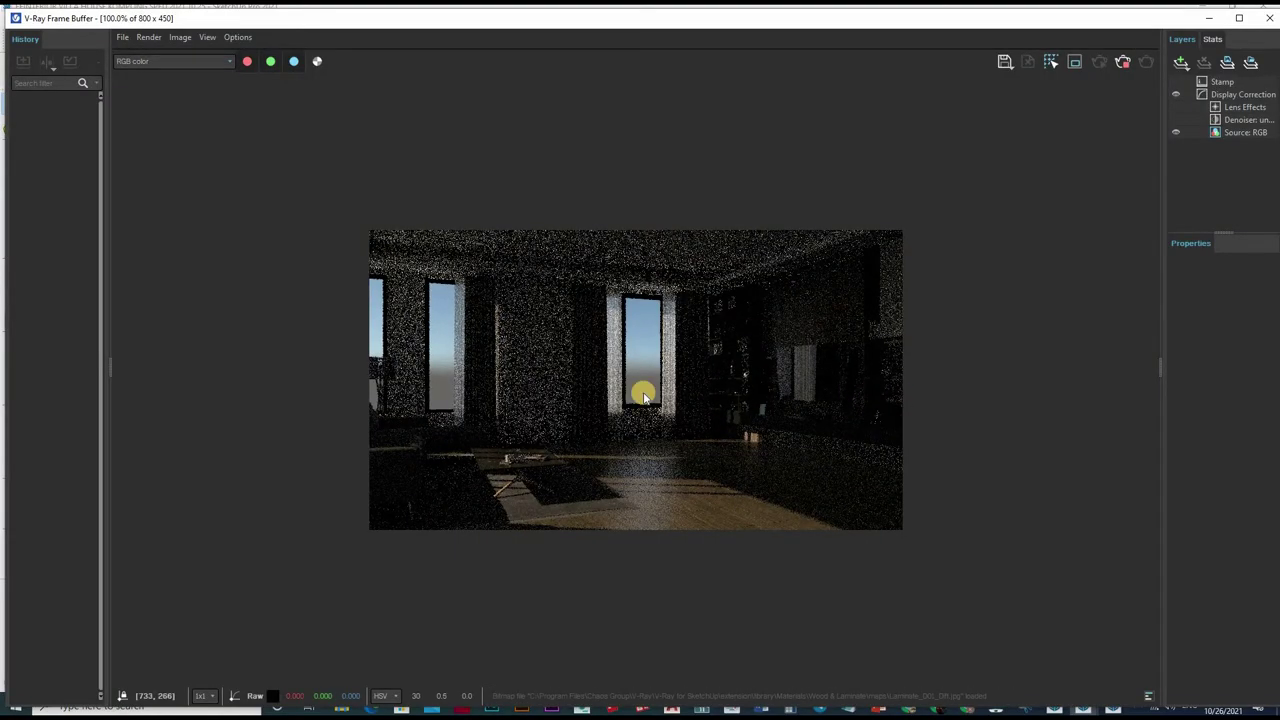
- Zoom in and out over the living room to check the windows
scroll(650, 390, up, 3)
scroll(650, 392, down, 3)
scroll(650, 392, up, 2)
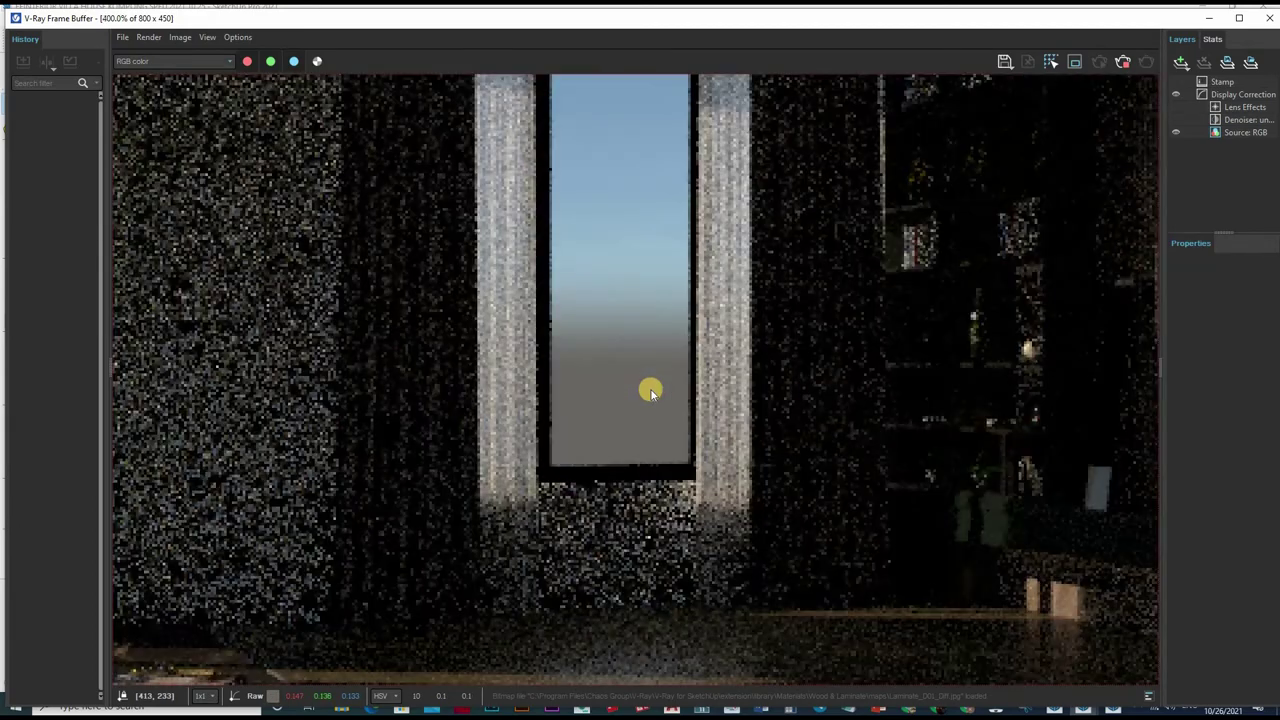
scroll(650, 392, down, 1)
scroll(650, 387, down, 3)
scroll(650, 387, up, 4)
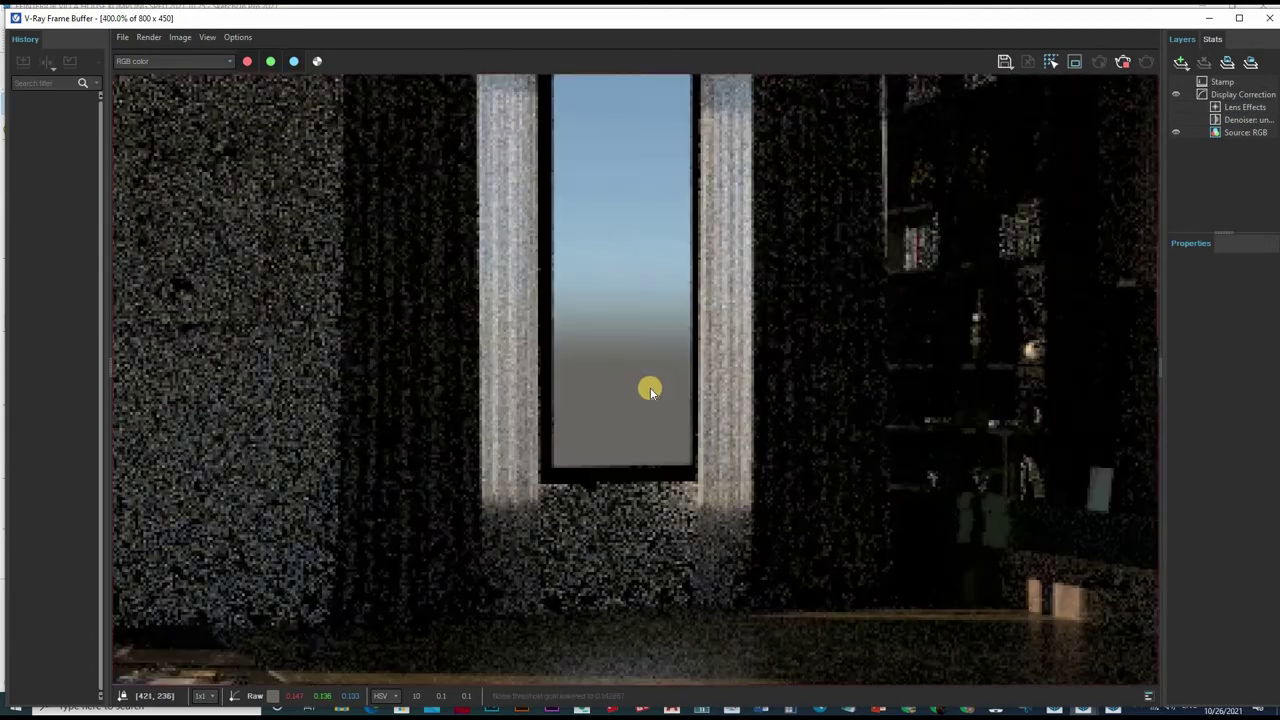
scroll(650, 387, down, 1)
scroll(650, 388, down, 1)
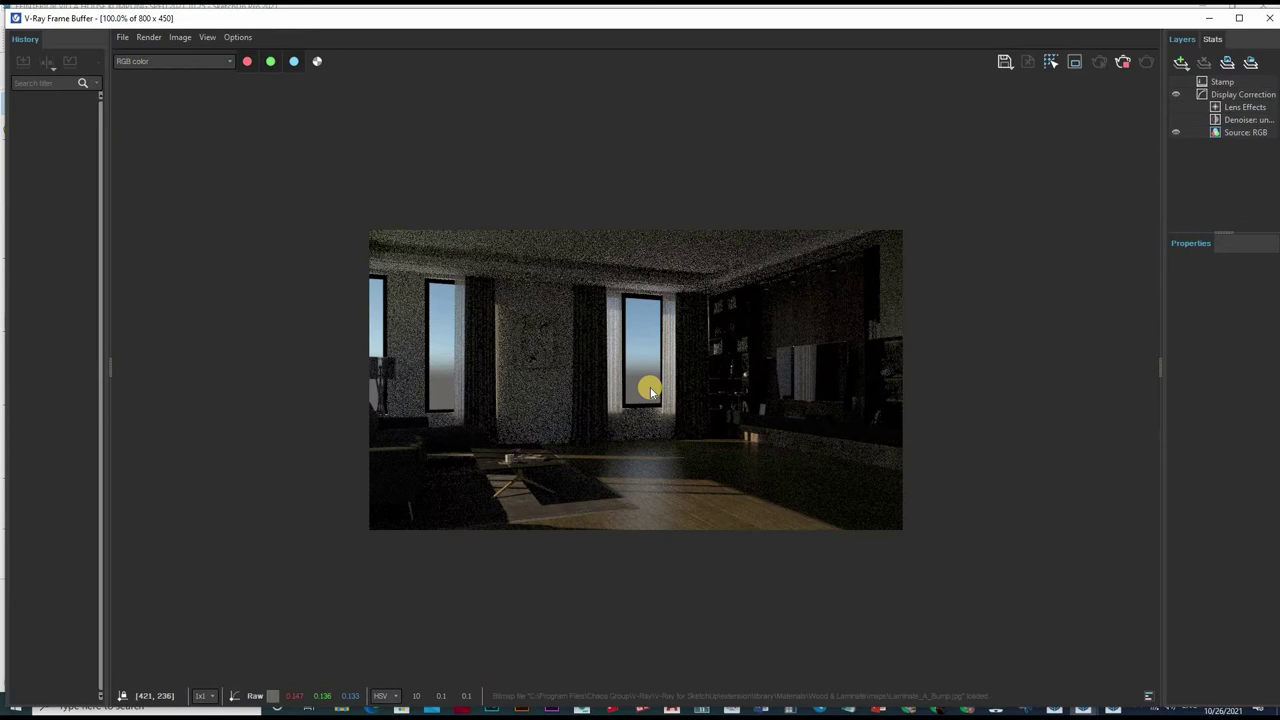
scroll(650, 392, up, 3)
scroll(651, 383, down, 2)
scroll(1008, 184, down, 1)
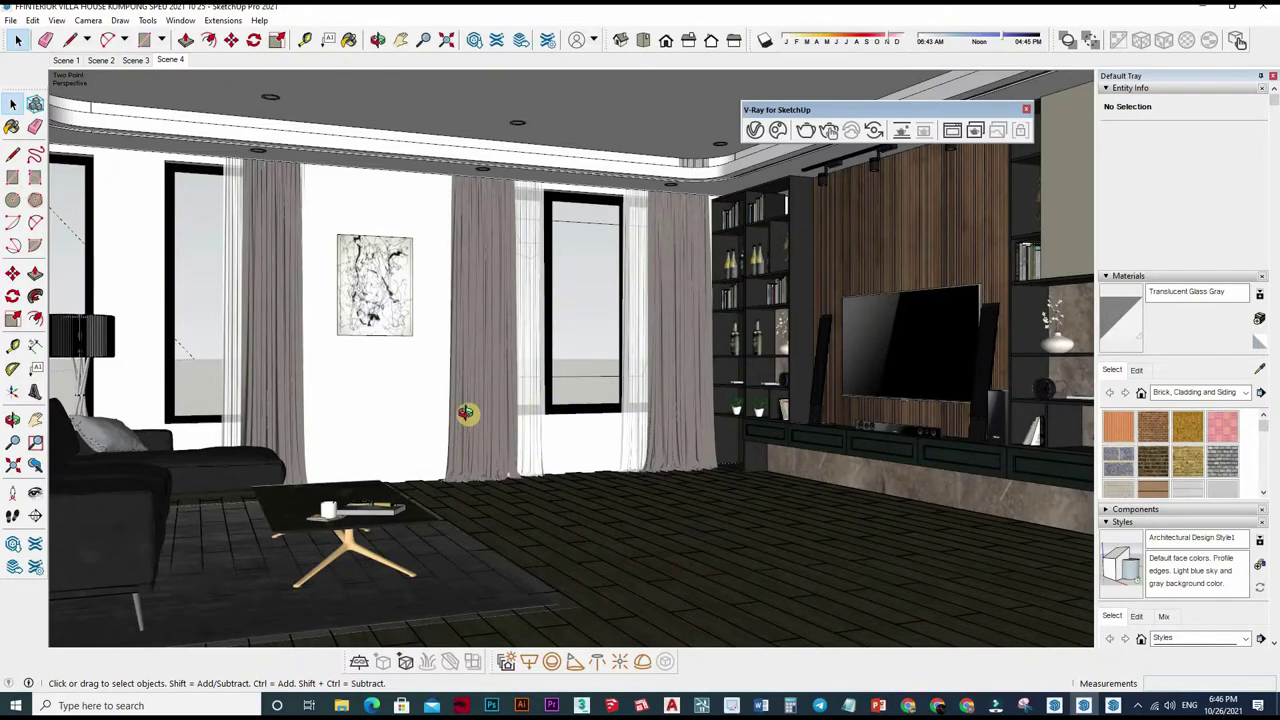
- Orbit toward the window and run a short V-Ray Interactive render to check the glass
mouse_move(466, 413)
middle_down()
mouse_move(554, 360)
mouse_move(677, 374)
mouse_move(517, 406)
mouse_move(557, 458)
mouse_move(1261, 371)
middle_up()
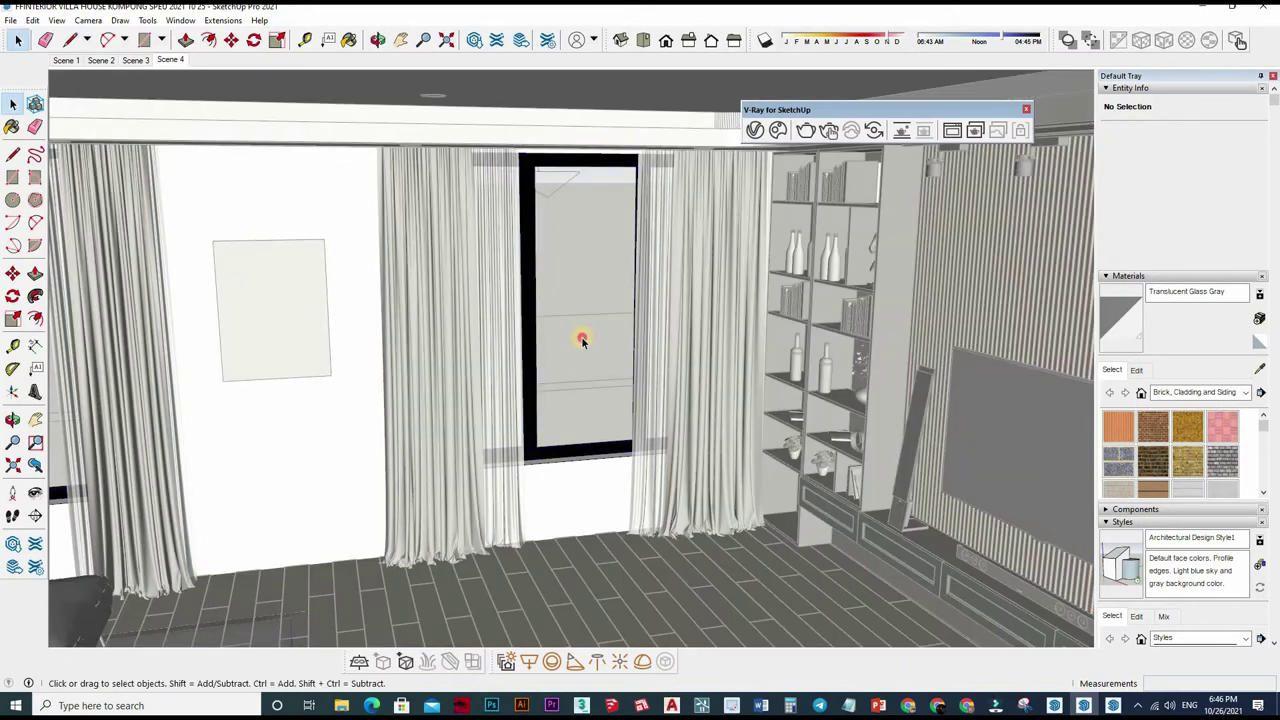
click(587, 336)
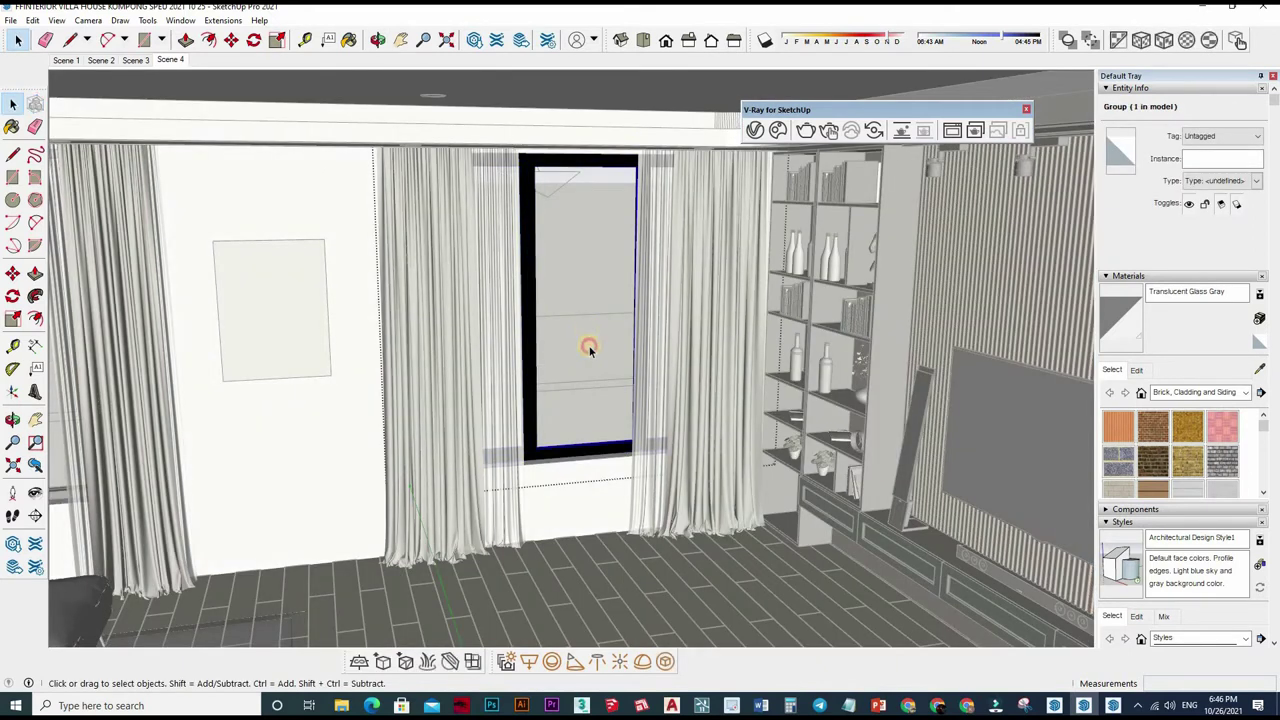
double_click(587, 340)
double_click(593, 340)
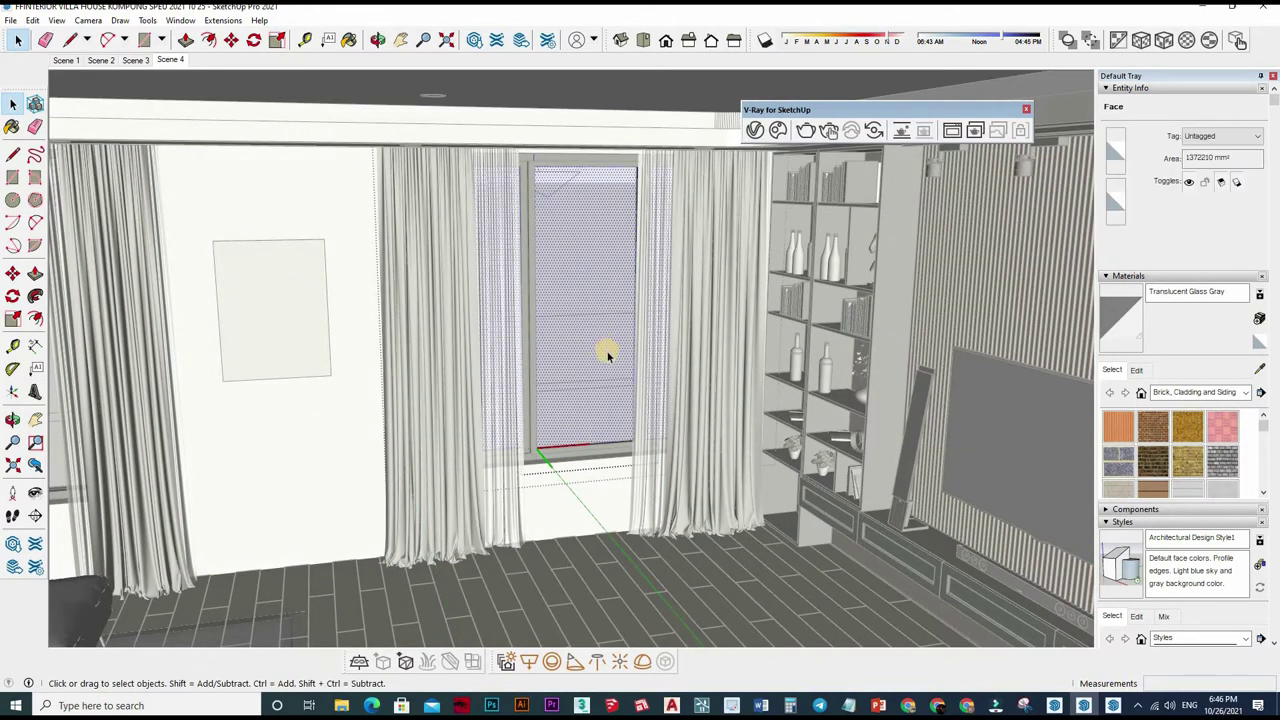
key(Escape)
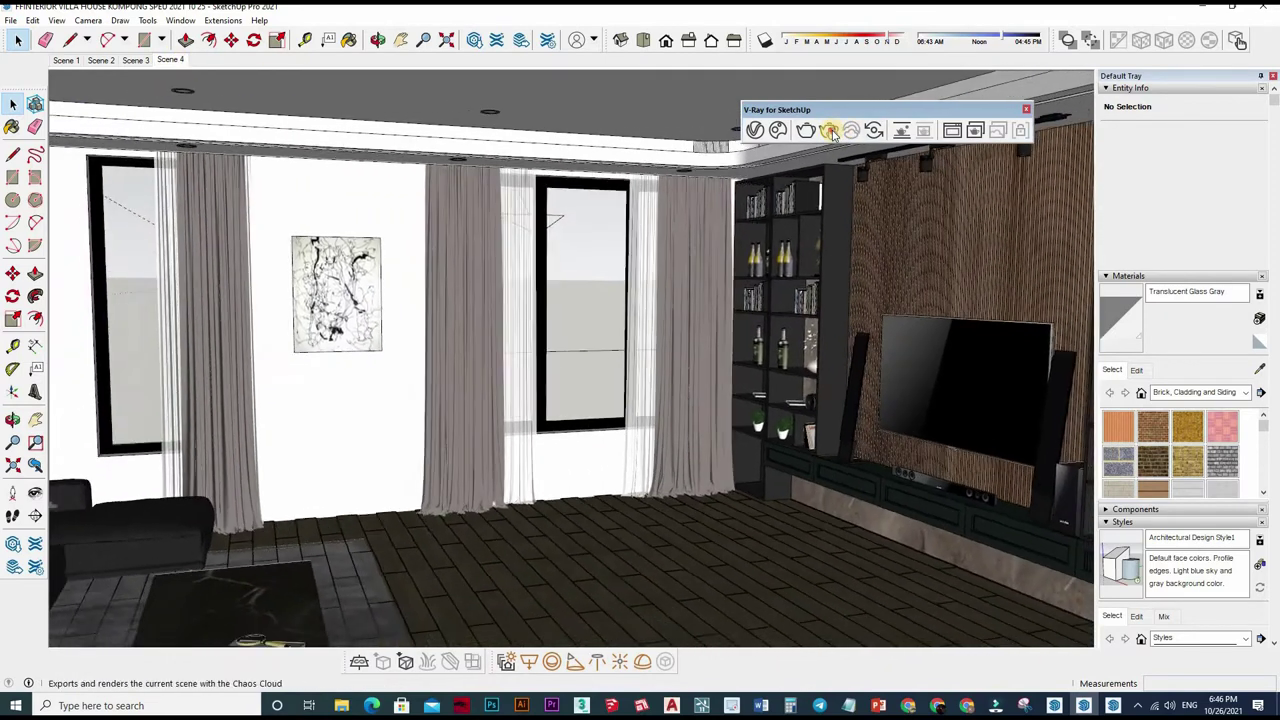
click(829, 130)
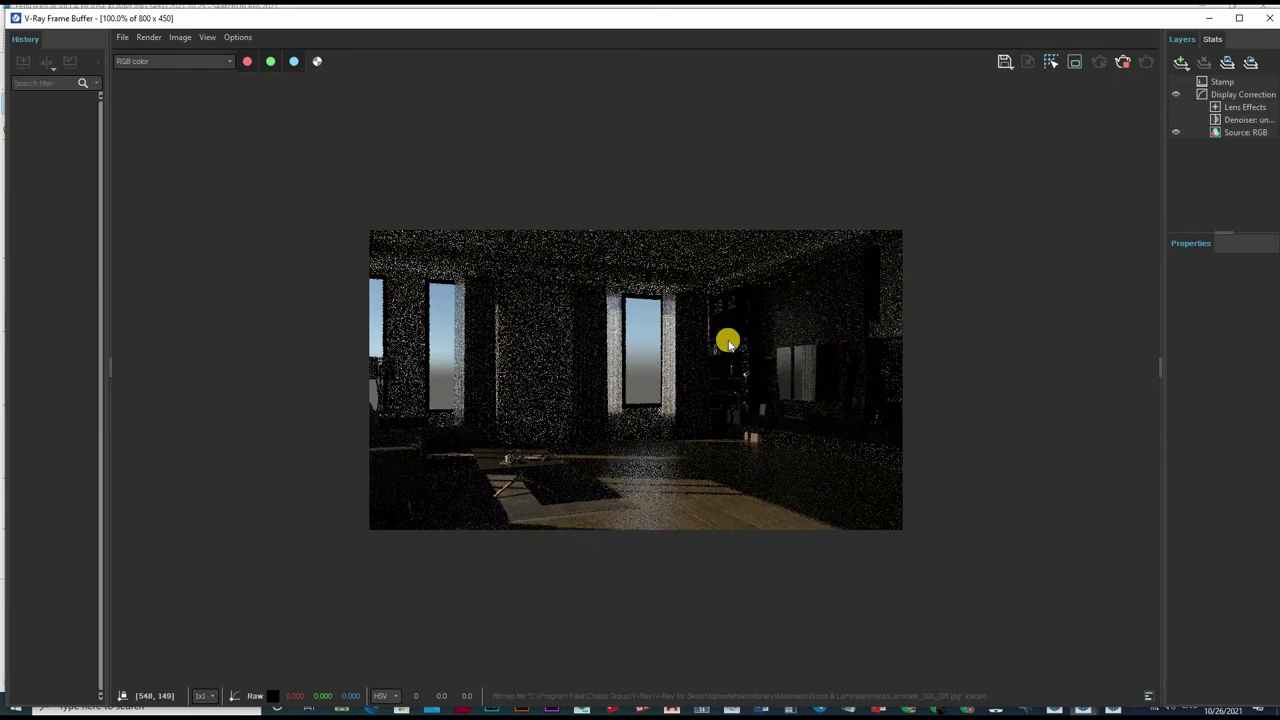
click(1122, 62)
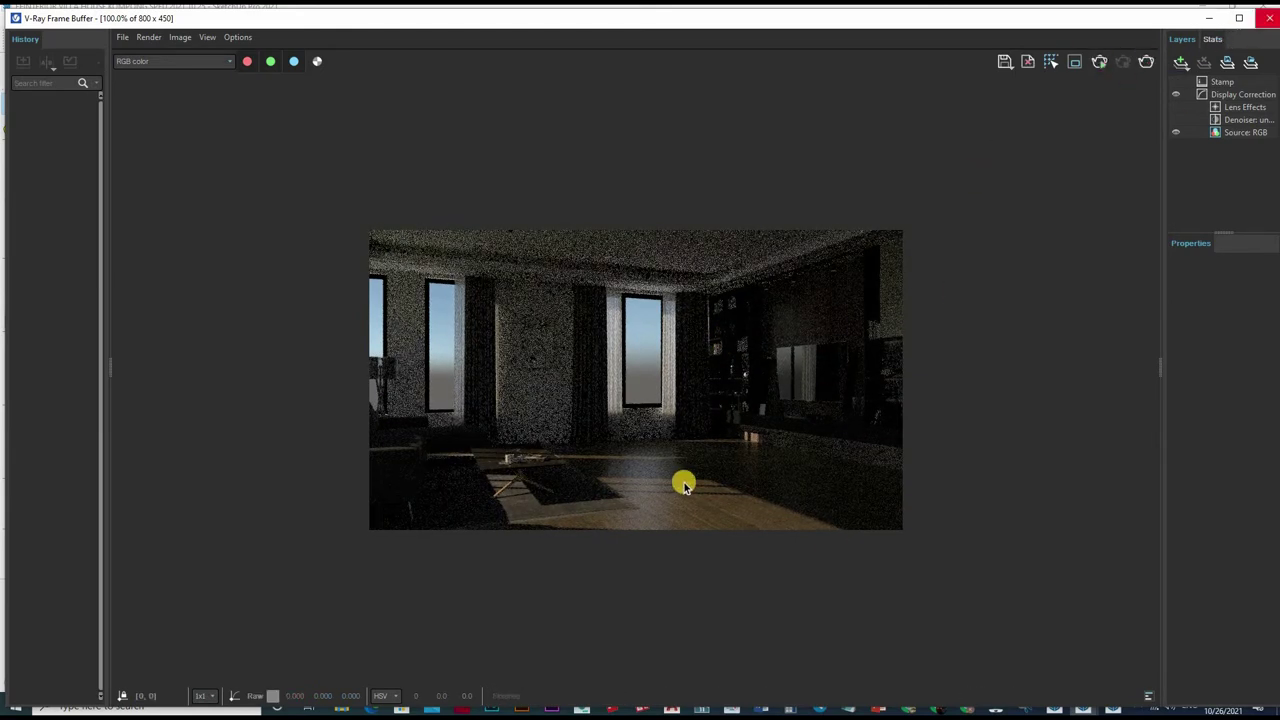
key(alt+Tab)
- Toggle monochrome display to select the window glass, then restore textured display
key(m)
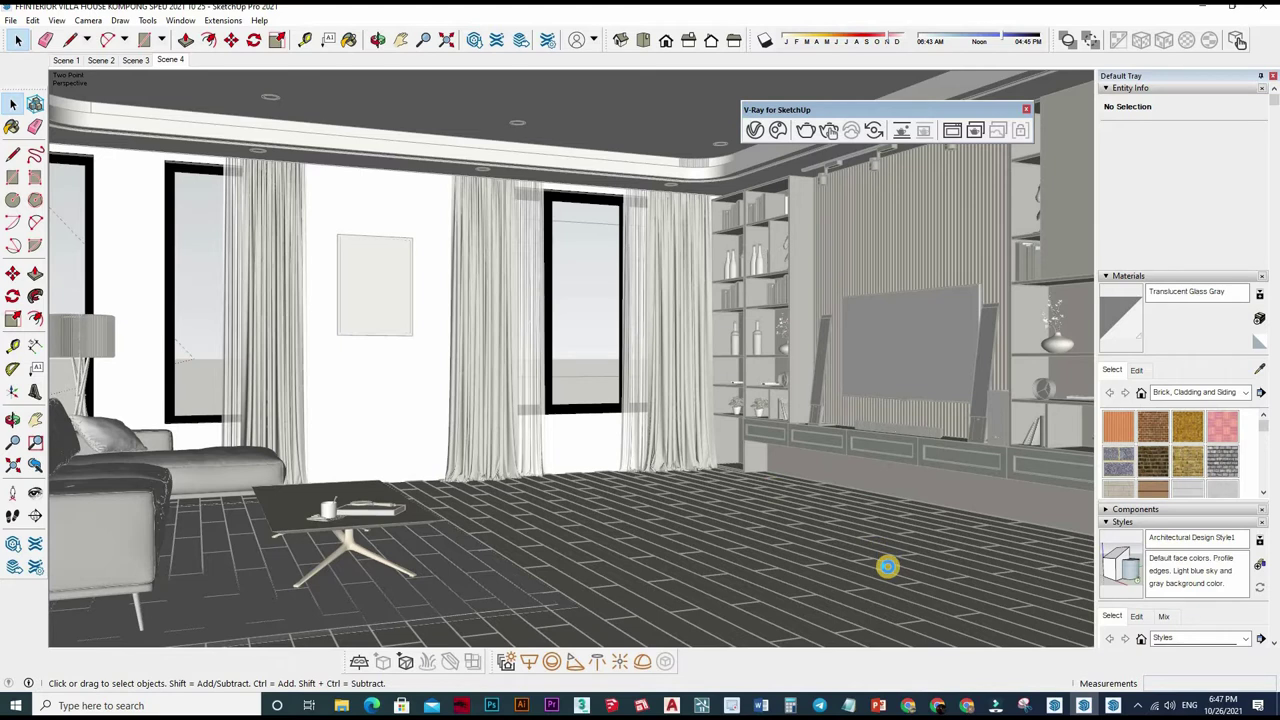
key(m)
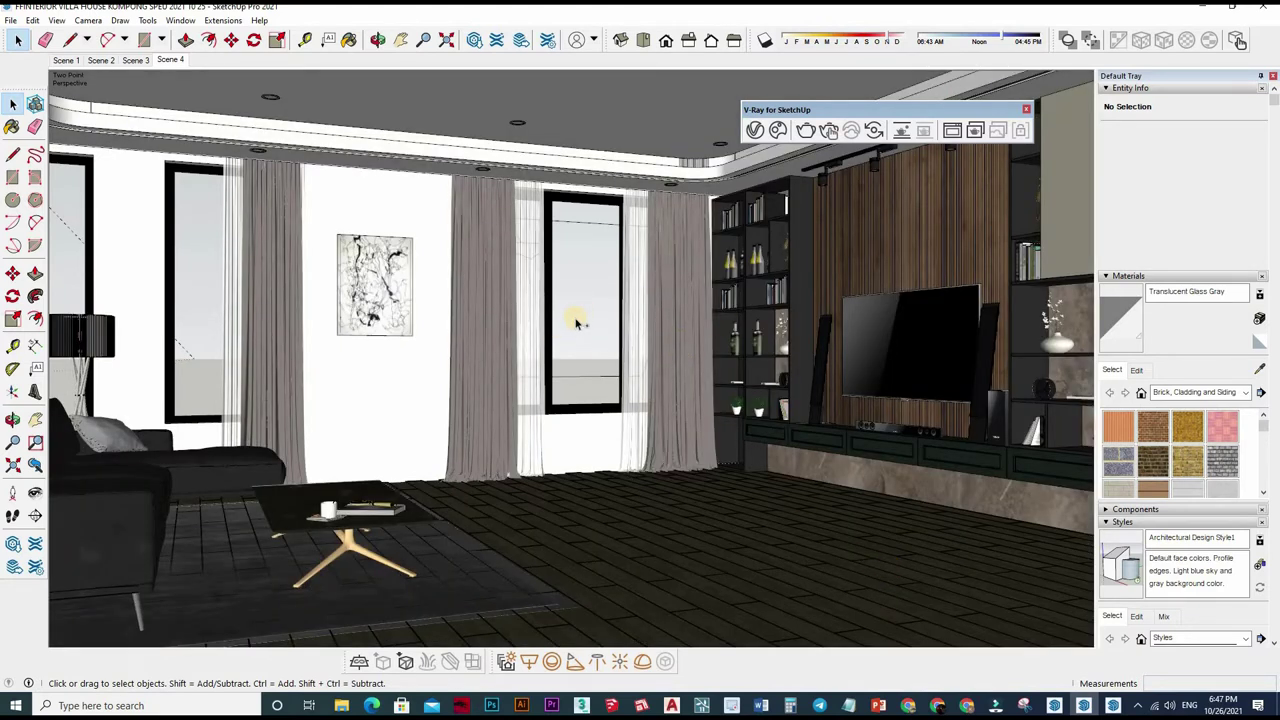
key(m)
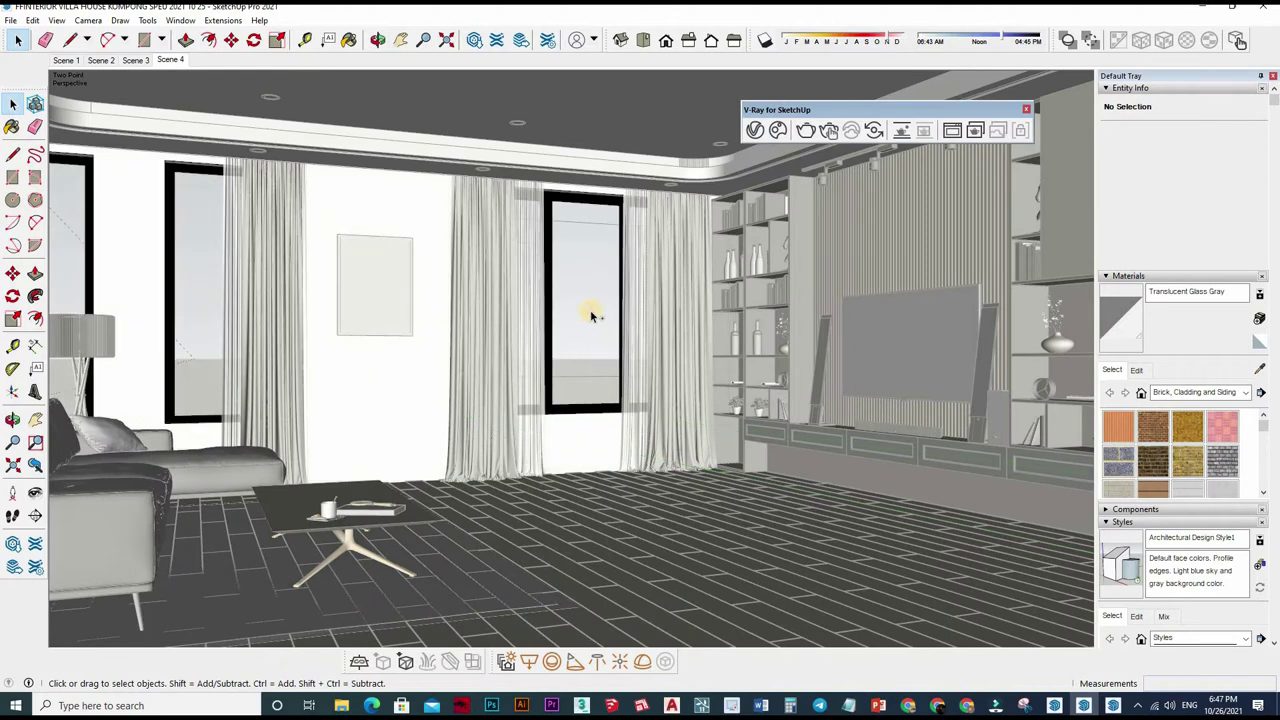
click(590, 288)
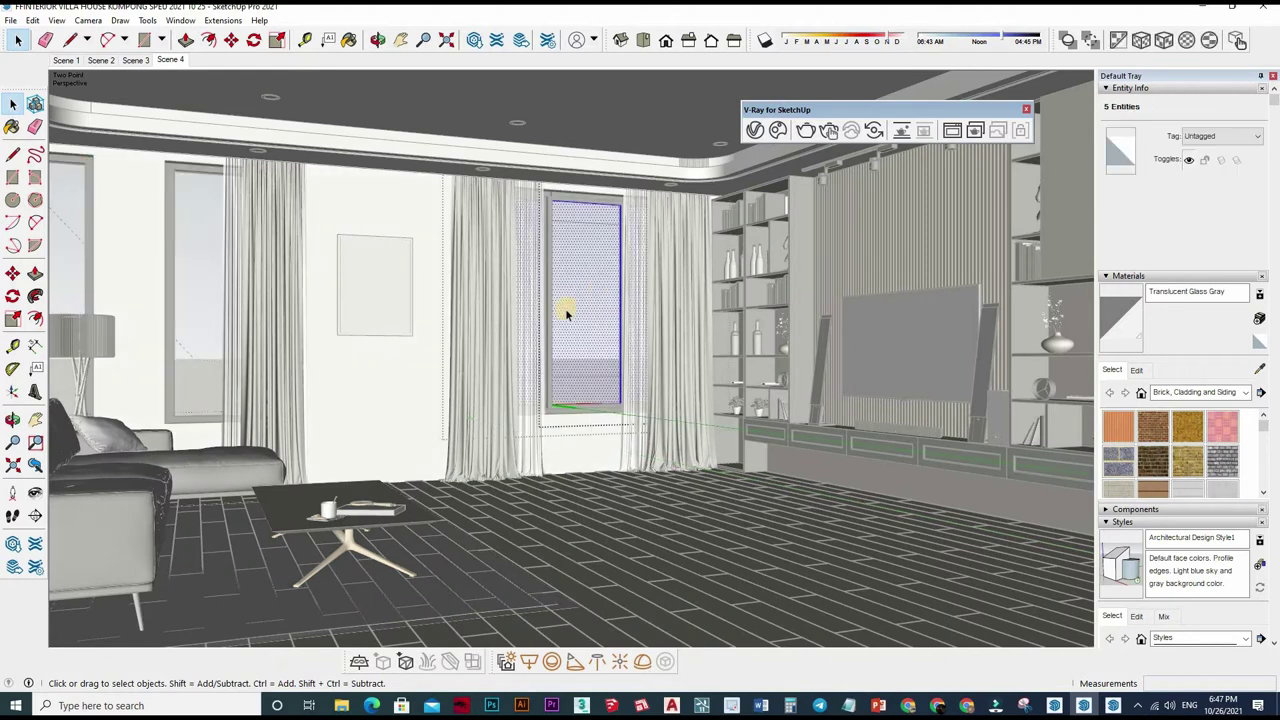
double_click(596, 392)
key(m)
key(Escape)
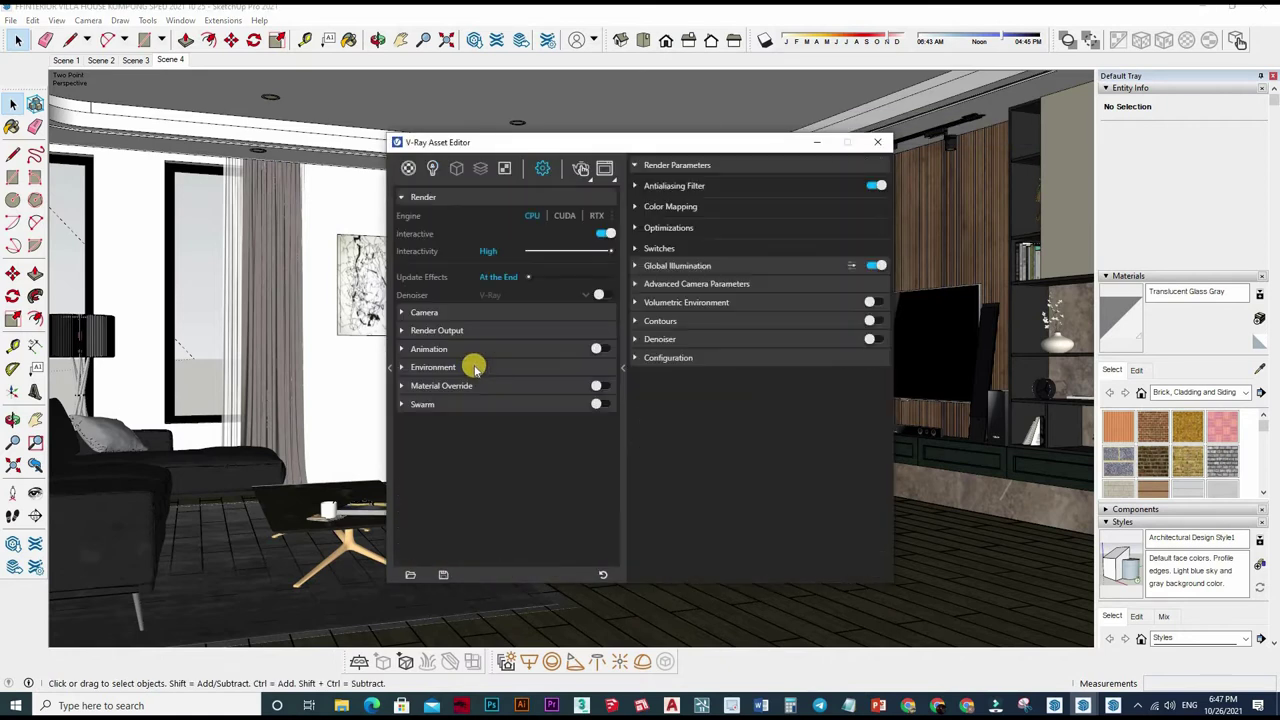
- Change the Environment background texture to a Bitmap
click(583, 367)
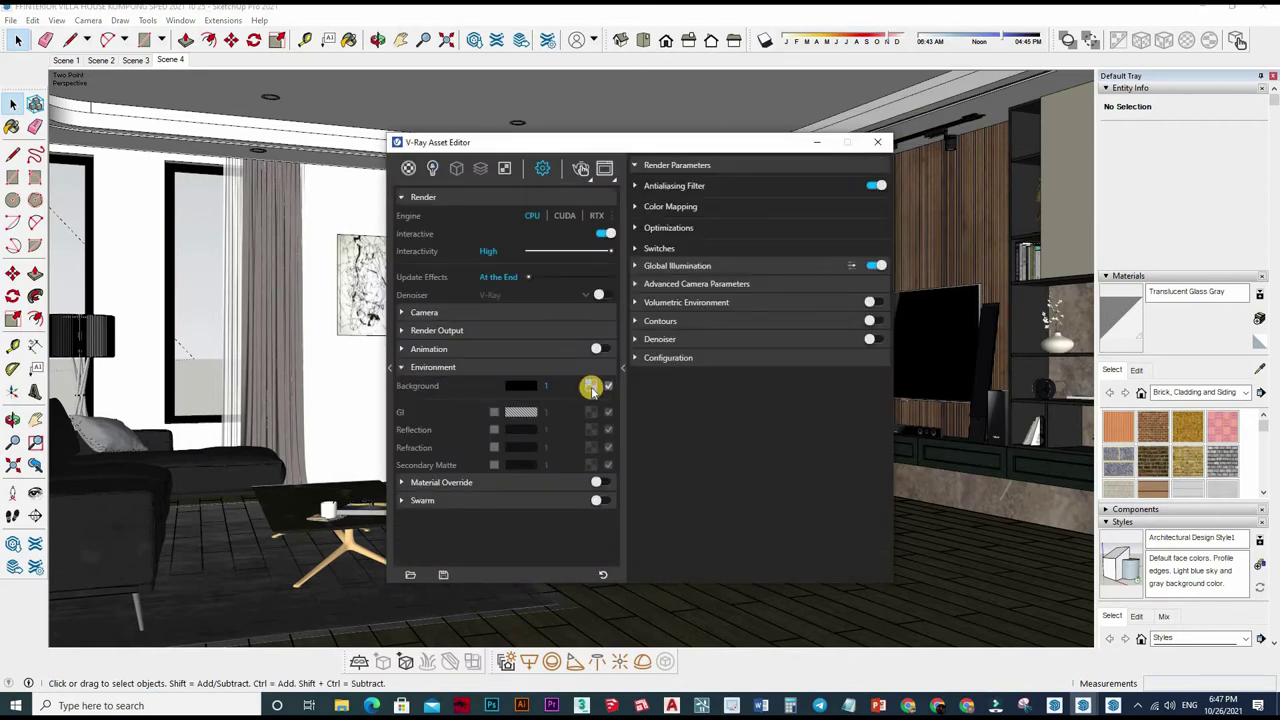
click(591, 385)
click(637, 336)
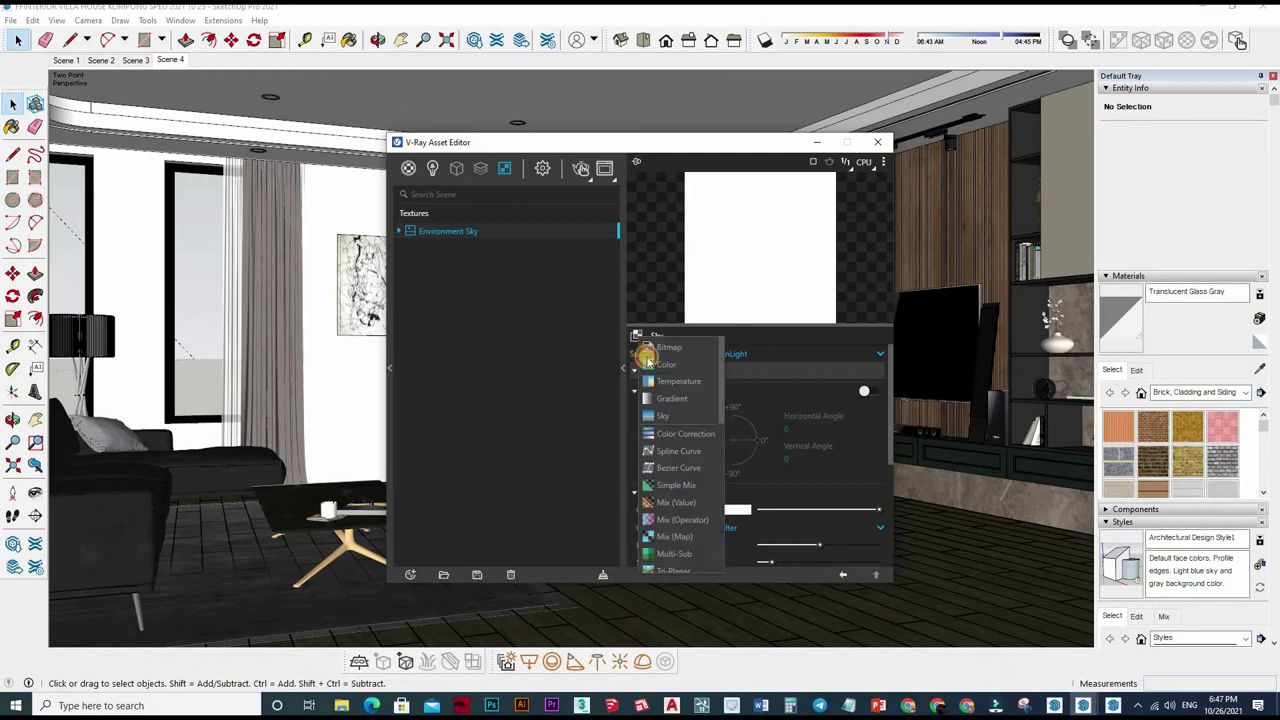
click(645, 381)
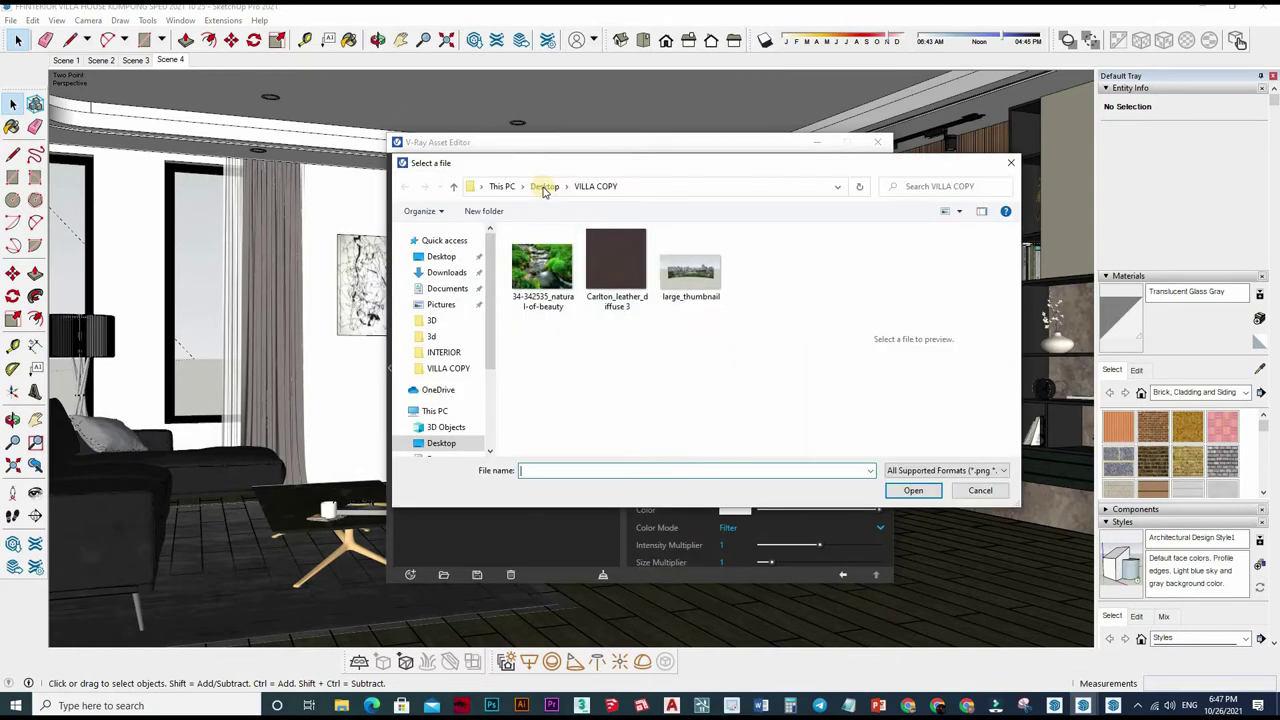
scroll(448, 389, down, 3)
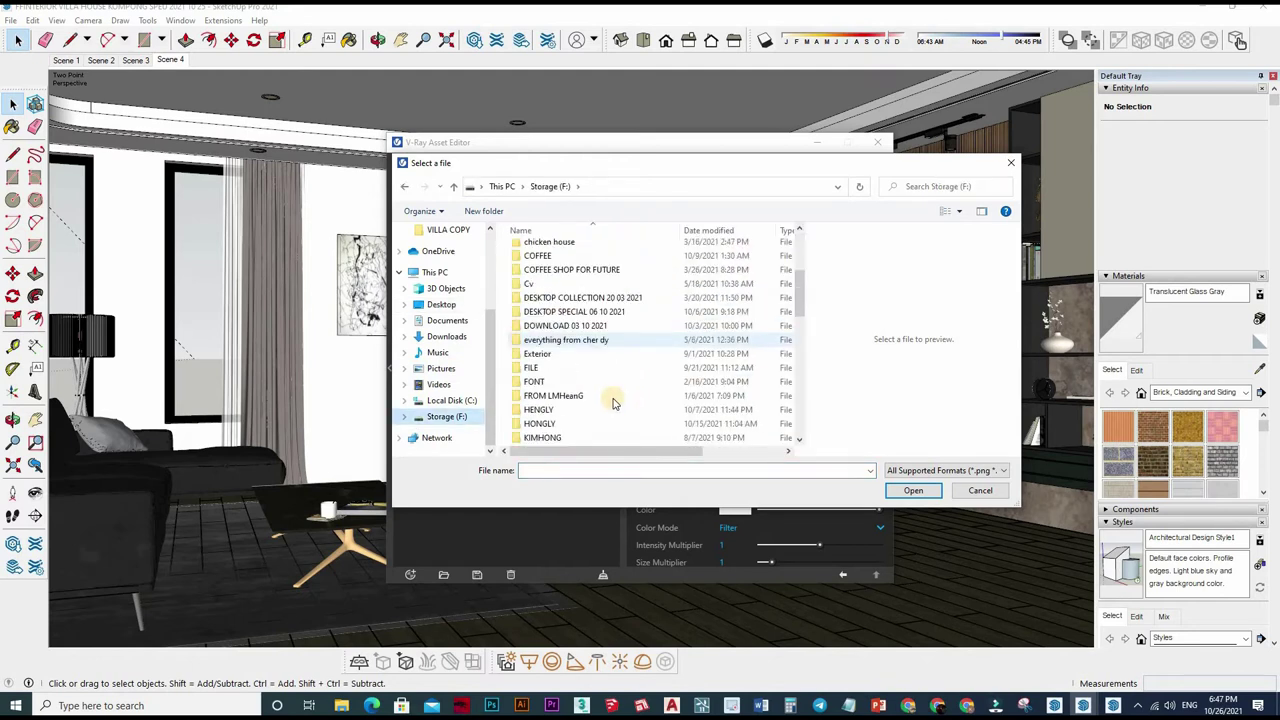
scroll(610, 398, down, 3)
scroll(612, 400, down, 5)
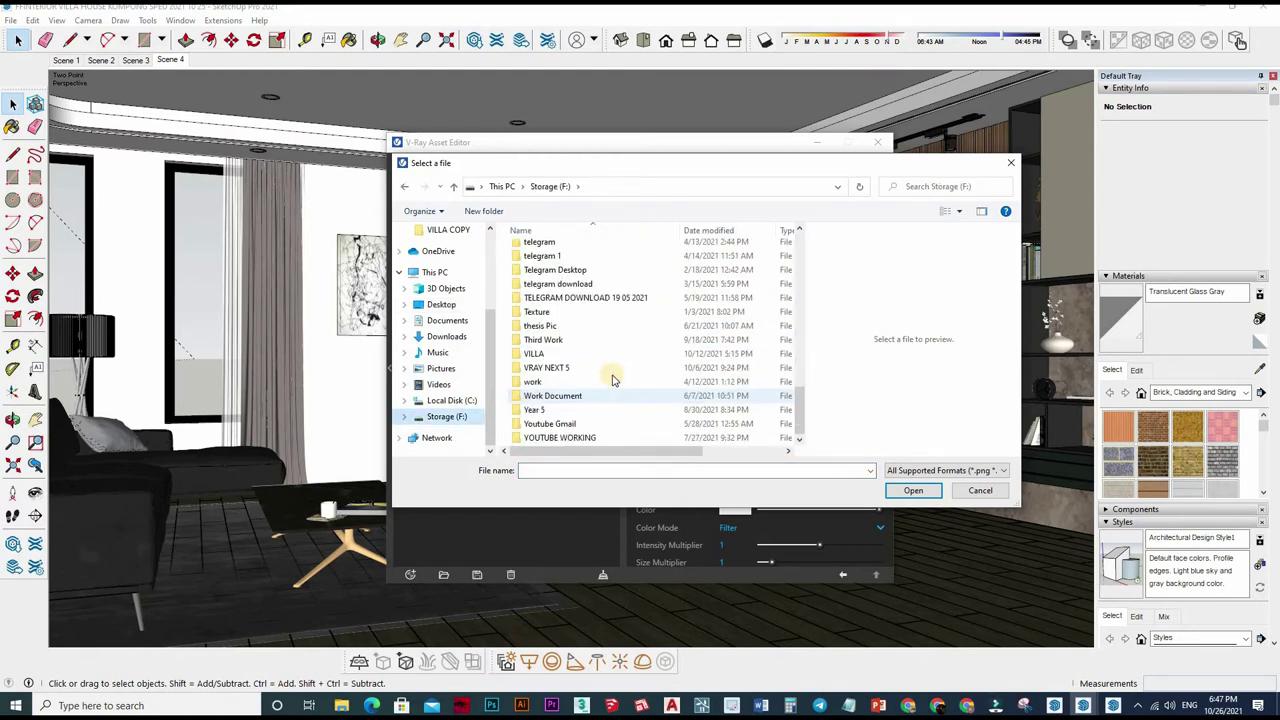
scroll(612, 378, up, 5)
scroll(595, 345, up, 5)
scroll(575, 325, up, 3)
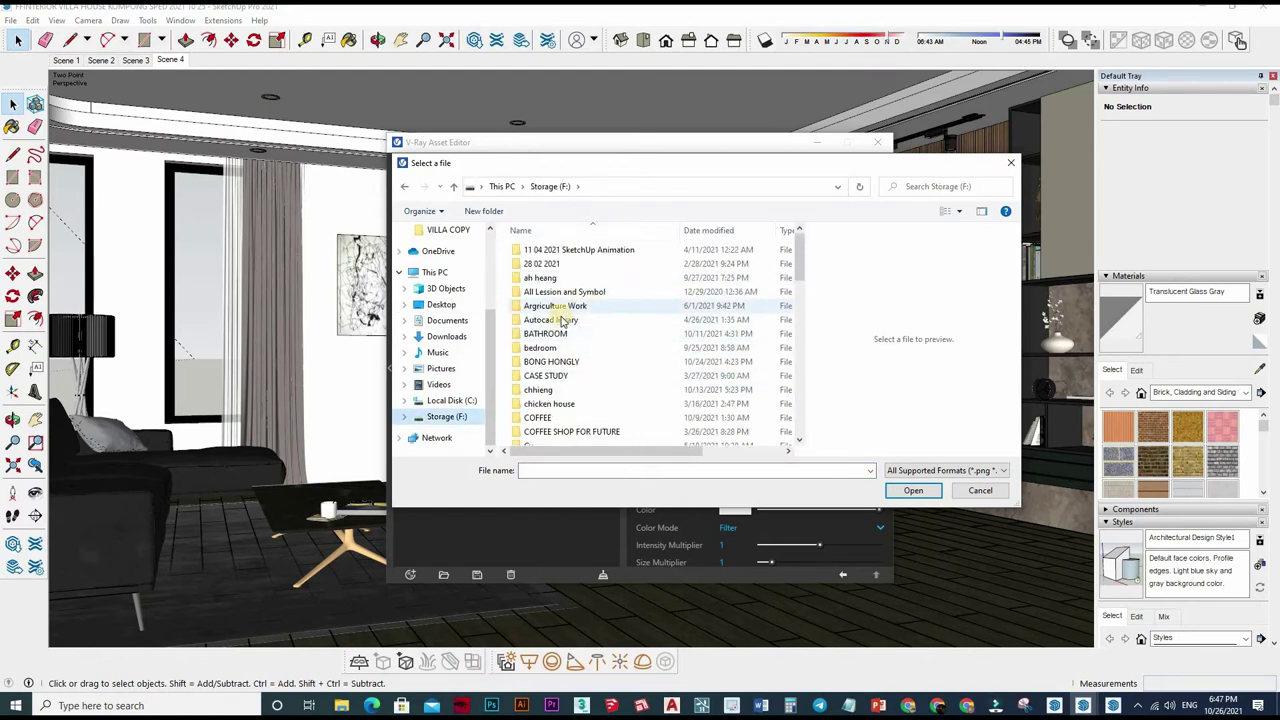
- Load the HDR sky image from the villa 1\Map\apply folder
double_click(574, 291)
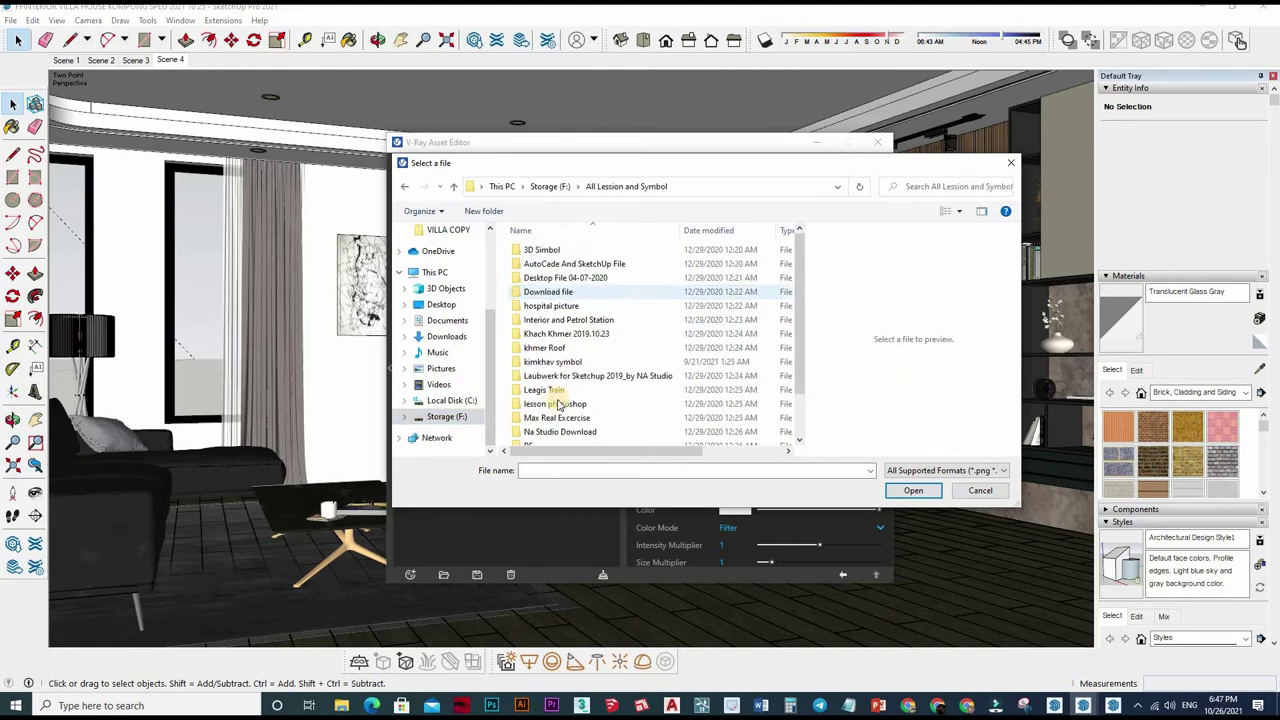
scroll(560, 400, down, 1)
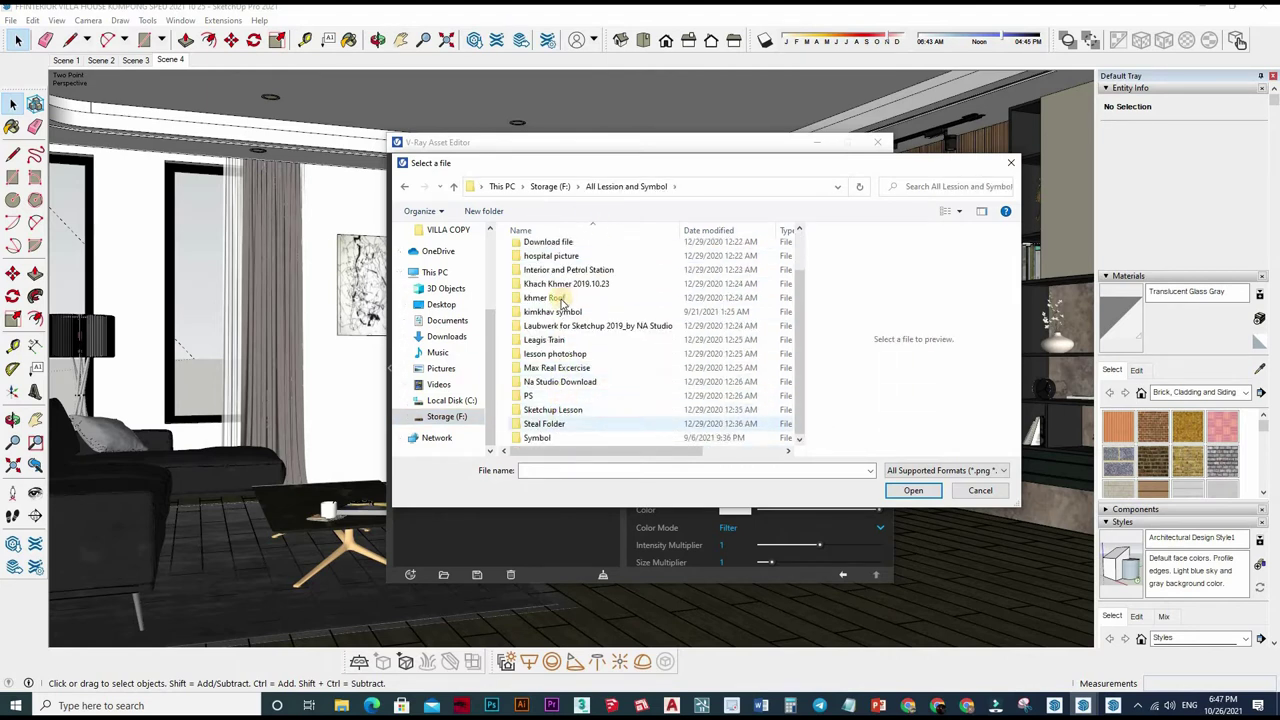
double_click(552, 409)
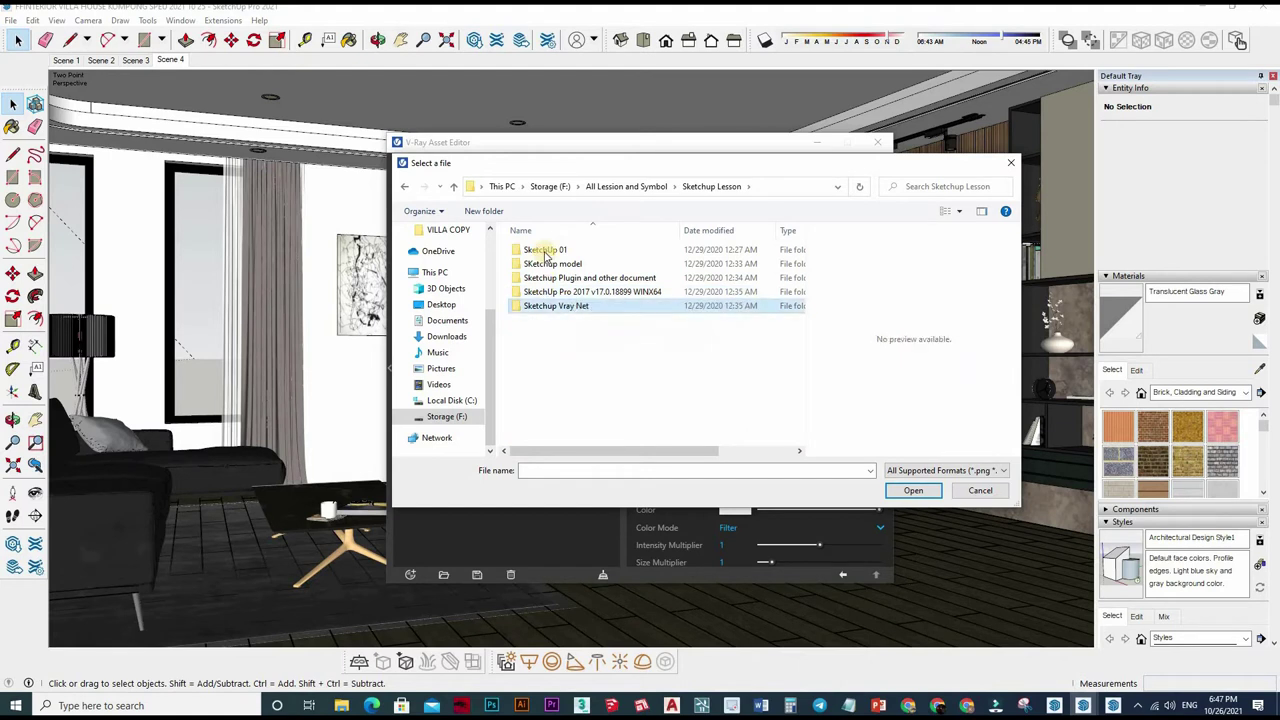
double_click(553, 305)
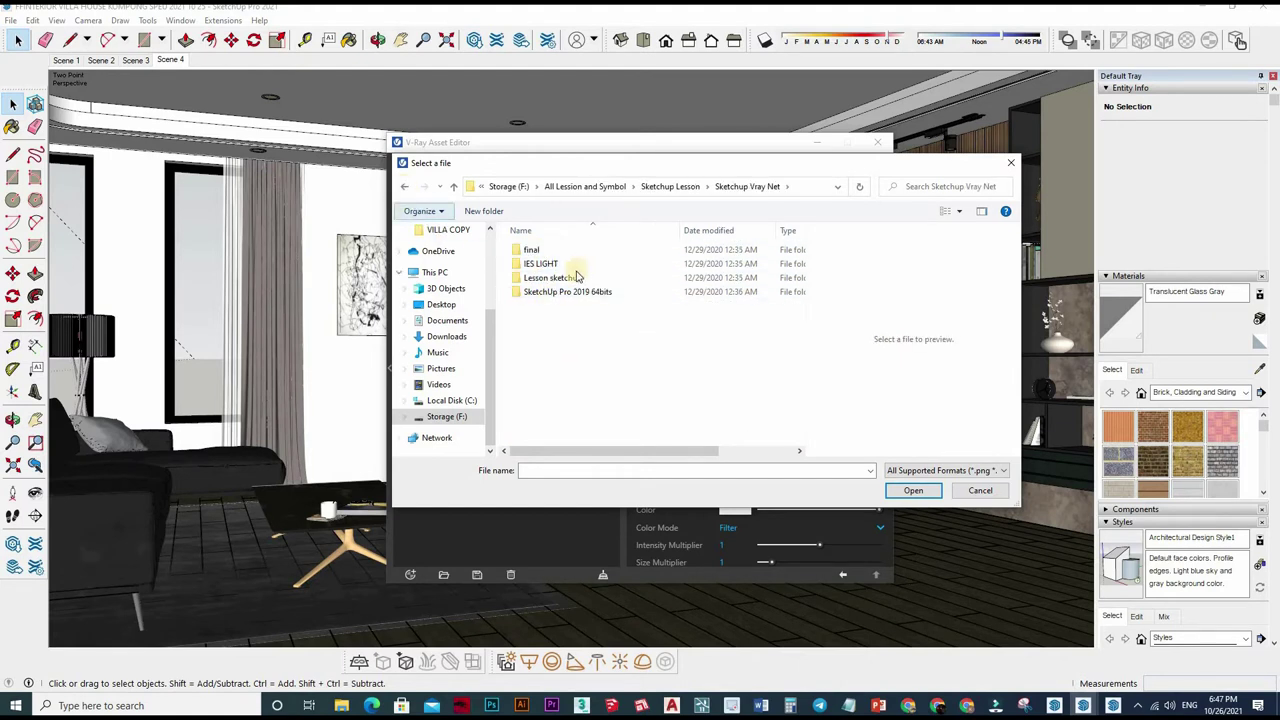
double_click(552, 277)
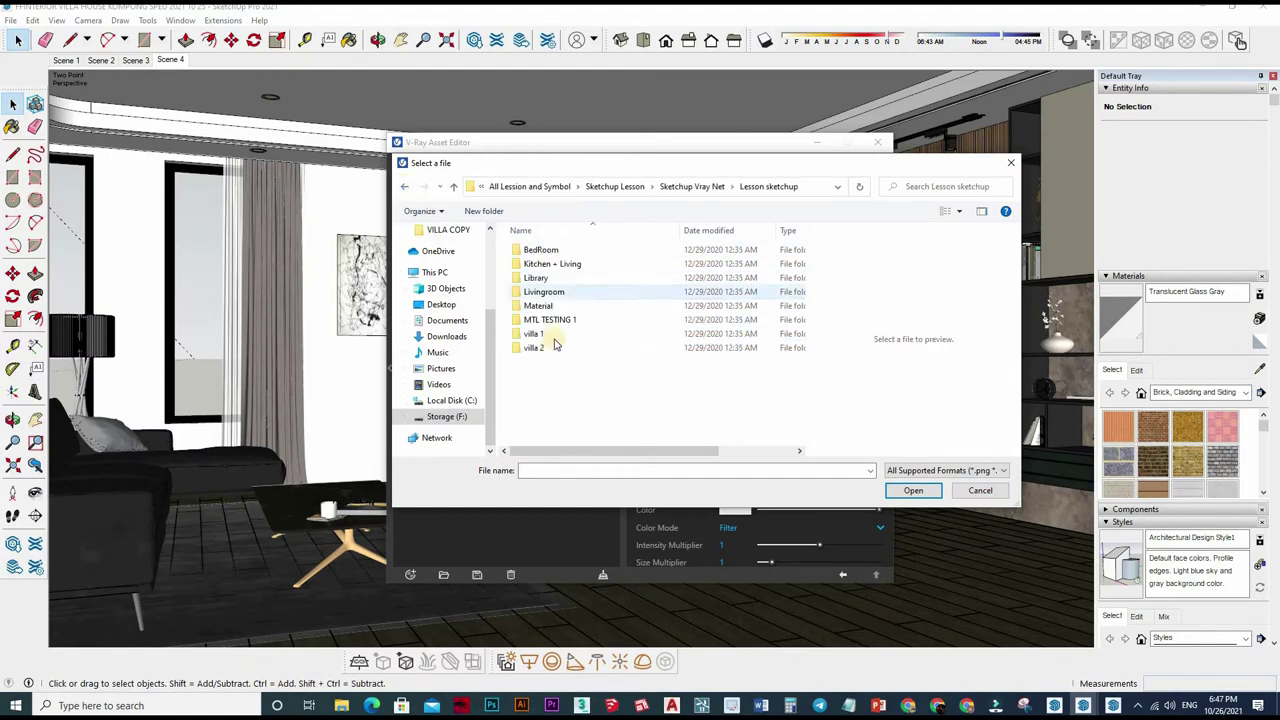
double_click(555, 332)
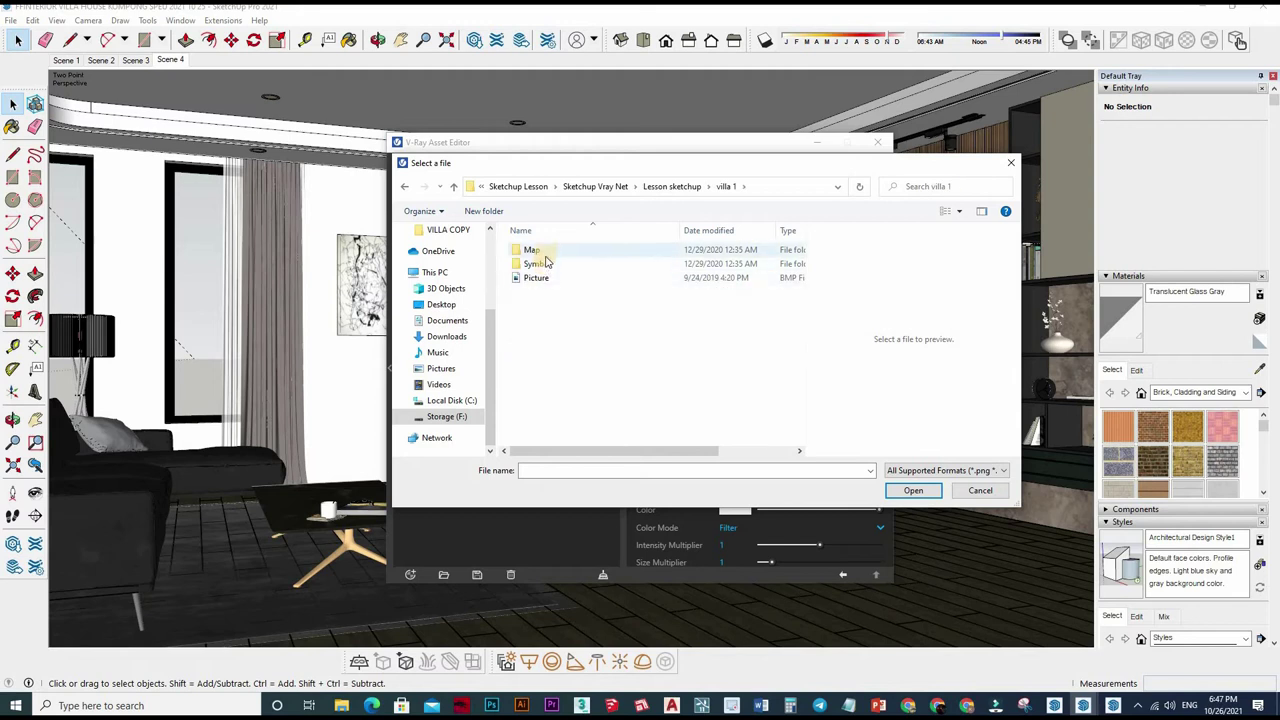
double_click(533, 250)
double_click(542, 262)
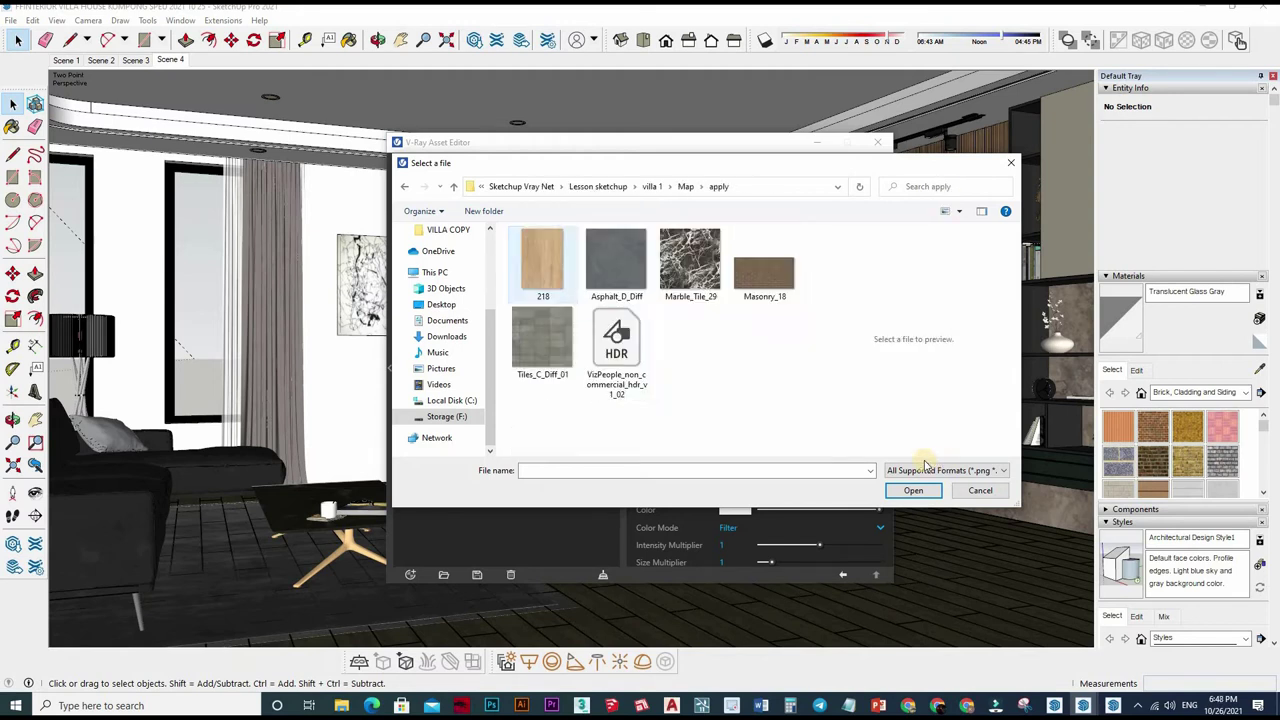
click(616, 345)
click(927, 492)
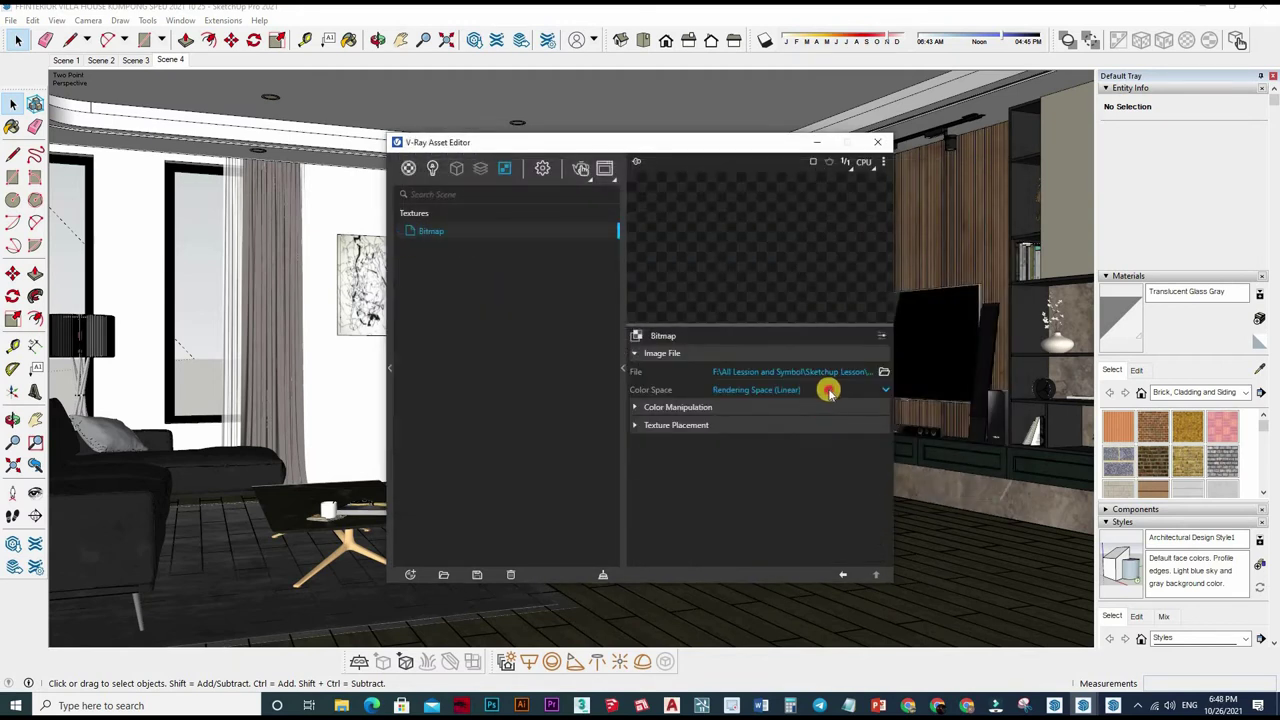
- Keep Rendering Space (Linear) colour space and map the HDR as Environment
click(780, 390)
click(757, 424)
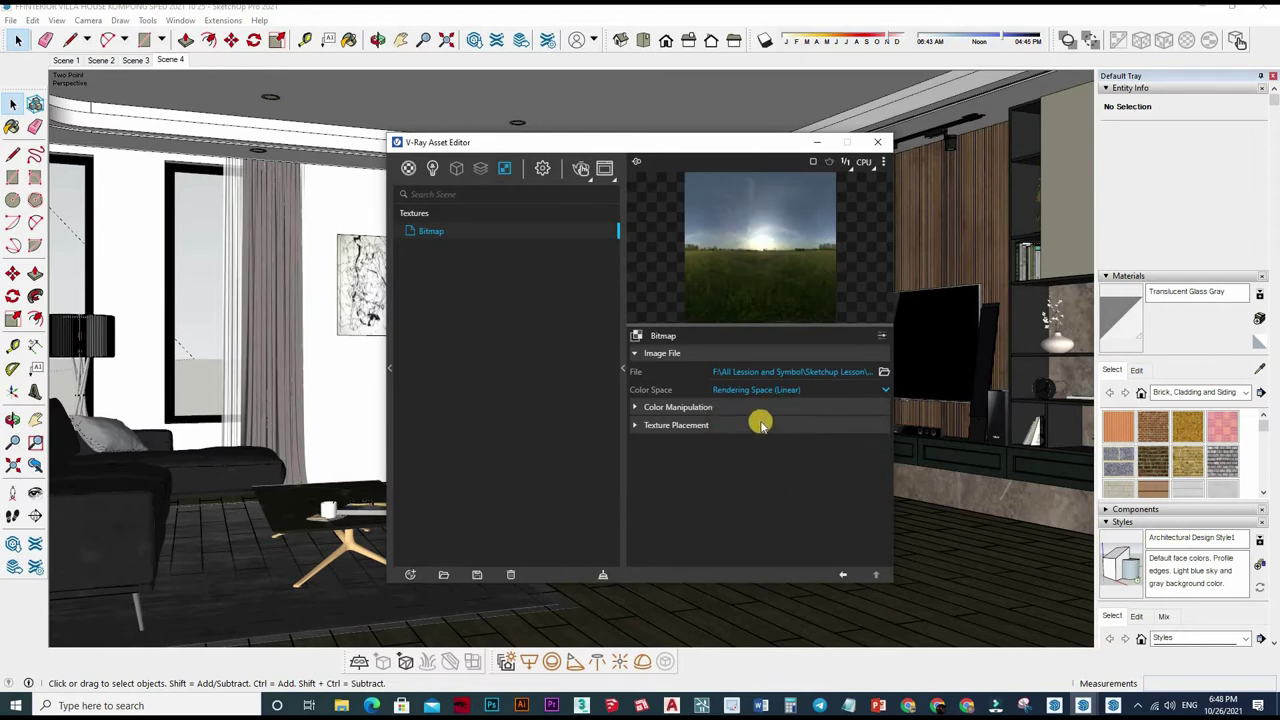
click(768, 407)
click(770, 407)
click(755, 425)
click(752, 476)
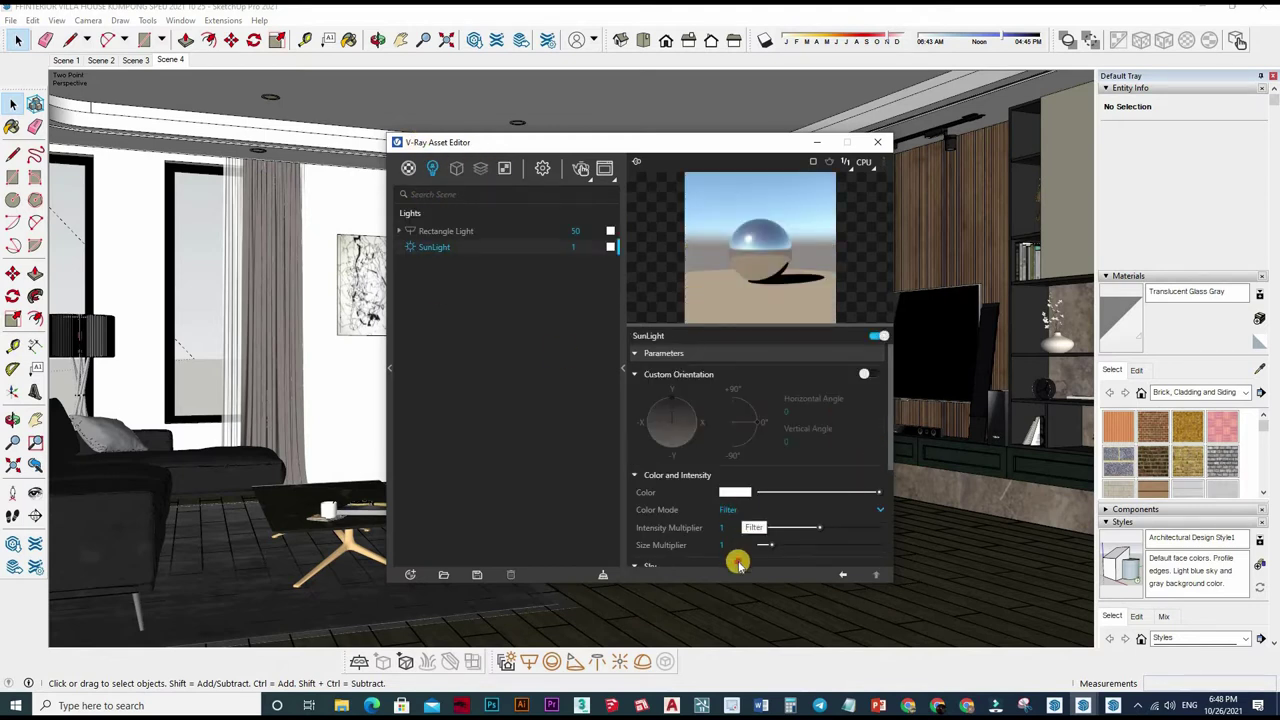
- Set SunLight Color Mode to Override, Background intensity 50, and GI override intensity 50
click(752, 515)
scroll(755, 518, down, 3)
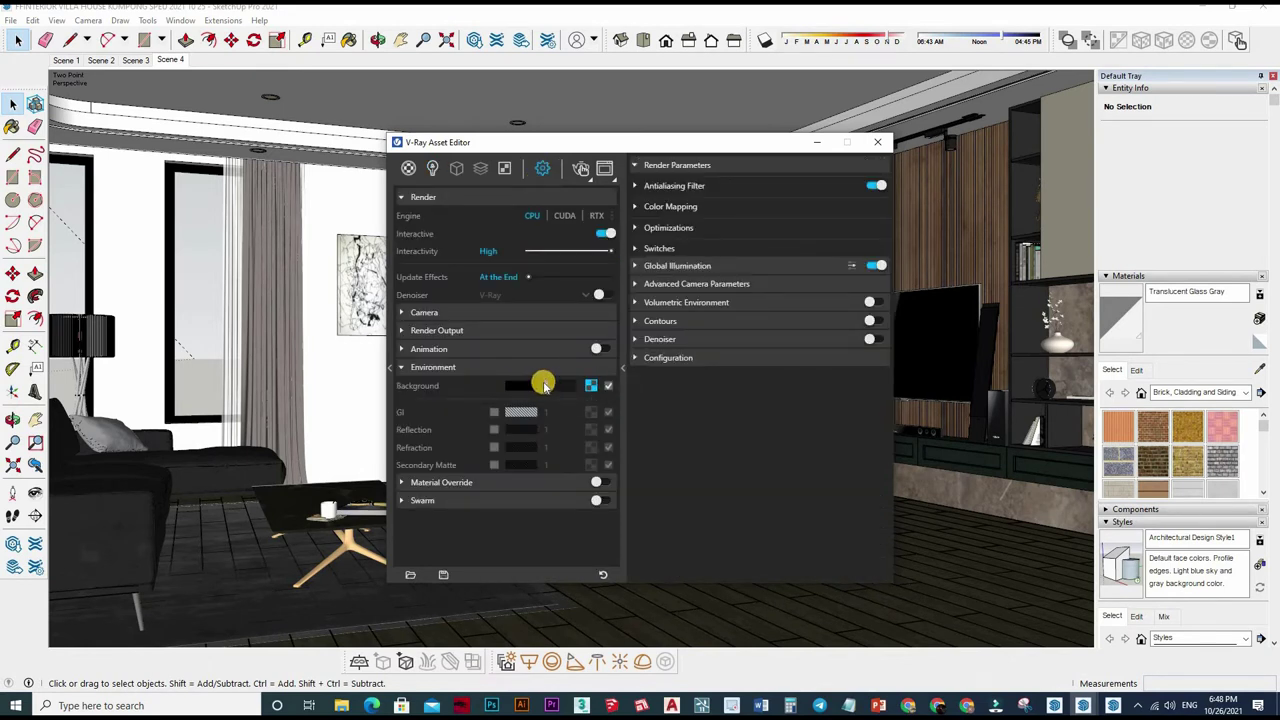
click(545, 385)
text(50)
click(493, 412)
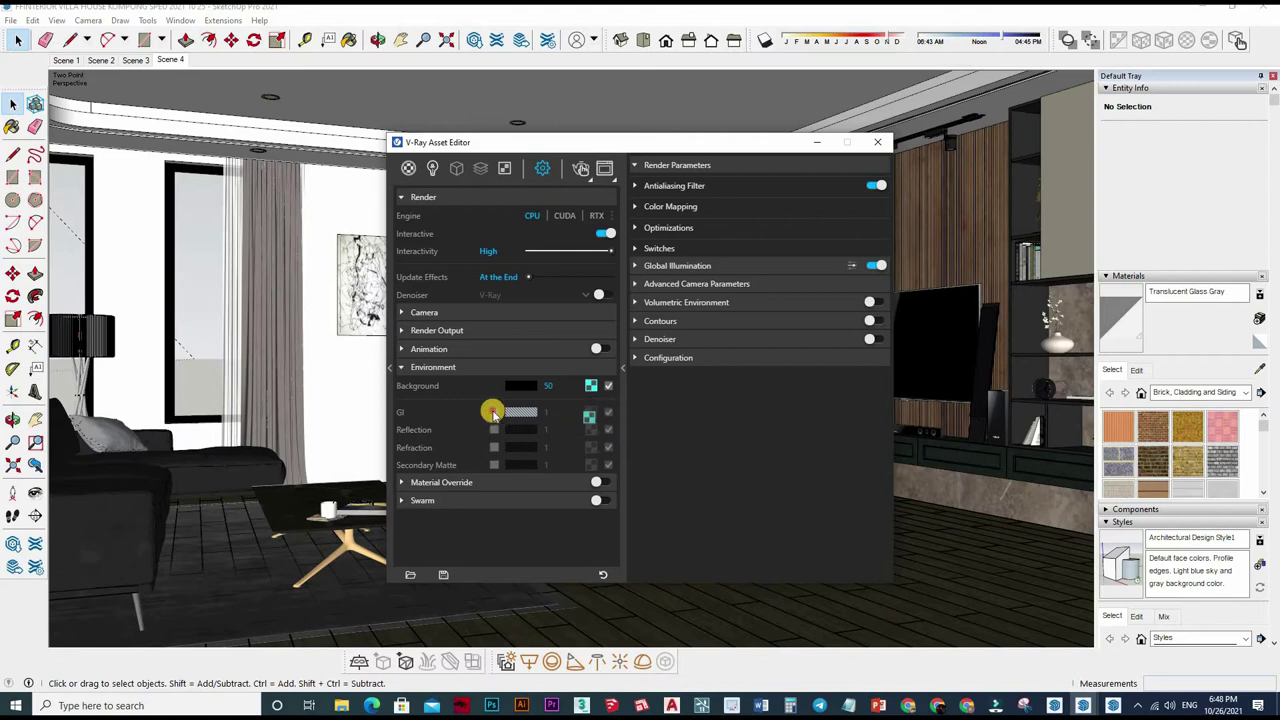
click(607, 420)
text(5)
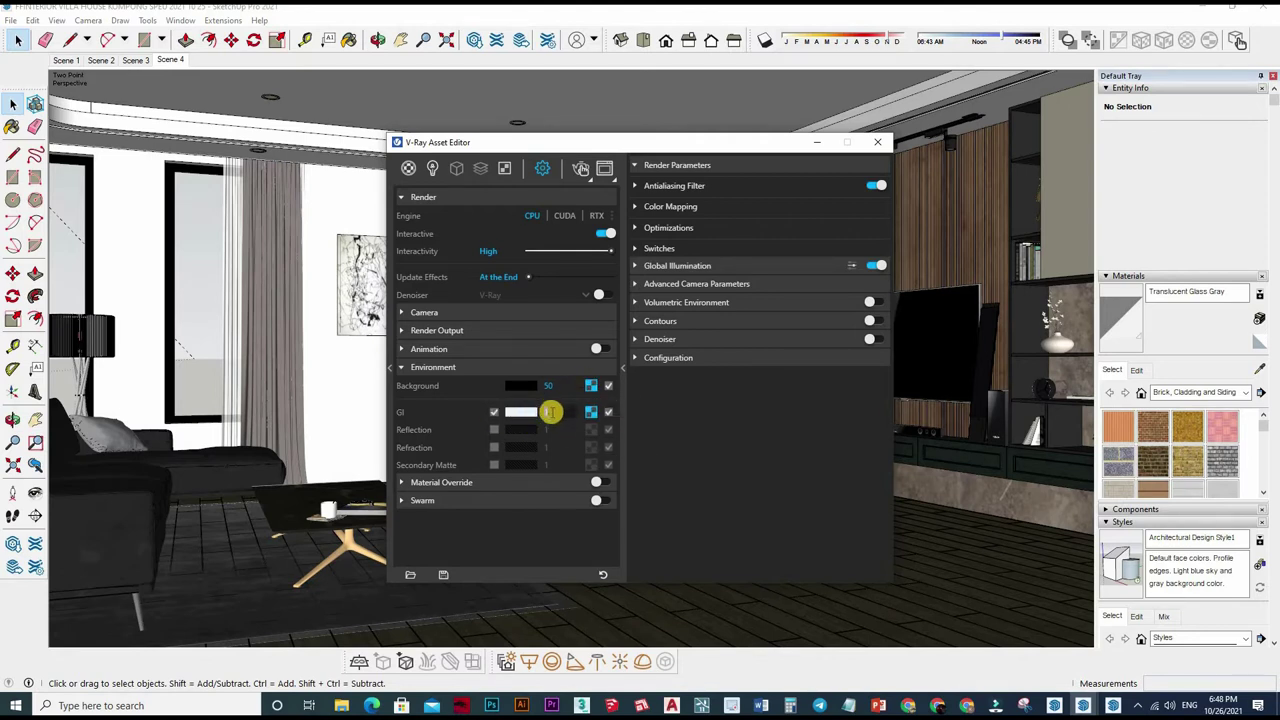
text(0)
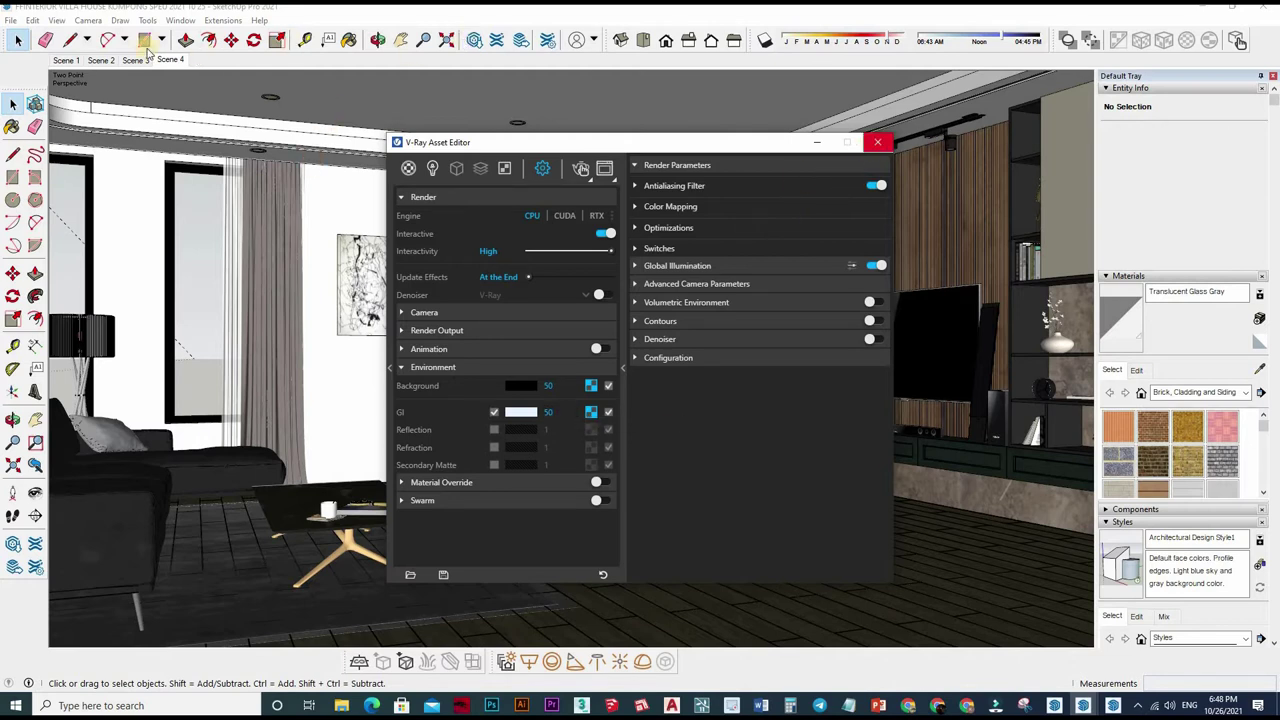
click(877, 142)
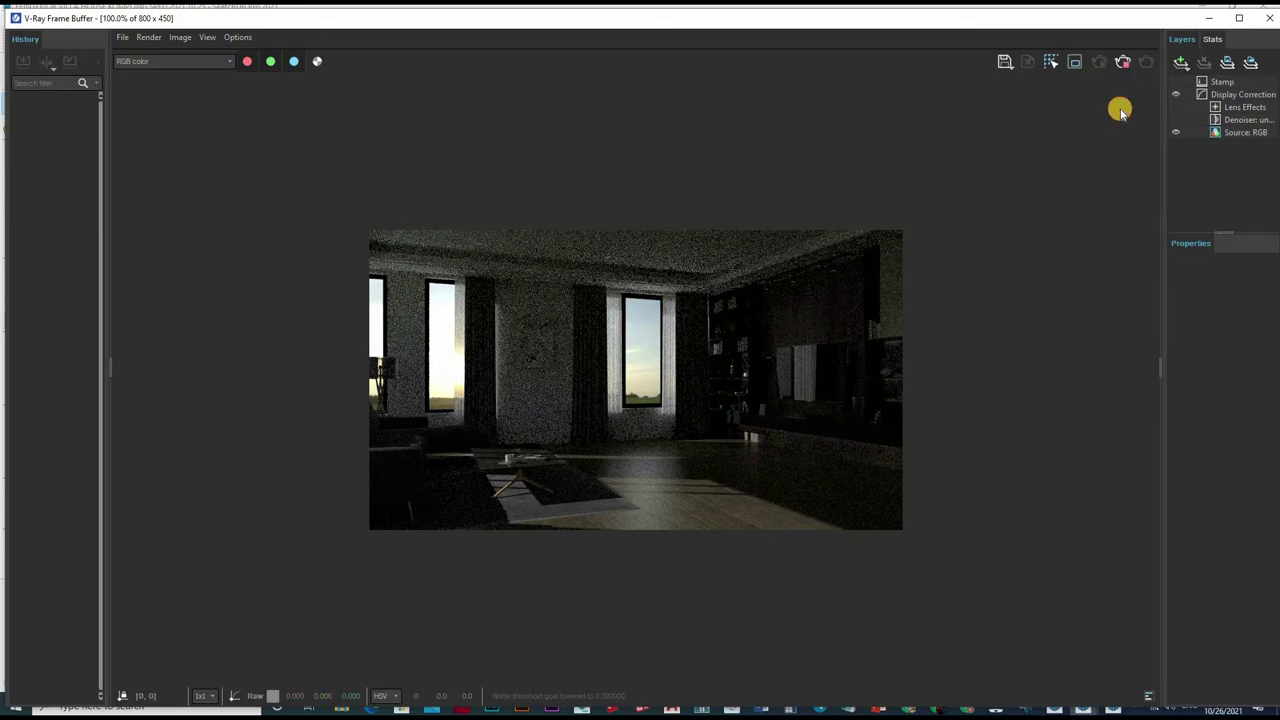
- Close the V-Ray Frame Buffer showing the HDR-sky living room render
click(1267, 20)
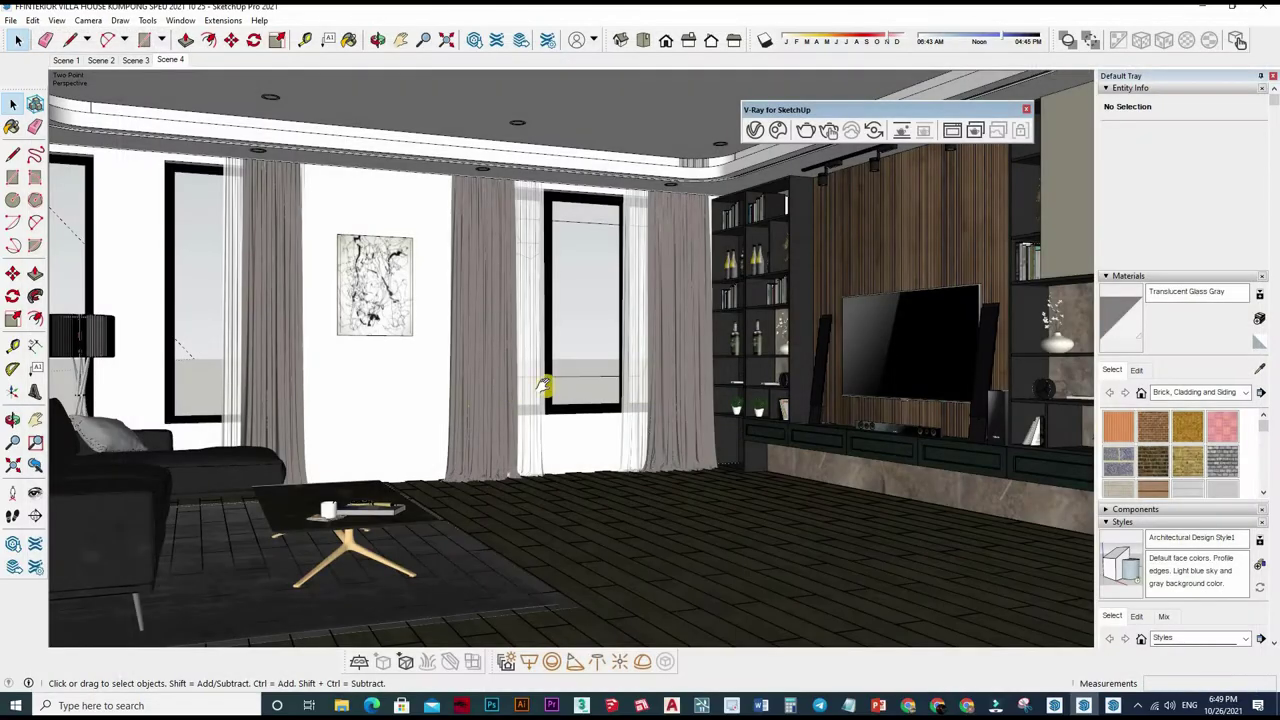
- Draw a rectangle light across a window on the building exterior
mouse_move(858, 446)
middle_down()
mouse_move(331, 381)
mouse_move(320, 330)
middle_up()
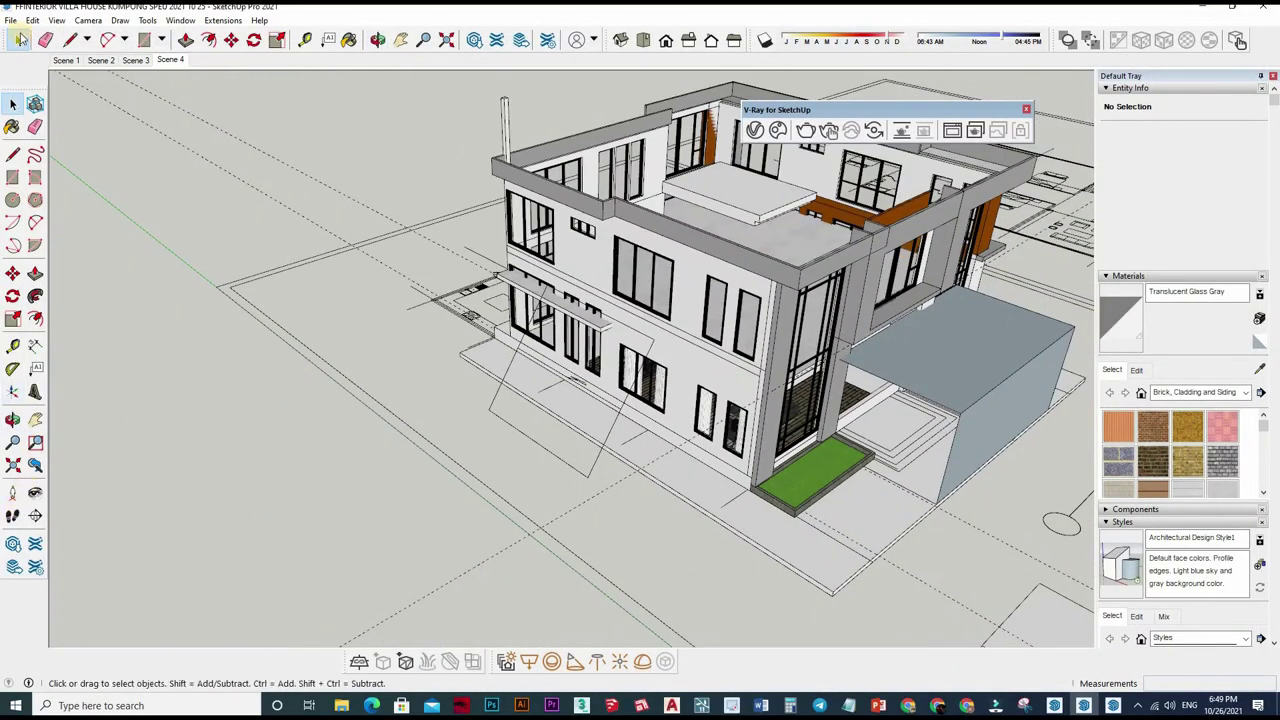
click(529, 661)
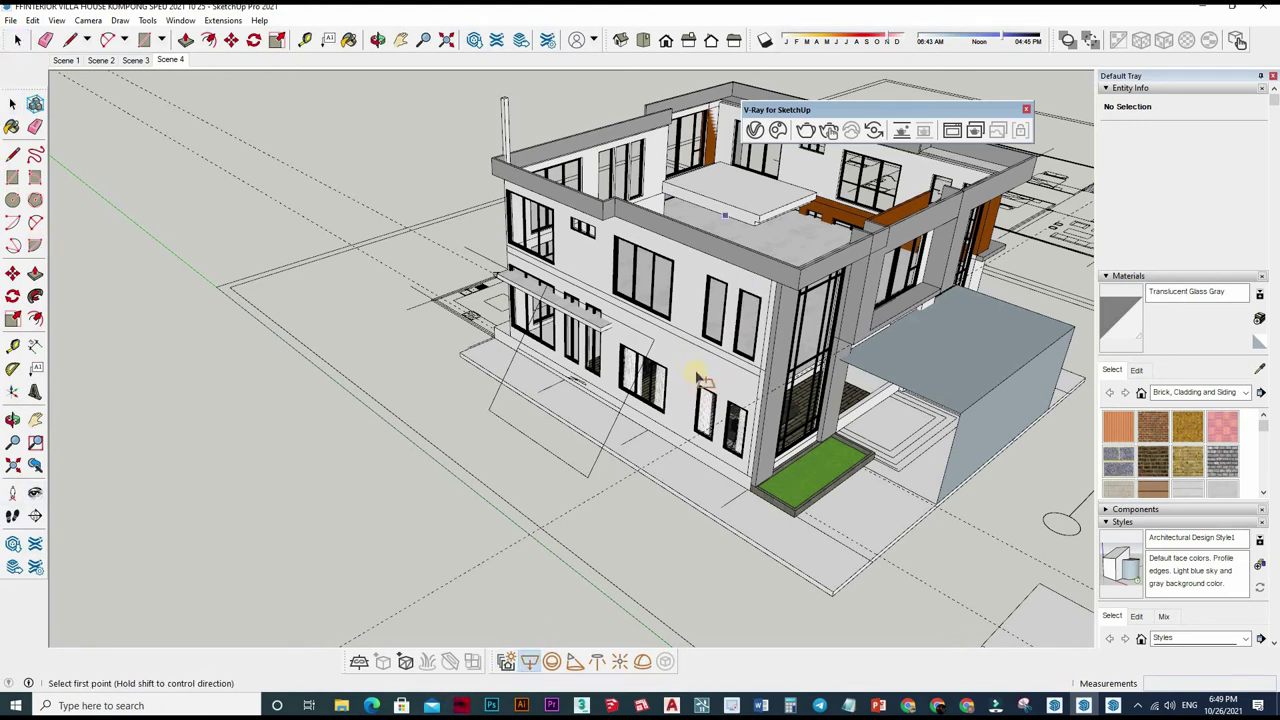
middle_drag(690, 378, 742, 482)
click(742, 482)
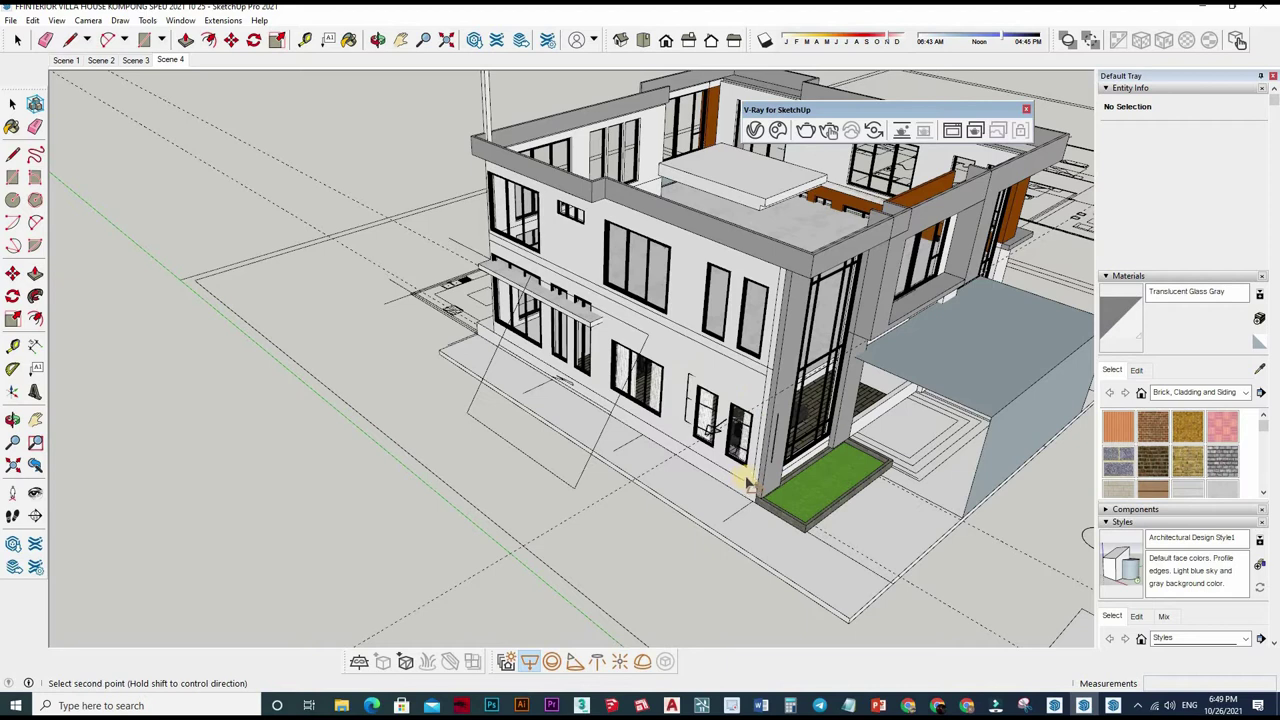
scroll(755, 483, up, 2)
scroll(755, 483, up, 3)
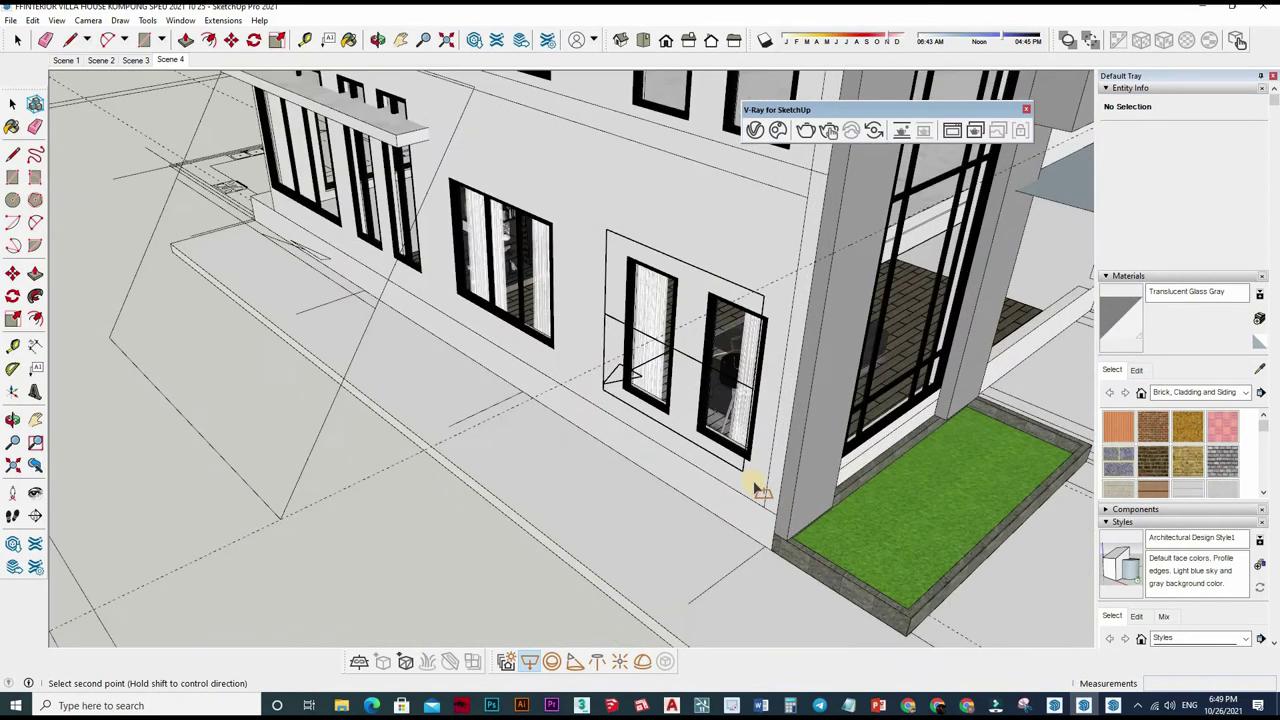
click(683, 366)
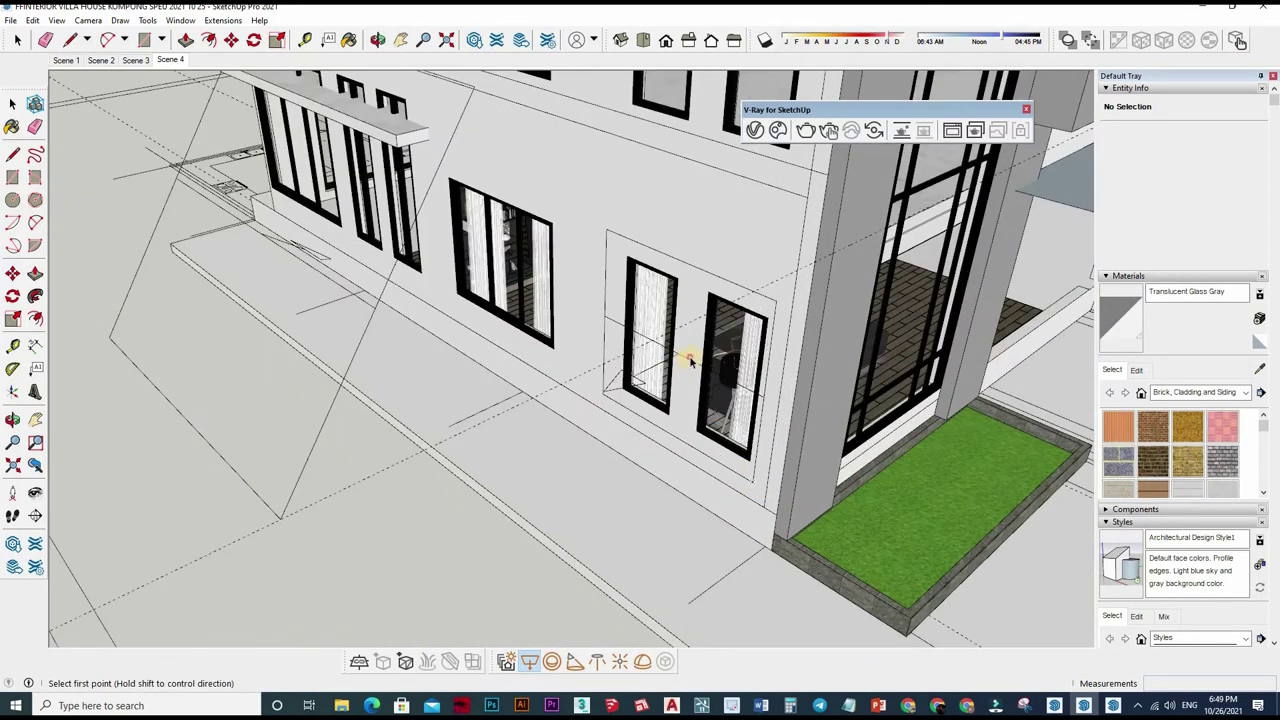
- Select the new rectangle light and scale it down to a smaller size
key(space)
scroll(680, 374, up, 2)
scroll(680, 374, up, 1)
click(680, 377)
scroll(680, 377, down, 3)
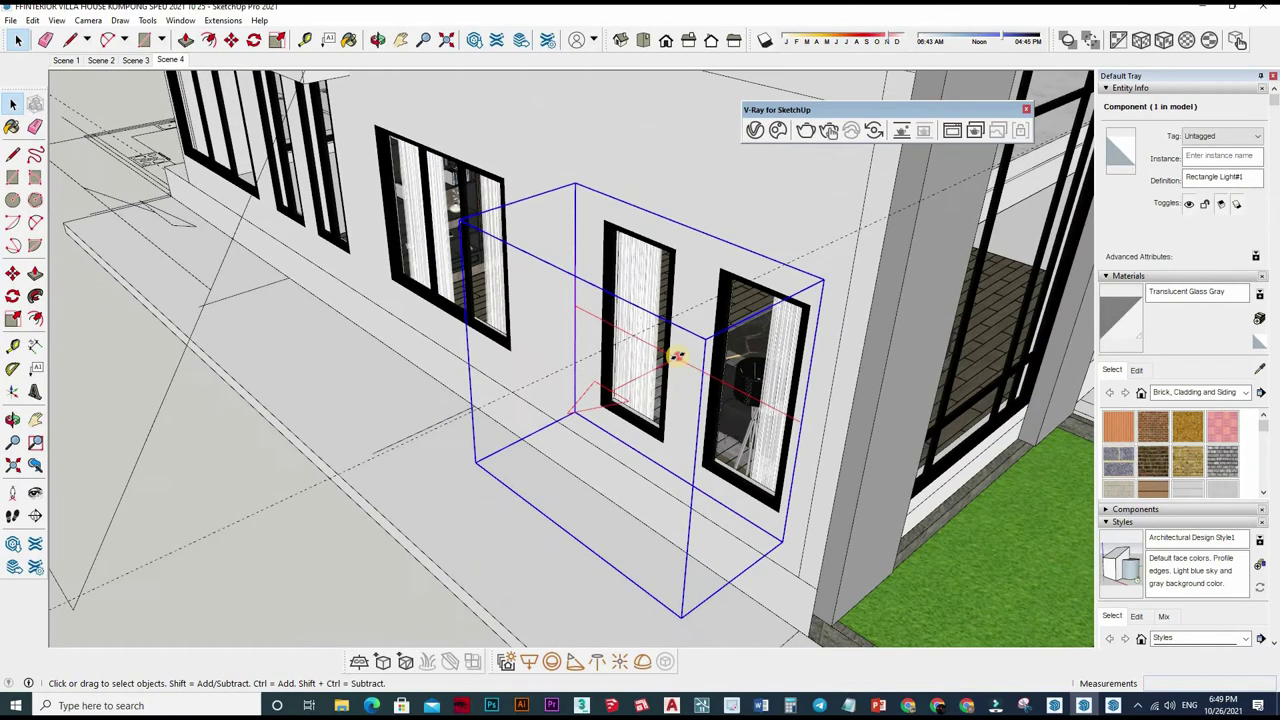
key(s)
click(655, 362)
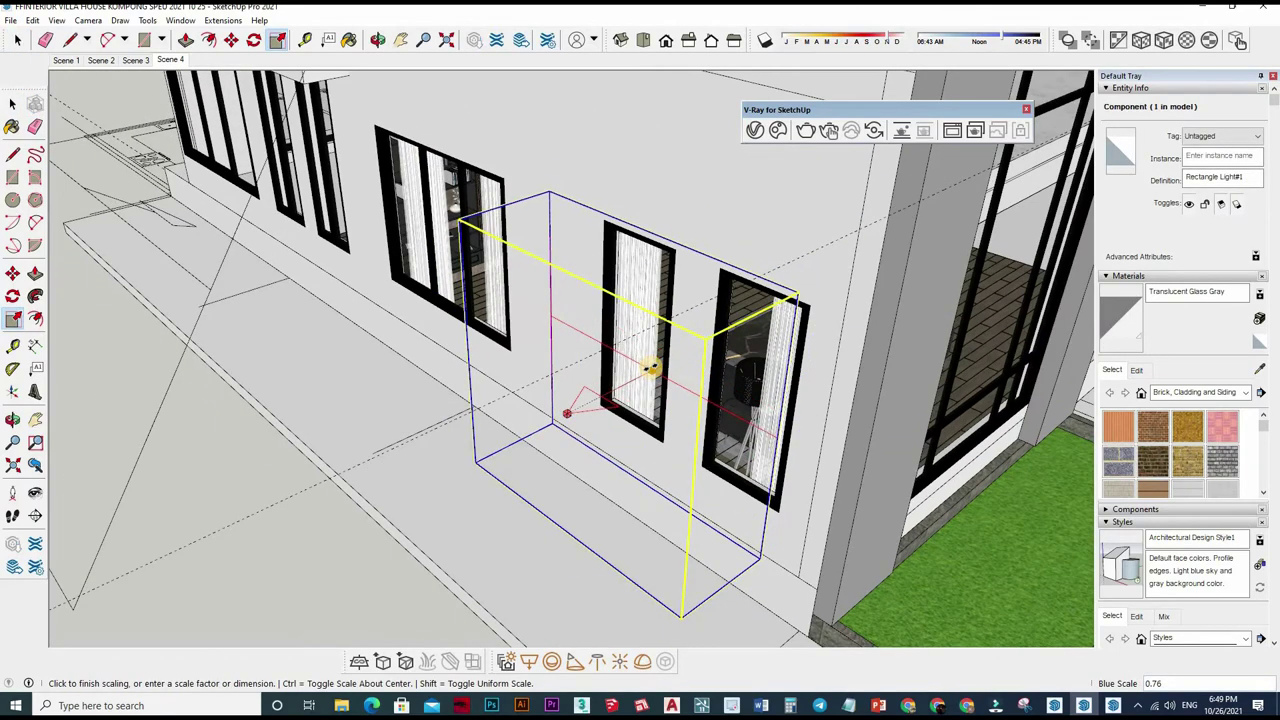
click(563, 420)
key(space)
- Ctrl-move a copy of the rectangle light along the facade
middle_drag(500, 491, 590, 620)
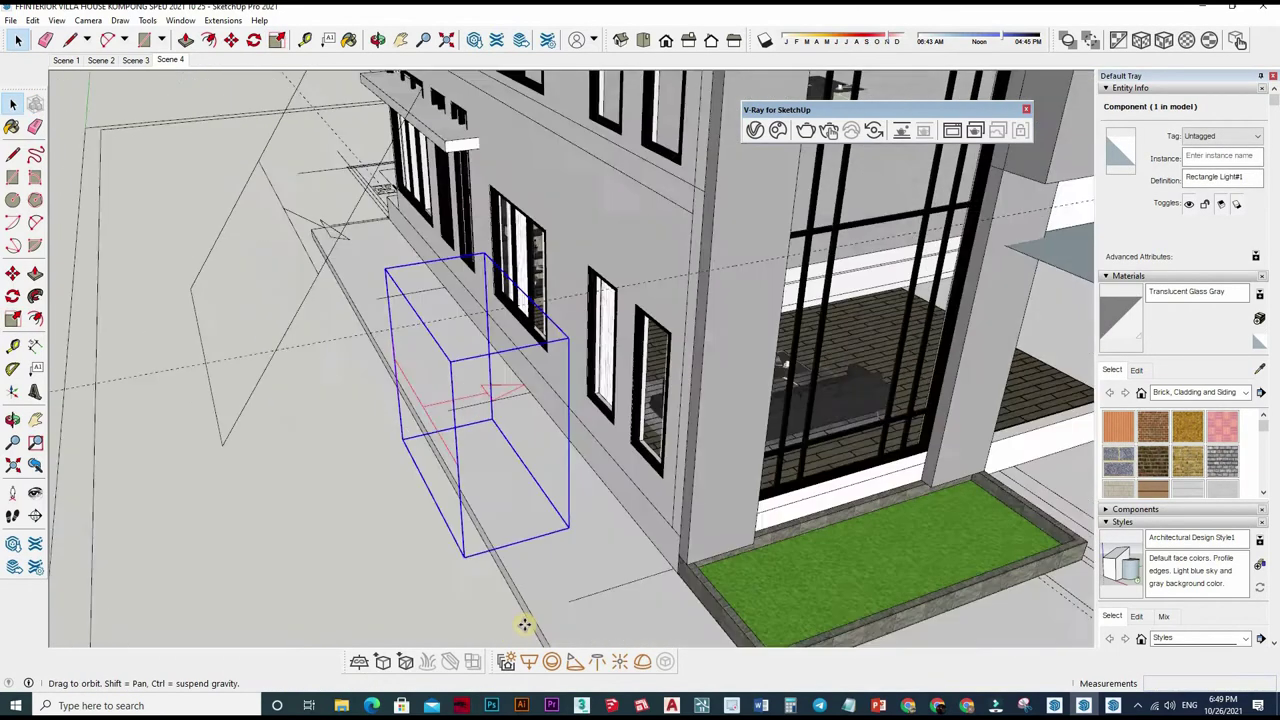
key(m)
click(519, 485)
mouse_move(909, 475)
middle_down()
mouse_move(681, 566)
mouse_move(455, 472)
middle_up()
click(451, 468)
key(ctrl)
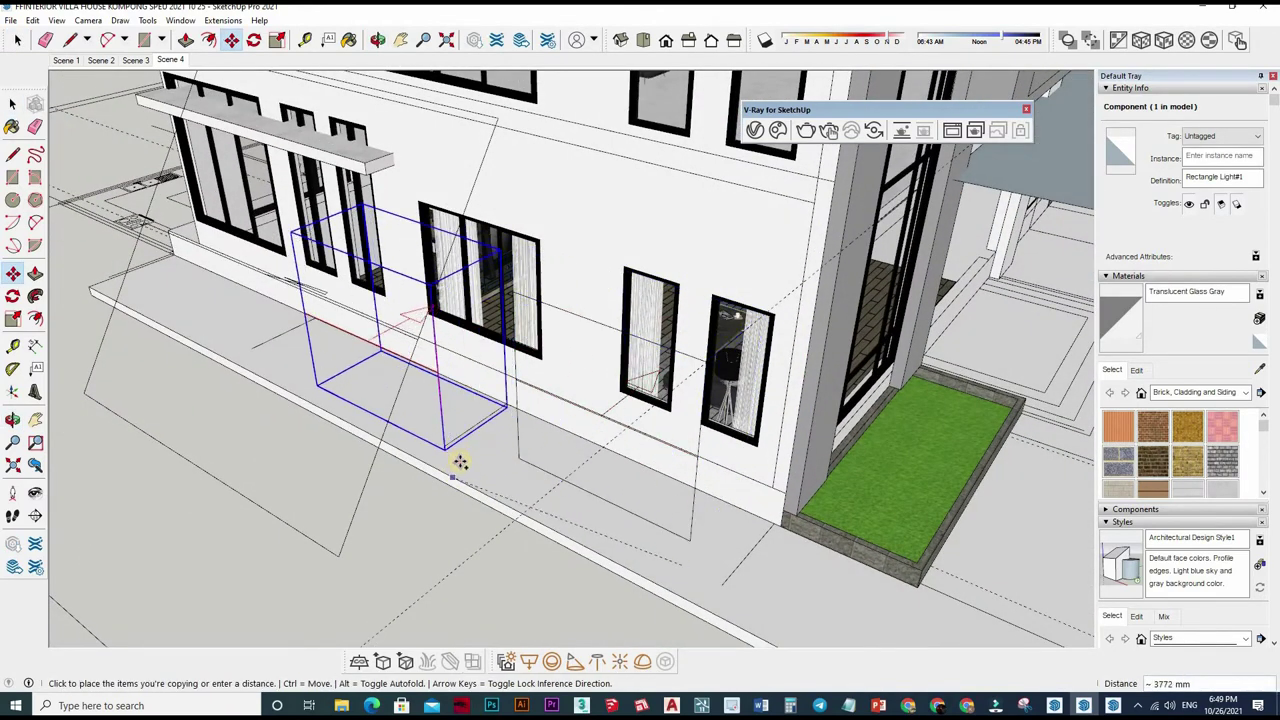
click(566, 487)
middle_drag(566, 487, 586, 491)
click(585, 489)
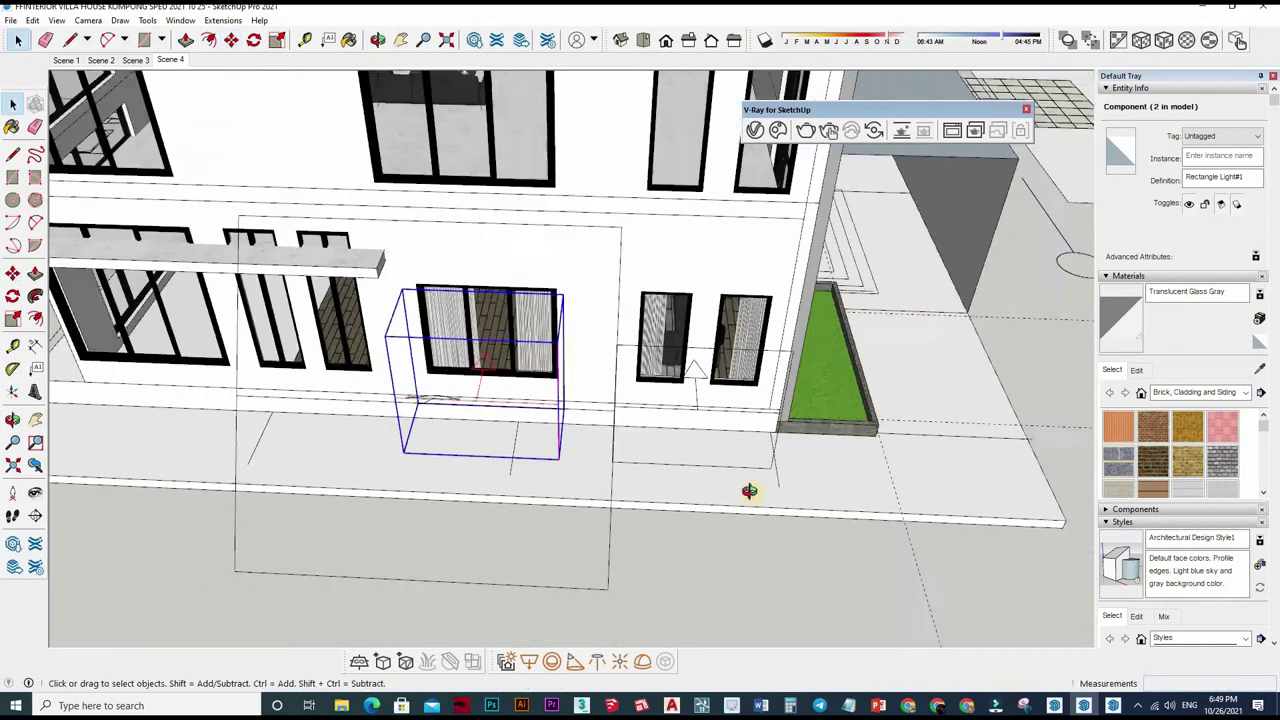
mouse_move(468, 445)
middle_down()
mouse_move(623, 503)
mouse_move(541, 480)
middle_up()
- Copy the light box onto the green planter and rotate it 90 degrees
key(space)
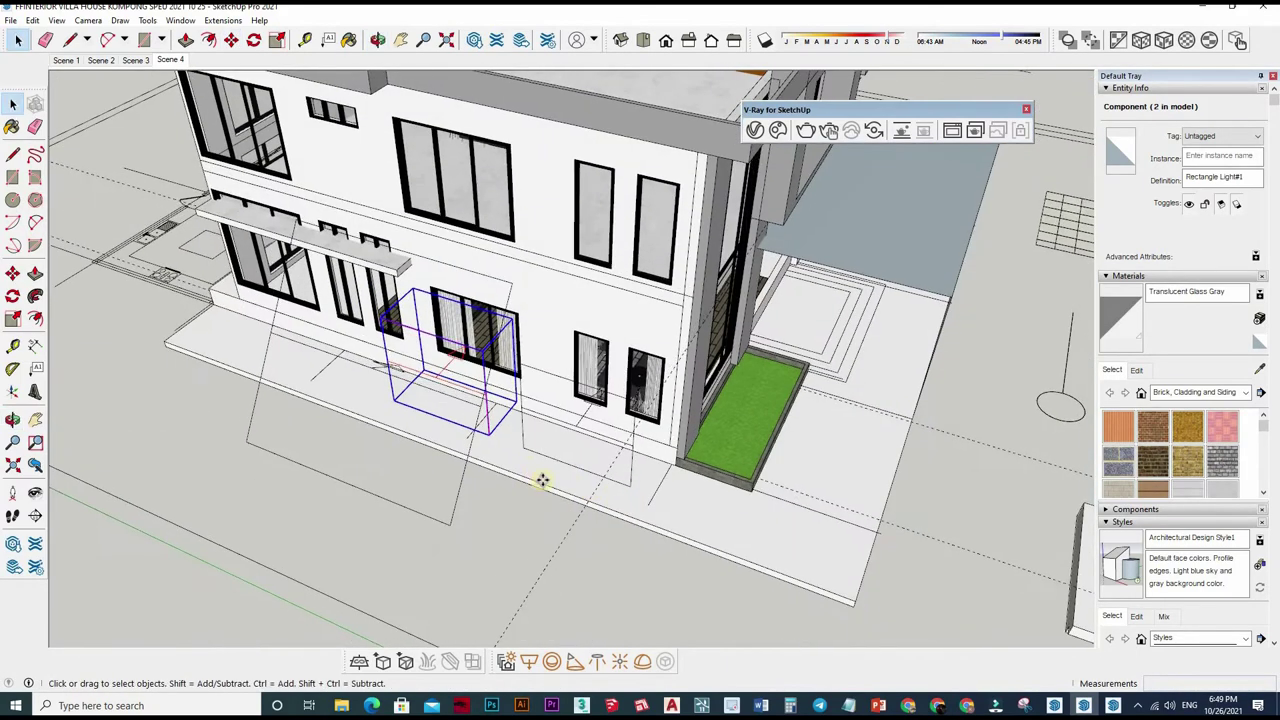
key(m)
click(845, 560)
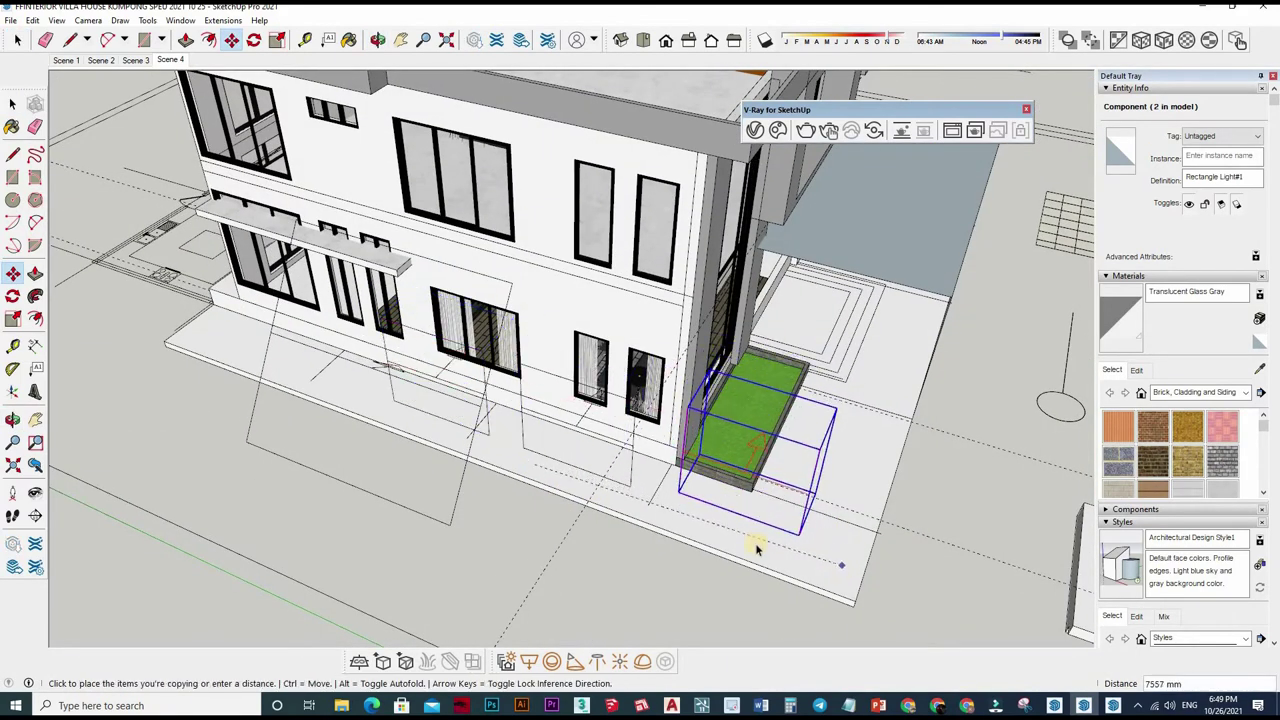
click(757, 543)
key(space)
key(q)
click(724, 533)
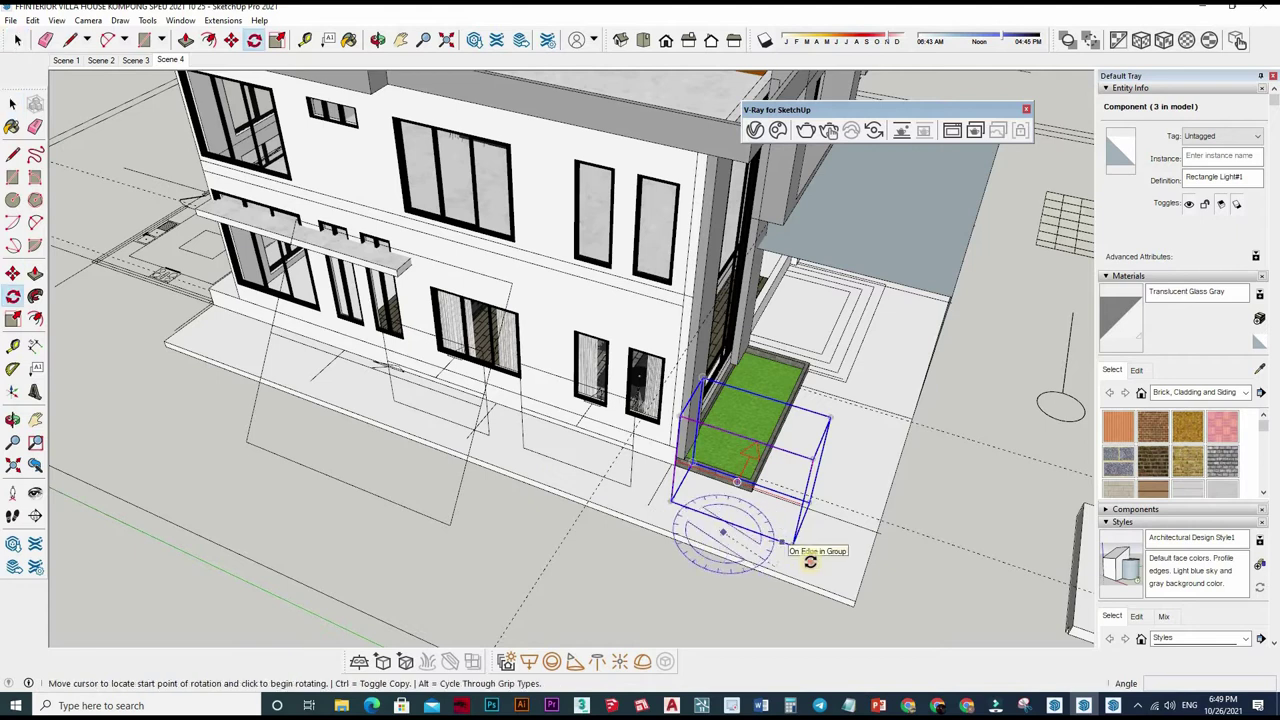
click(795, 545)
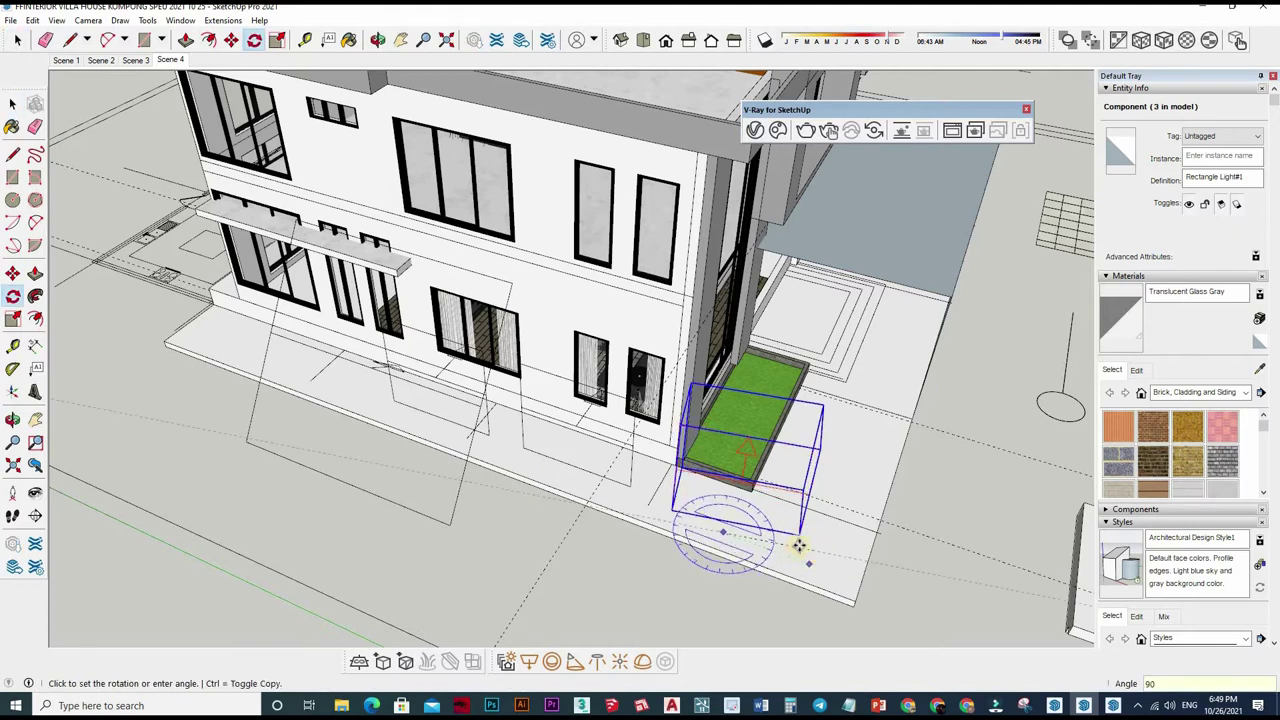
click(799, 545)
- Move the rotated light into the doorway above the planter
key(m)
middle_drag(600, 585, 720, 643)
click(718, 640)
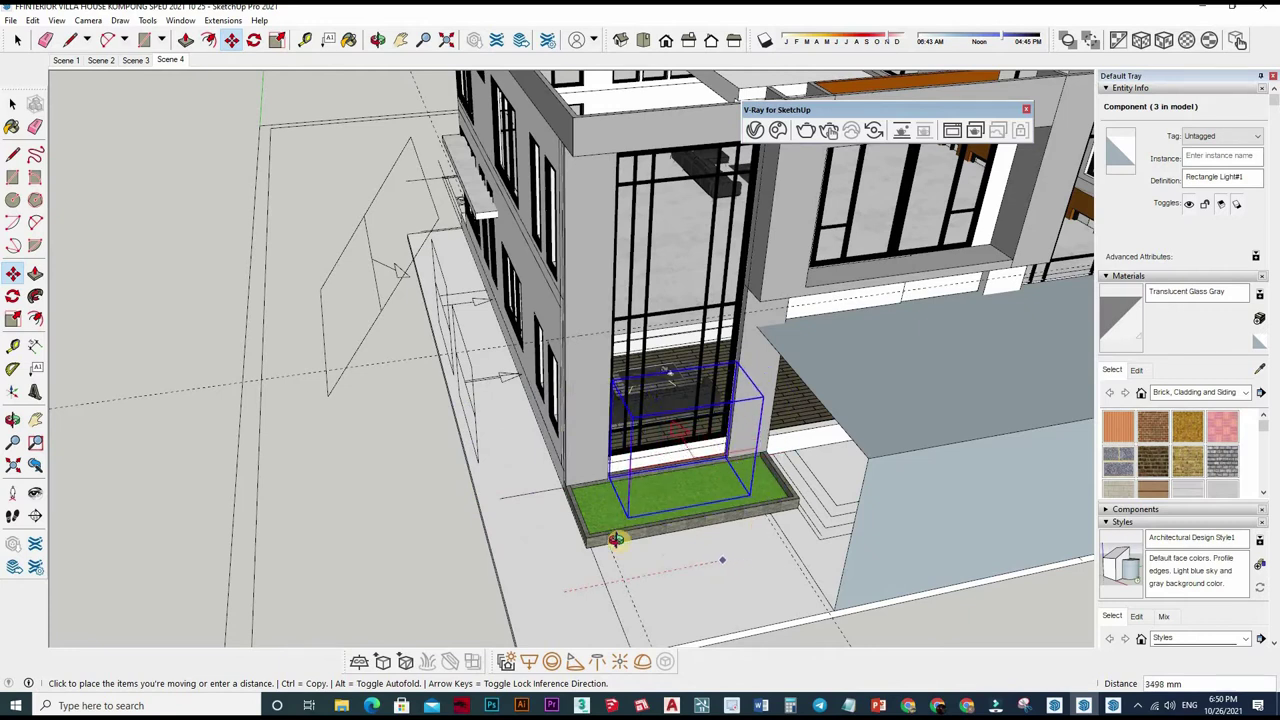
click(617, 540)
scroll(674, 517, up, 3)
scroll(686, 509, up, 2)
- Scale the light box 1.30 times wider and stretch it up the tall doorway
key(space)
key(s)
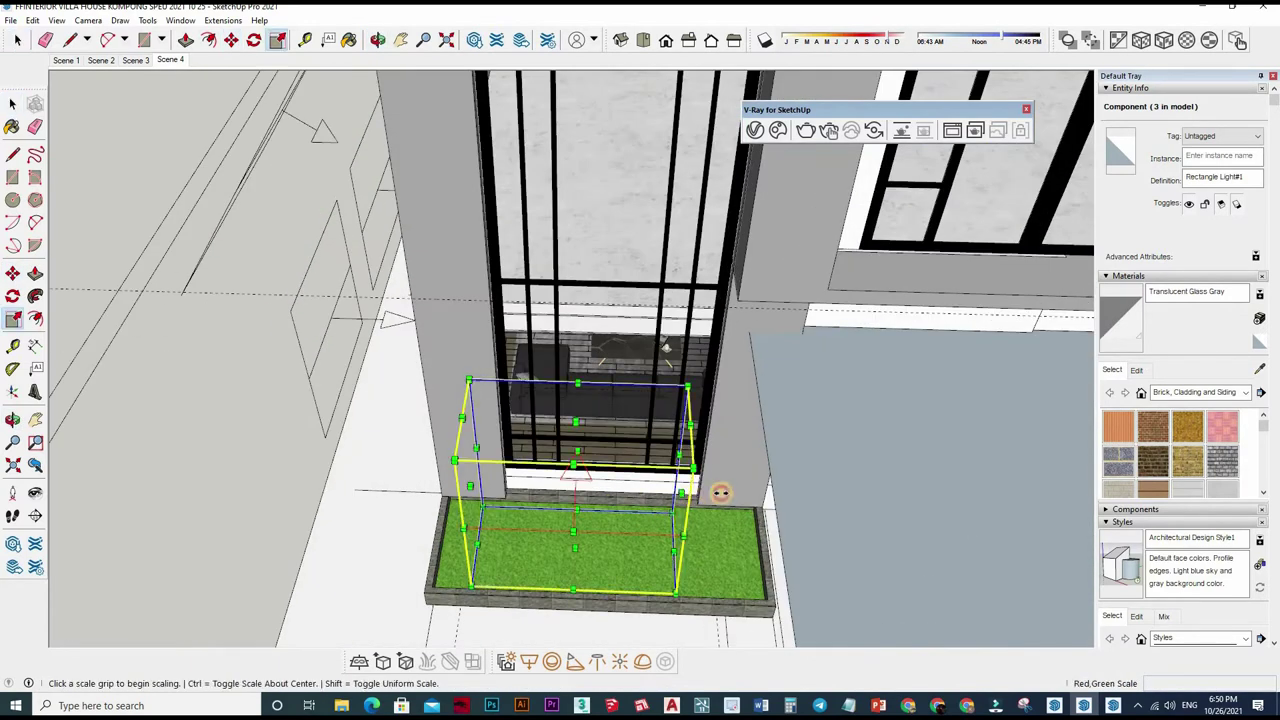
click(720, 492)
click(602, 378)
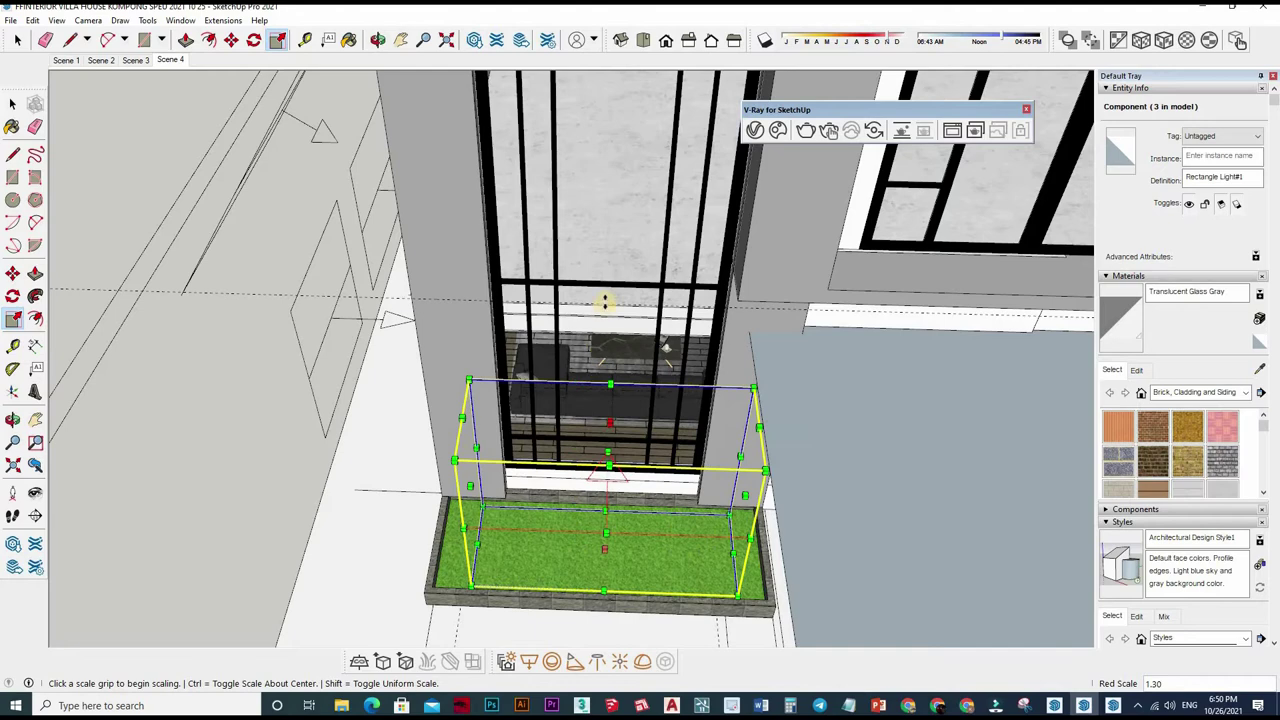
click(610, 383)
click(611, 232)
- Orbit around the building to check the light, then return to Scene 4
key(space)
middle_drag(868, 443, 695, 478)
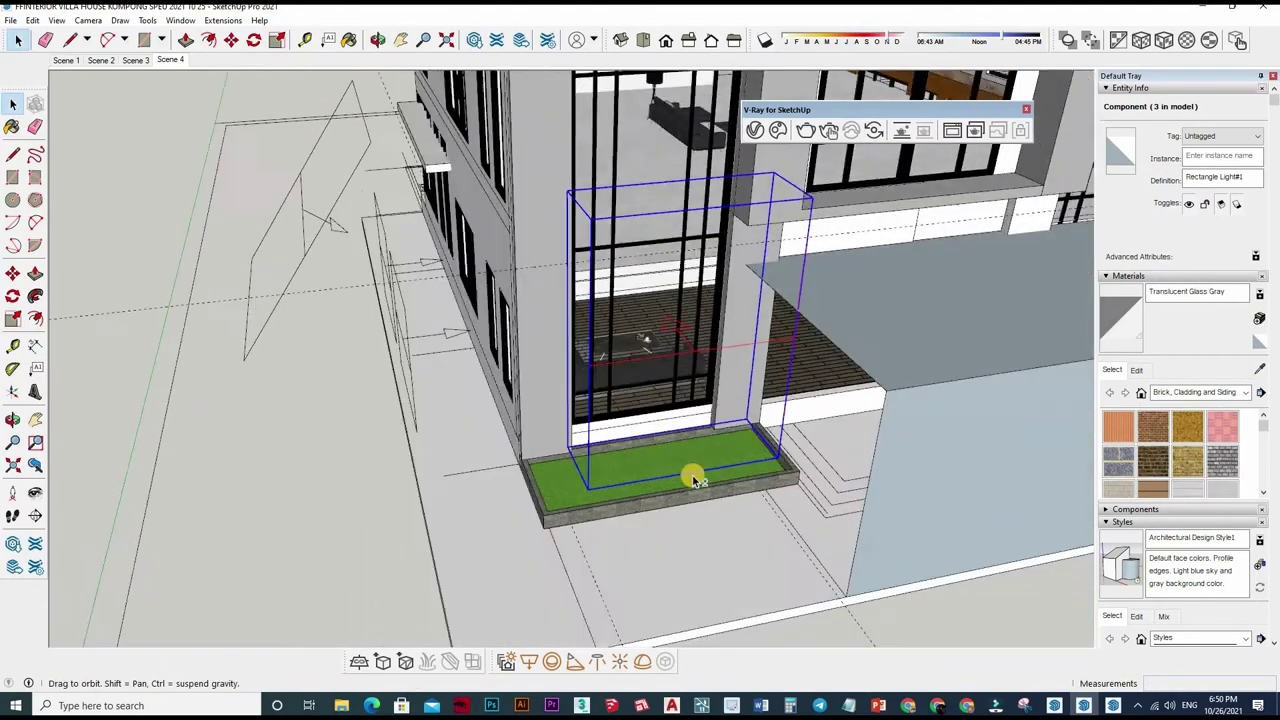
scroll(695, 478, down, 3)
mouse_move(651, 400)
middle_down()
mouse_move(846, 523)
mouse_move(449, 300)
middle_up()
scroll(590, 400, up, 3)
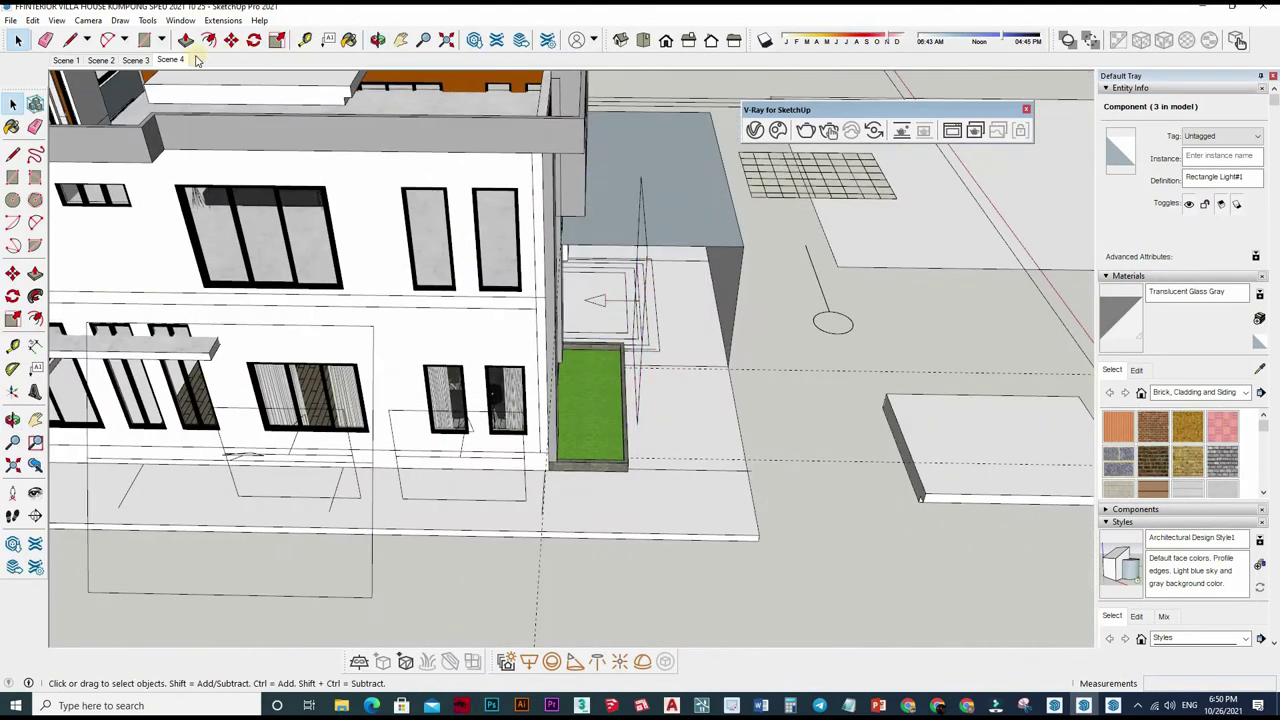
click(186, 60)
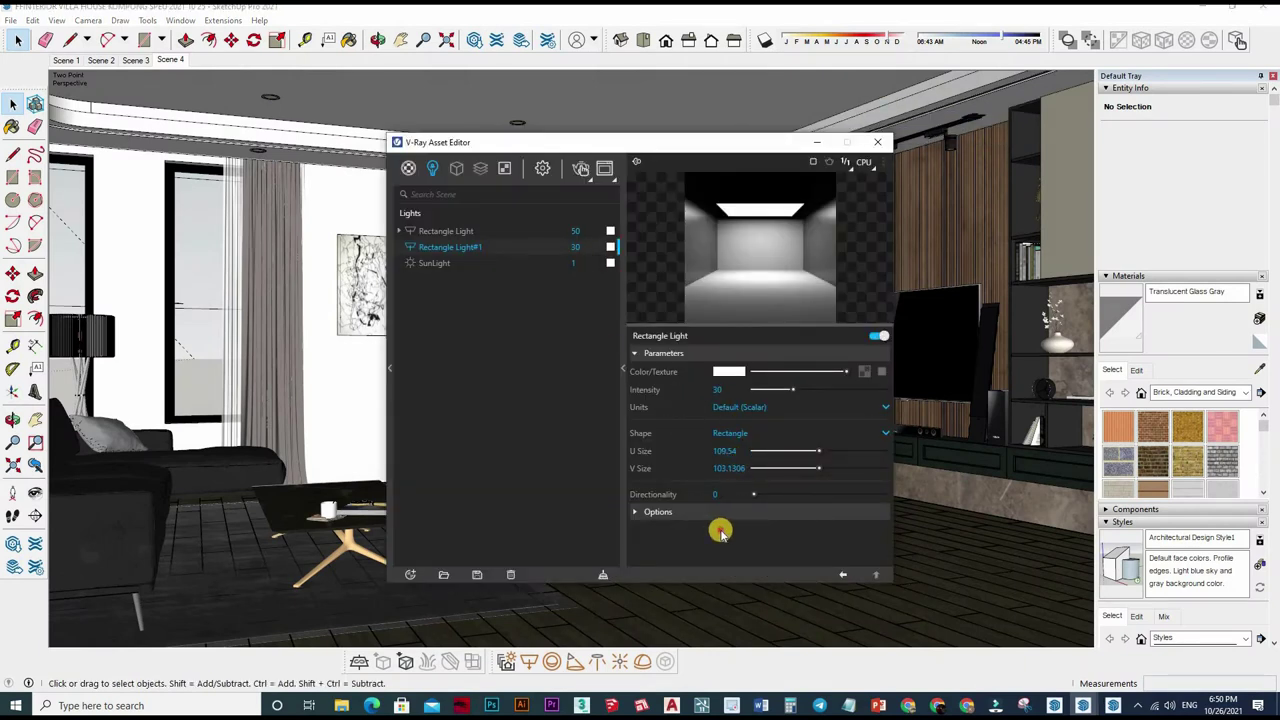
- Expand the light's options and enable Affect Reflections, keeping specular on
click(720, 514)
scroll(720, 522, down, 2)
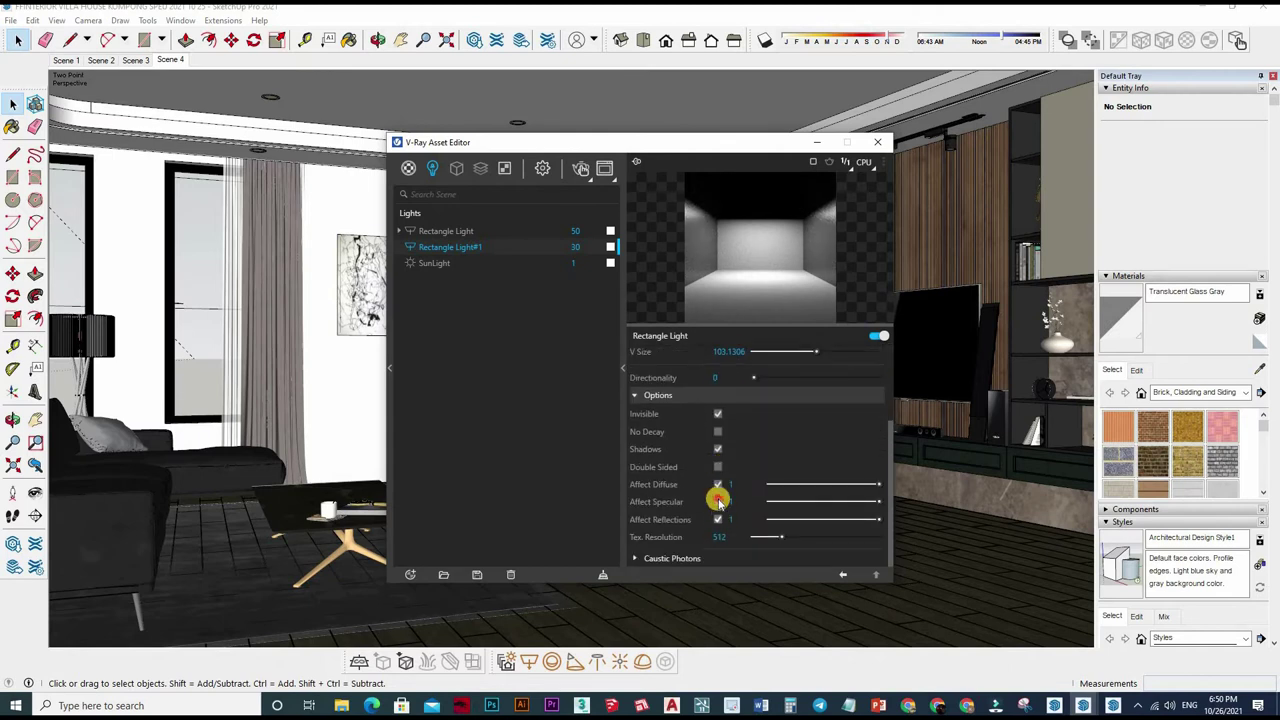
click(718, 501)
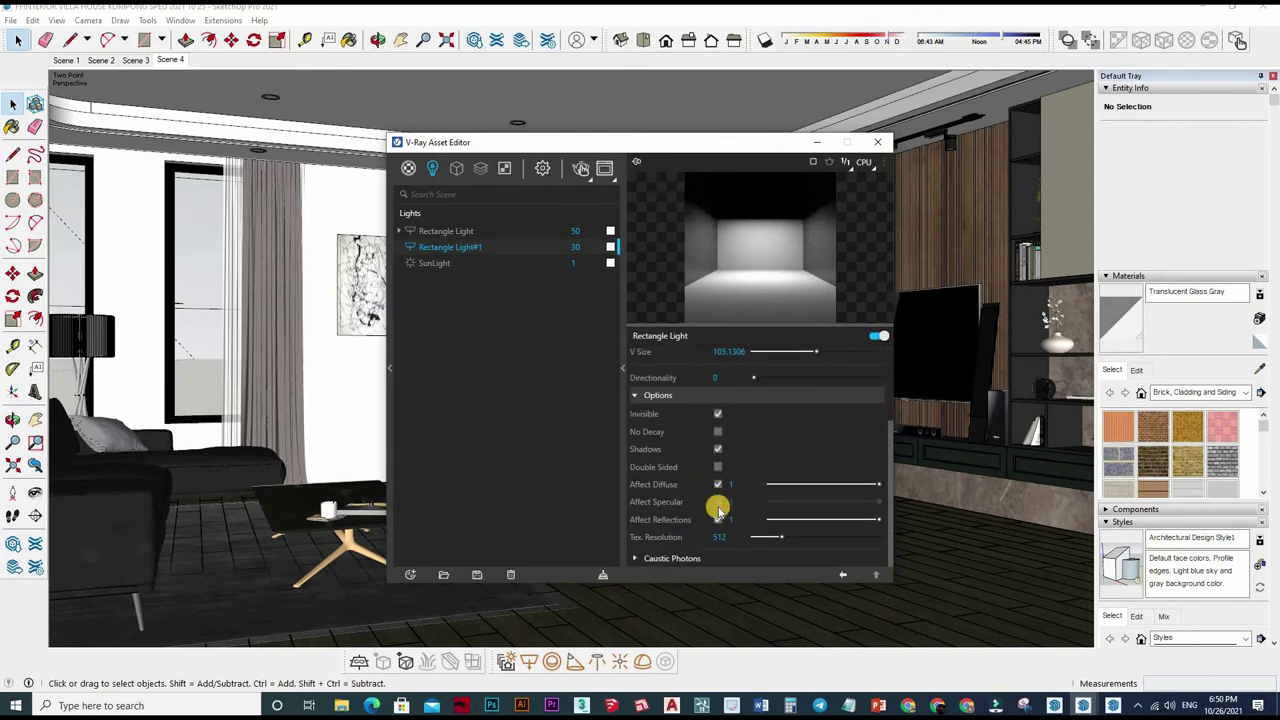
click(718, 502)
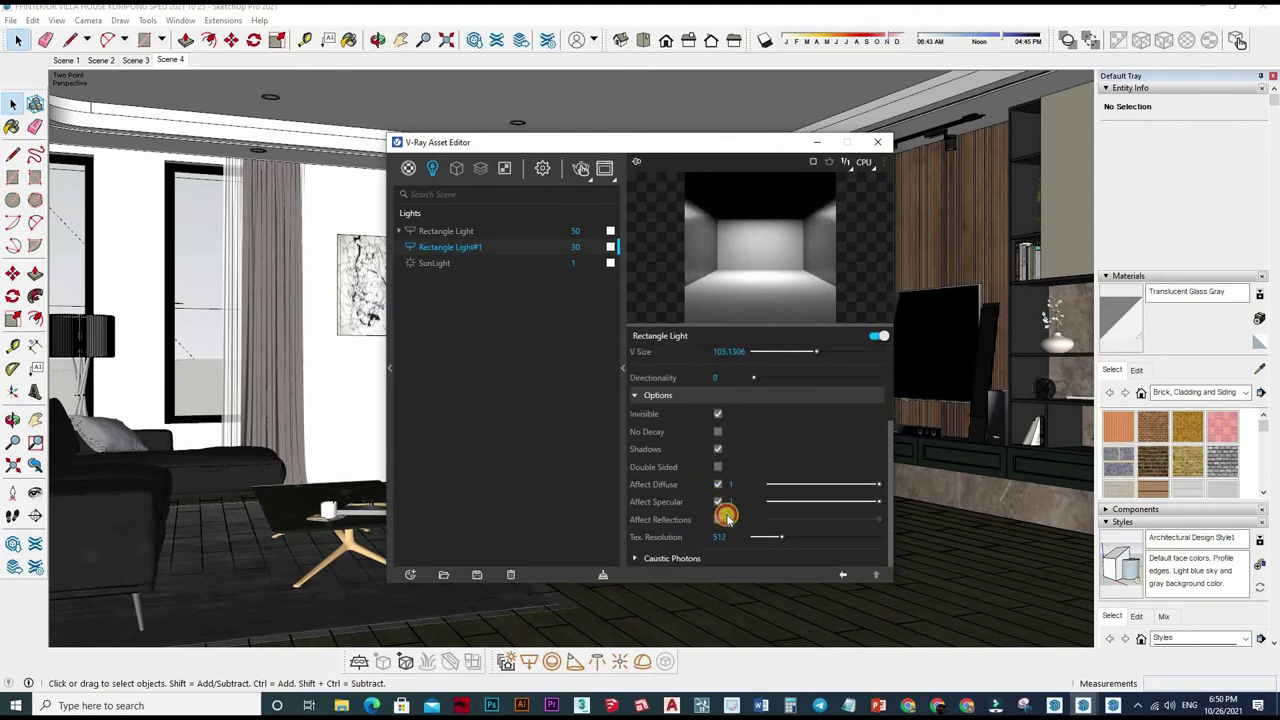
click(720, 517)
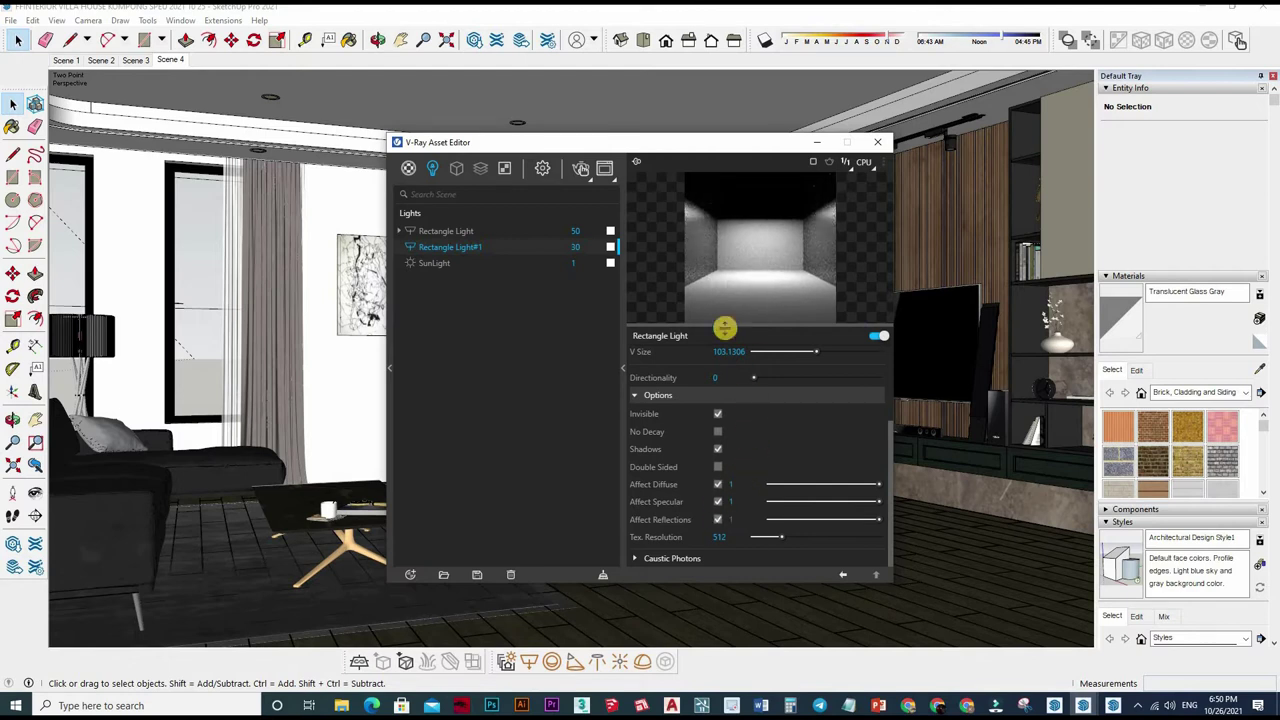
scroll(777, 550, up, 2)
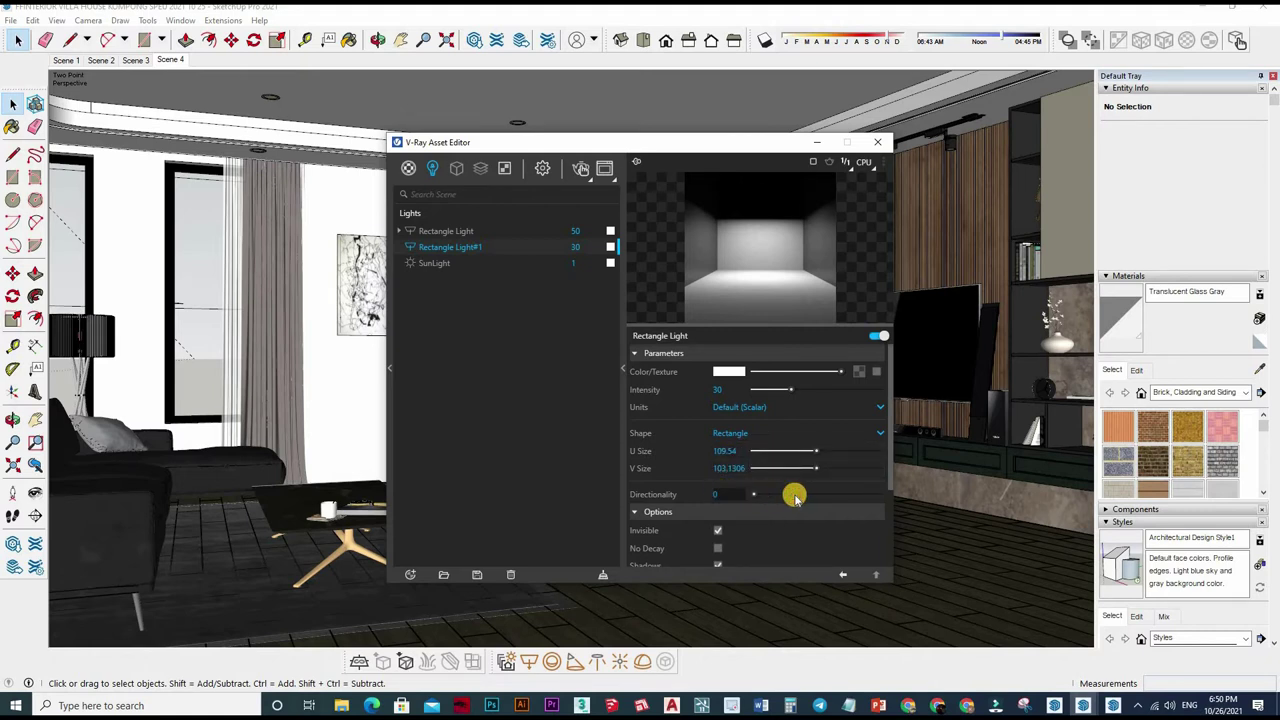
- Set directionality to 0.06 and intensity to 1000, then close the light settings
drag(757, 497, 828, 494)
click(758, 506)
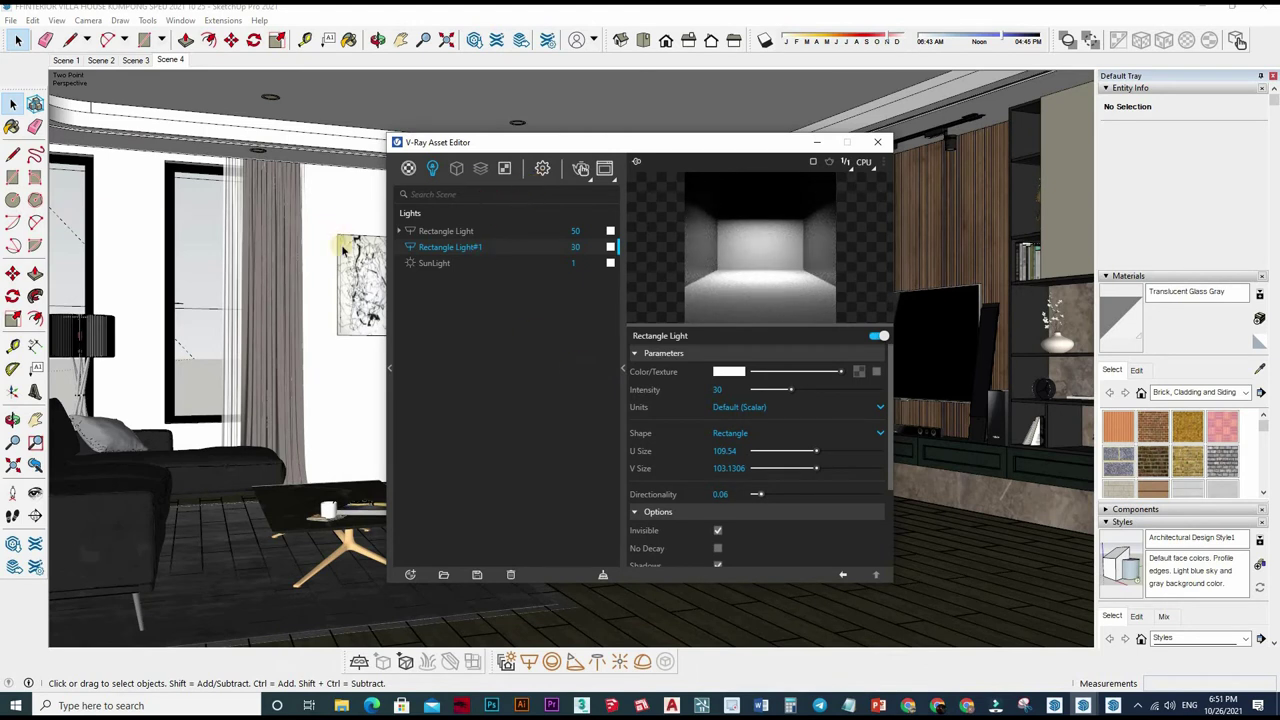
click(714, 391)
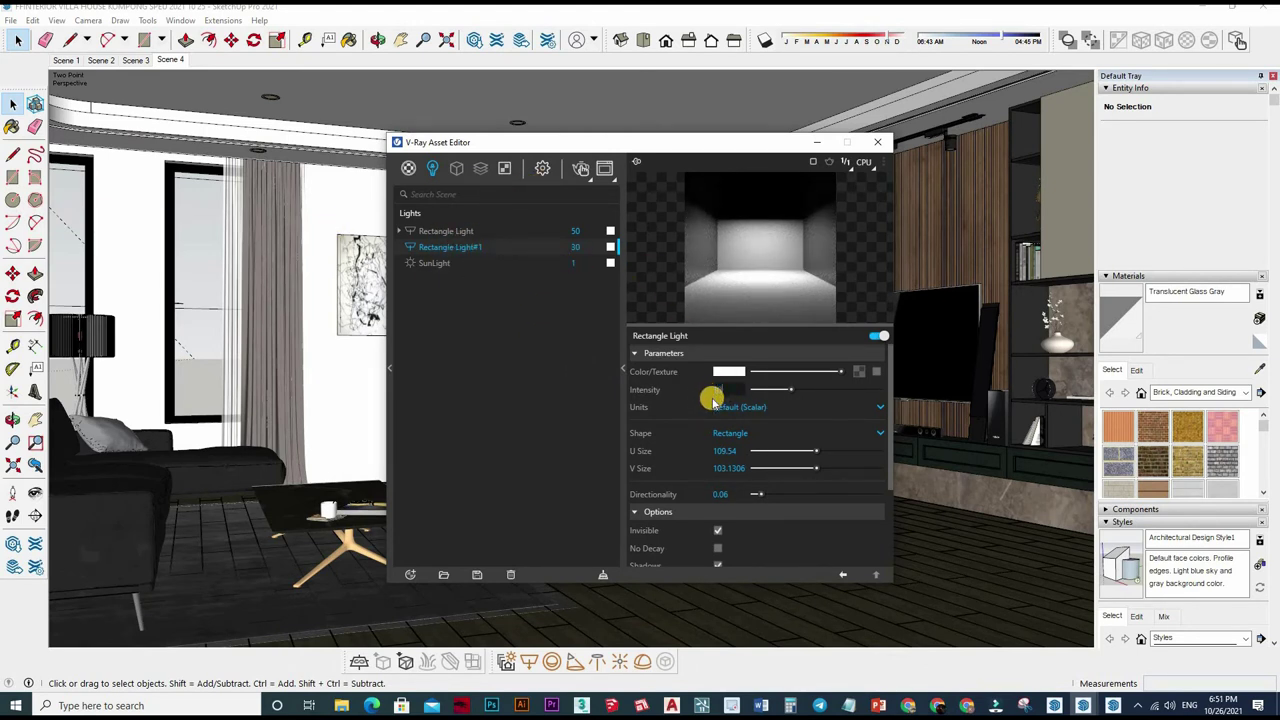
text(1000)
key(Return)
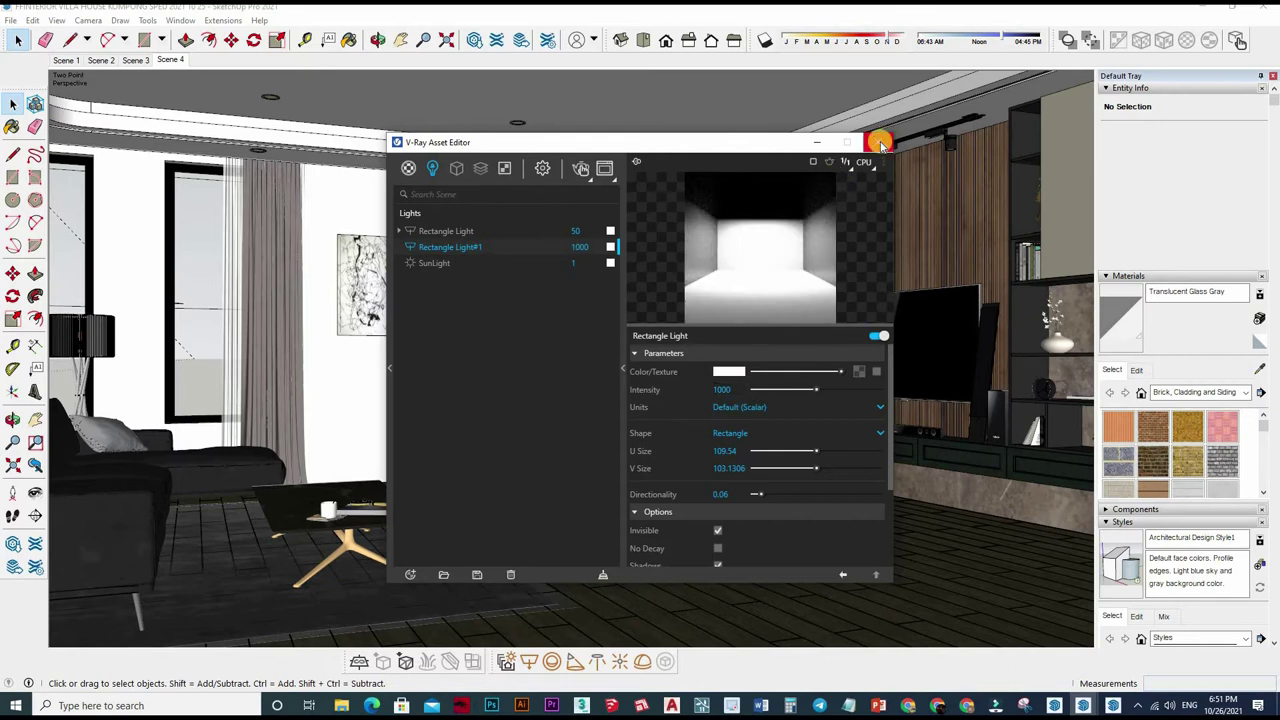
click(877, 142)
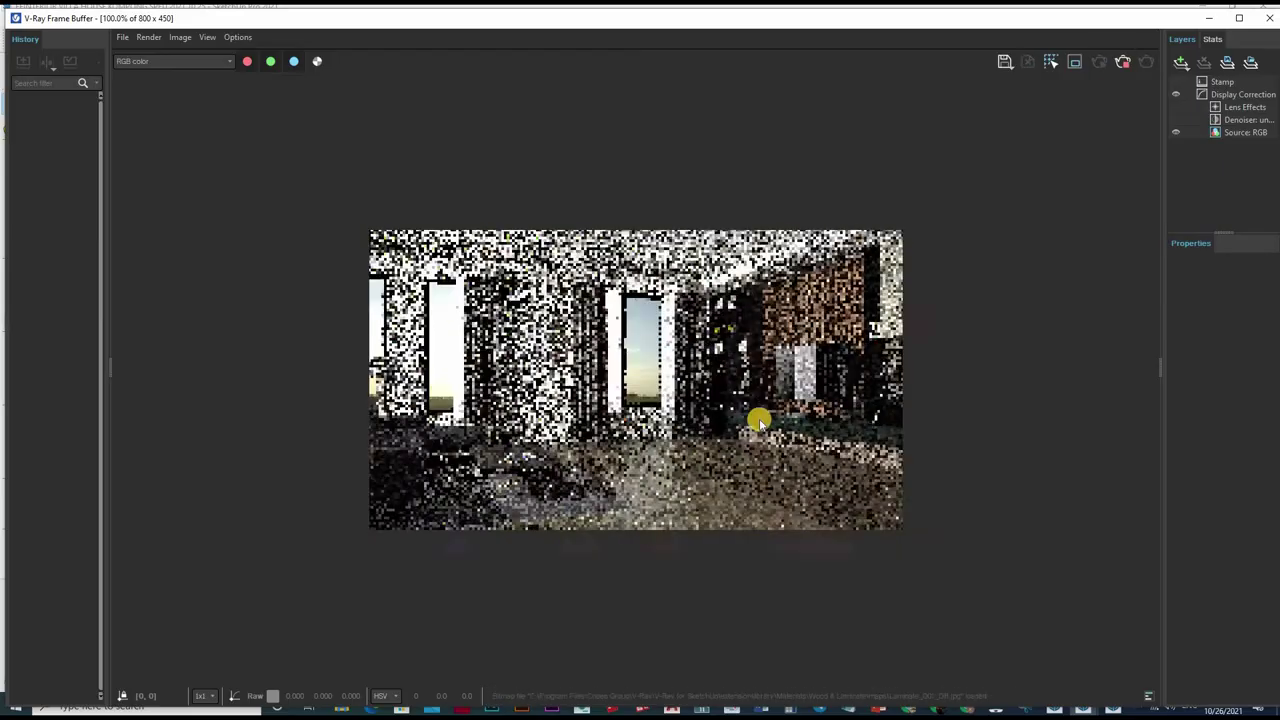
- Start and restart the render, resizing the Frame Buffer to float at the lower right
scroll(626, 430, up, 2)
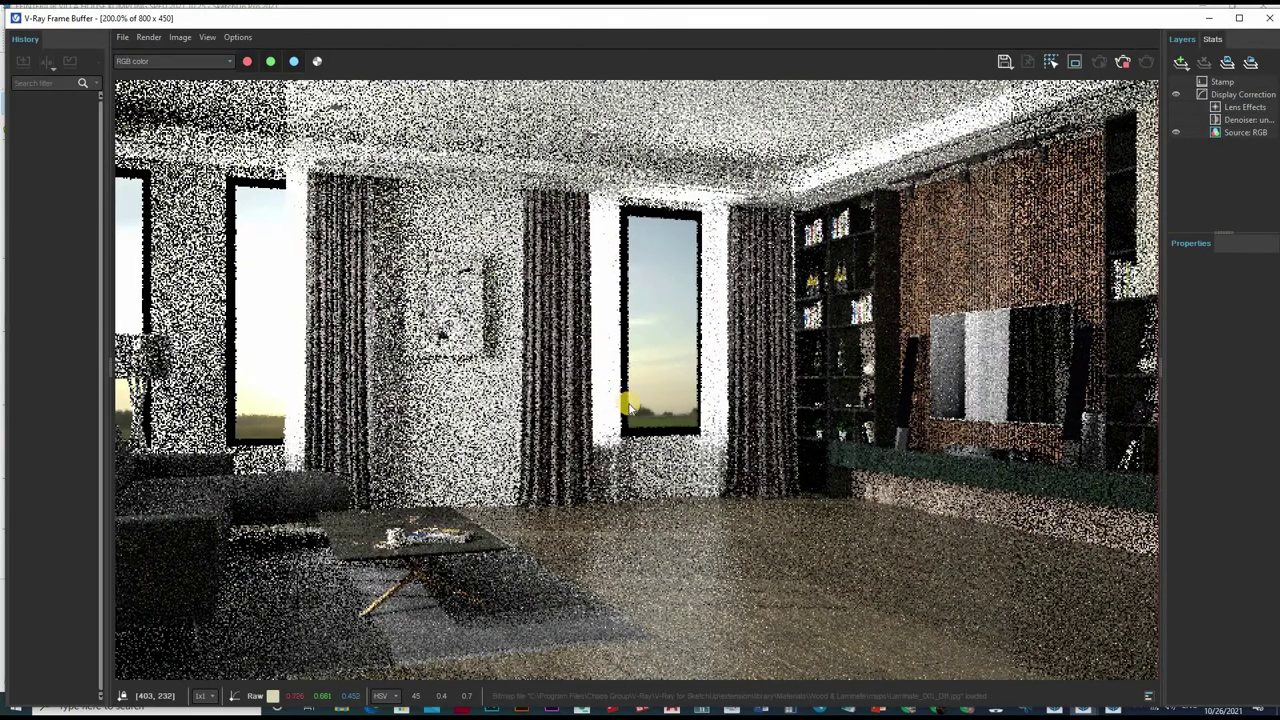
scroll(628, 410, down, 2)
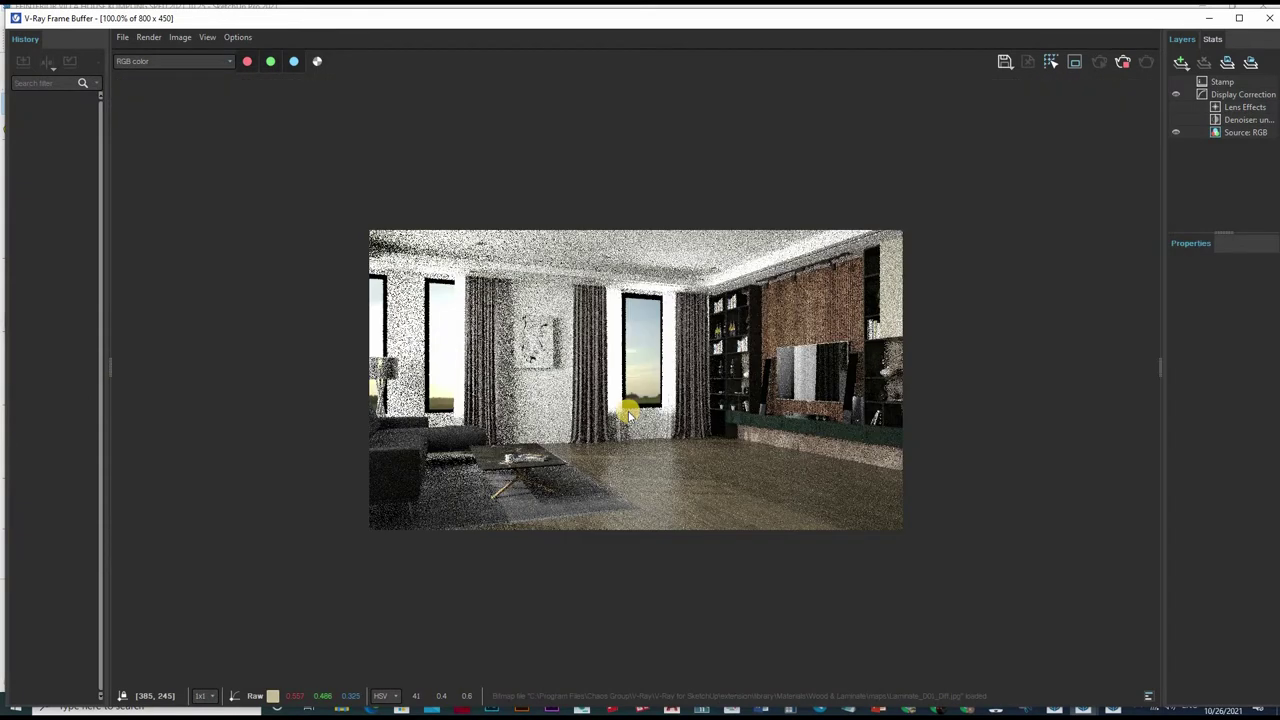
scroll(628, 420, up, 2)
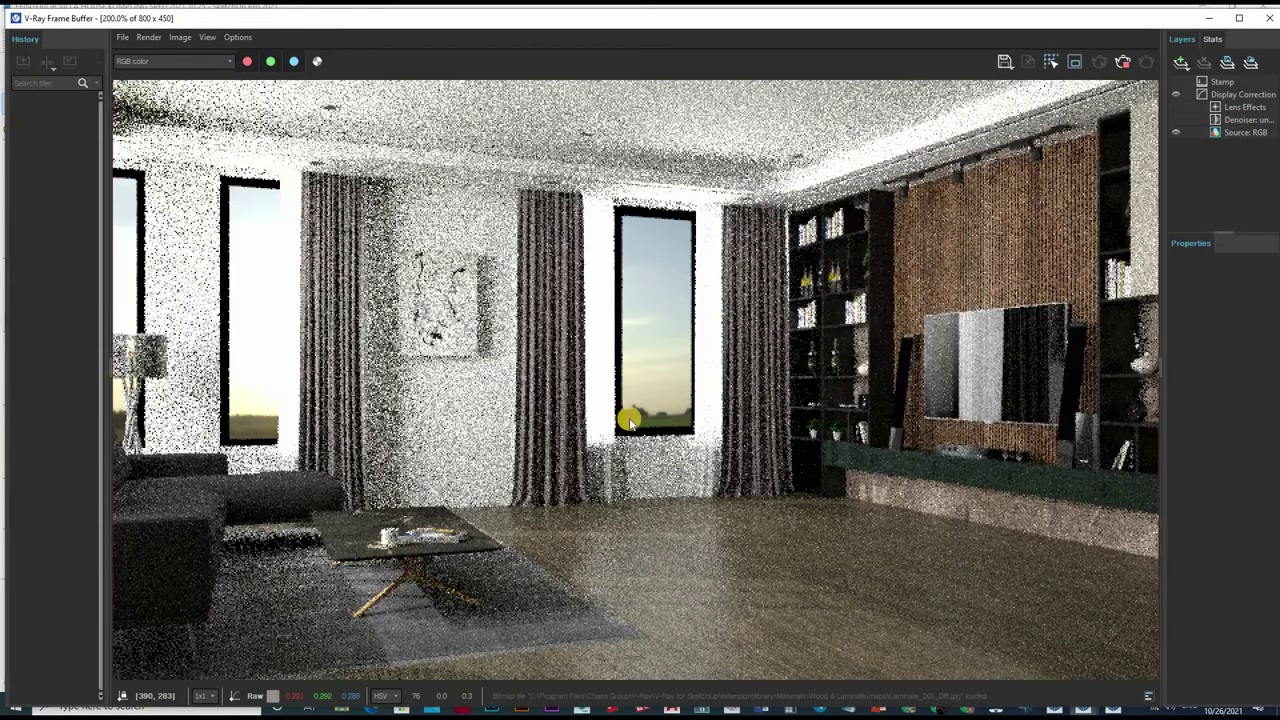
scroll(628, 422, down, 2)
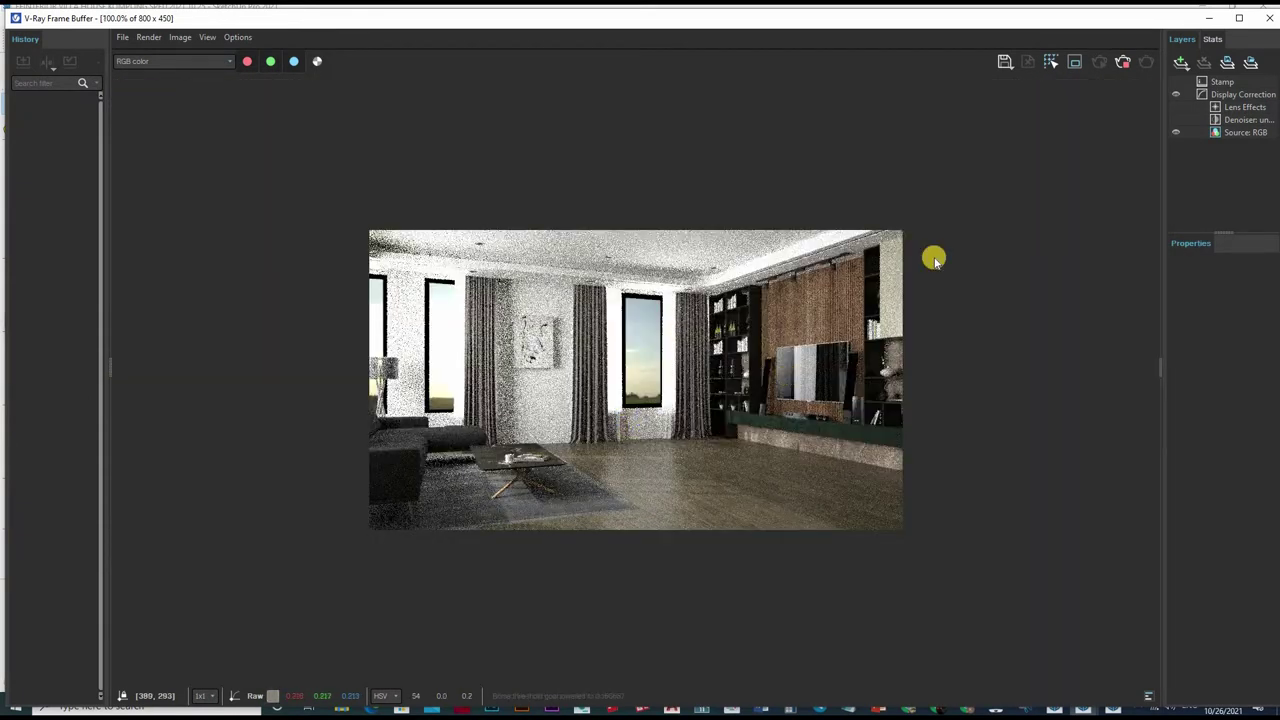
click(1124, 63)
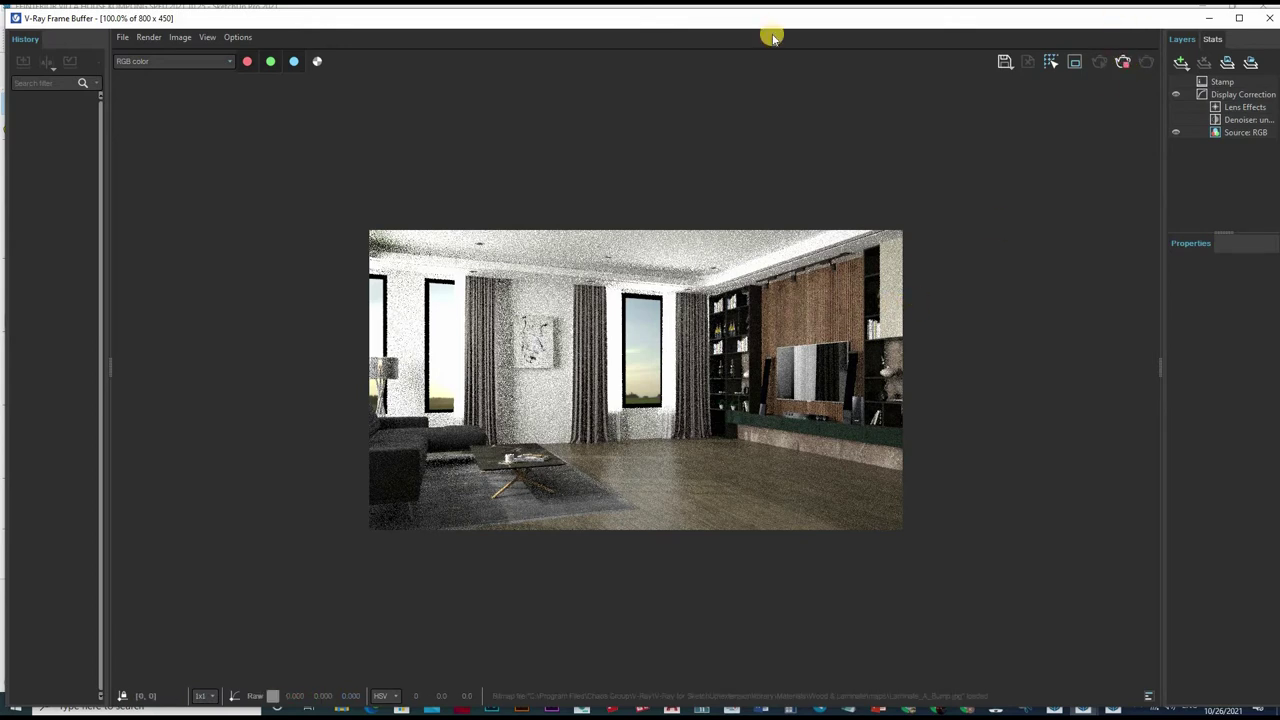
mouse_move(610, 18)
mouse_down()
mouse_move(669, 125)
mouse_move(651, 97)
mouse_up()
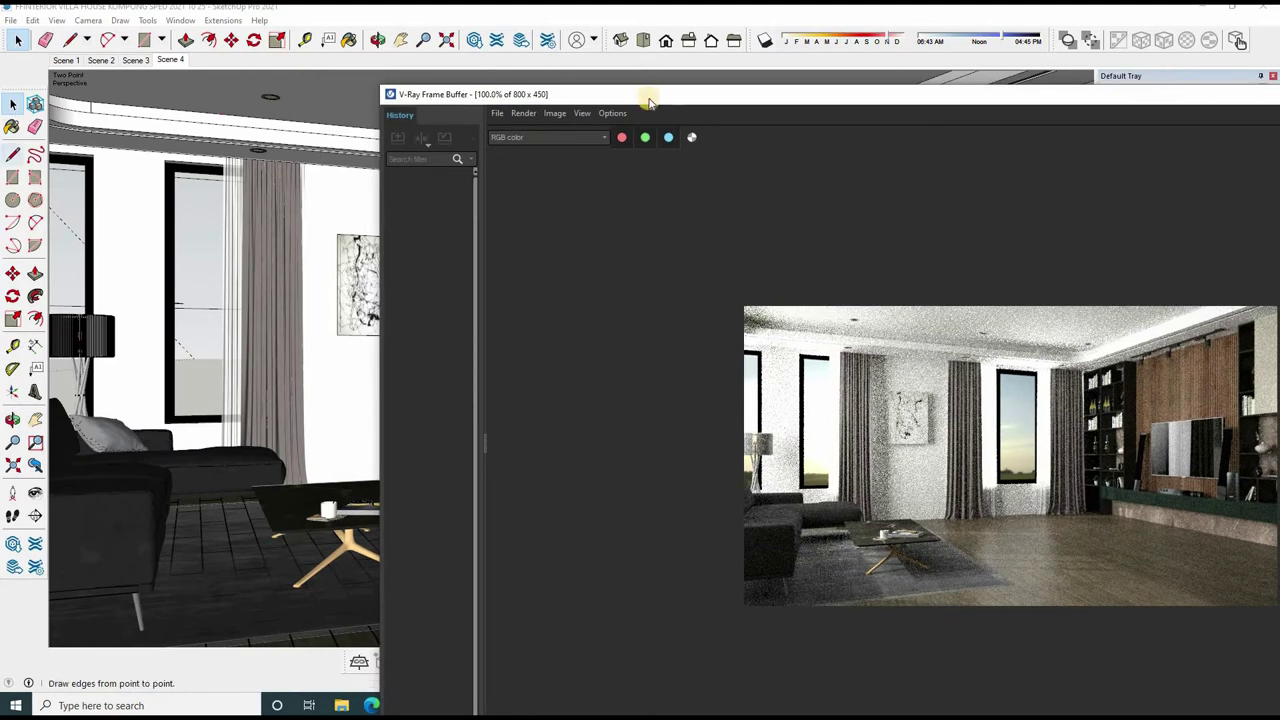
mouse_move(1117, 121)
mouse_down()
mouse_move(1185, 113)
mouse_move(231, 104)
mouse_up()
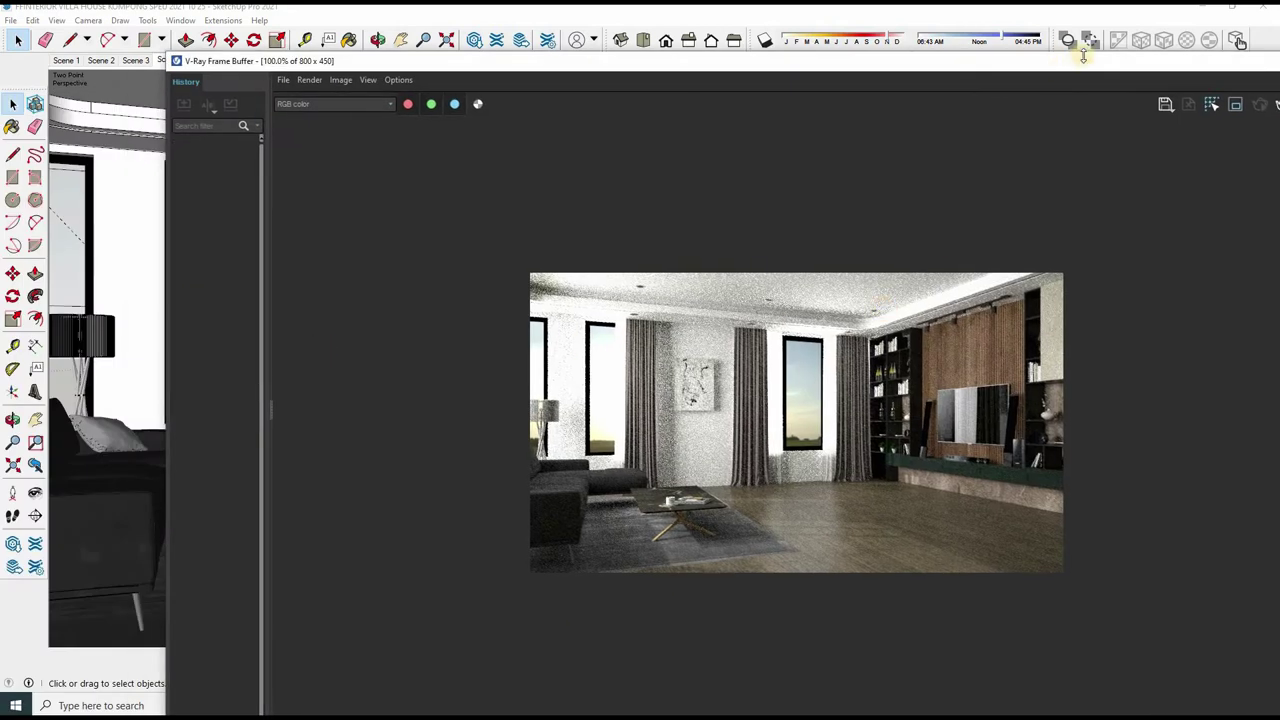
drag(1083, 55, 1090, 60)
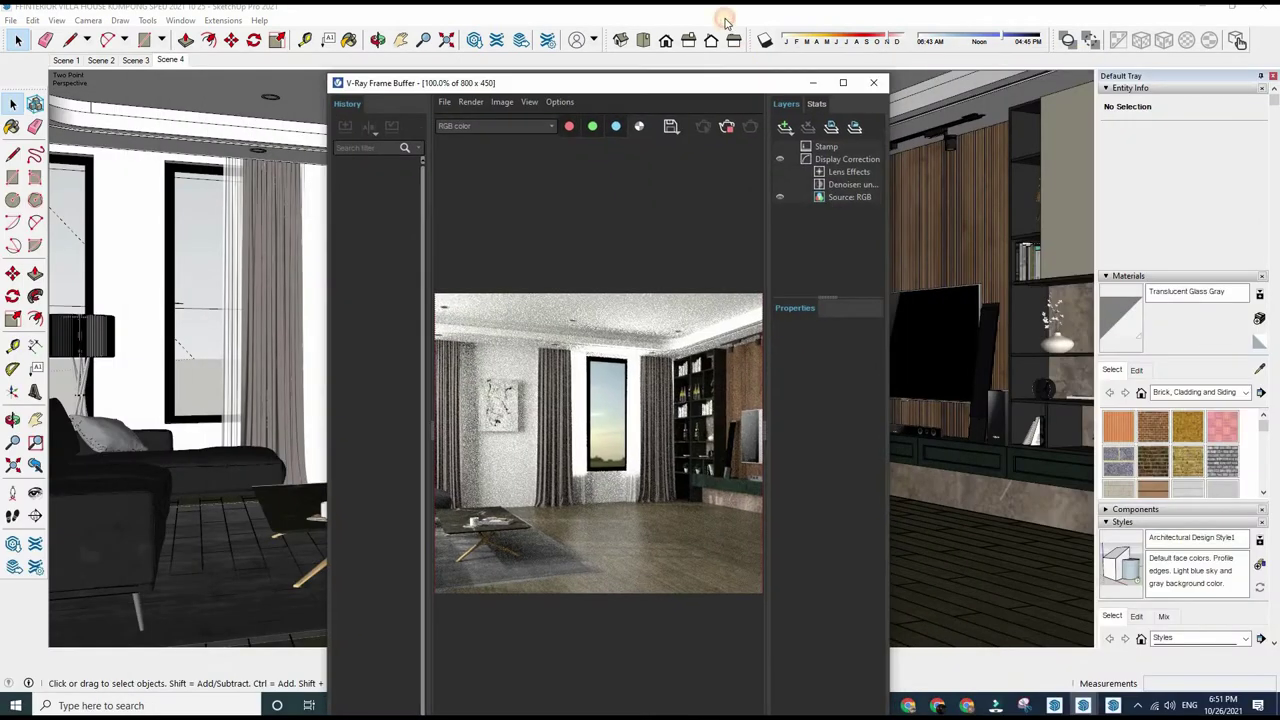
click(727, 126)
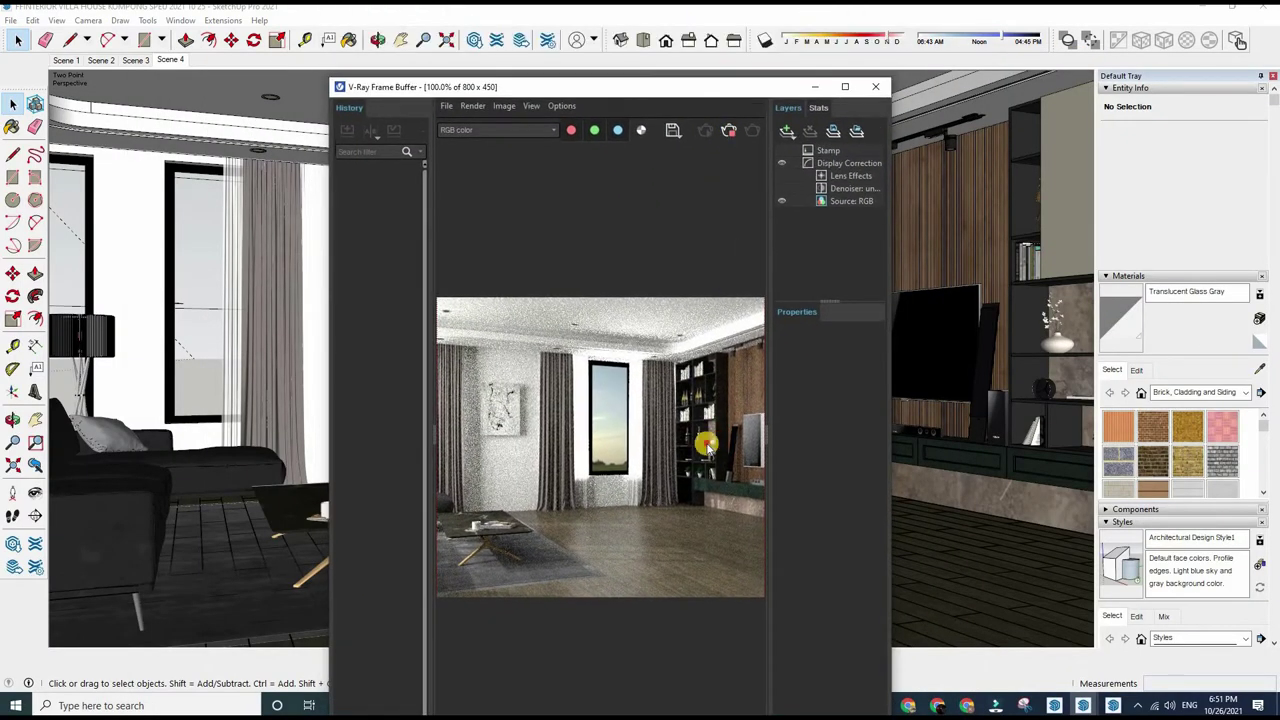
drag(707, 447, 781, 172)
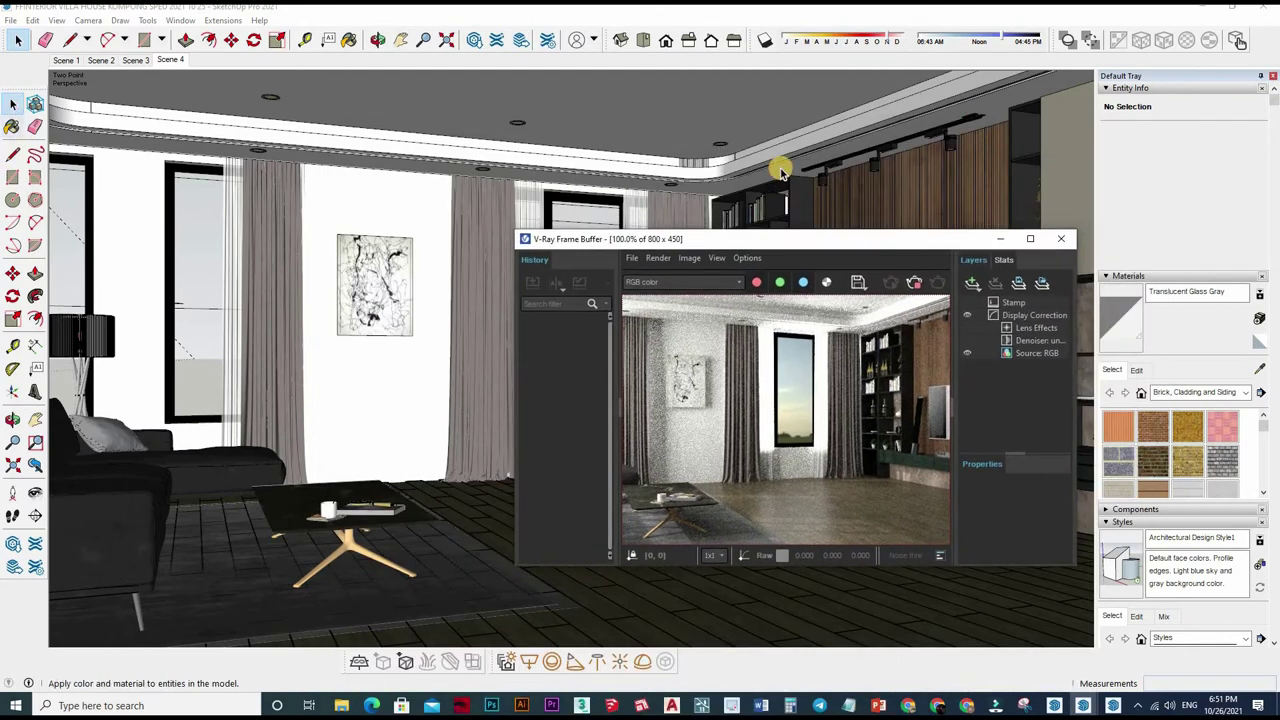
- Set Rectangle Light#1's intensity to 100 and start a new render
click(645, 148)
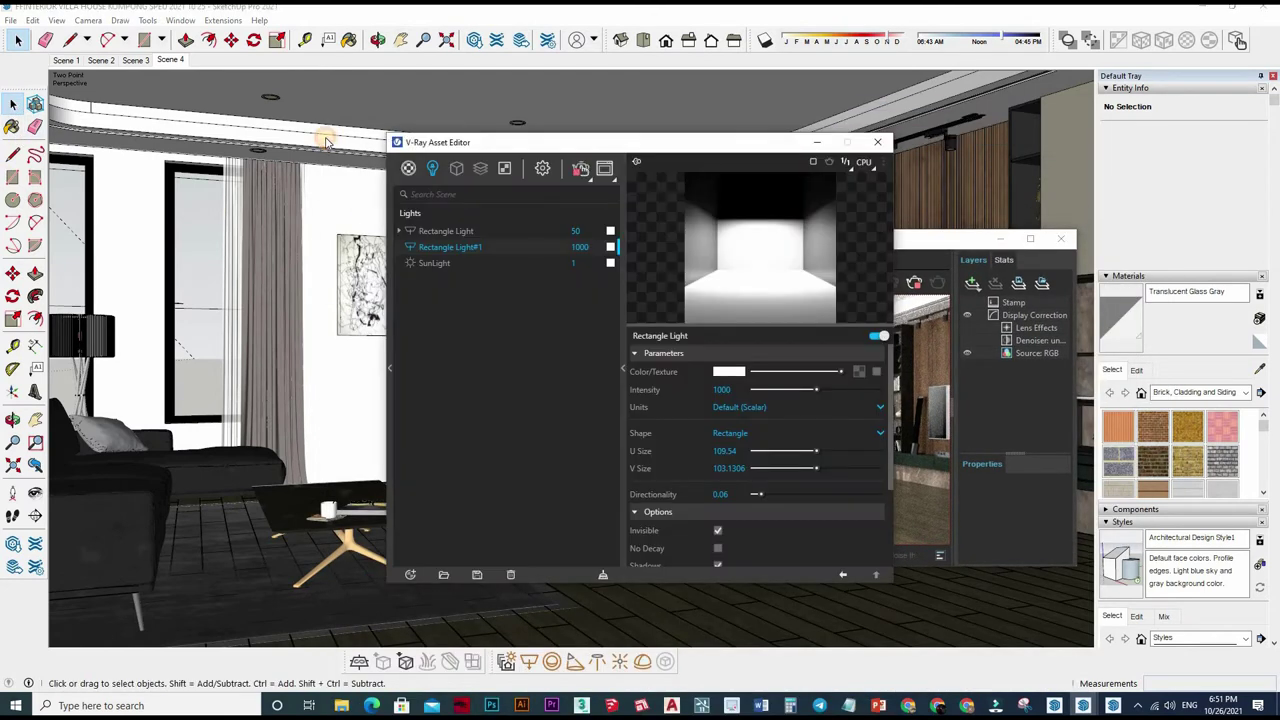
click(417, 378)
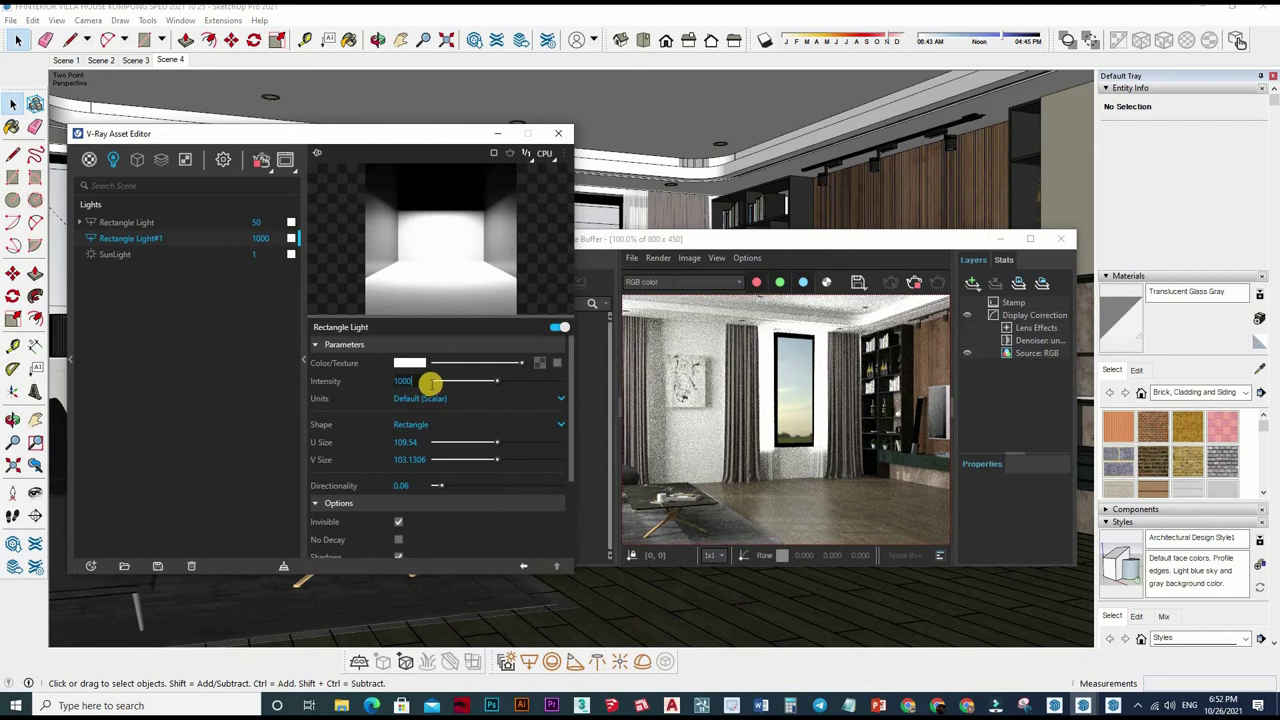
key(Return)
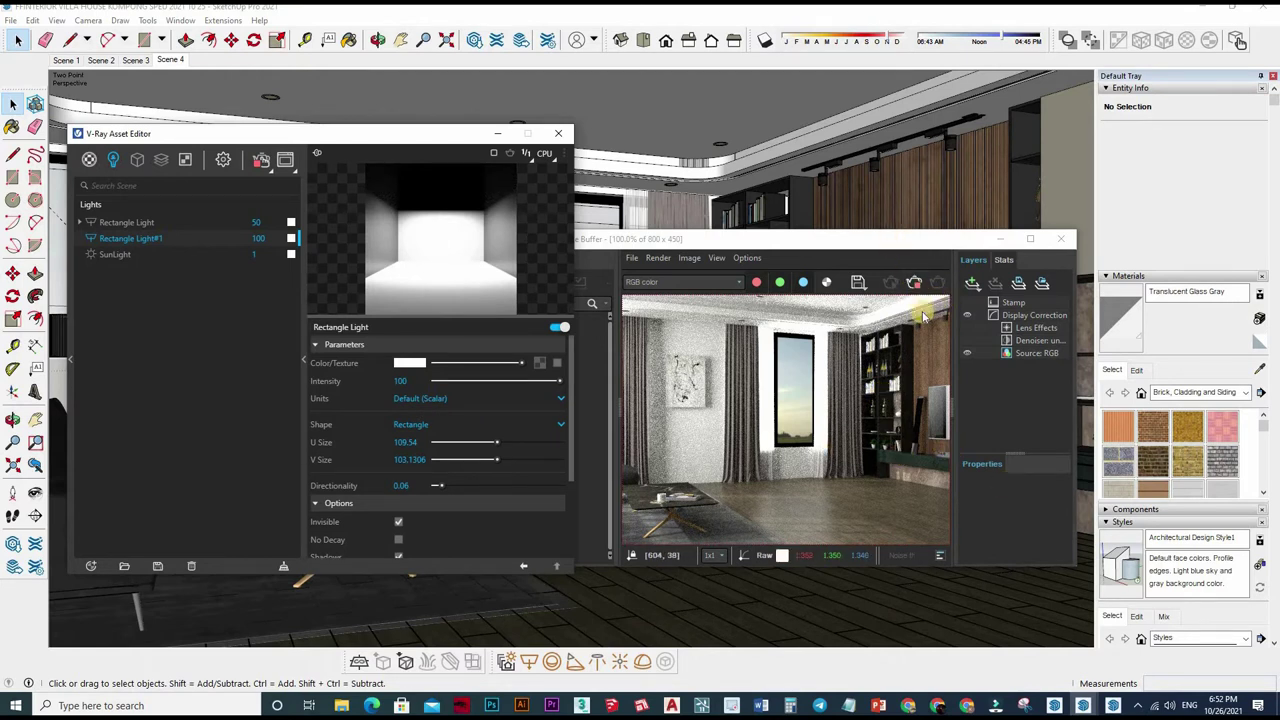
click(914, 282)
- Re-render the living room and zoom in and out to inspect the noise
click(1061, 238)
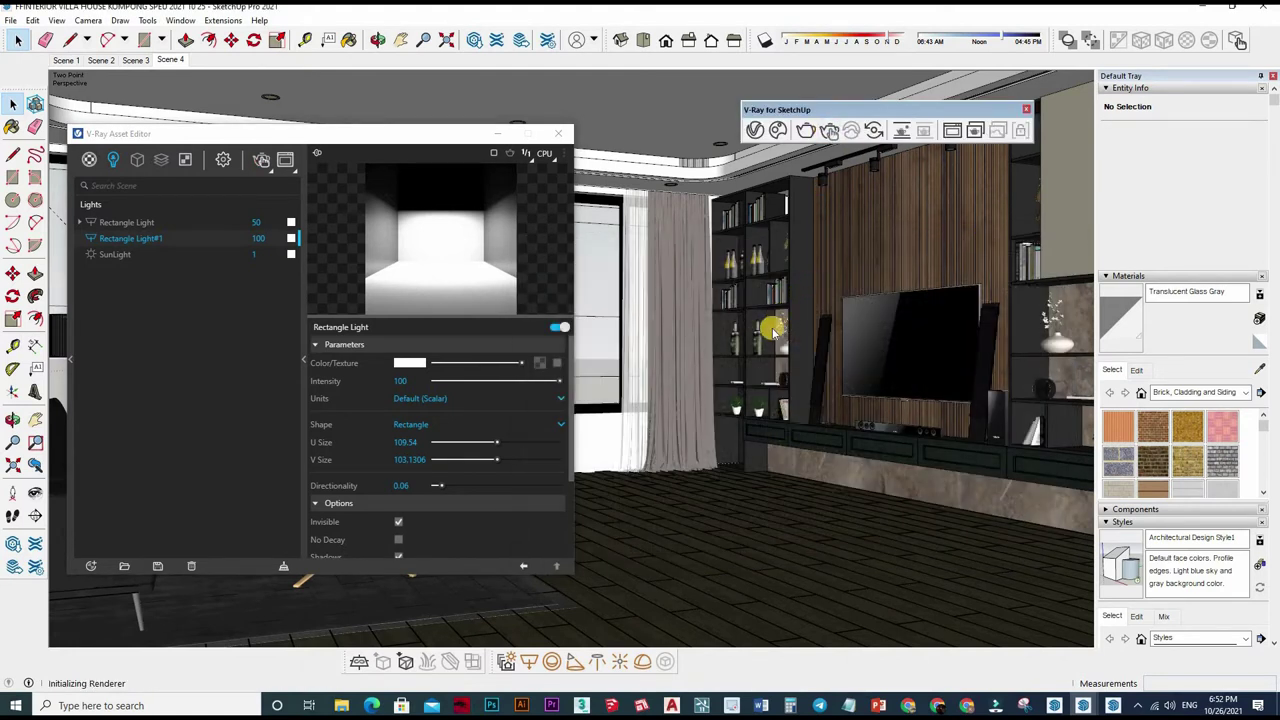
click(872, 198)
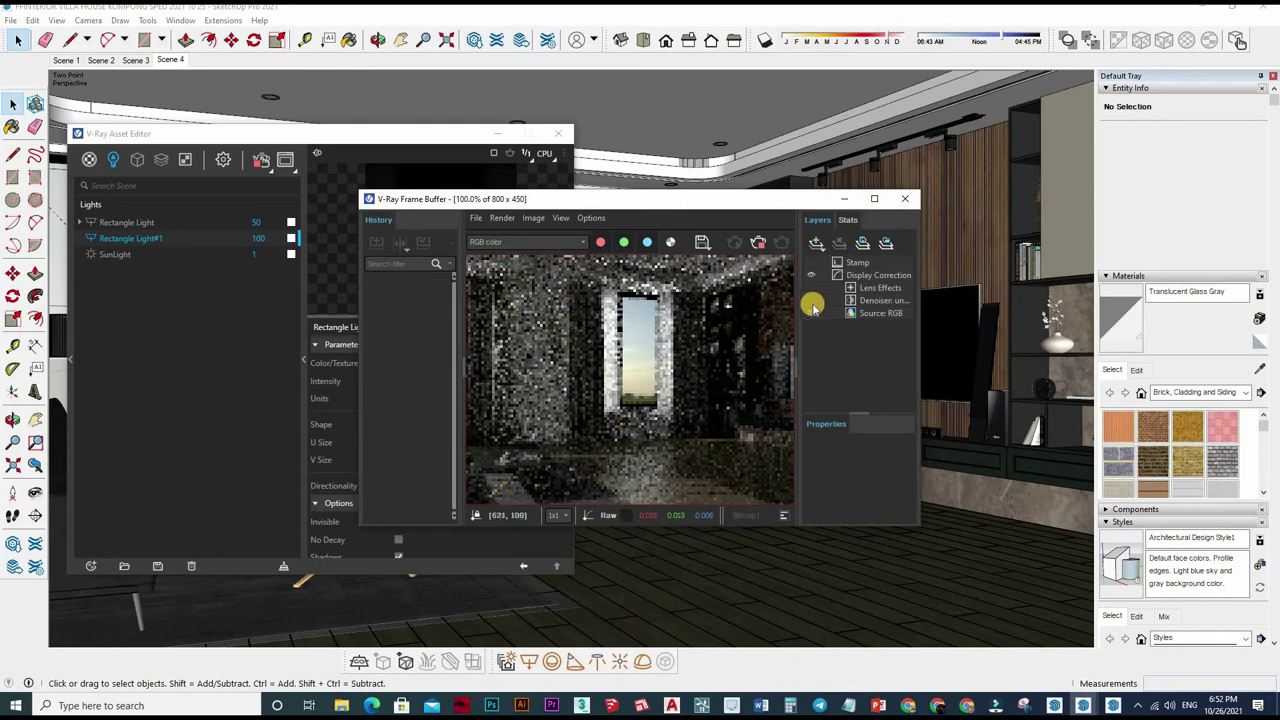
scroll(452, 360, up, 2)
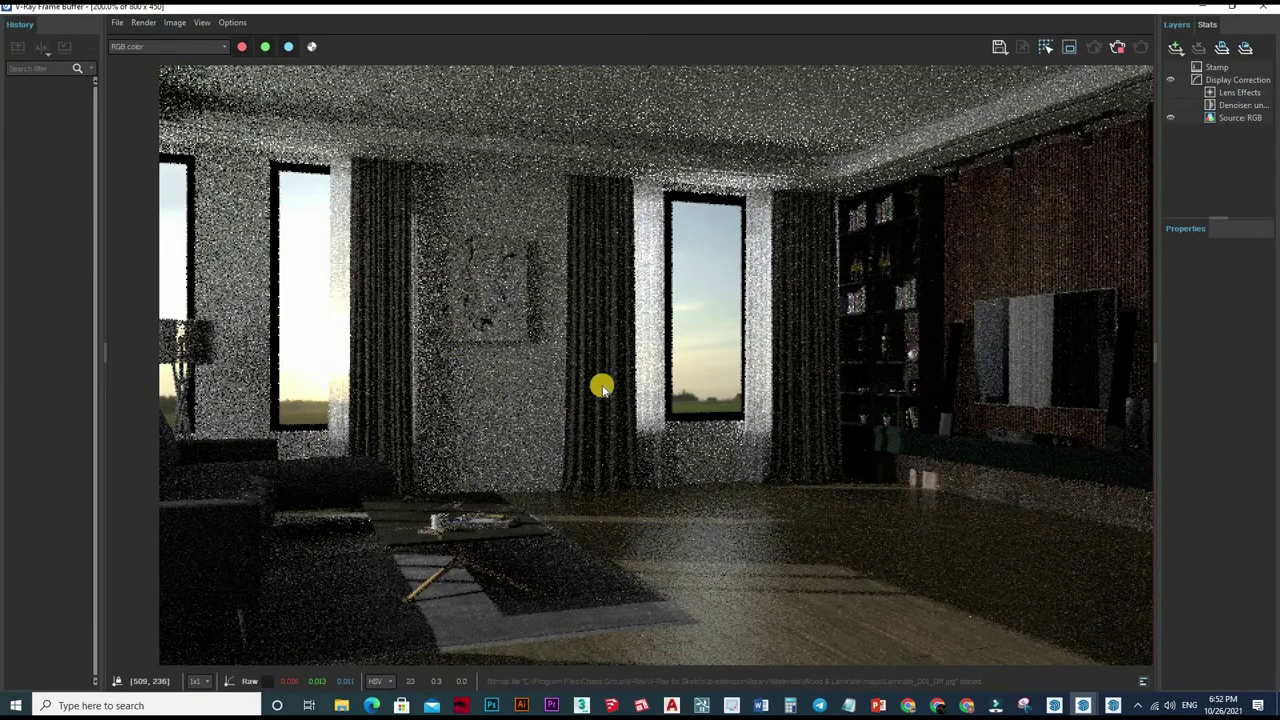
scroll(600, 385, down, 2)
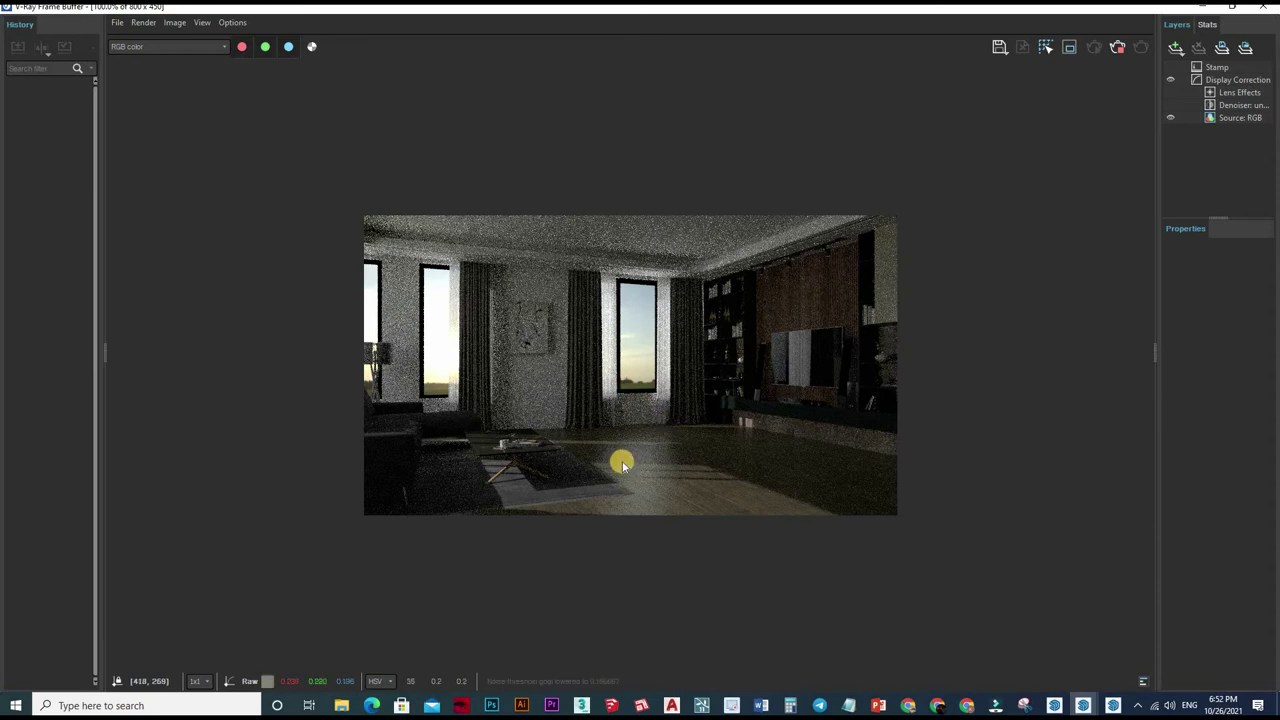
scroll(633, 456, up, 2)
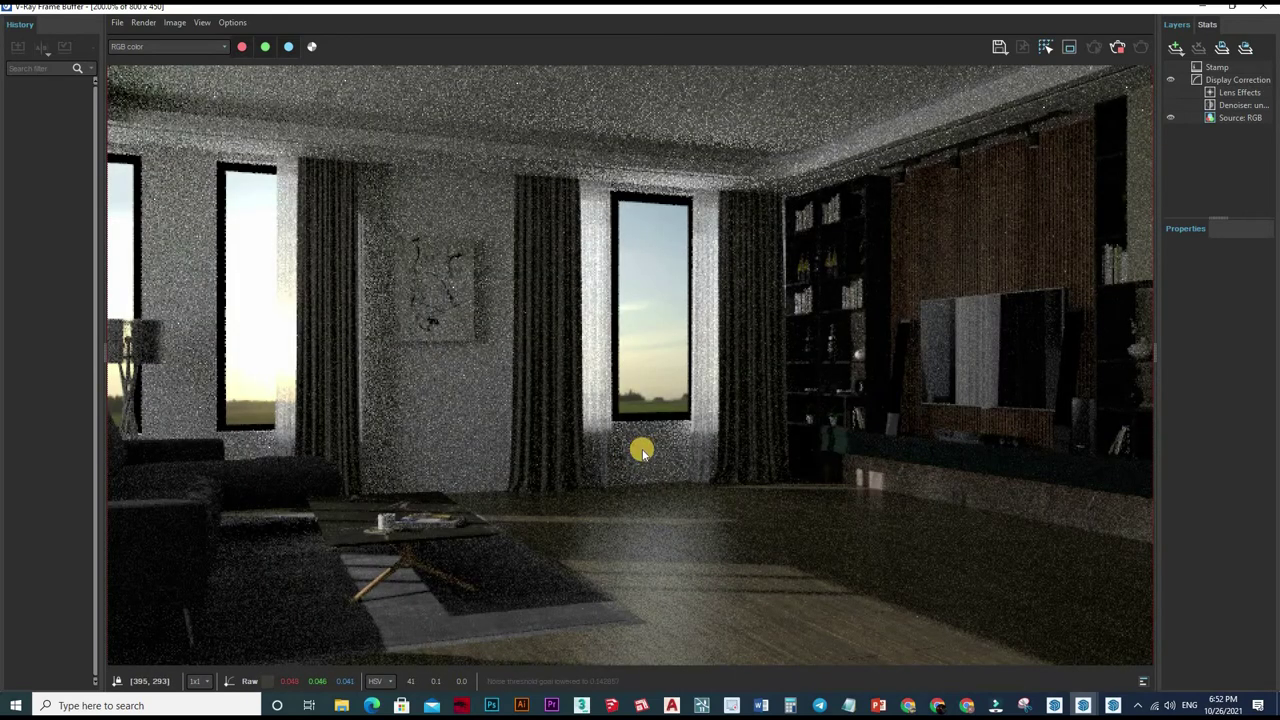
scroll(803, 474, down, 2)
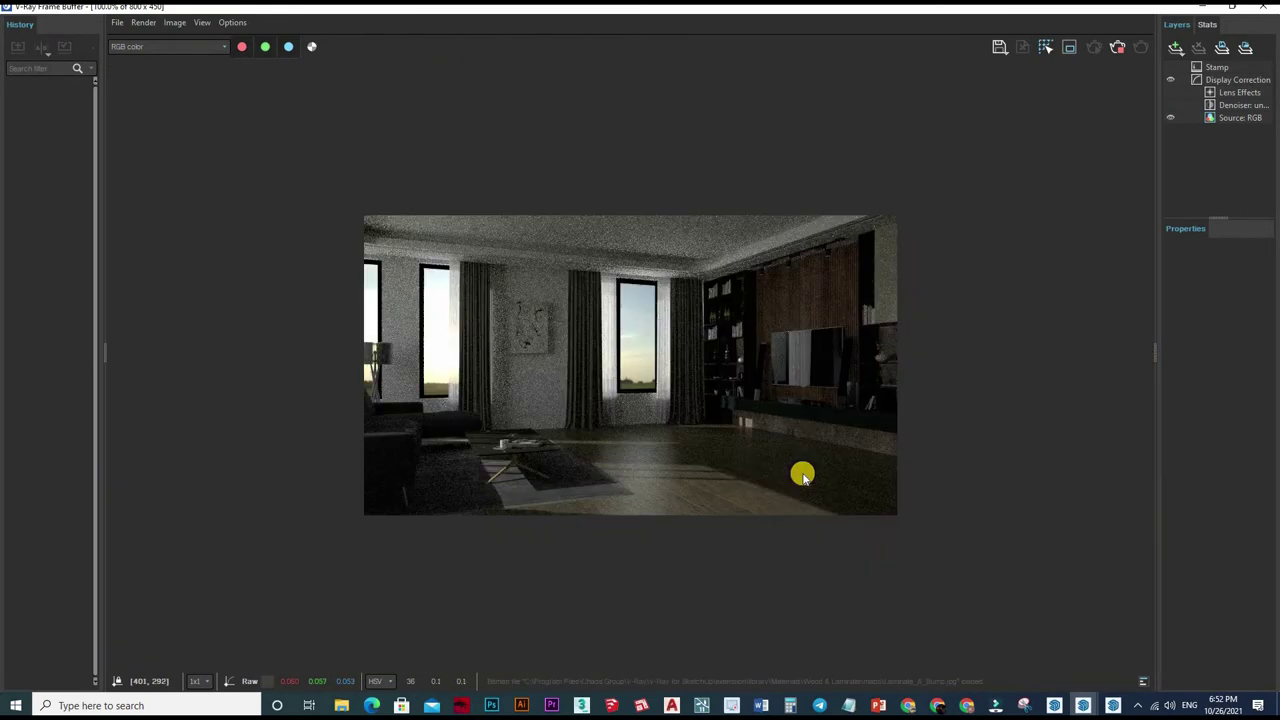
scroll(746, 457, up, 2)
scroll(1157, 141, down, 2)
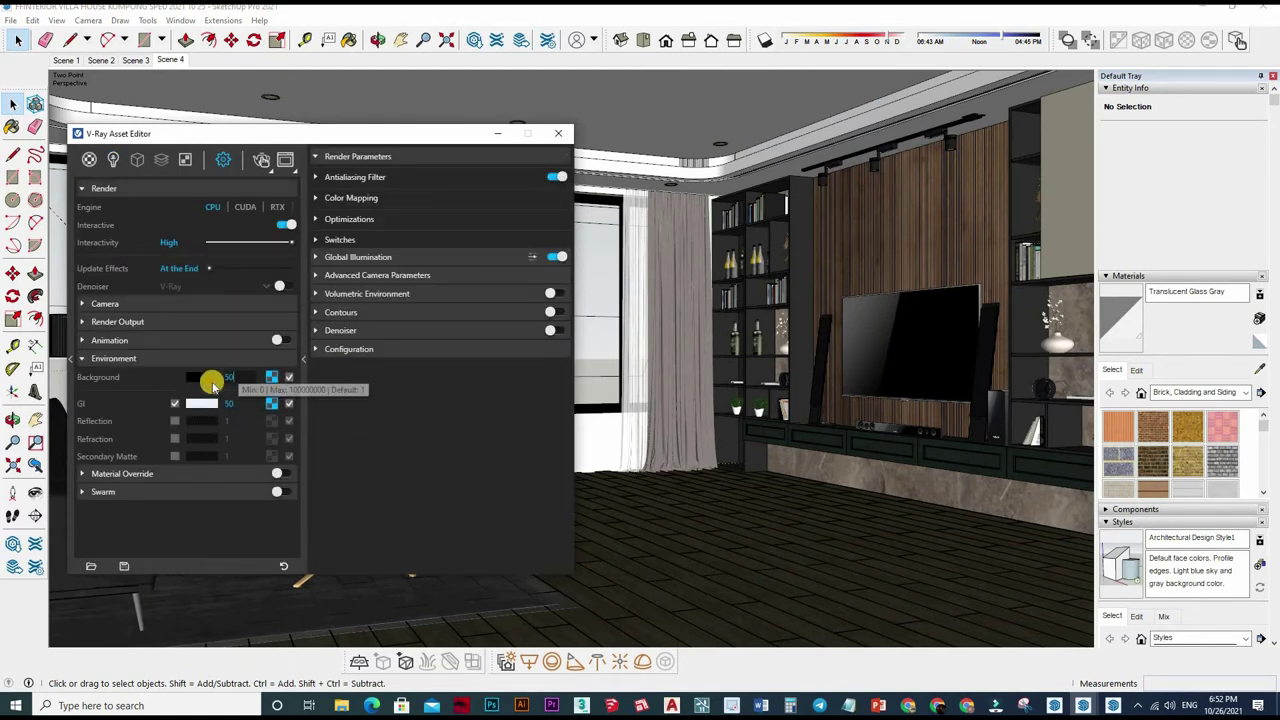
- Set environment background to 75 and camera exposure value to 13.5, then re-render
text(75)
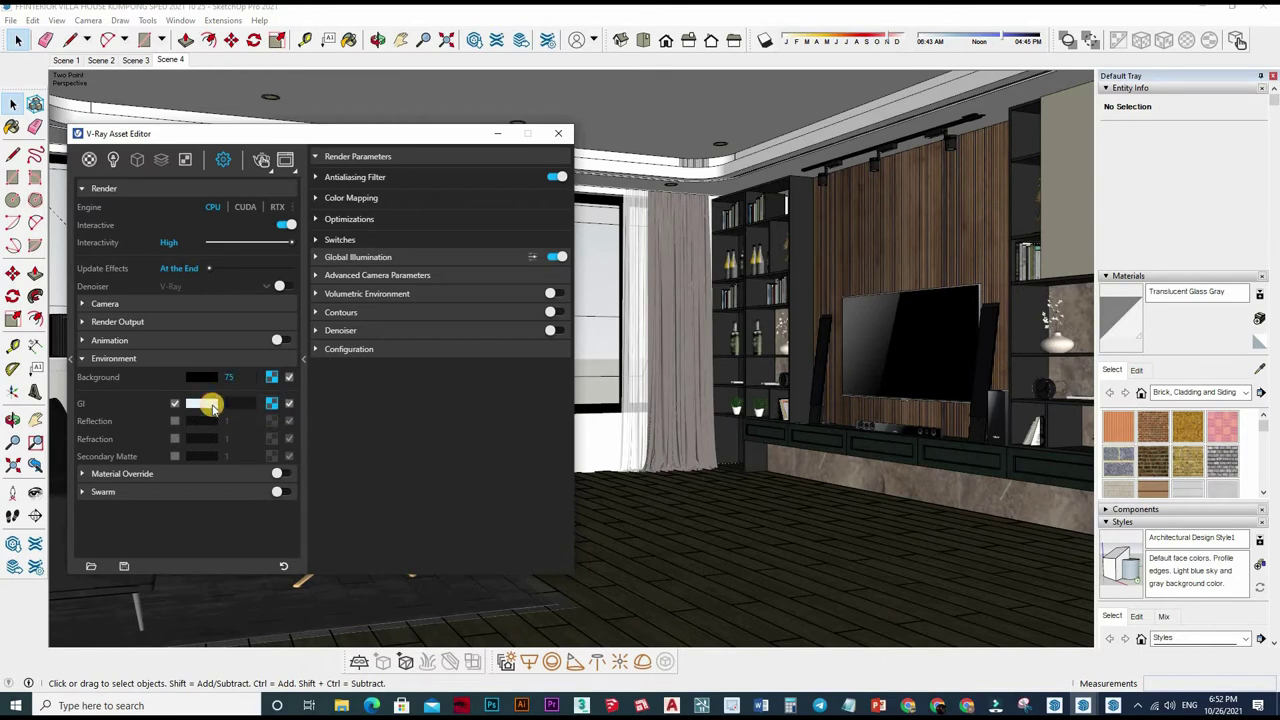
click(150, 303)
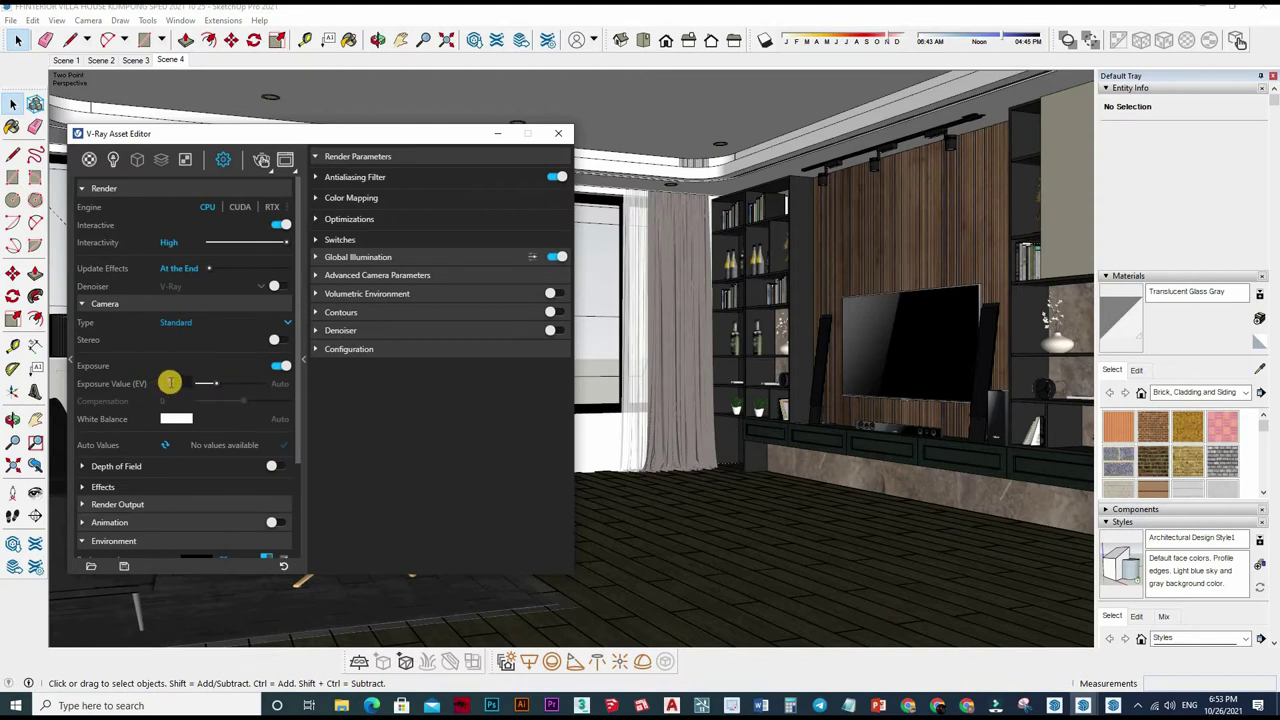
text(.5)
key(Return)
click(558, 133)
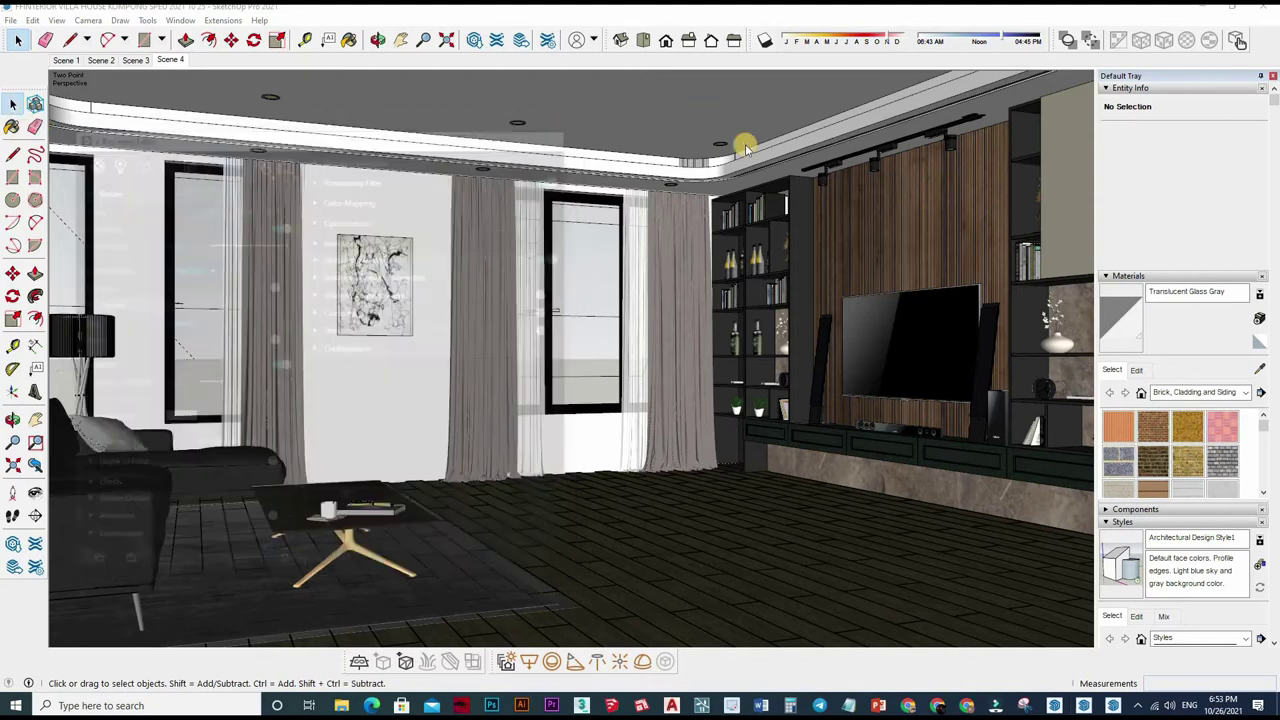
click(829, 130)
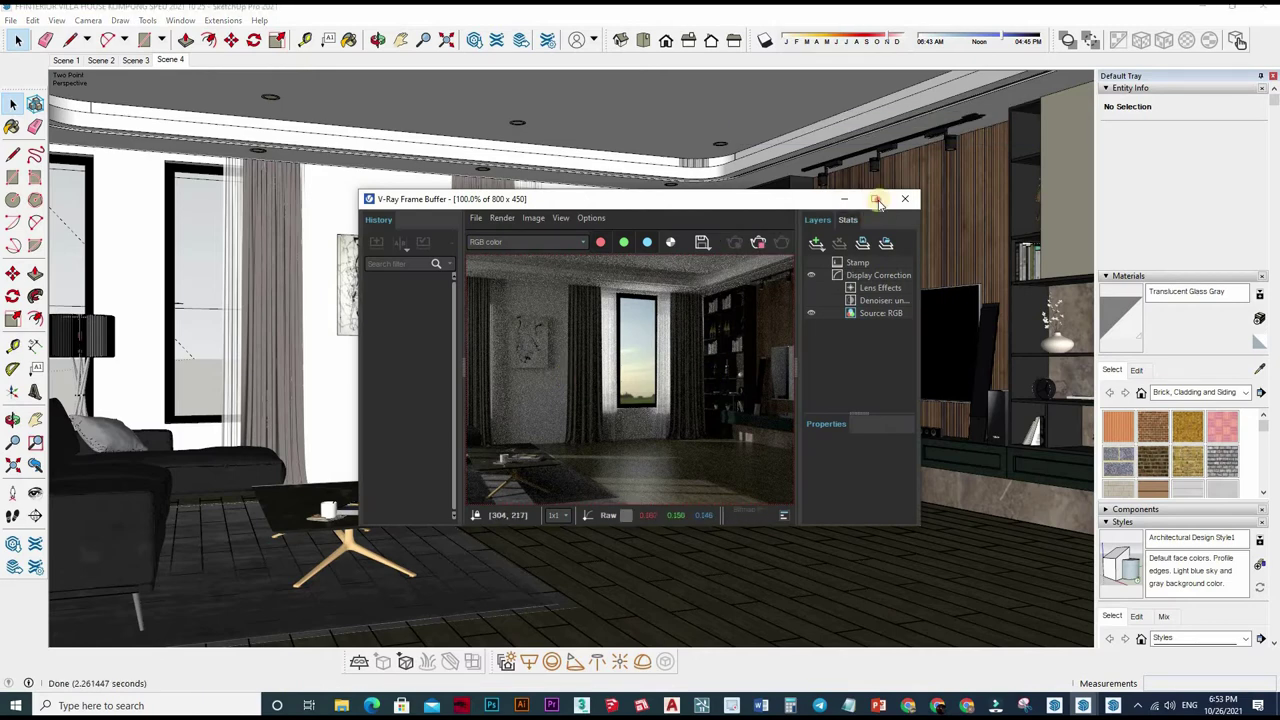
- Maximize the Frame Buffer and zoom out over the brighter render
click(876, 201)
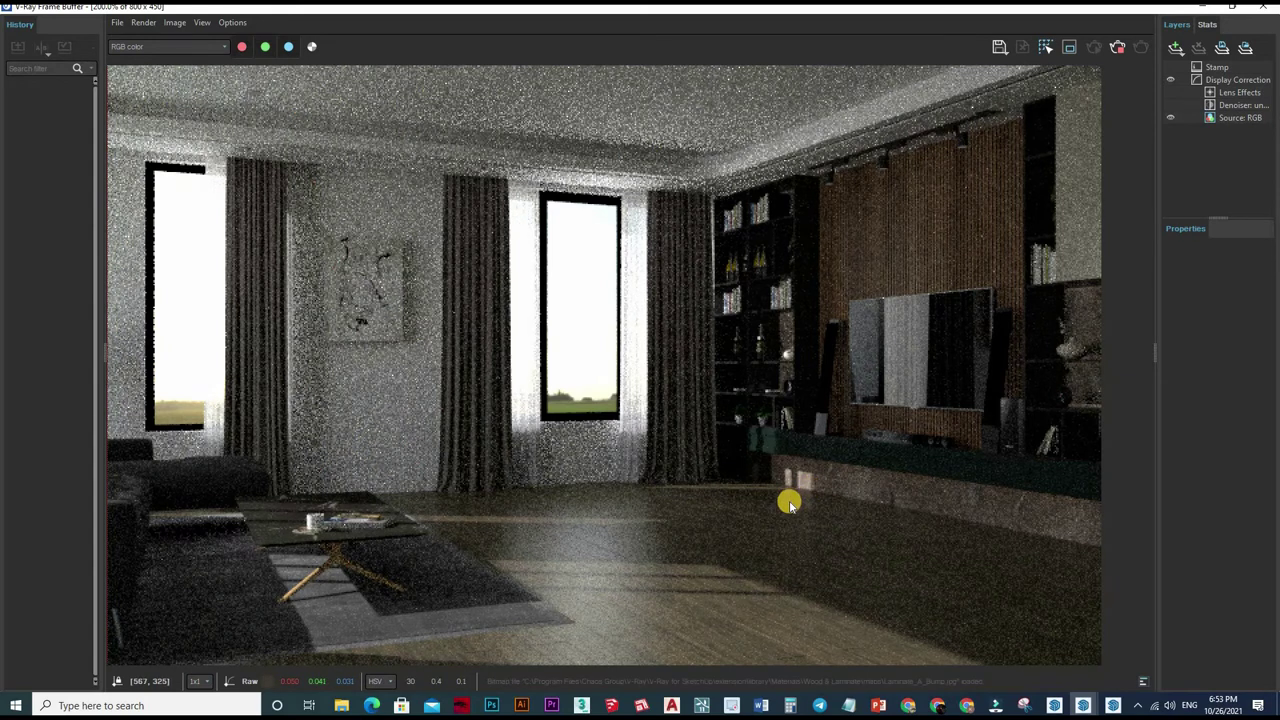
scroll(658, 440, down, 1)
scroll(658, 440, down, 1)
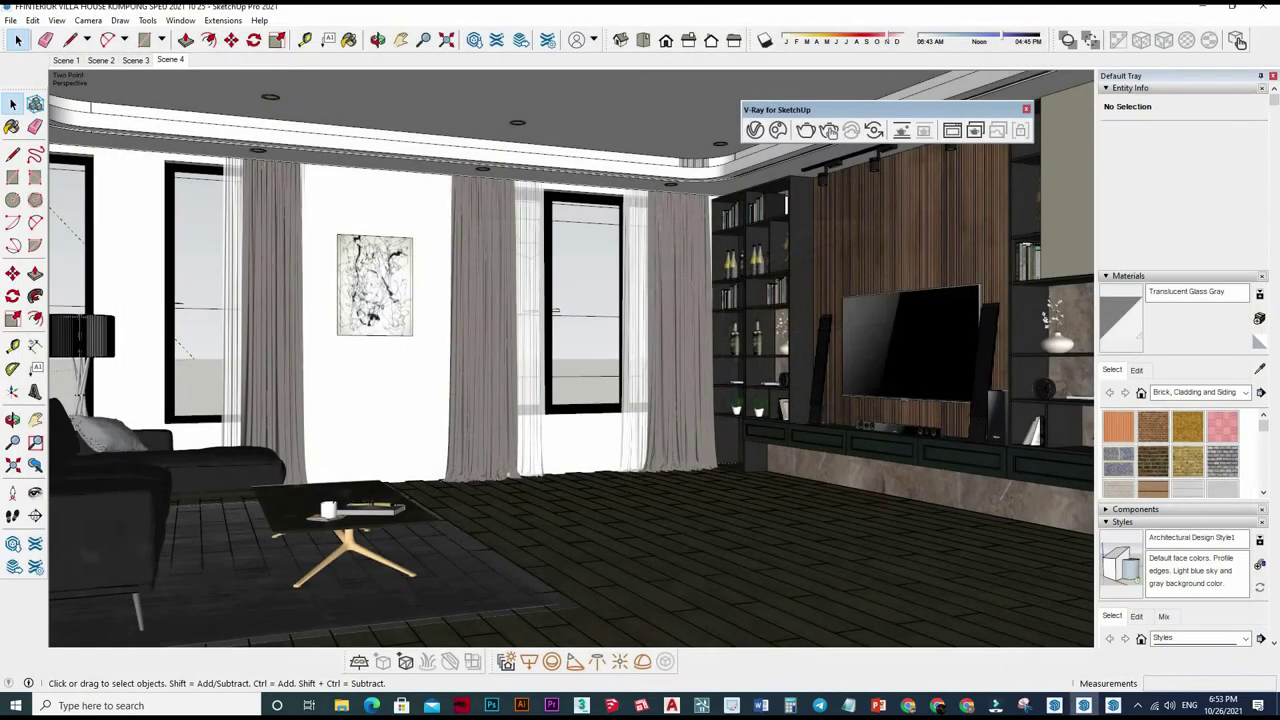
- Orbit up to the ceiling and sample the downlight's material
middle_drag(613, 245, 1195, 355)
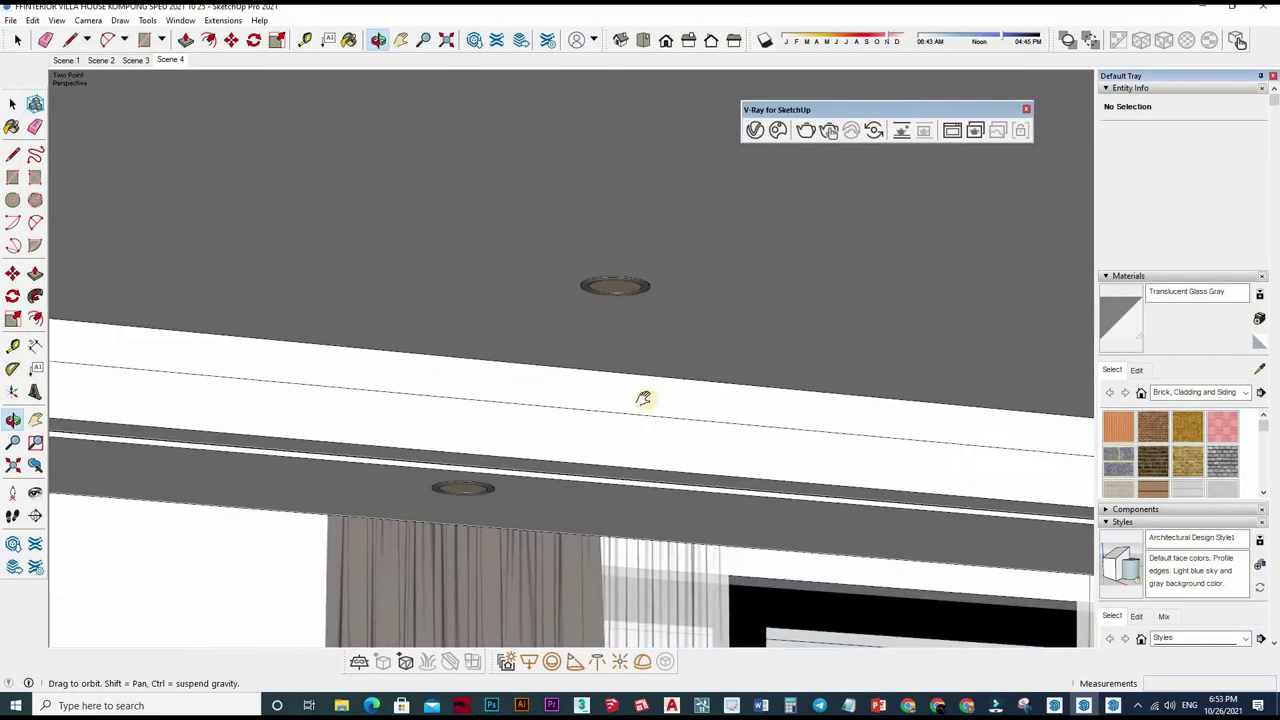
key(space)
key(b)
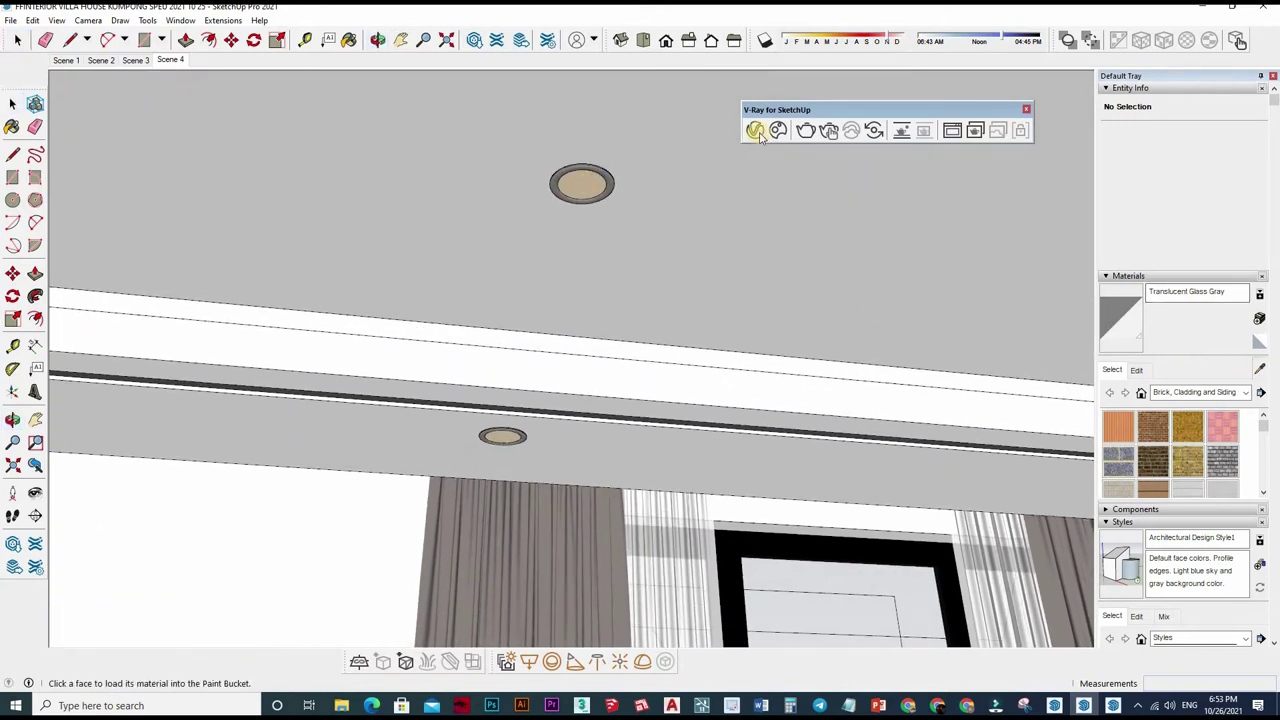
alt+click(708, 300)
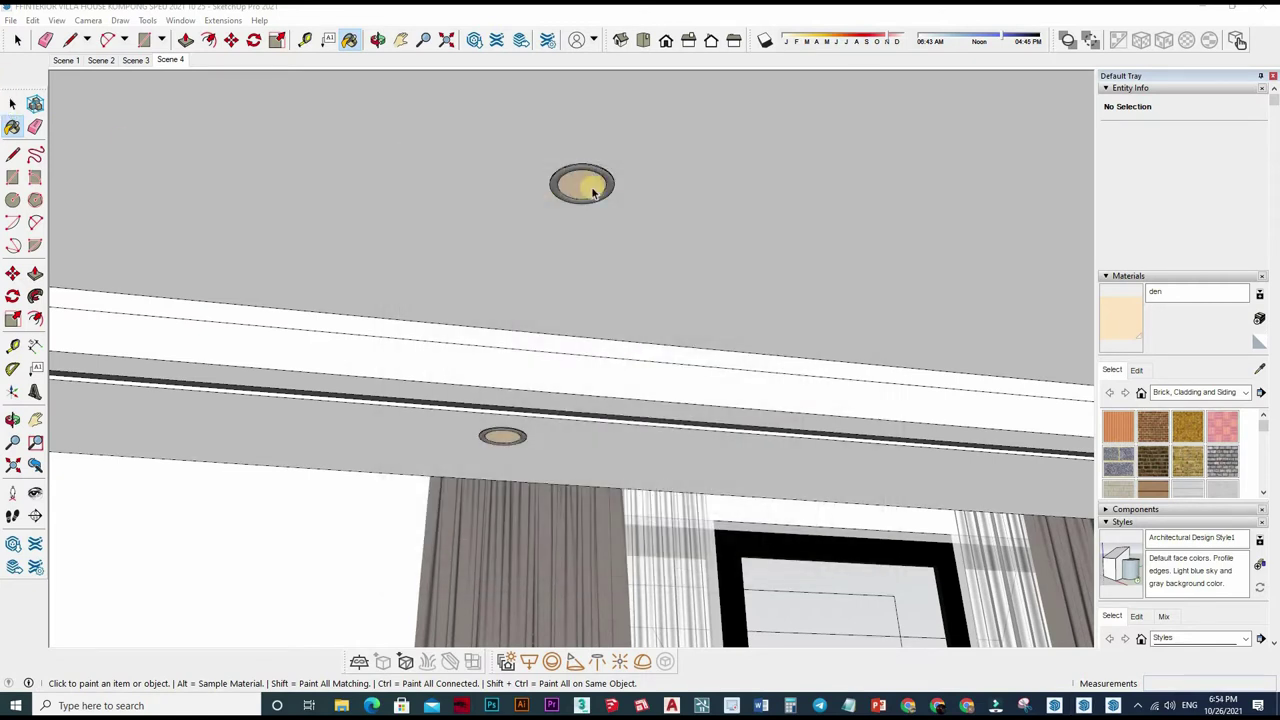
key(space)
- Select the downlight's lens face inside its group and paint it with Colors > Color C02
double_click(582, 188)
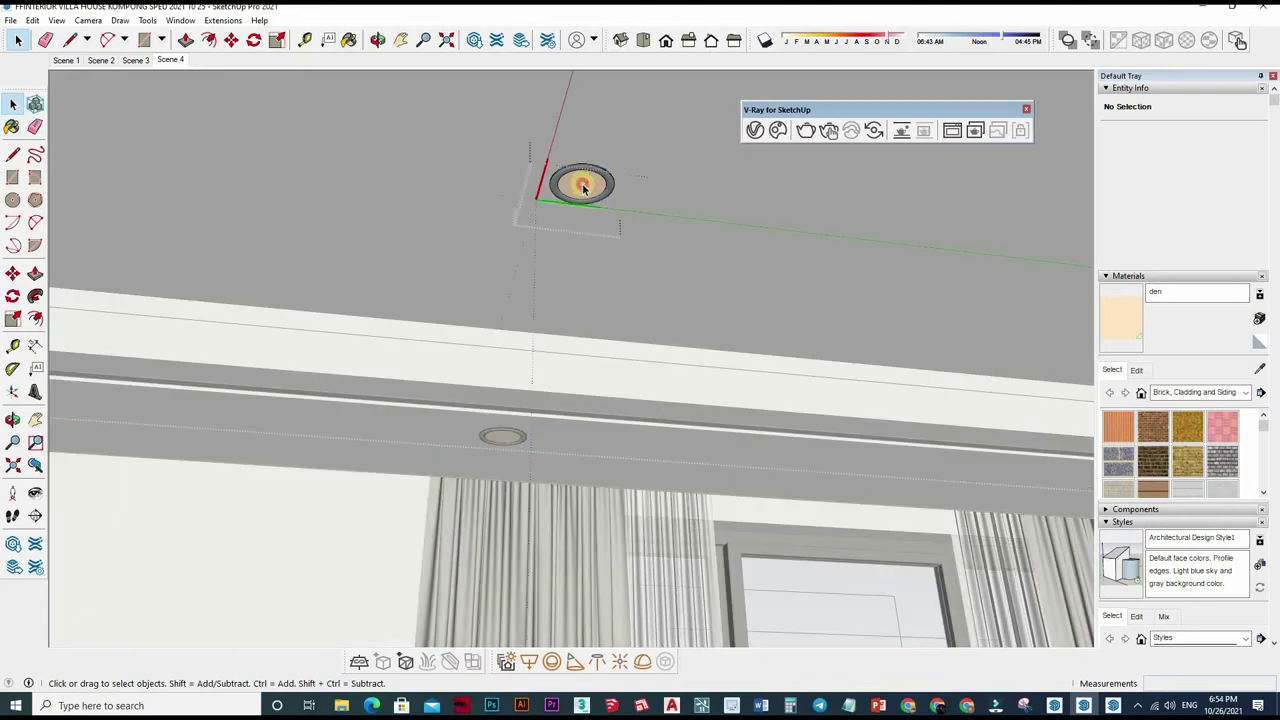
key(ctrl+a)
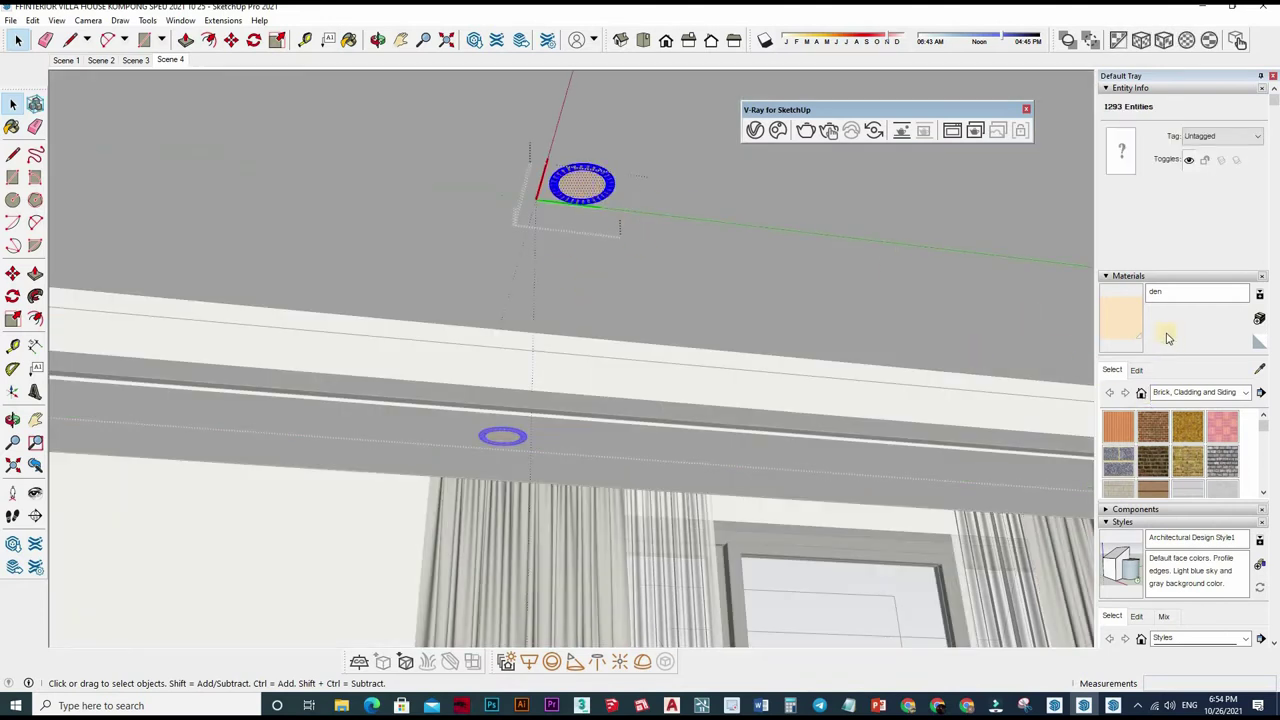
click(1147, 318)
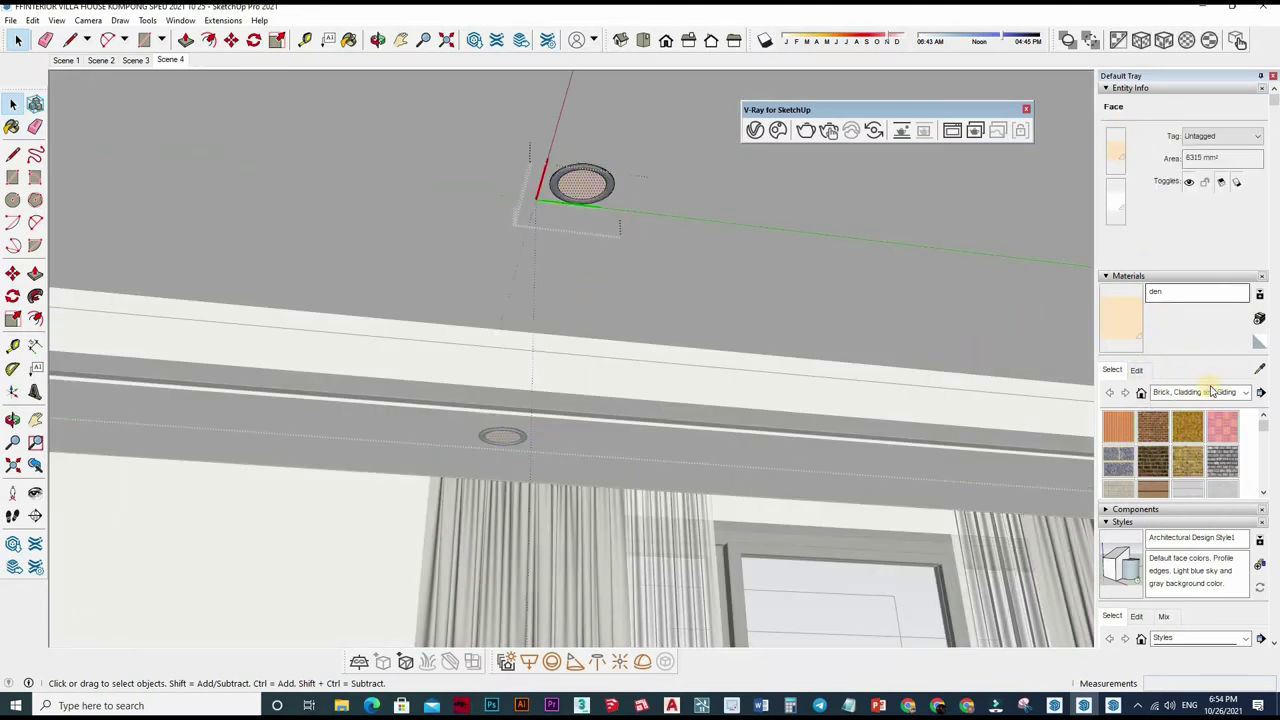
click(1211, 391)
click(1197, 465)
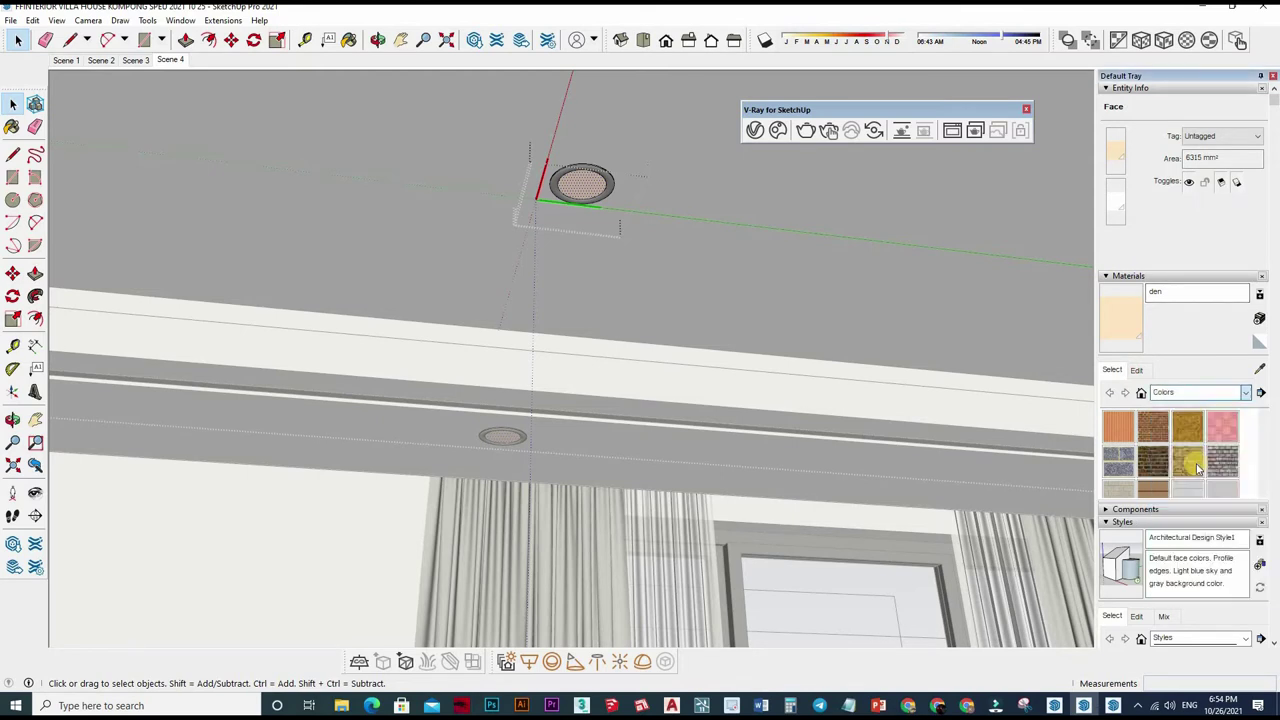
click(1152, 483)
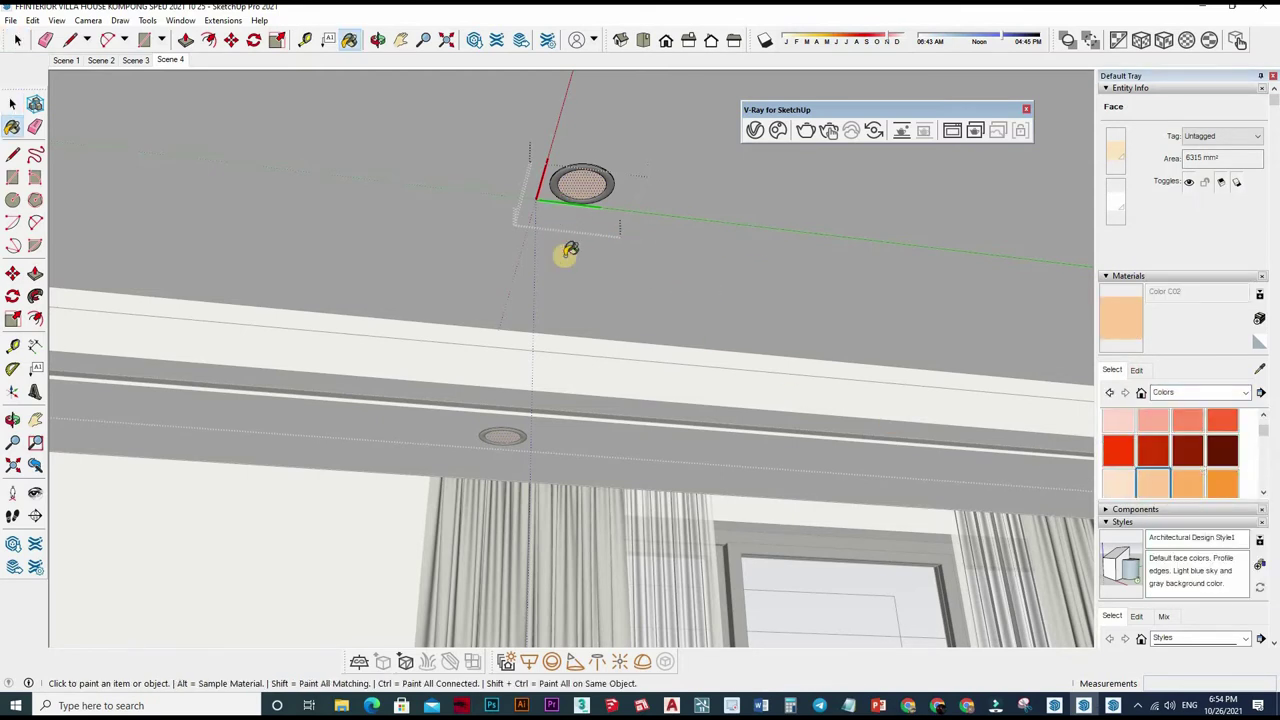
key(space)
mouse_move(674, 303)
middle_down()
mouse_move(851, 177)
mouse_move(843, 195)
middle_up()
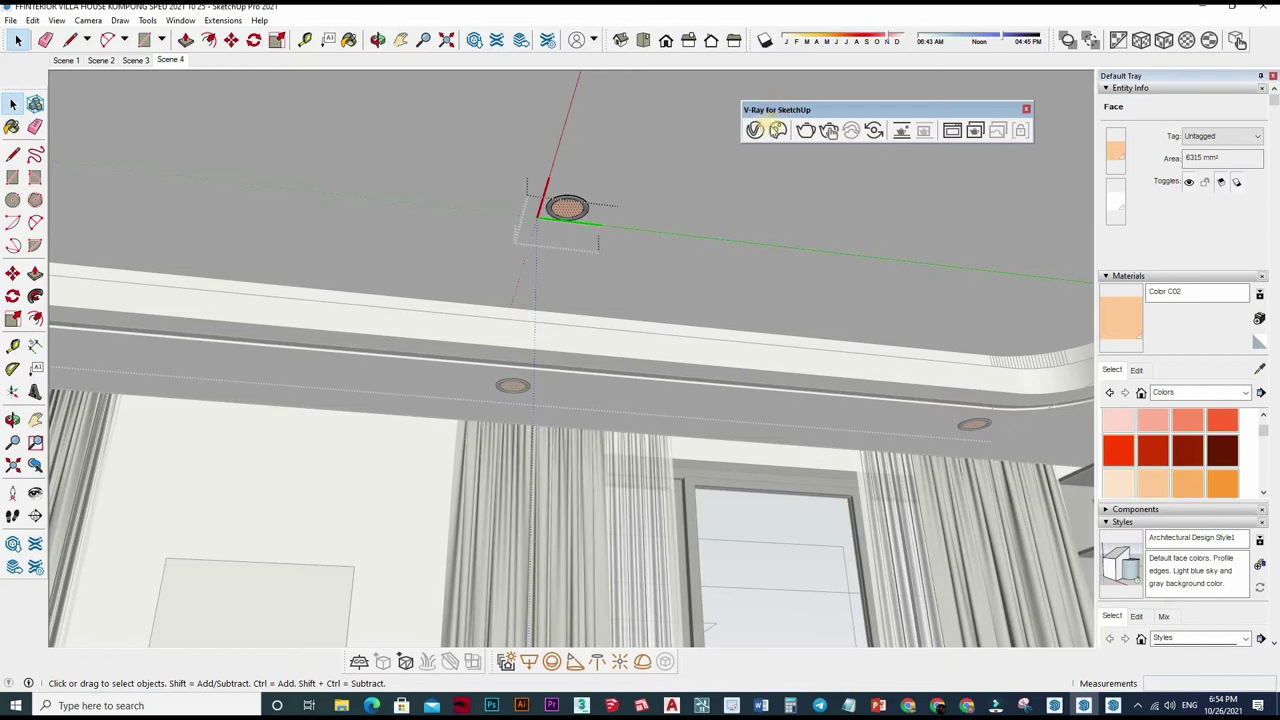
click(777, 130)
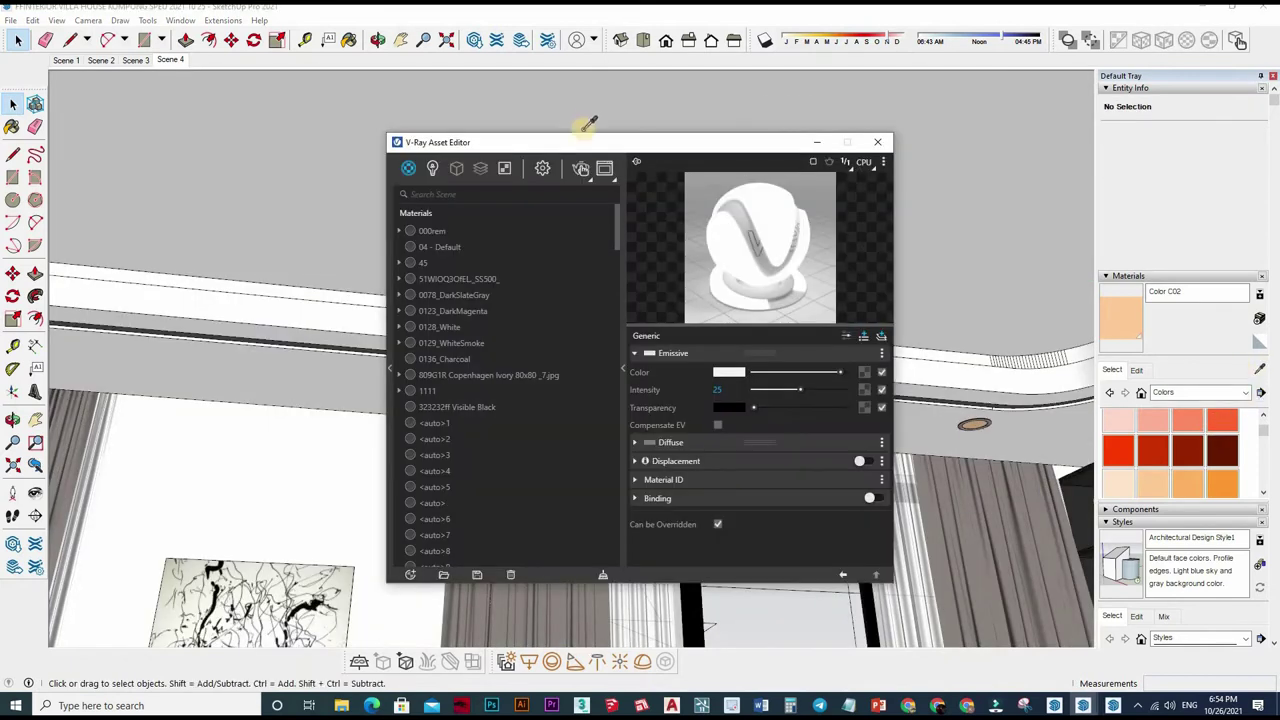
- Add an Emissive layer with intensity 25 to Color C02
key(b)
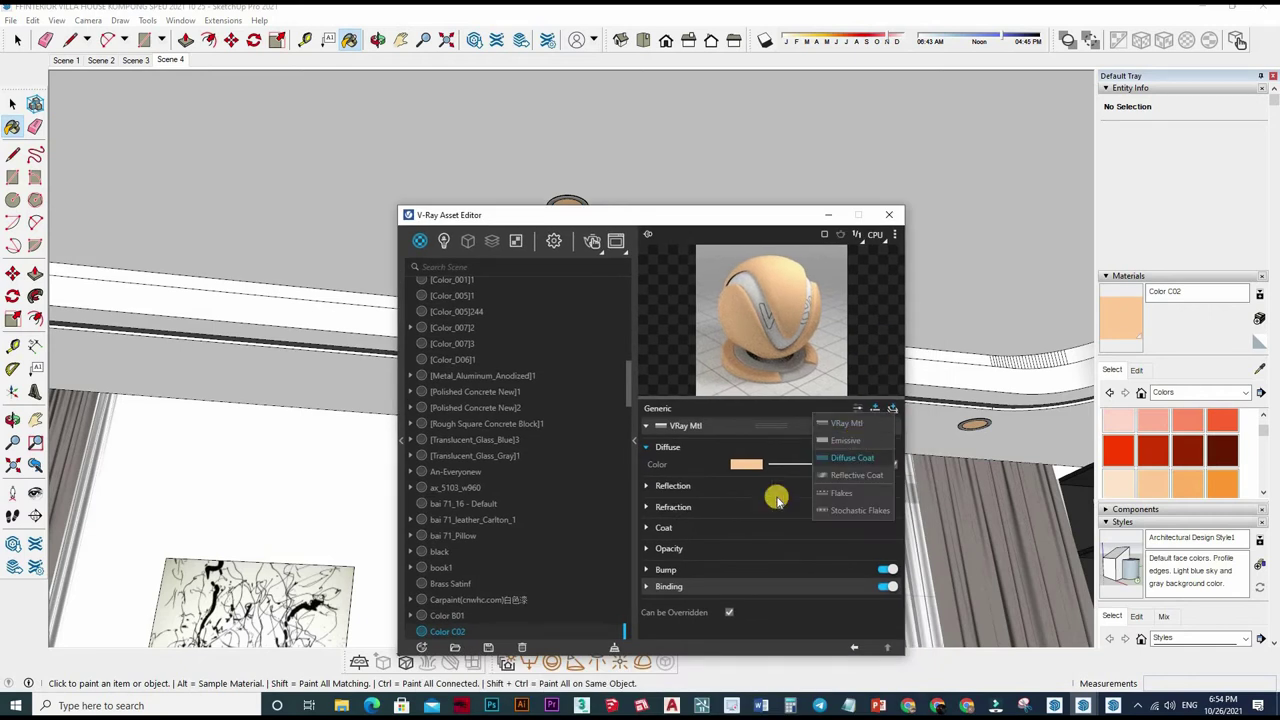
click(749, 458)
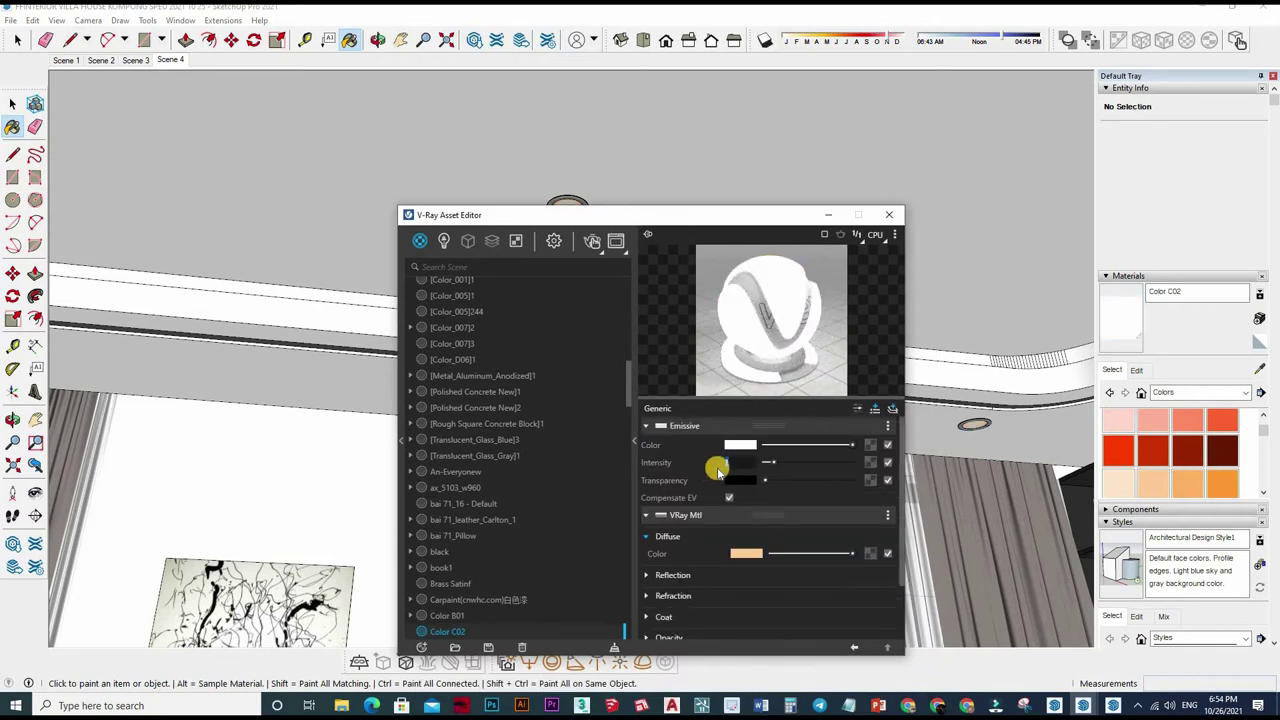
text(25)
key(Return)
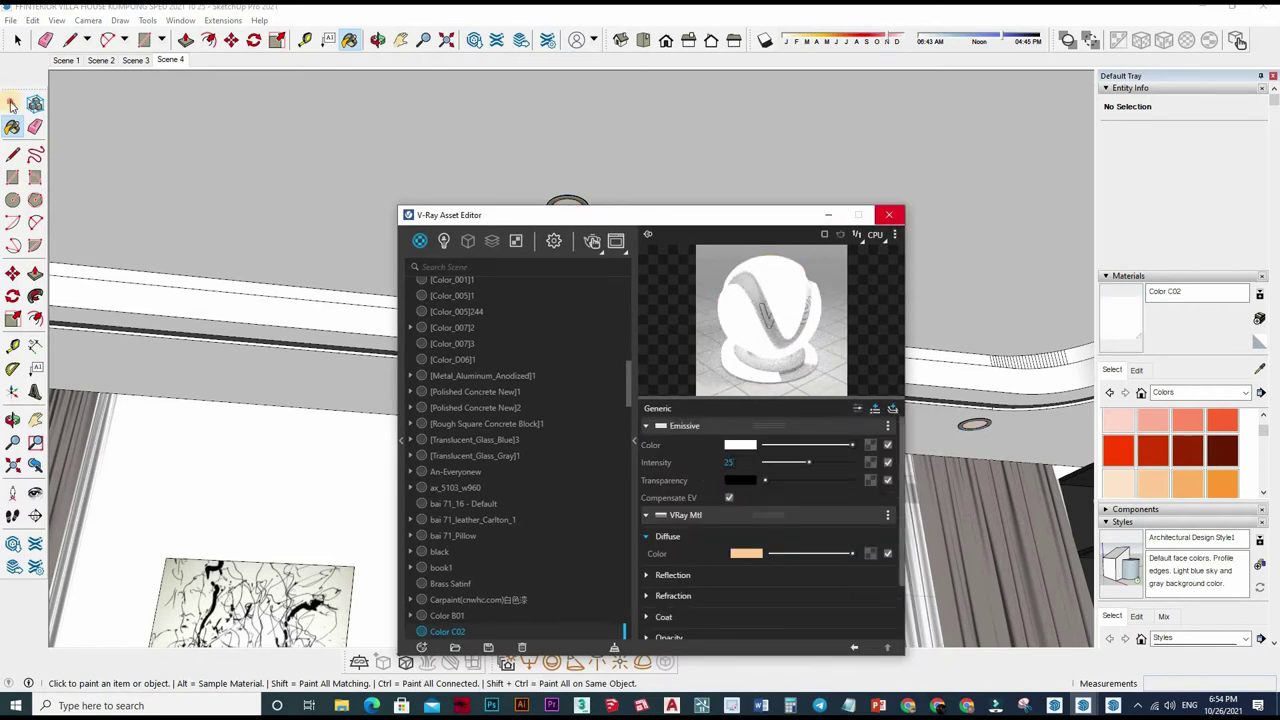
click(566, 206)
- Reselect the downlight's lens face and bring back the V-Ray material settings
key(space)
scroll(585, 208, up, 3)
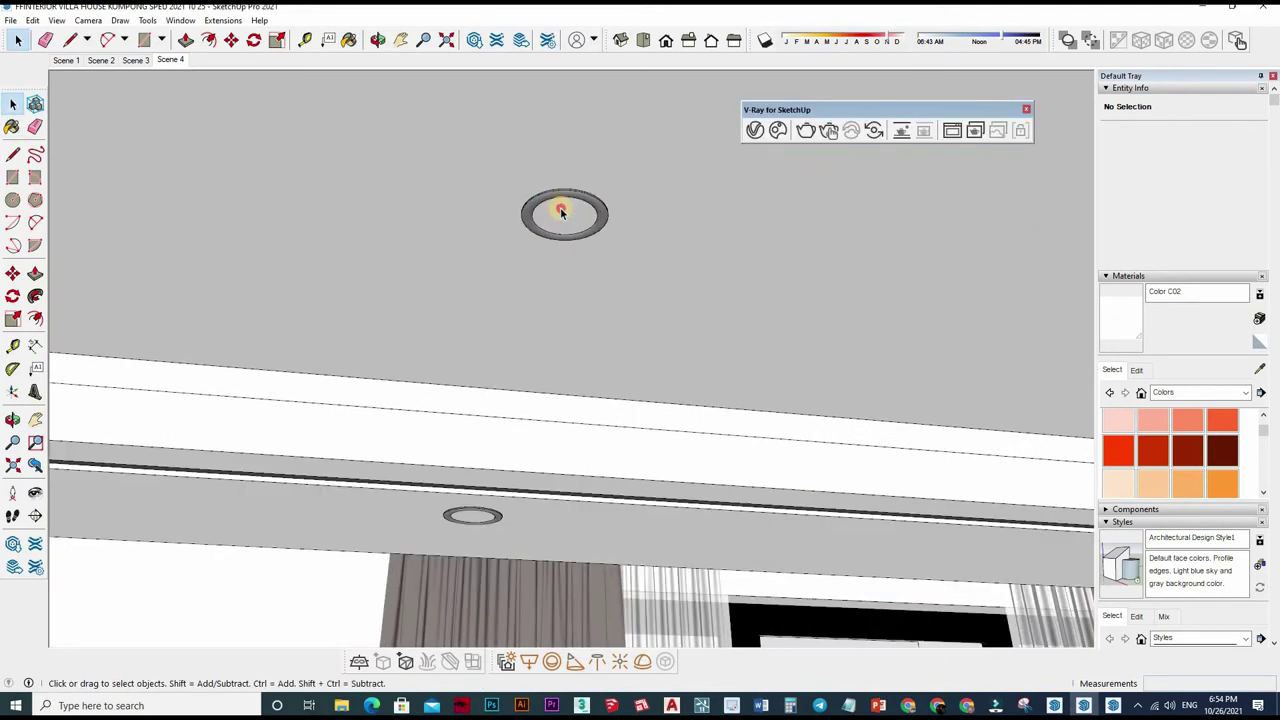
double_click(565, 207)
click(565, 210)
triple_click(565, 212)
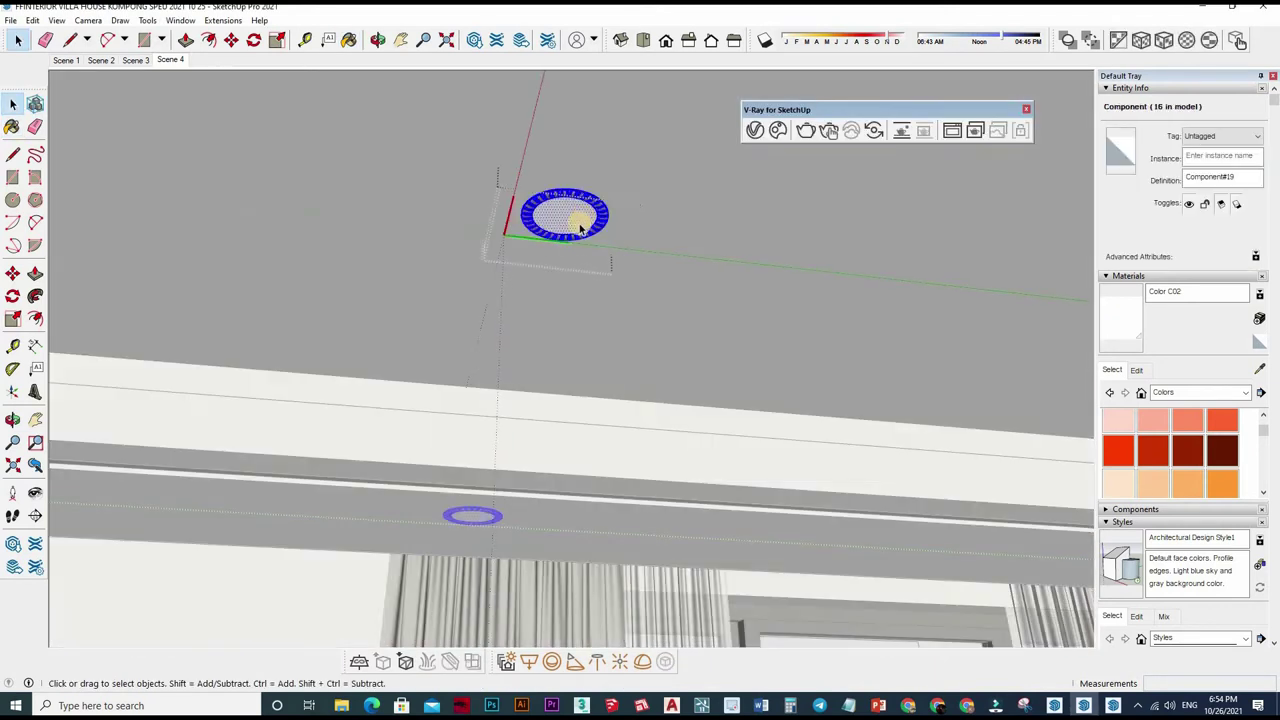
click(755, 131)
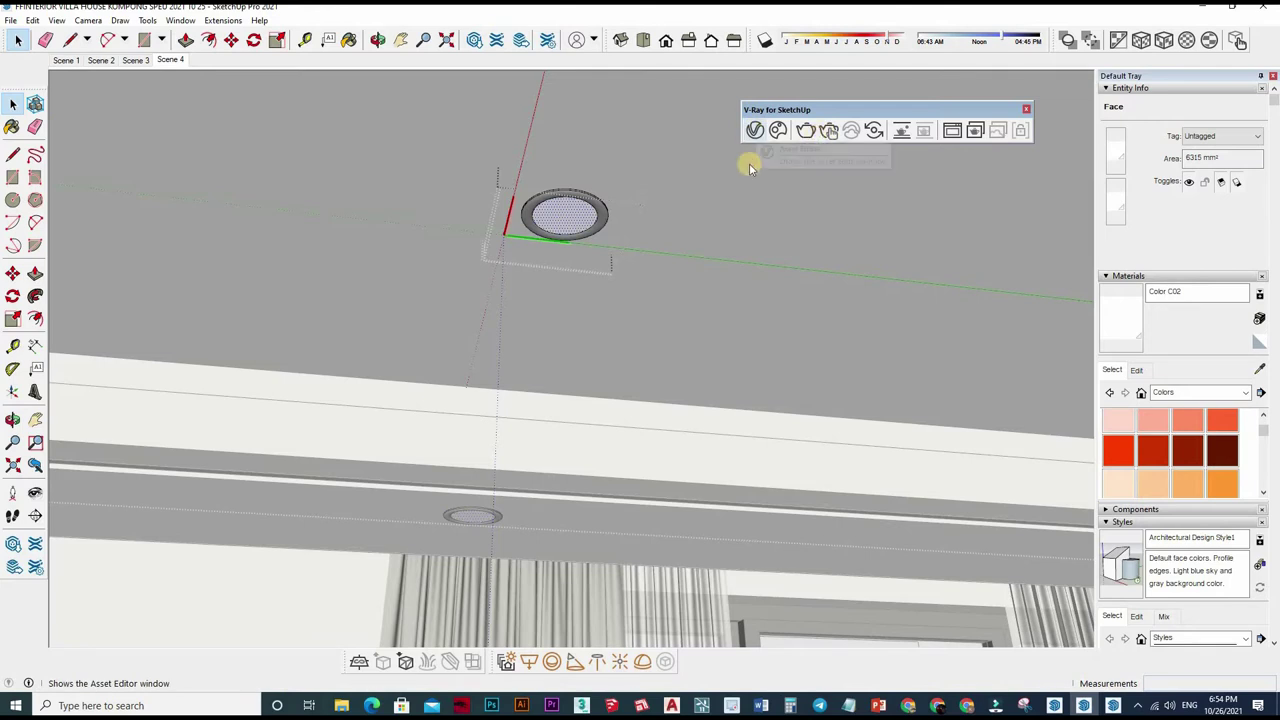
- Start a V-Ray IES light and browse the Storage (F:) drive for a profile
click(577, 662)
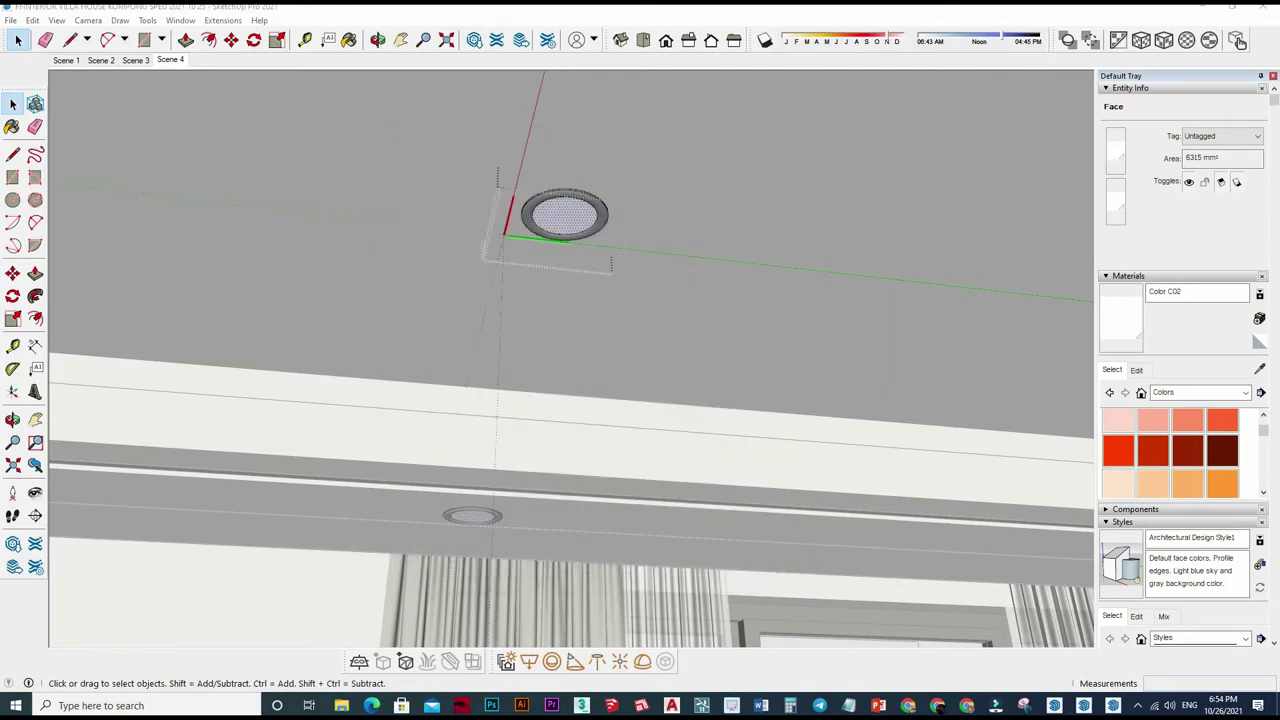
scroll(610, 449, down, 1)
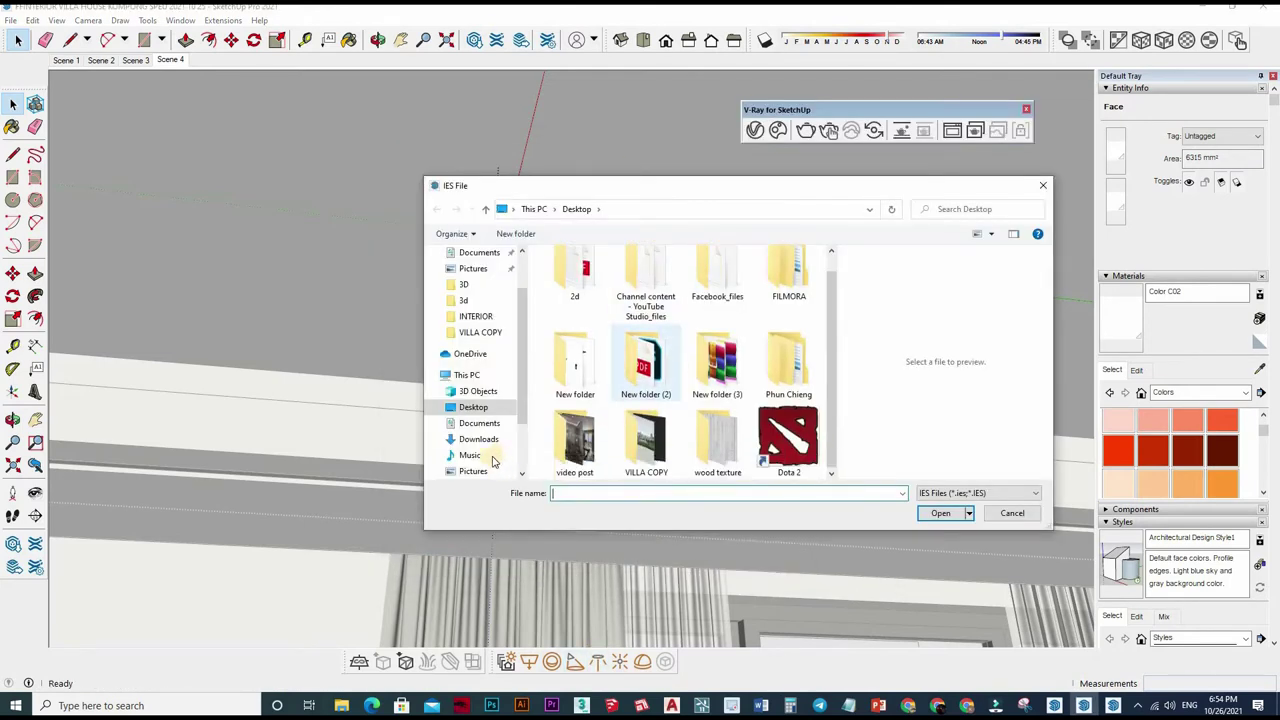
scroll(491, 446, down, 2)
click(478, 439)
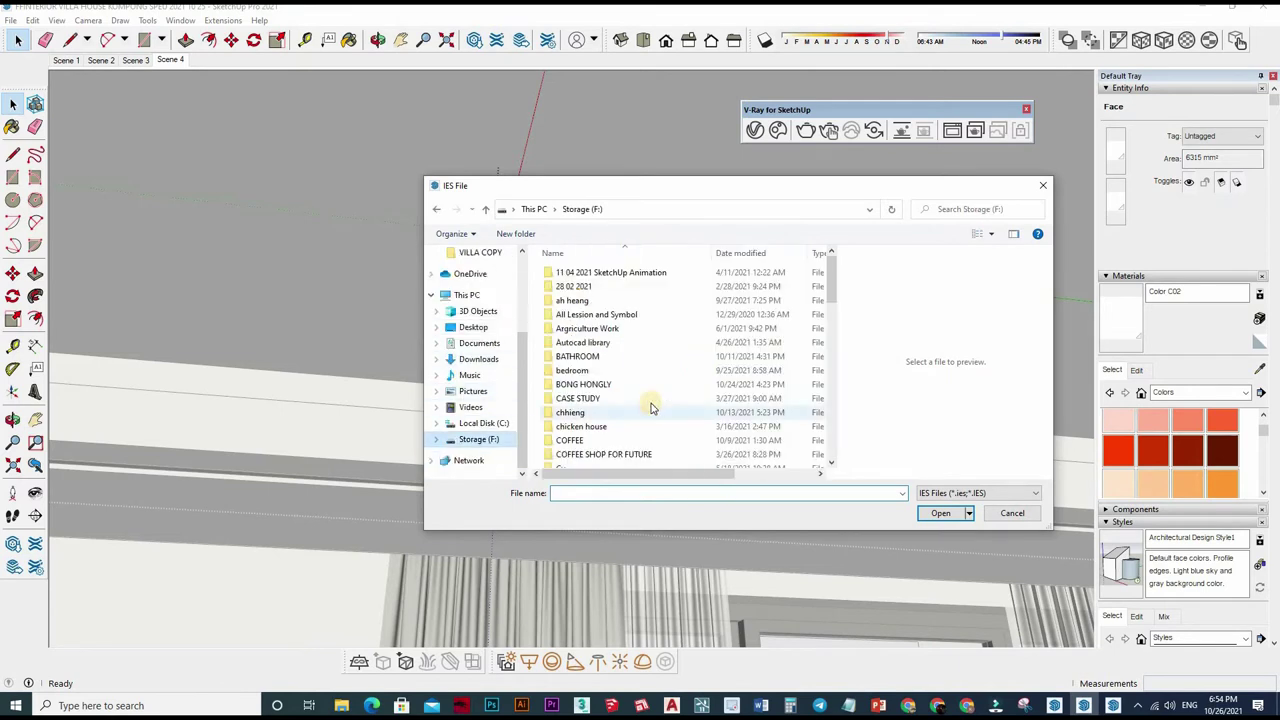
scroll(650, 405, down, 5)
scroll(640, 390, down, 5)
scroll(595, 320, up, 5)
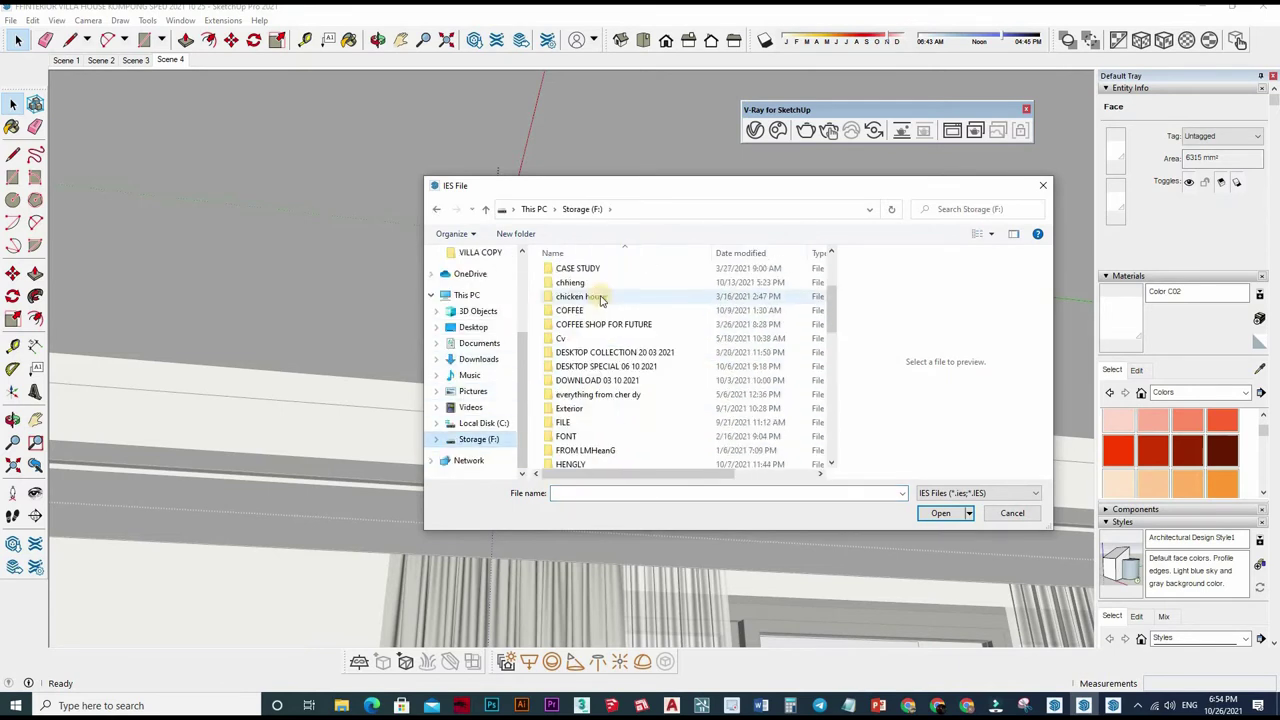
scroll(600, 340, up, 5)
- Go to Sketchup Vray Net > IES LIGHT > ies and load the 1.IES profile
double_click(600, 315)
scroll(594, 444, down, 1)
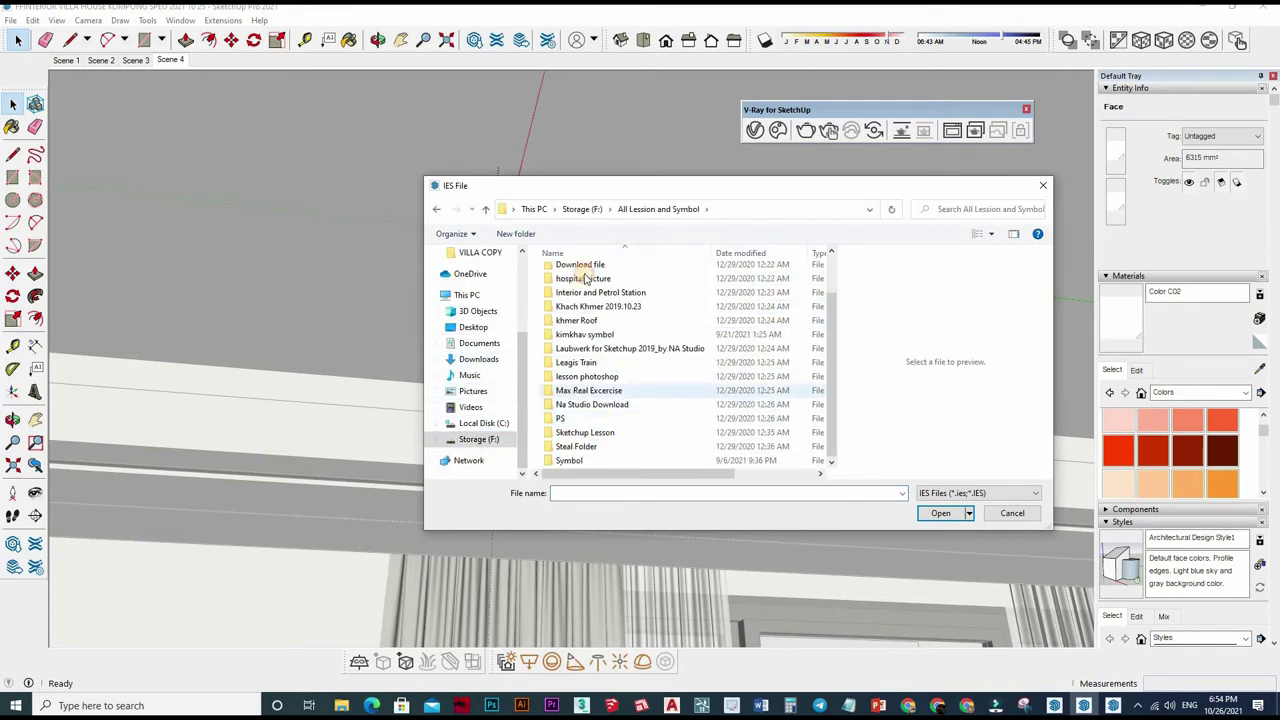
double_click(594, 432)
double_click(588, 328)
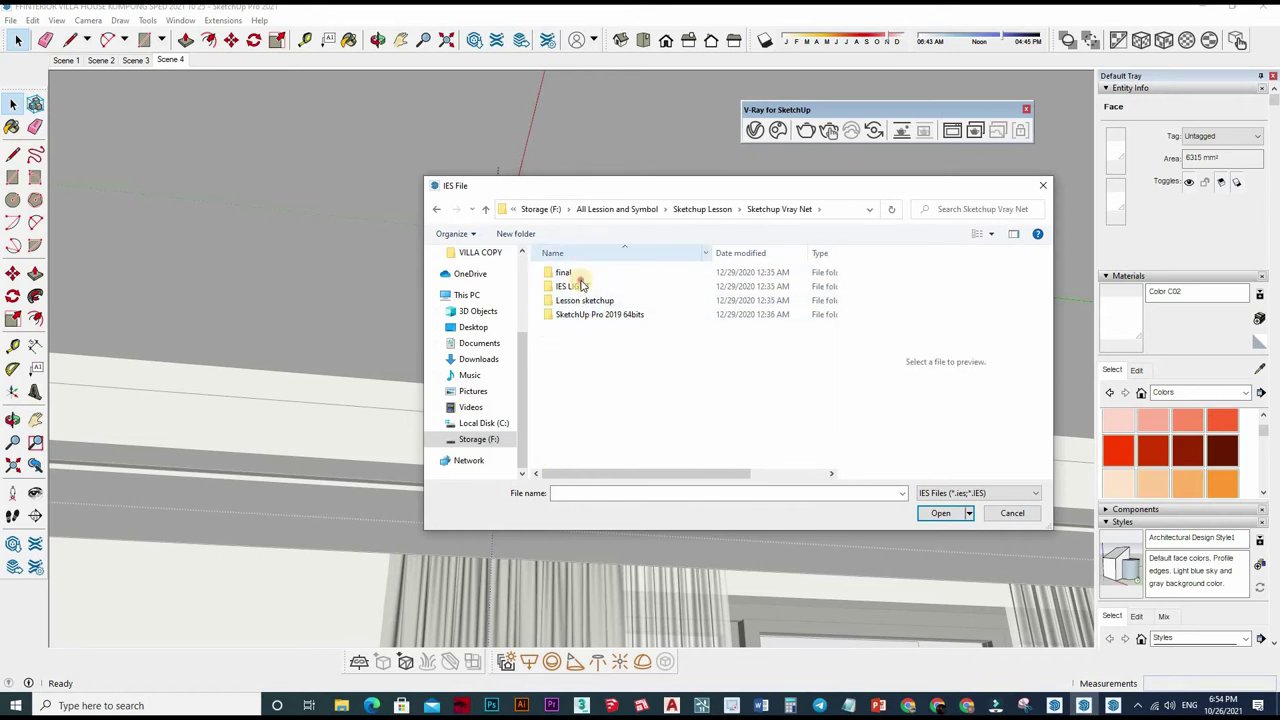
double_click(585, 287)
double_click(571, 272)
click(793, 423)
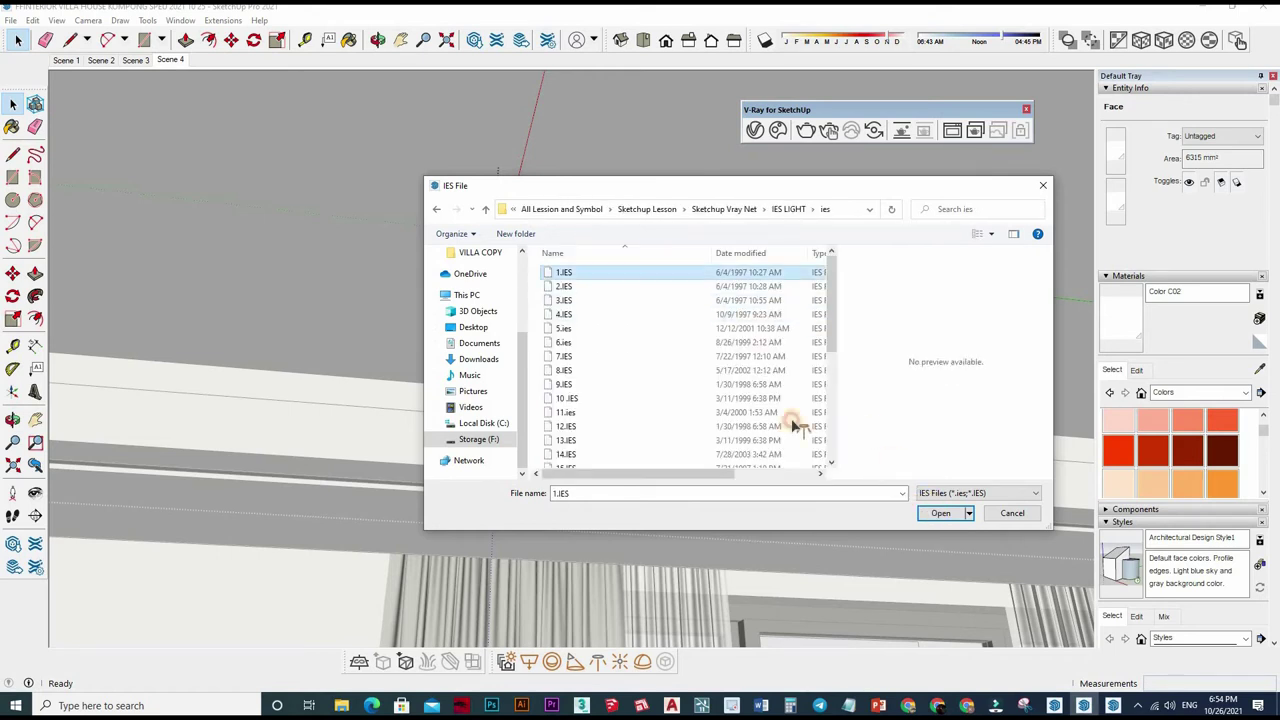
double_click(568, 274)
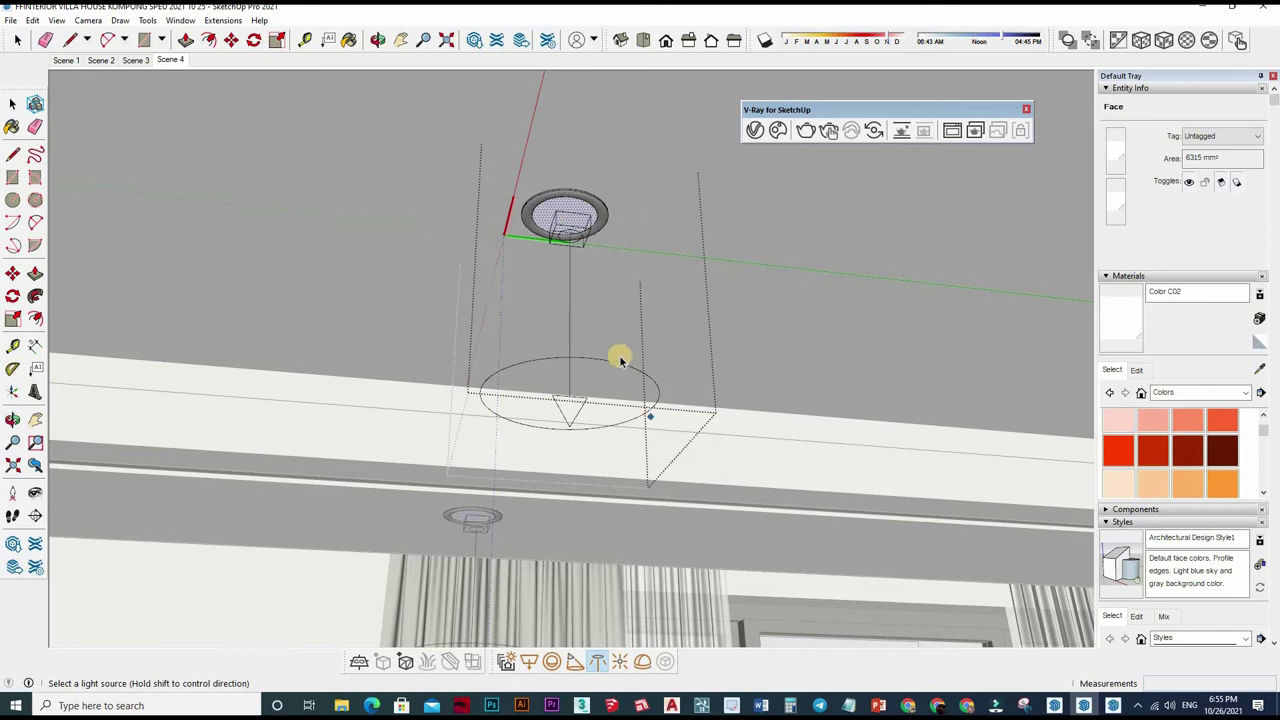
- Select the IES light under the ceiling downlight and bring it up in V-Ray's lights list
click(620, 360)
scroll(625, 360, down, 2)
click(740, 165)
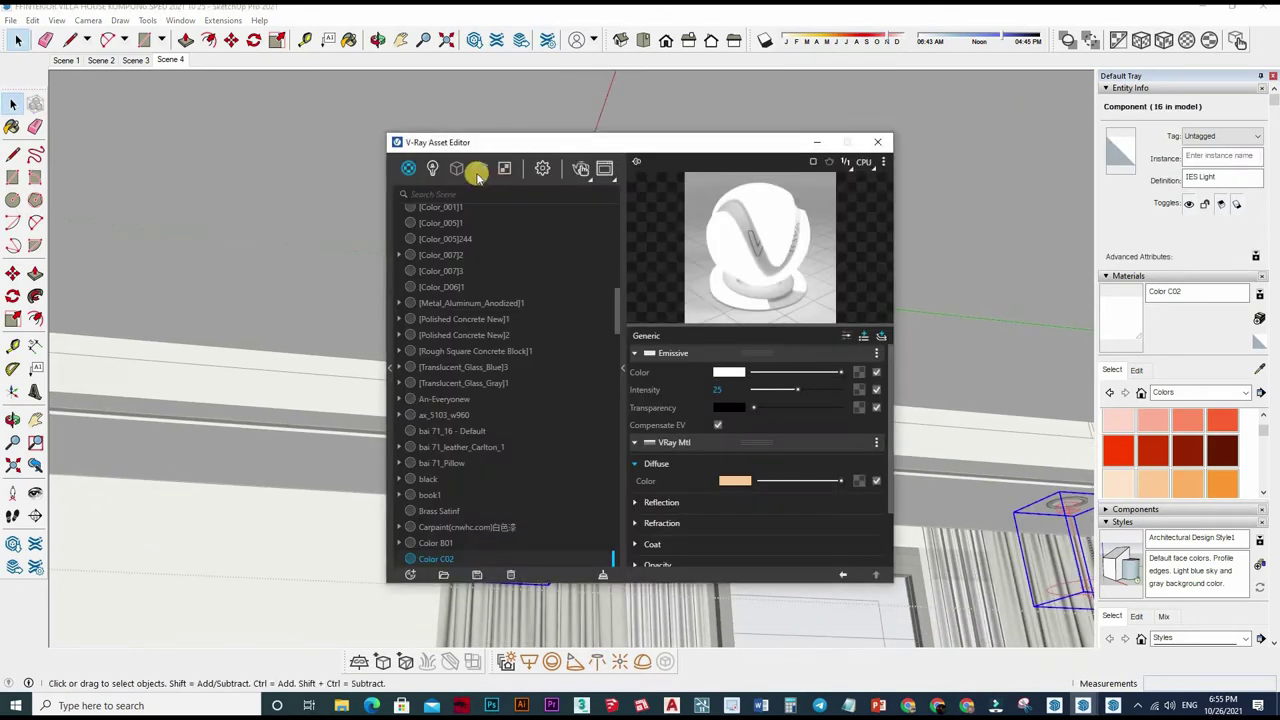
click(452, 236)
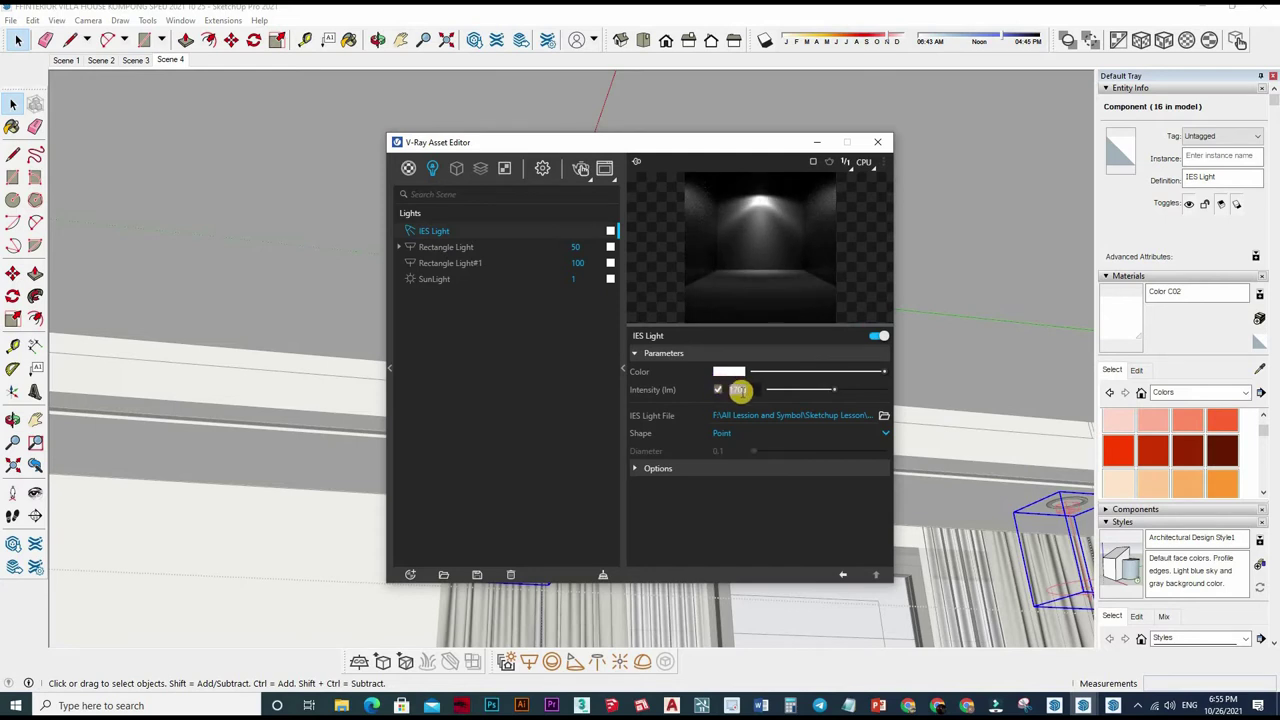
- Tint the IES light a pale warm peach at 5000 lm, deselect it, and return to the room view
click(733, 373)
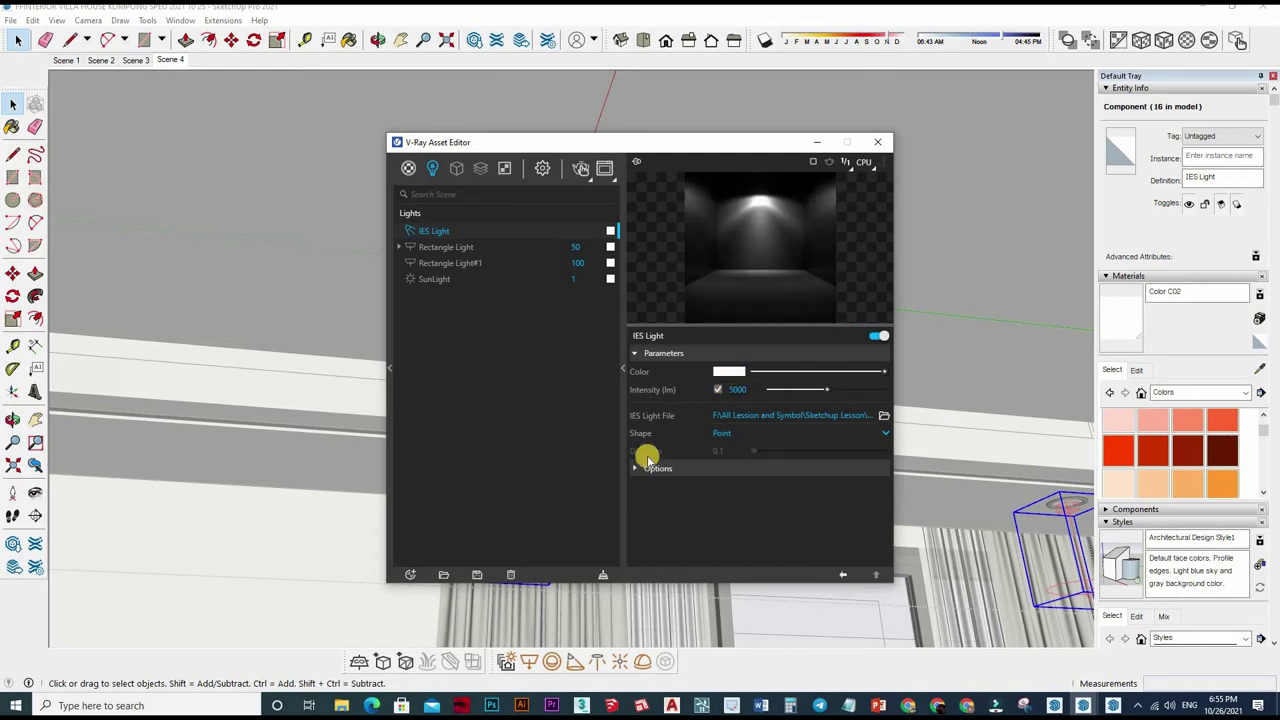
click(686, 461)
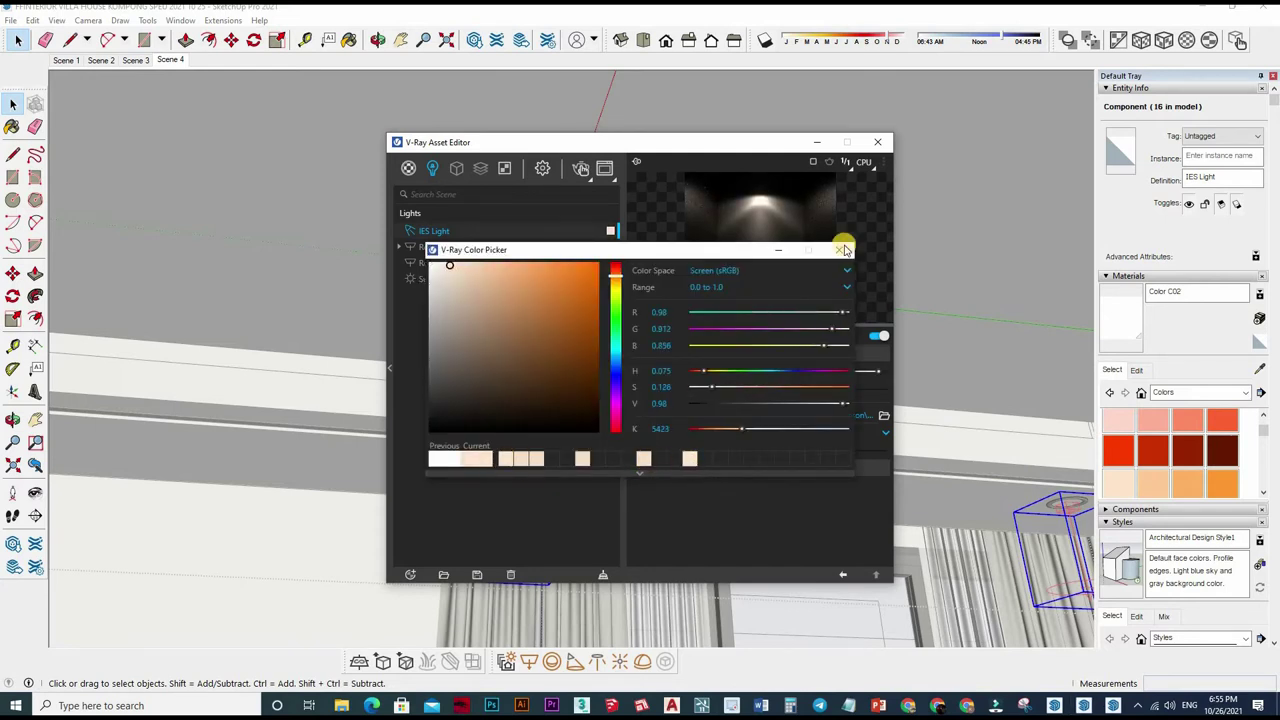
click(840, 250)
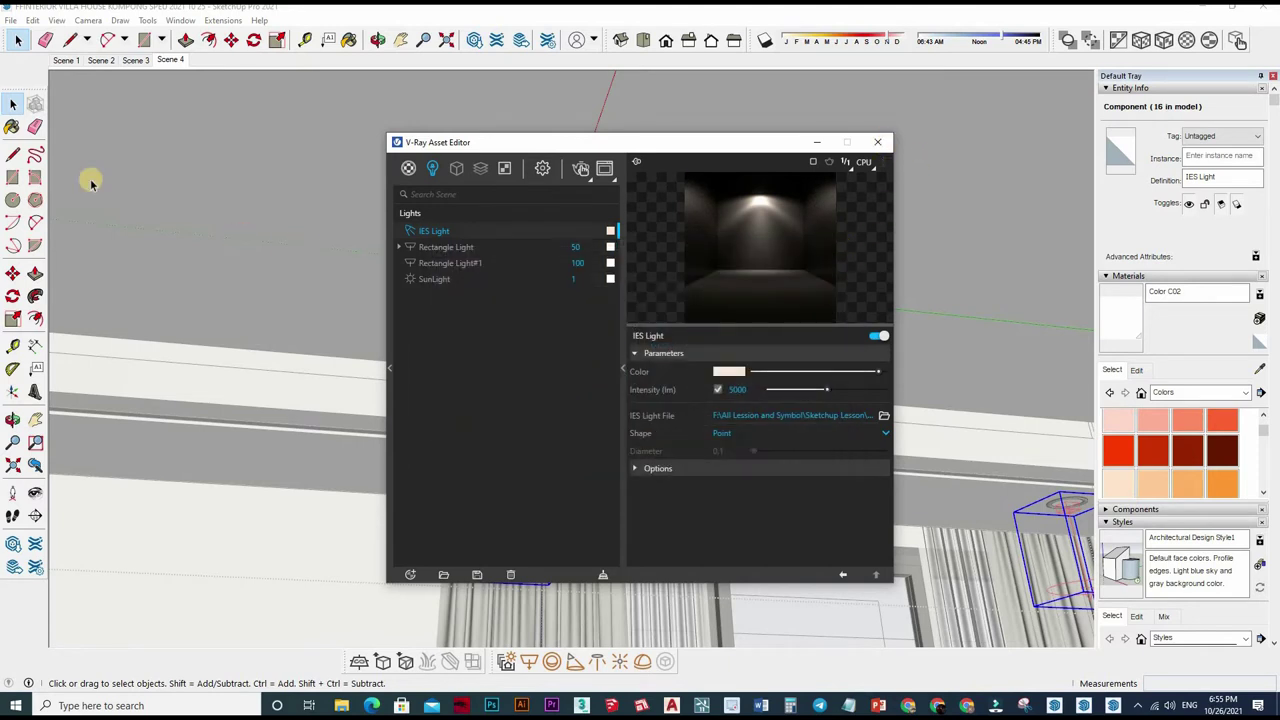
click(13, 104)
click(166, 61)
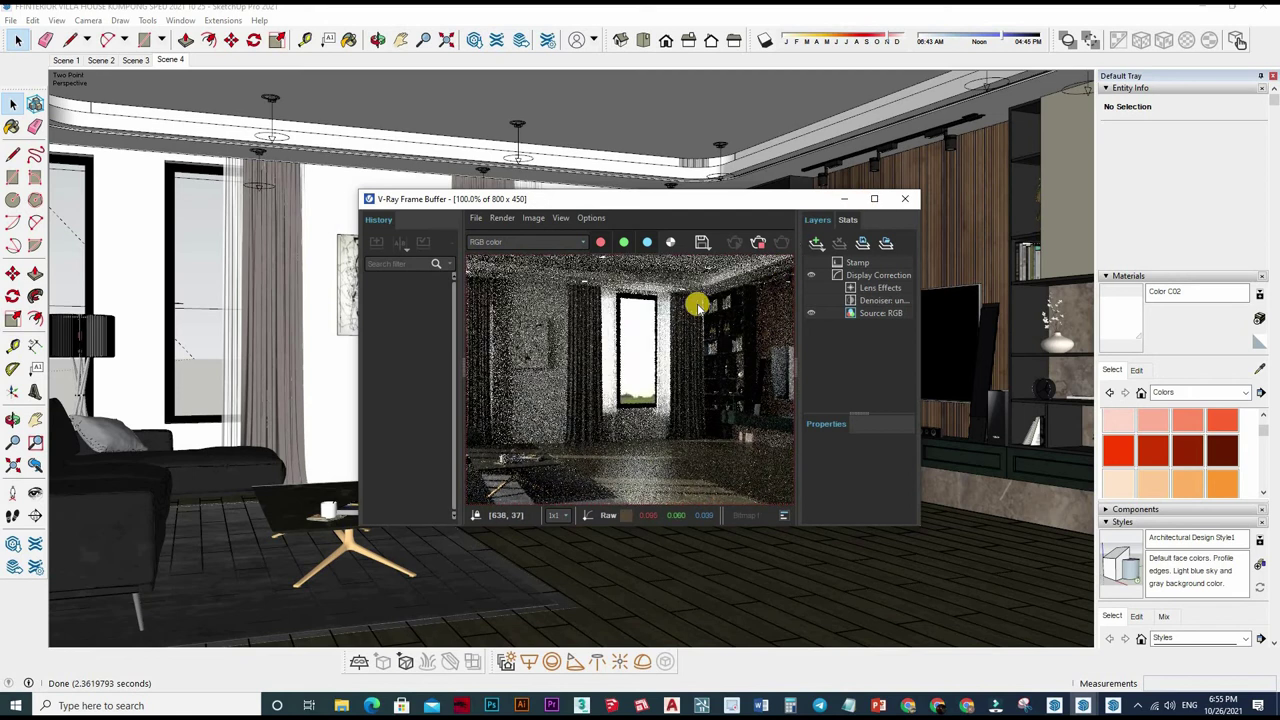
- Maximize the V-Ray Frame Buffer, zoom in and out on the IES-lit test render, then stop it
key(super+Up)
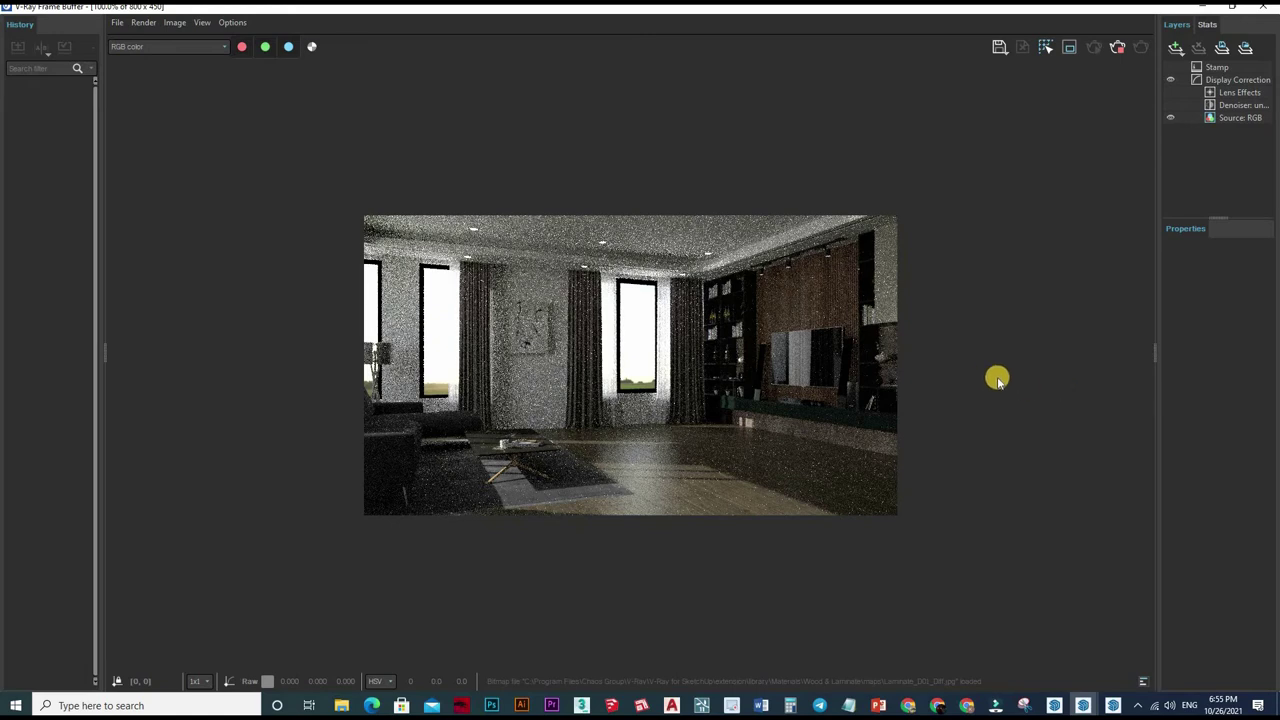
scroll(760, 335, up, 1)
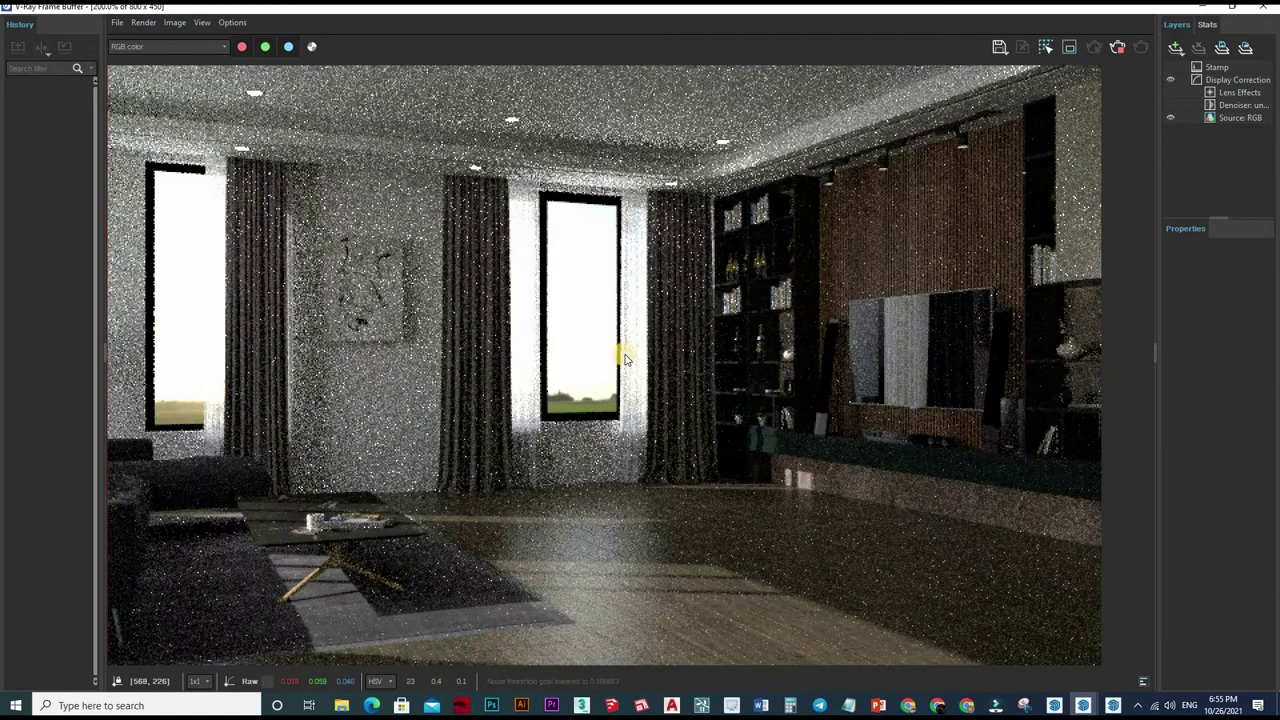
scroll(624, 358, down, 1)
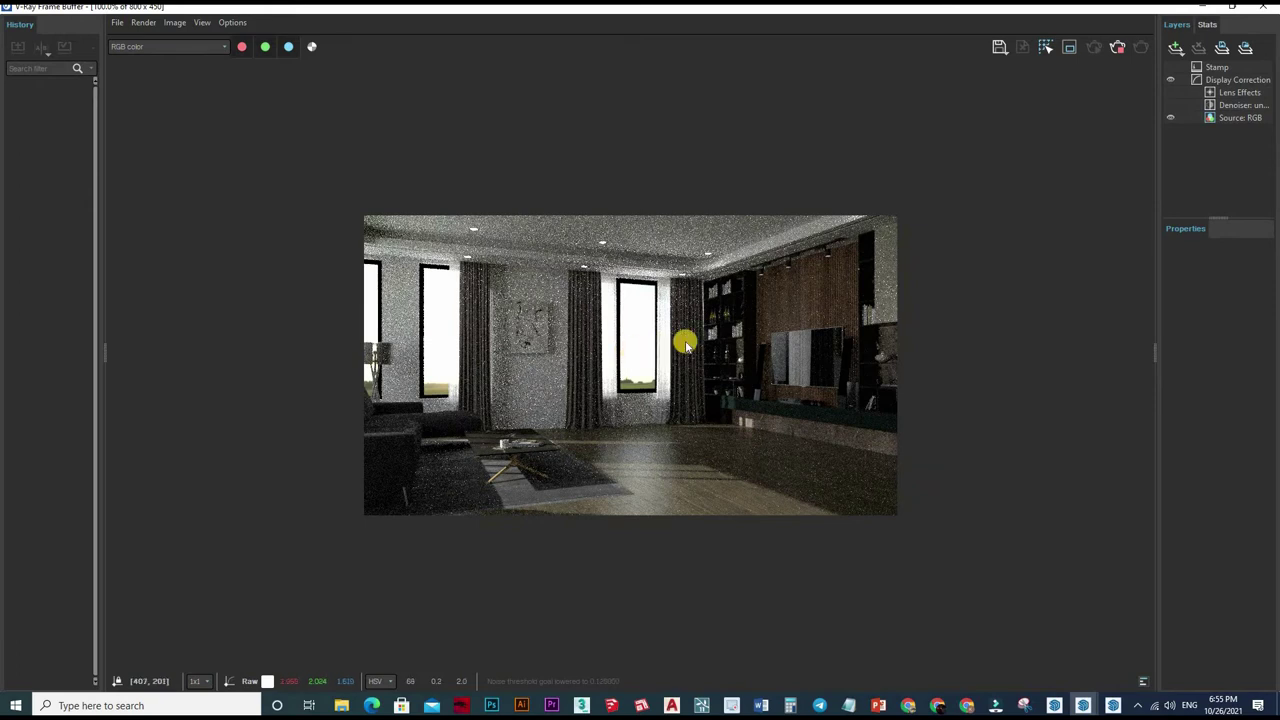
scroll(694, 366, up, 1)
click(1117, 48)
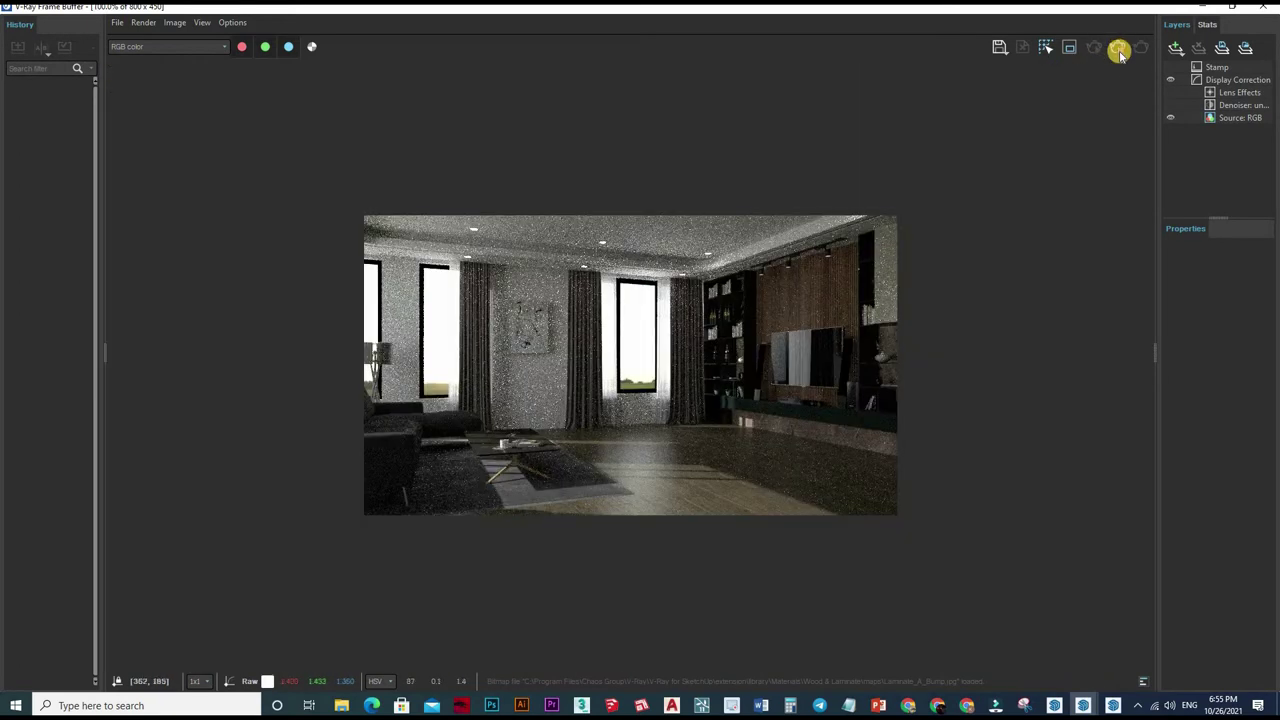
click(1118, 55)
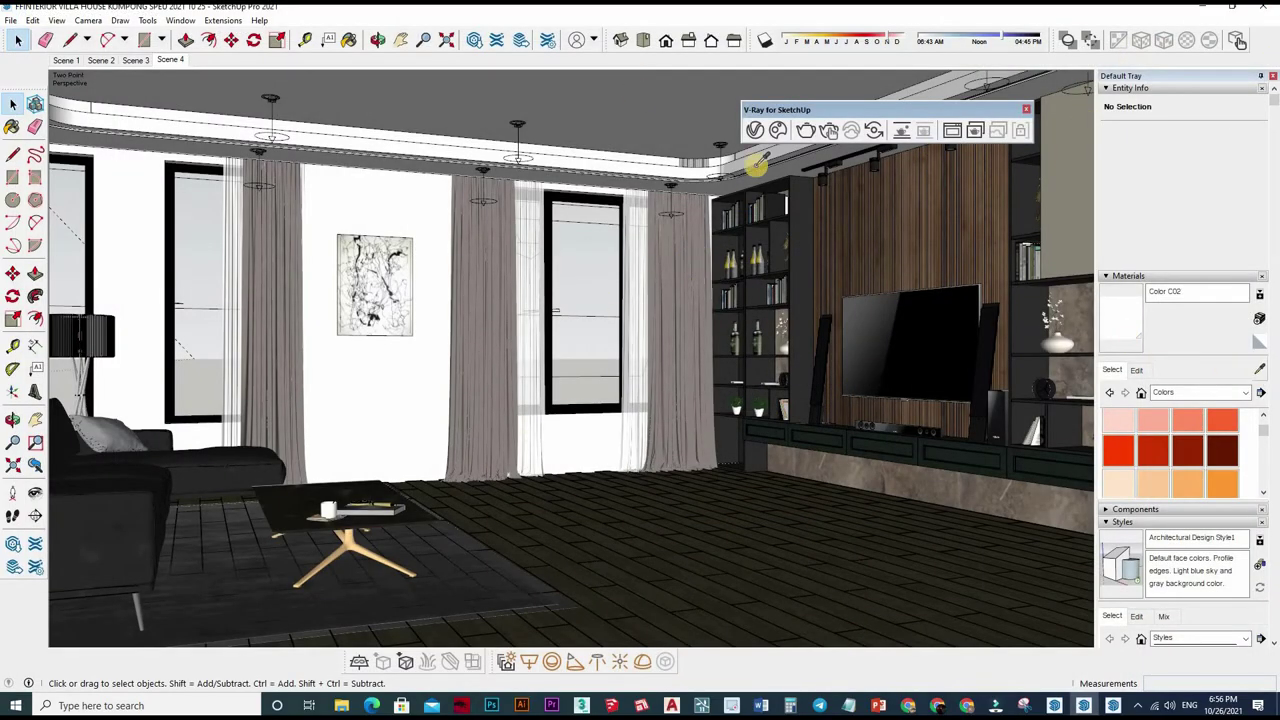
- Sample the floor's [Color G06]2 wood material and open its diffuse texture's Color Correction
click(755, 130)
alt+click(955, 528)
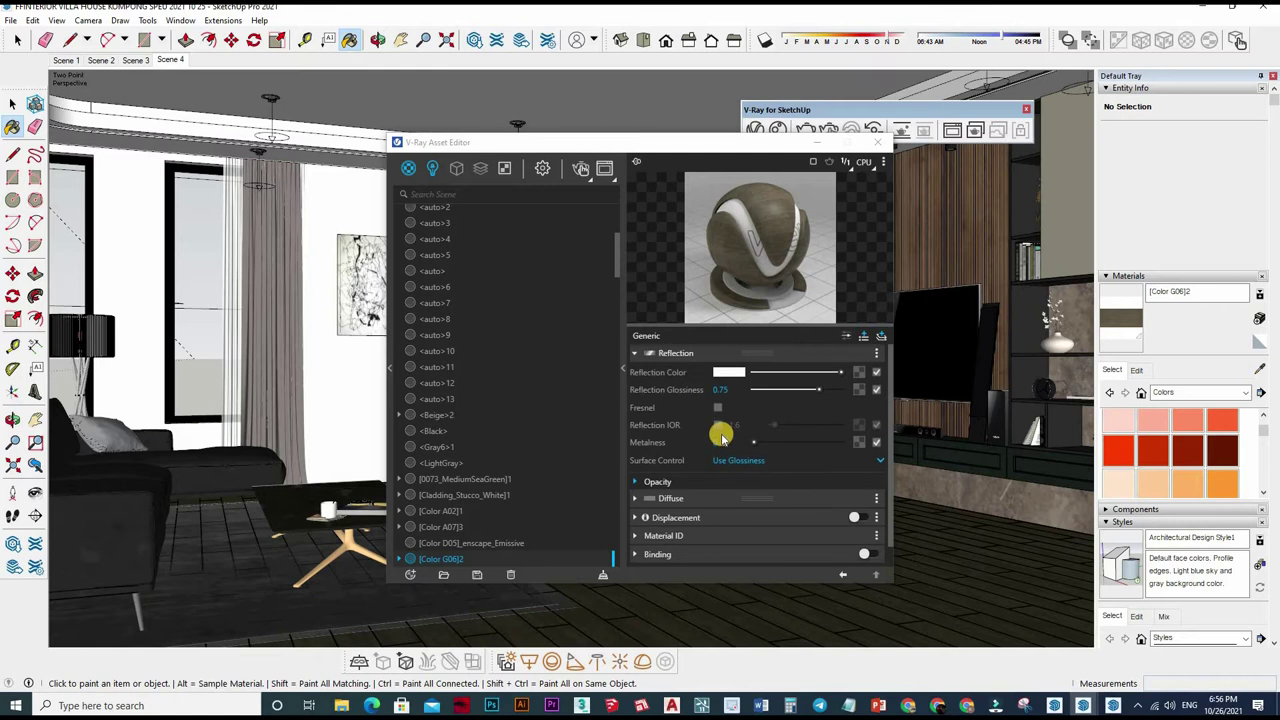
click(805, 498)
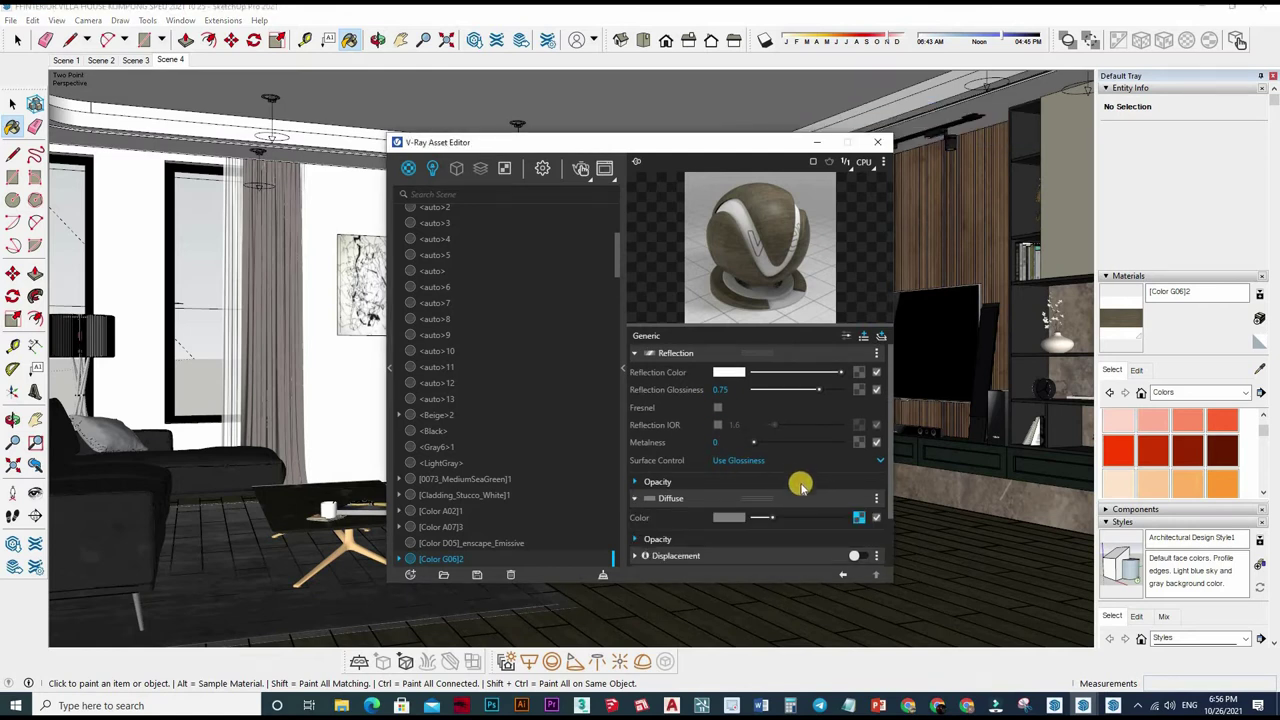
scroll(858, 464, down, 2)
click(851, 492)
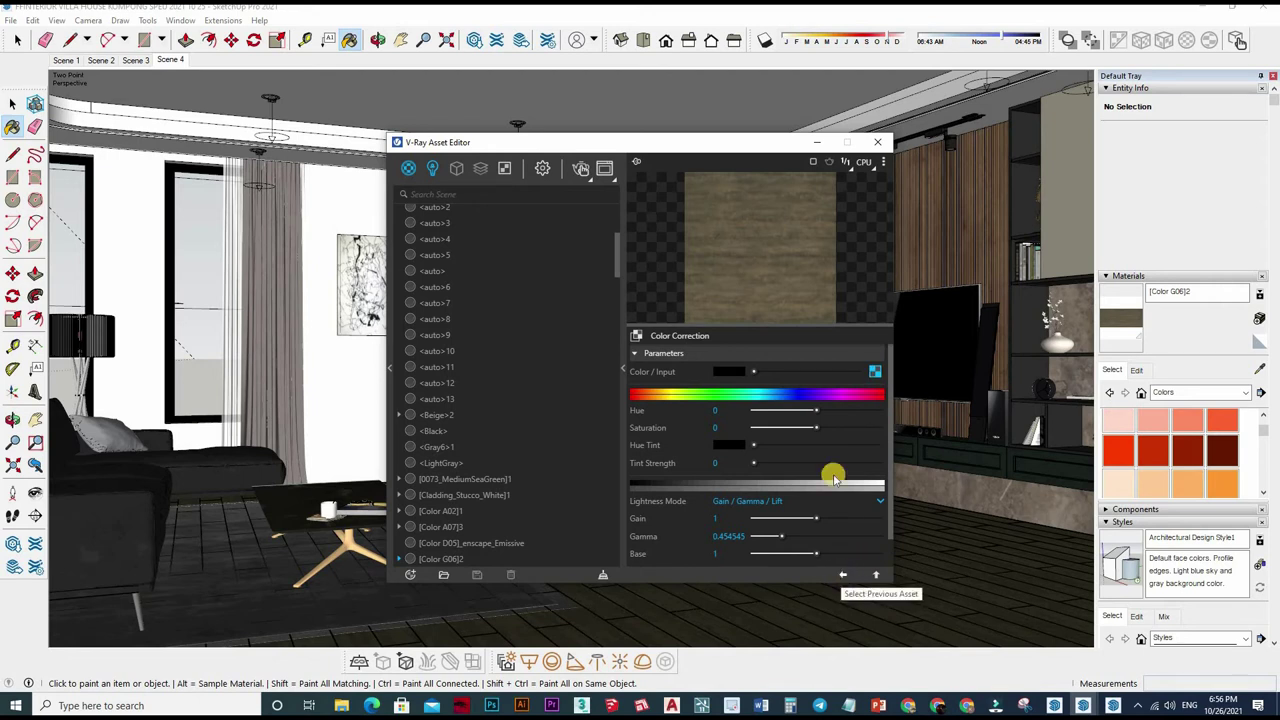
- Set the texture's Saturation to exactly 0 and open the Bitmap slot behind the correction
drag(808, 430, 733, 433)
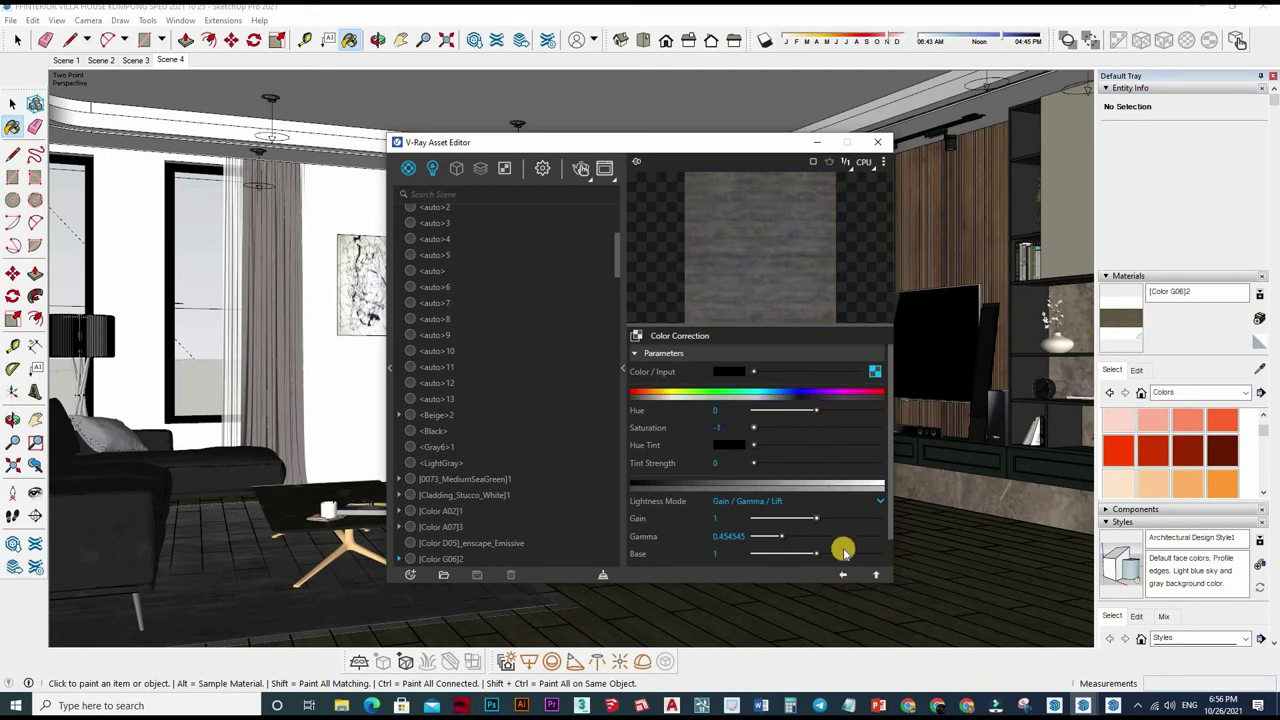
click(817, 428)
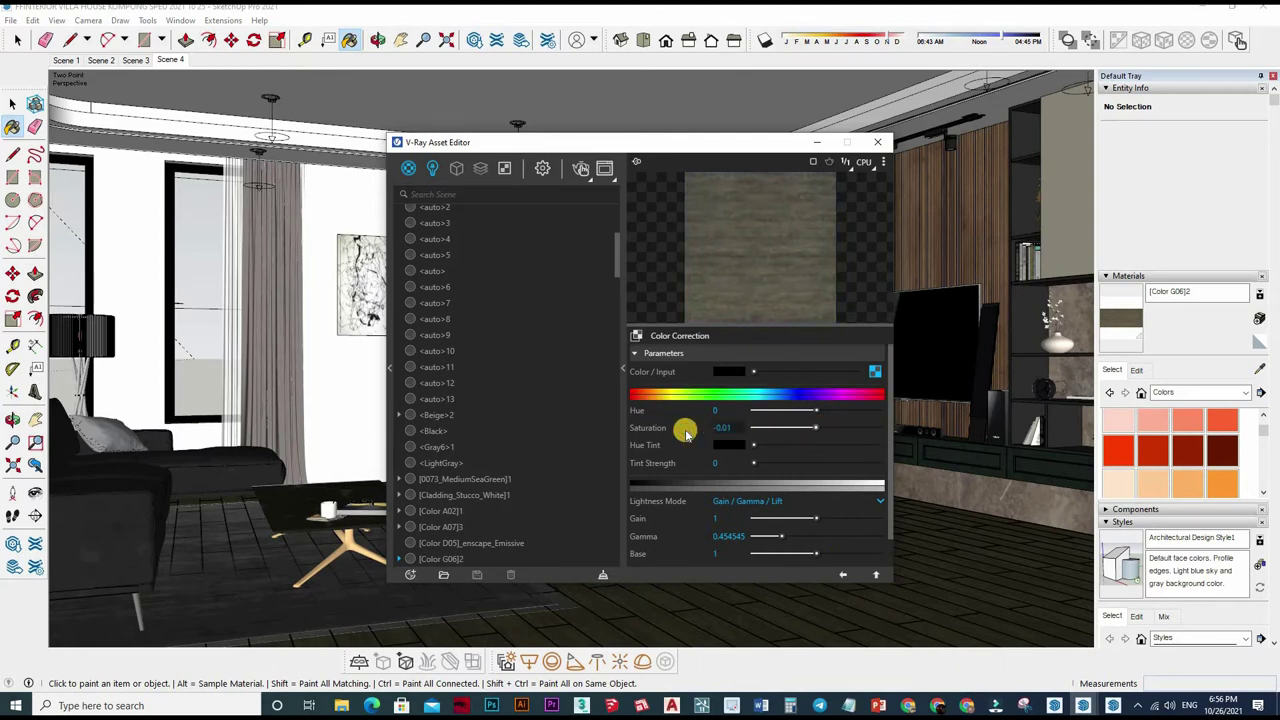
text(0)
key(Return)
key(alt)
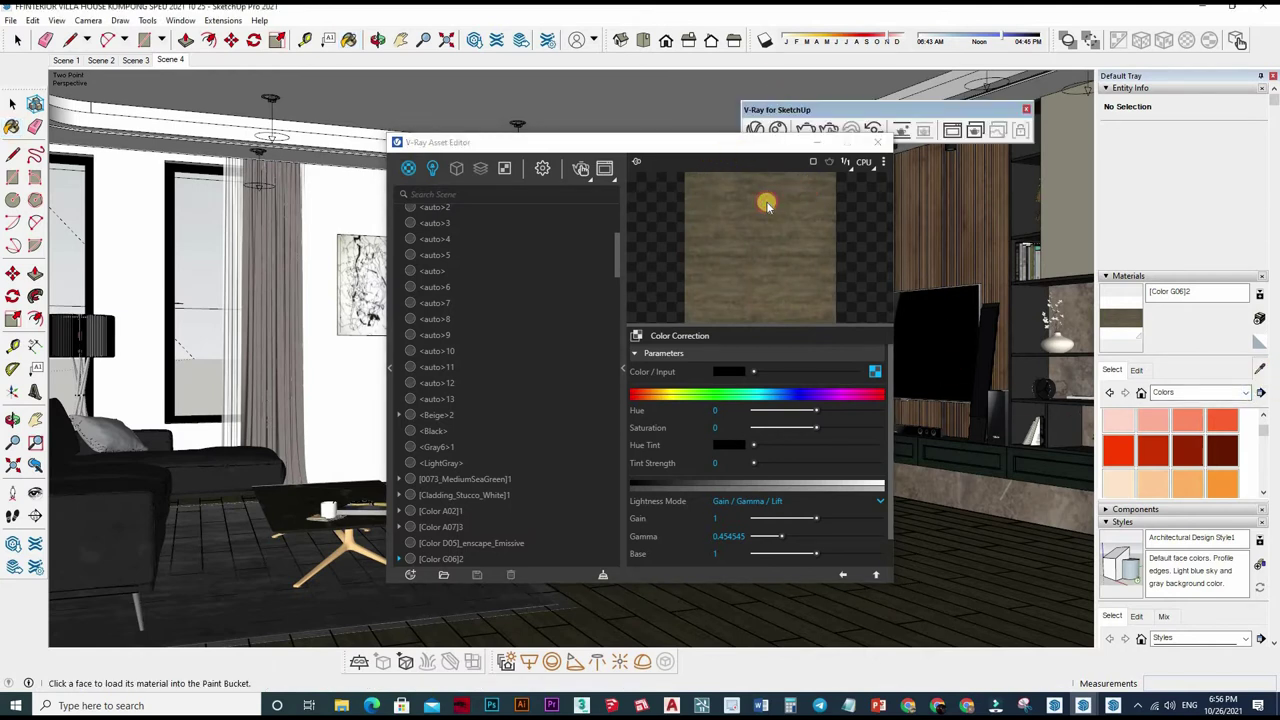
click(905, 406)
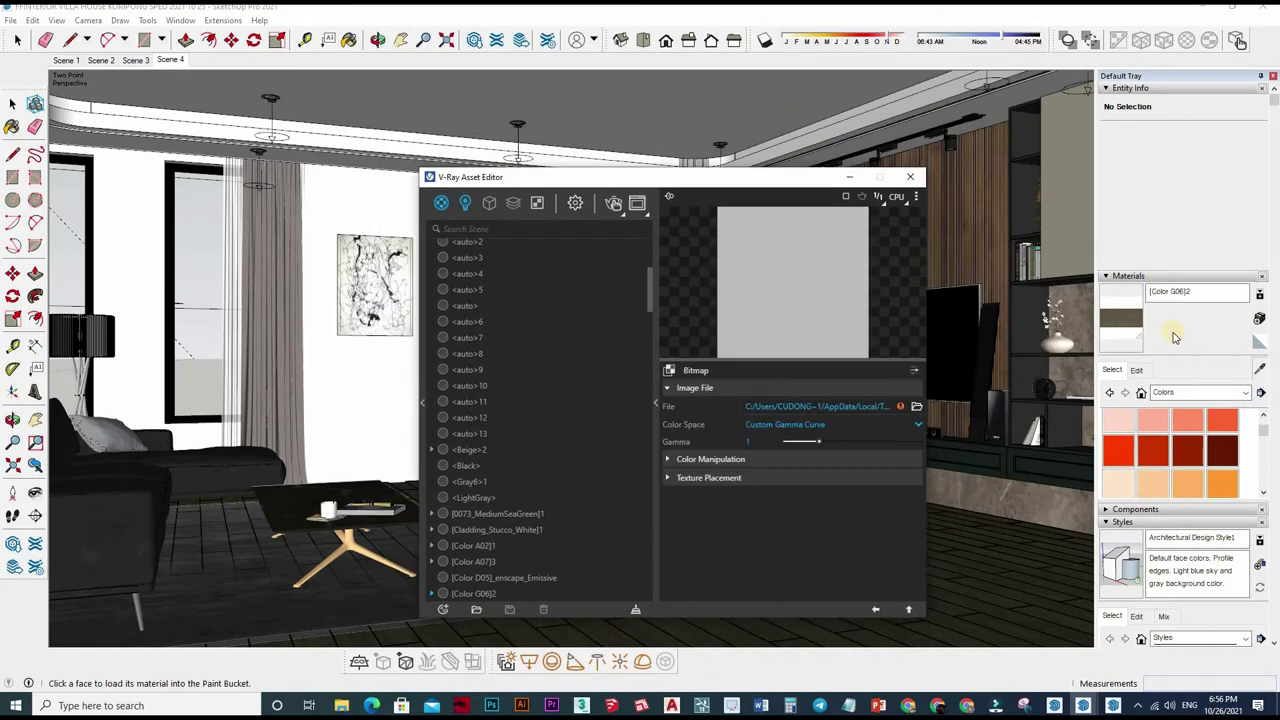
- View the wood-grain image in Photos, locate it in the VILLA COPY folder, then return to the material settings
click(1137, 370)
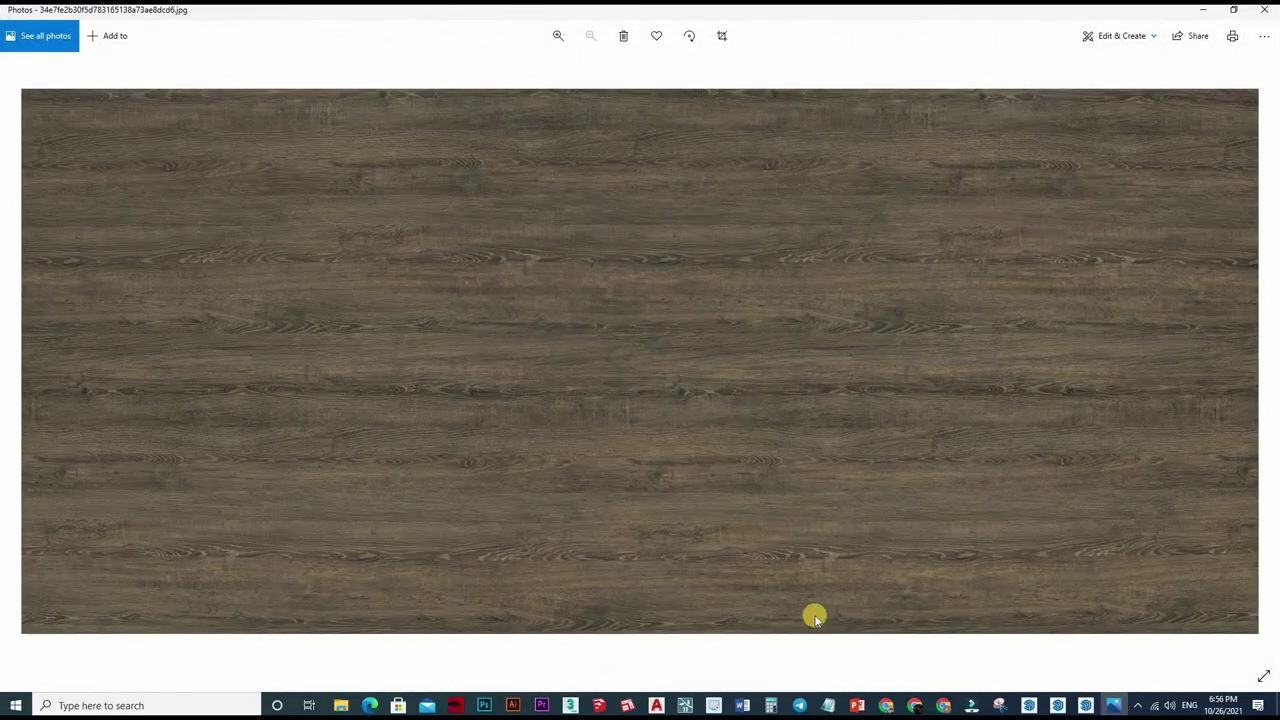
click(341, 707)
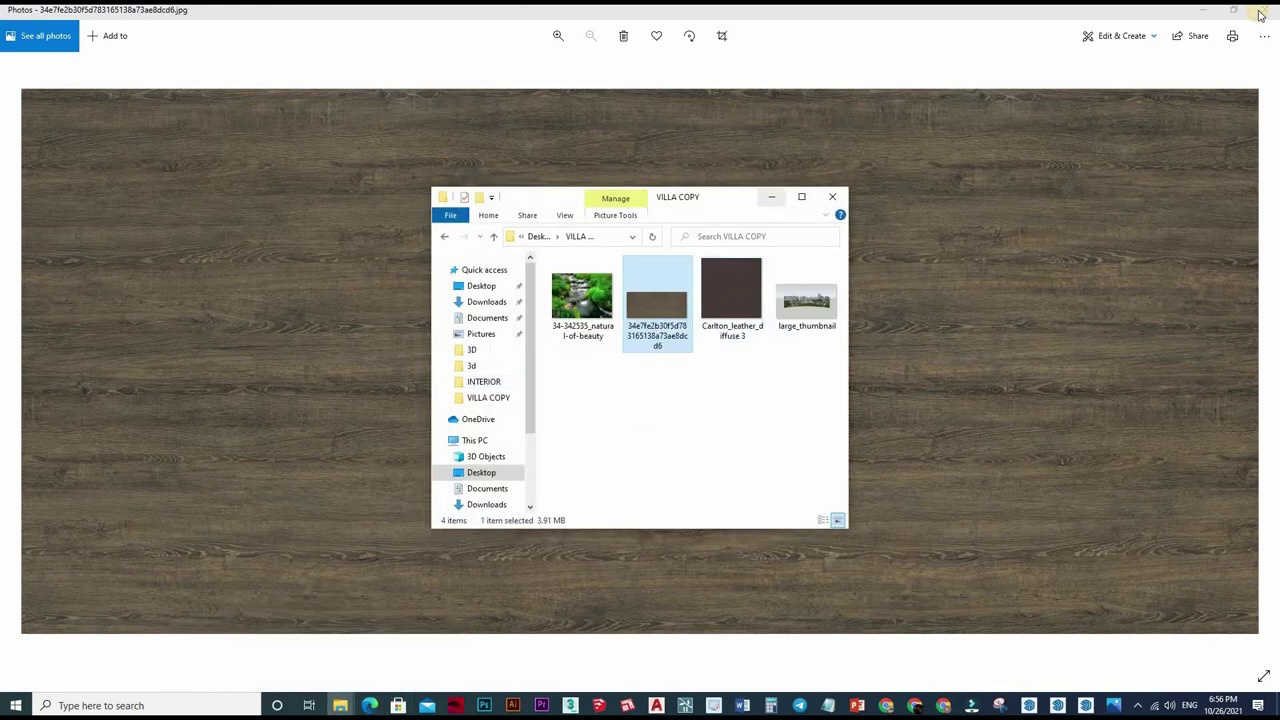
click(771, 196)
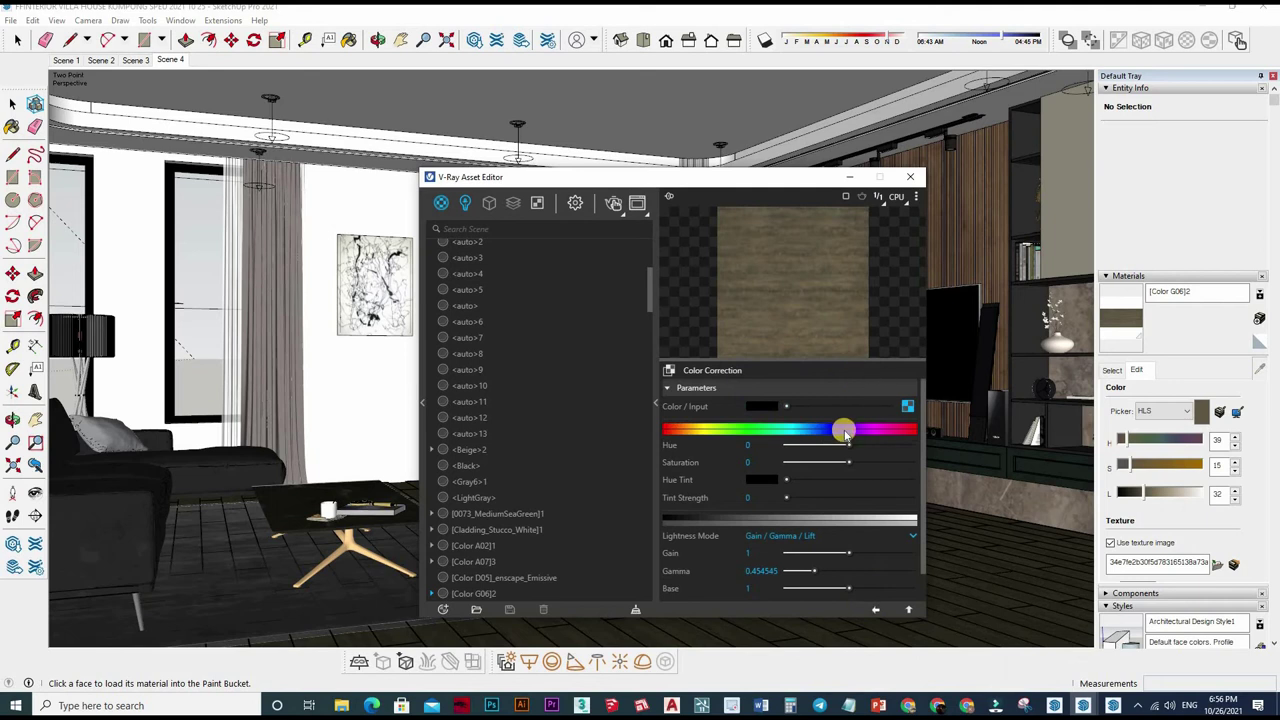
click(906, 398)
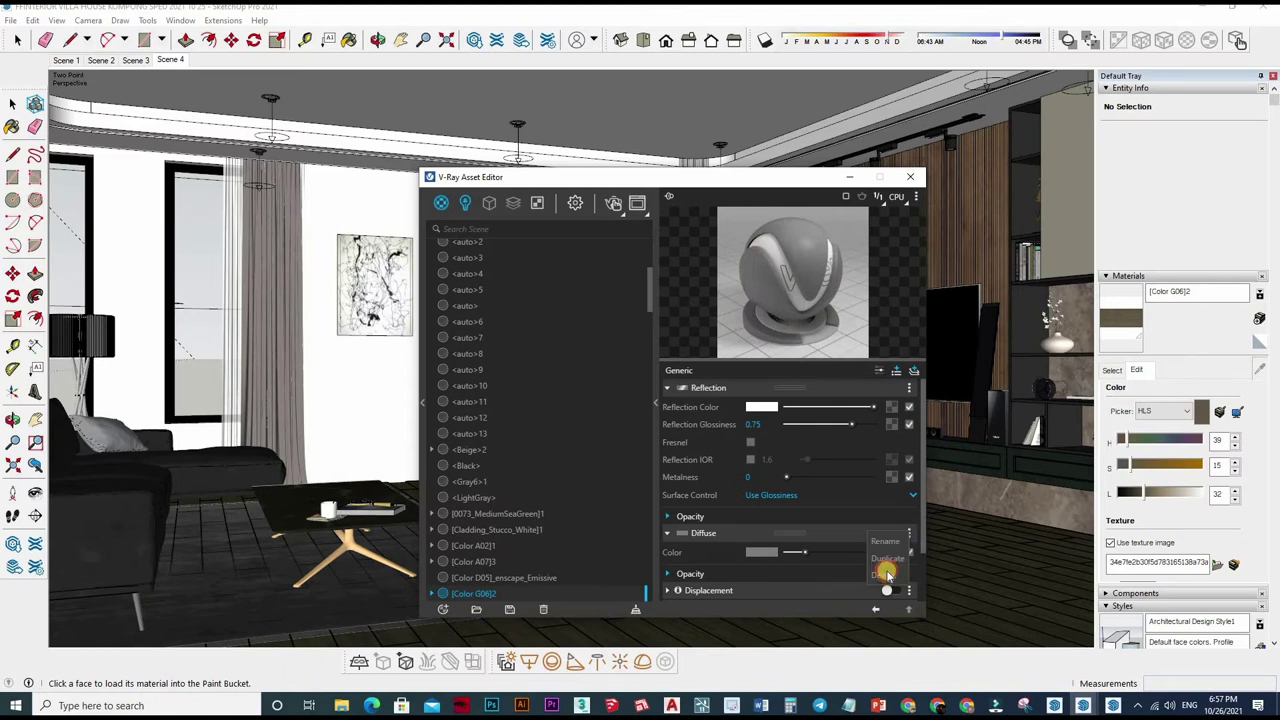
- Change the [Color G06]2 material's base type to VRay Mtl
scroll(817, 500, down, 2)
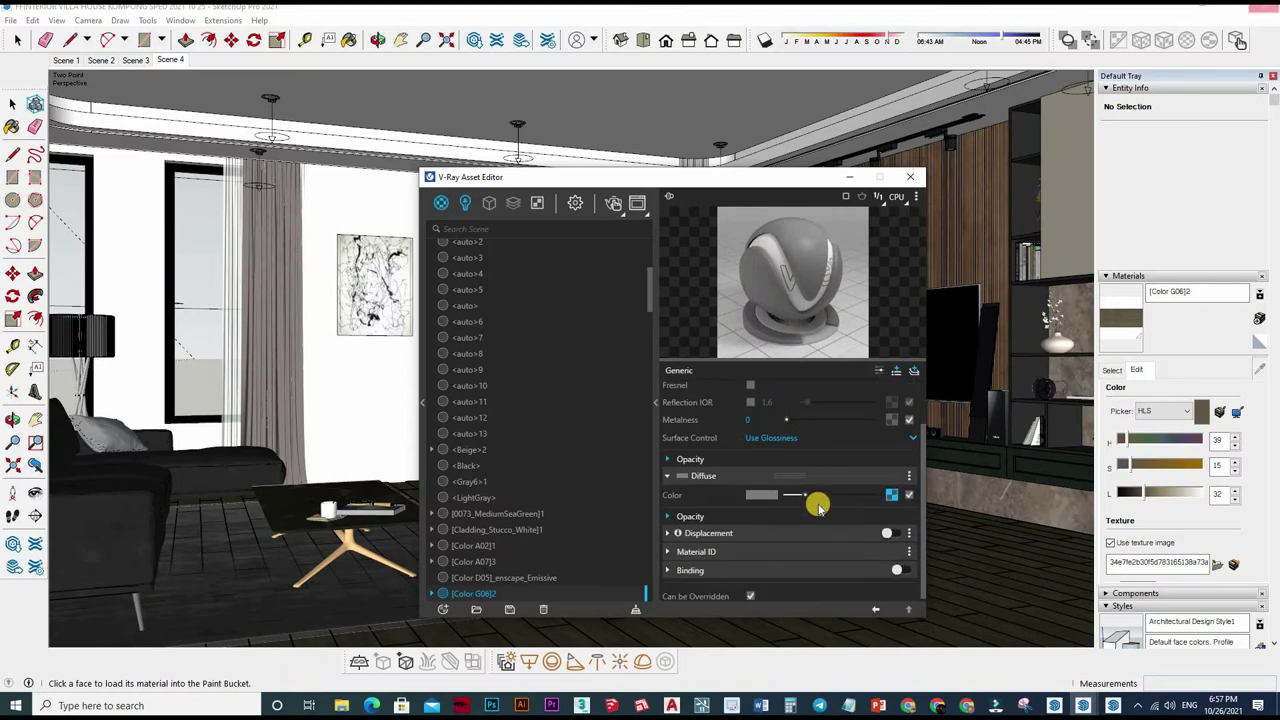
scroll(840, 495, up, 1)
click(912, 371)
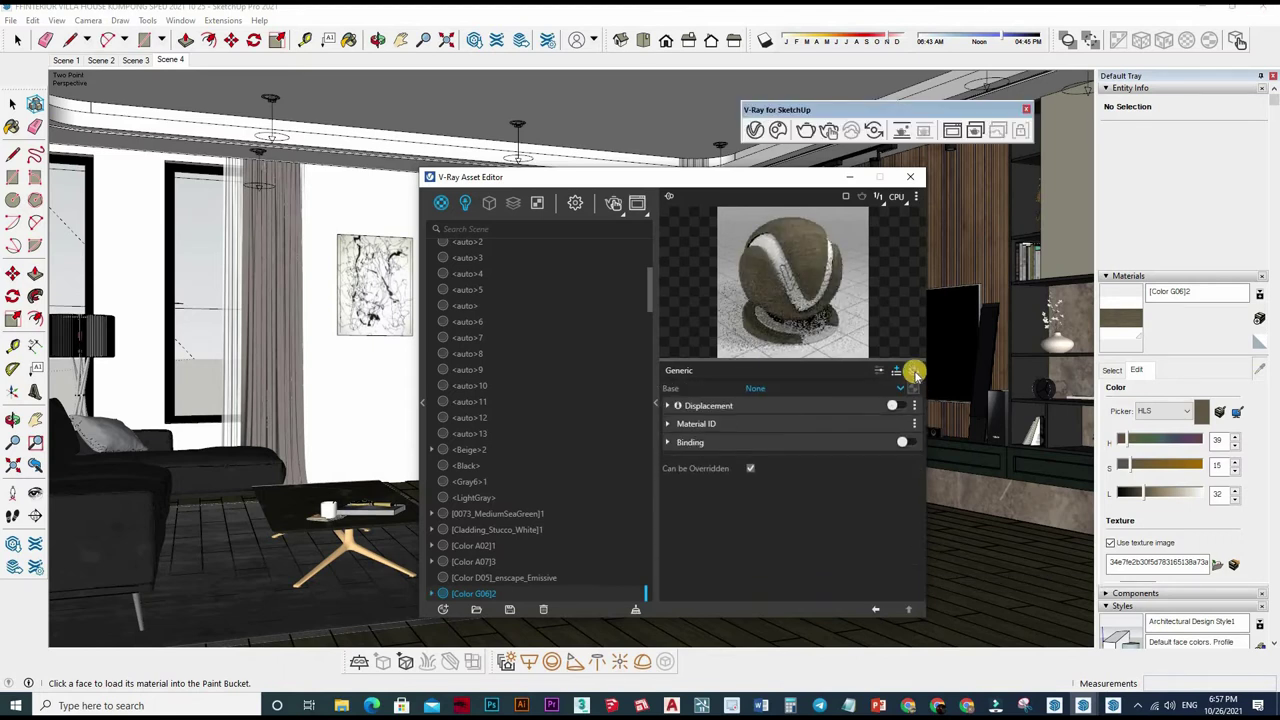
click(876, 386)
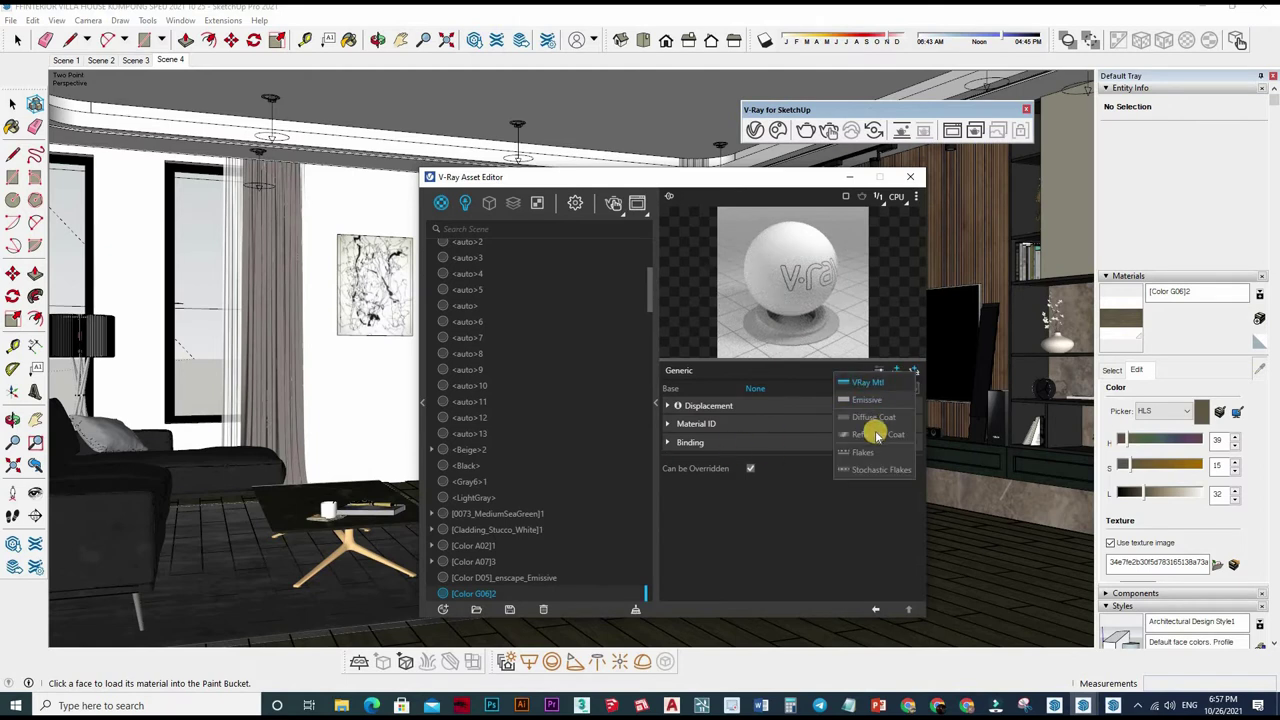
click(880, 425)
- Load the wood image from Desktop > VILLA COPY as the diffuse Bitmap texture
click(843, 217)
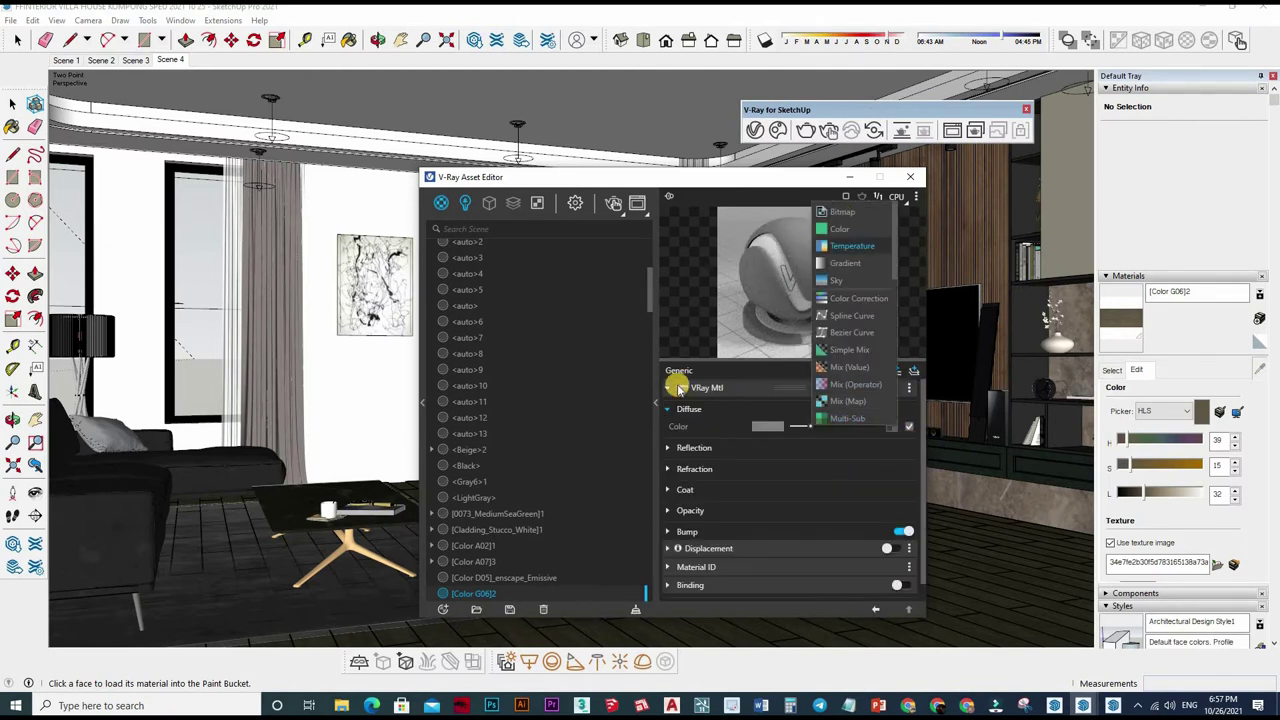
click(668, 368)
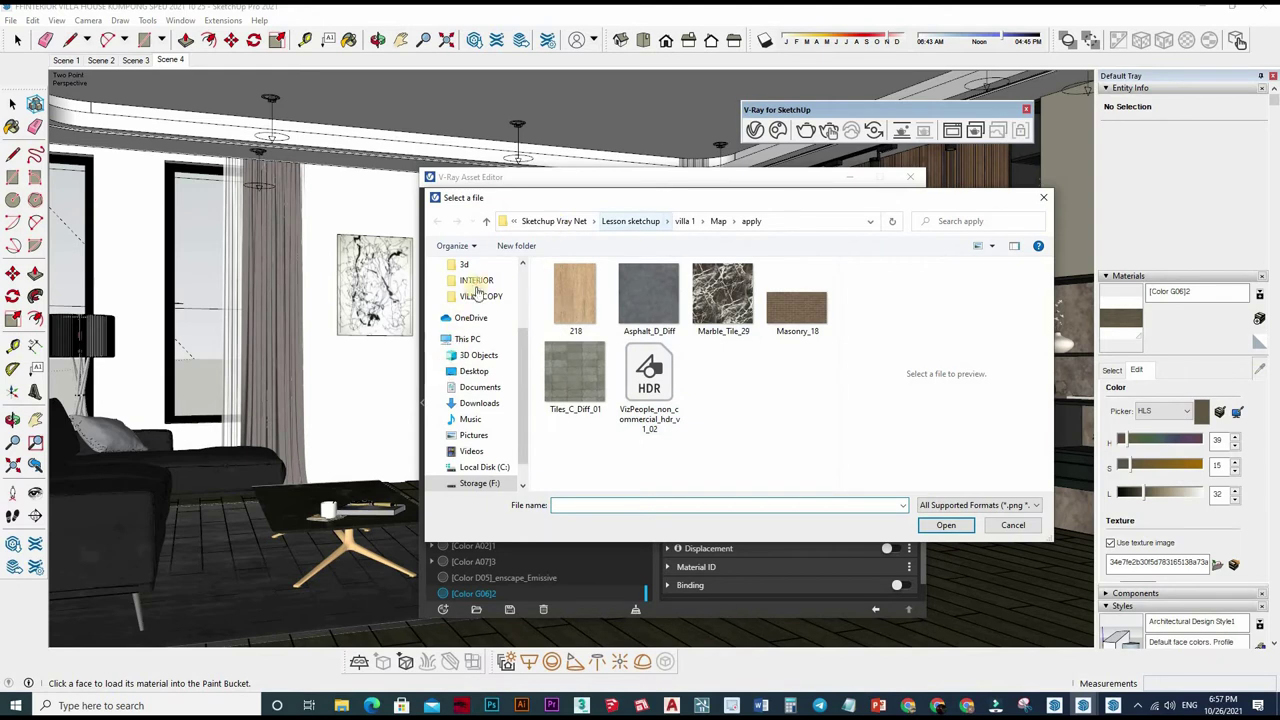
click(474, 371)
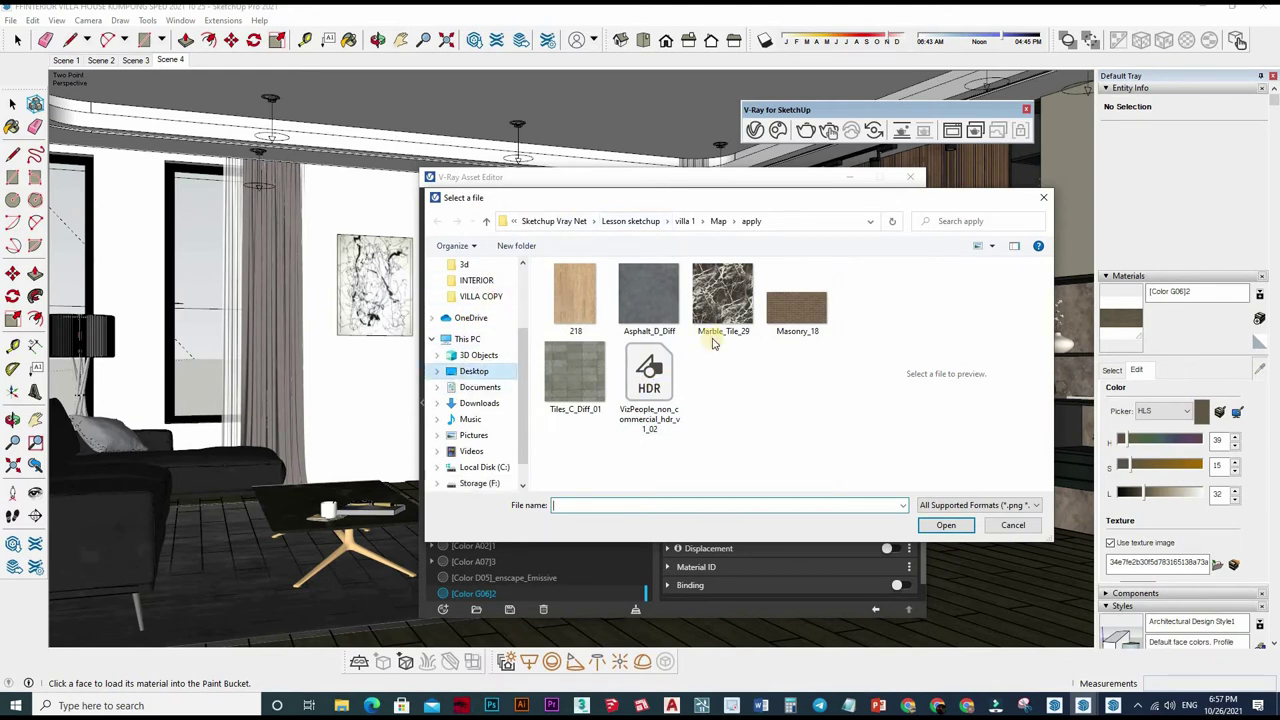
click(481, 296)
click(649, 300)
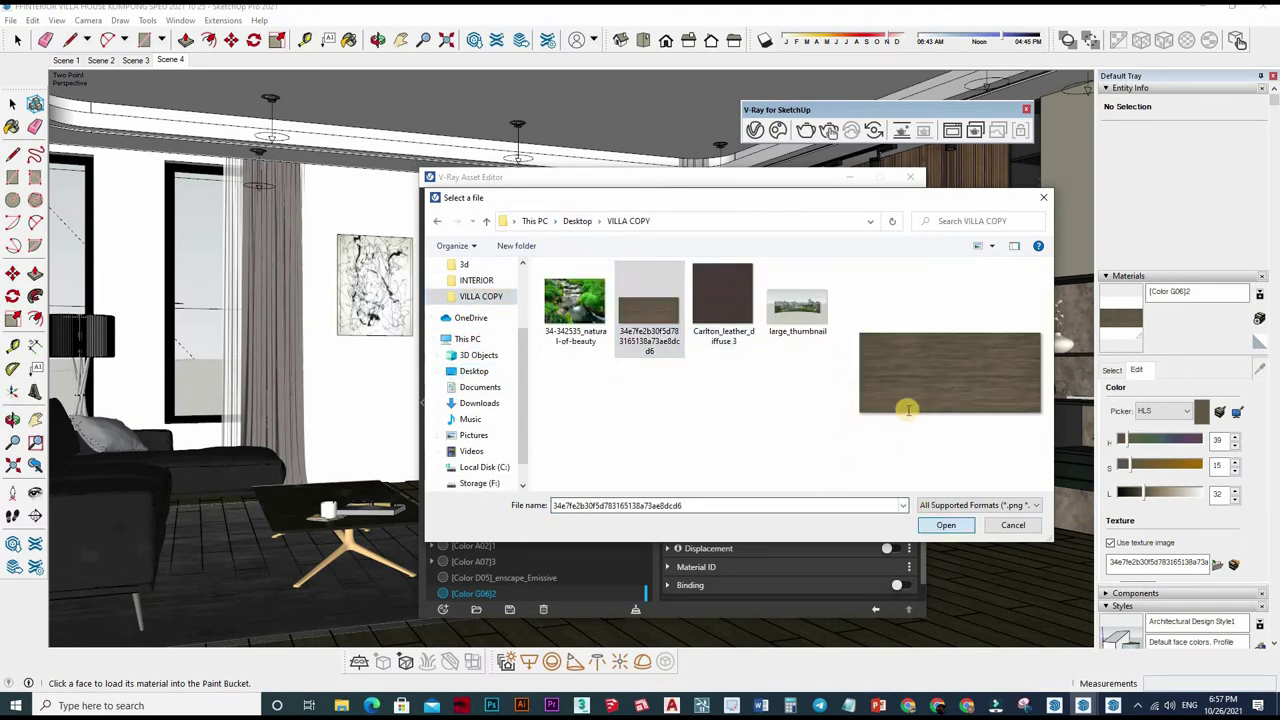
click(946, 525)
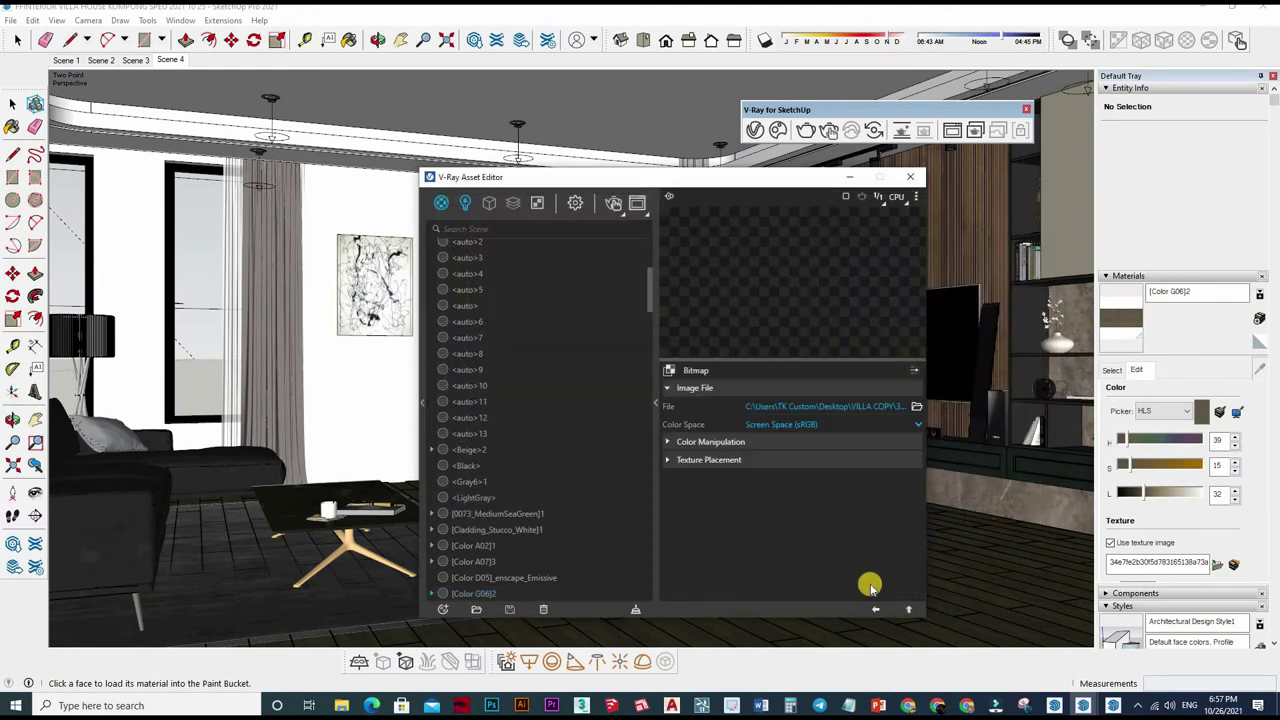
- Expand Reflection, paste the wood texture into the Glossiness slot, then clear it again
click(893, 430)
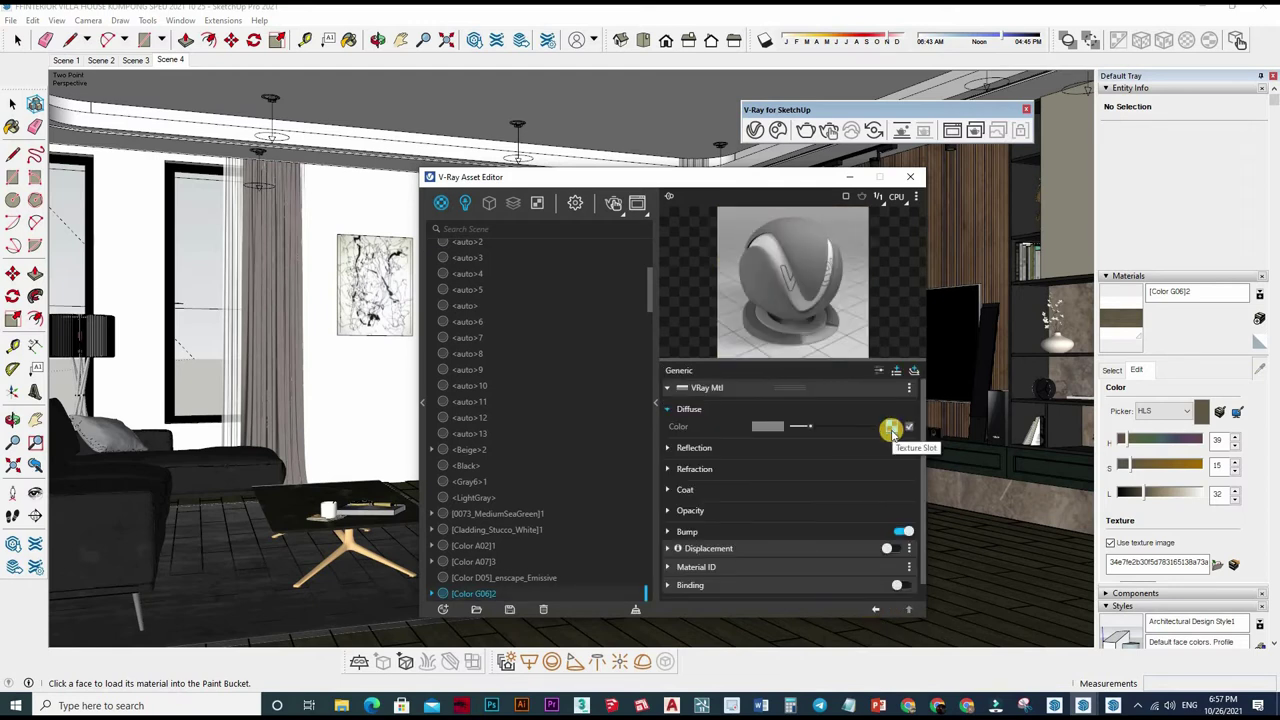
scroll(823, 463, down, 1)
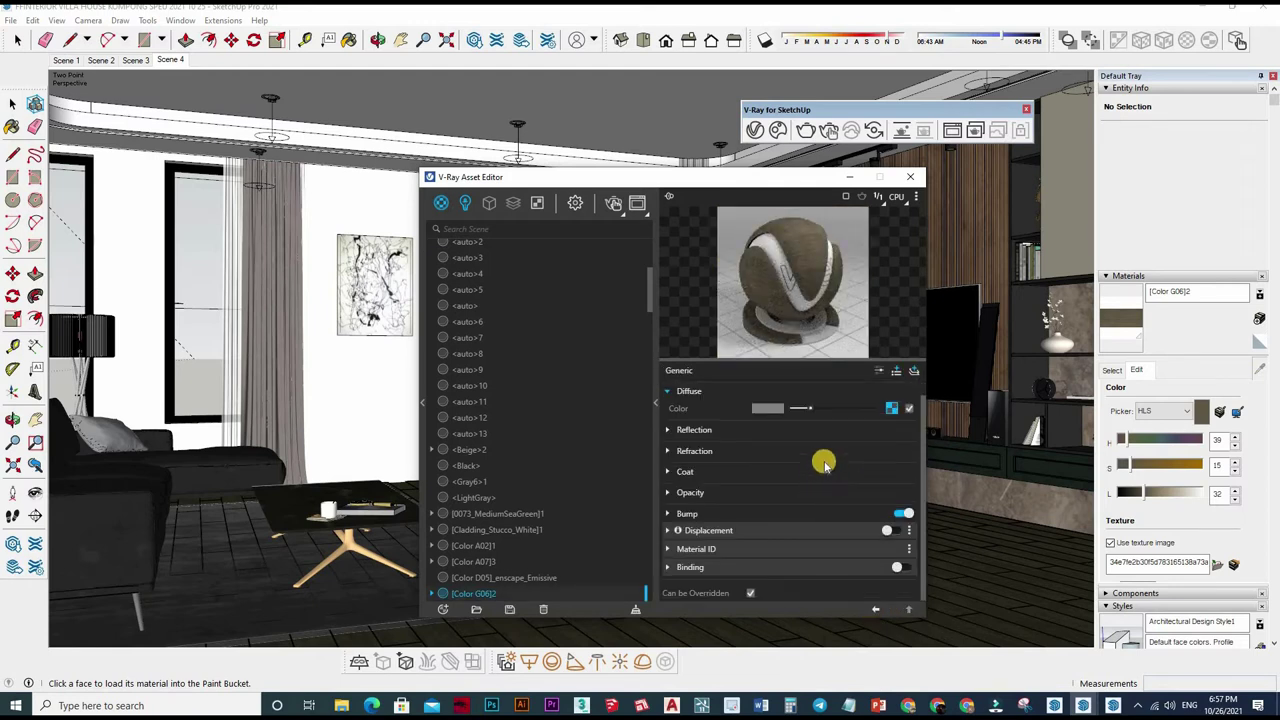
scroll(880, 480, up, 1)
click(876, 449)
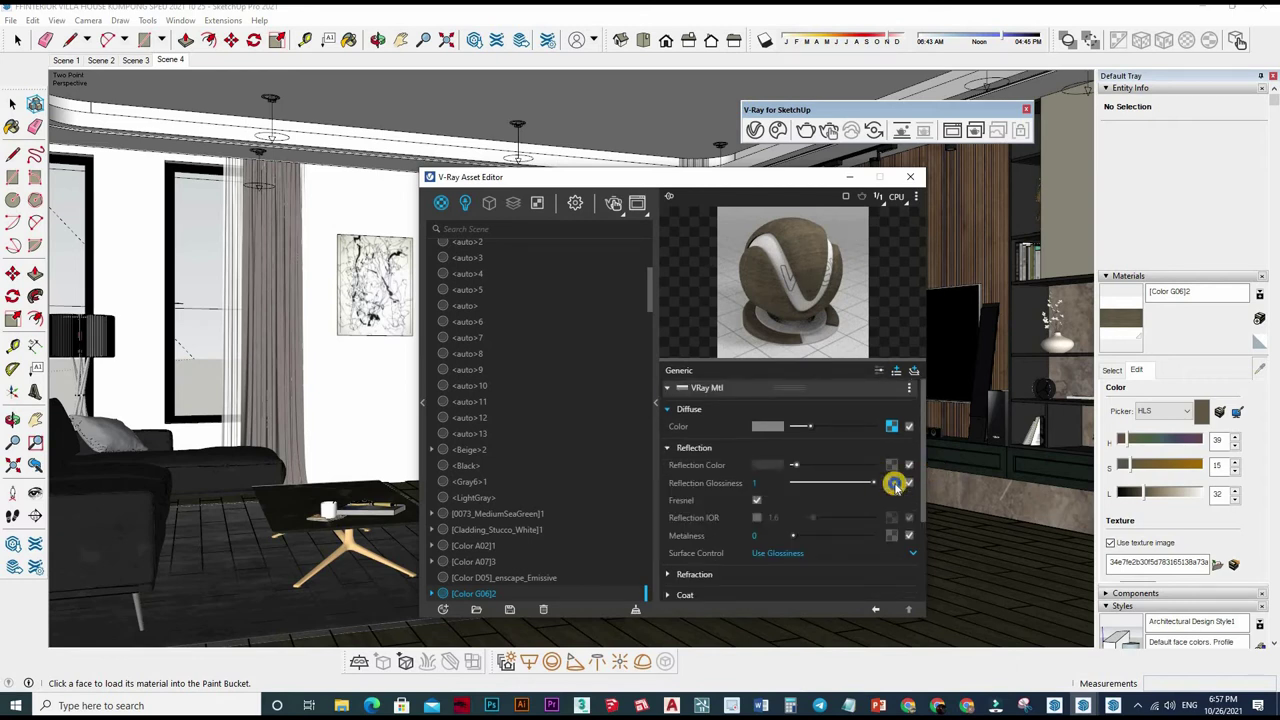
right_click(893, 484)
click(862, 500)
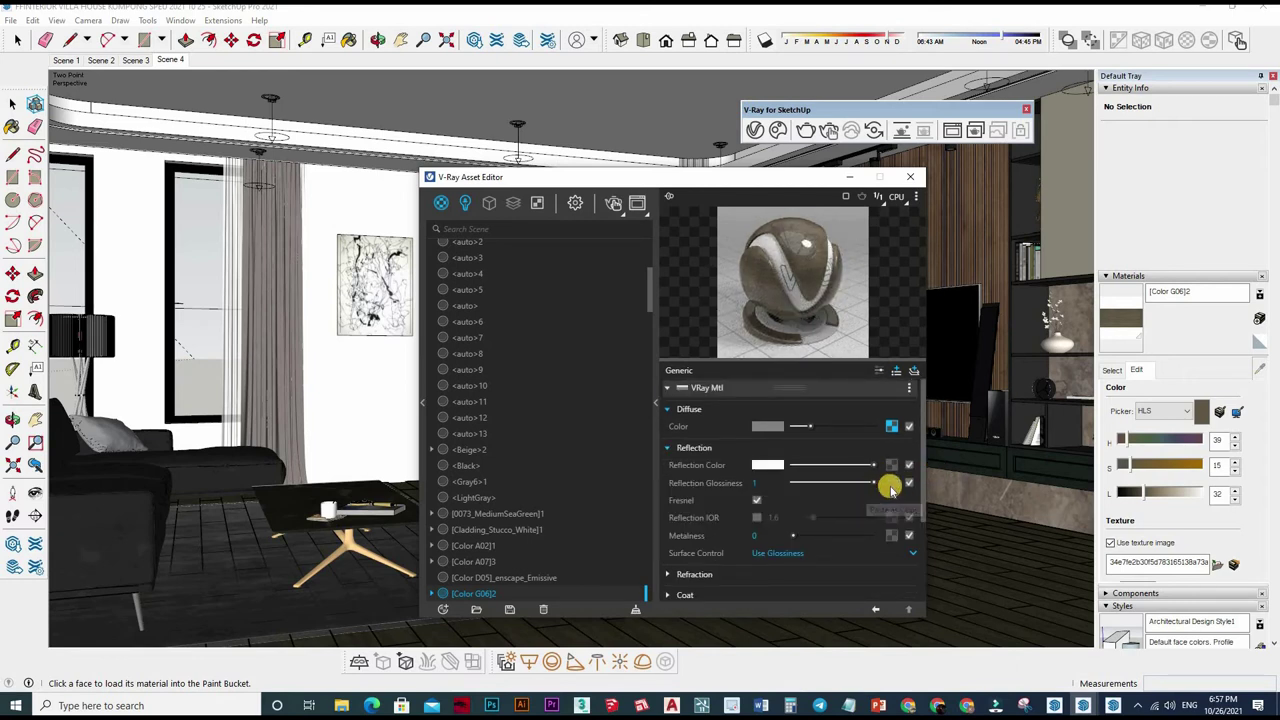
right_click(848, 440)
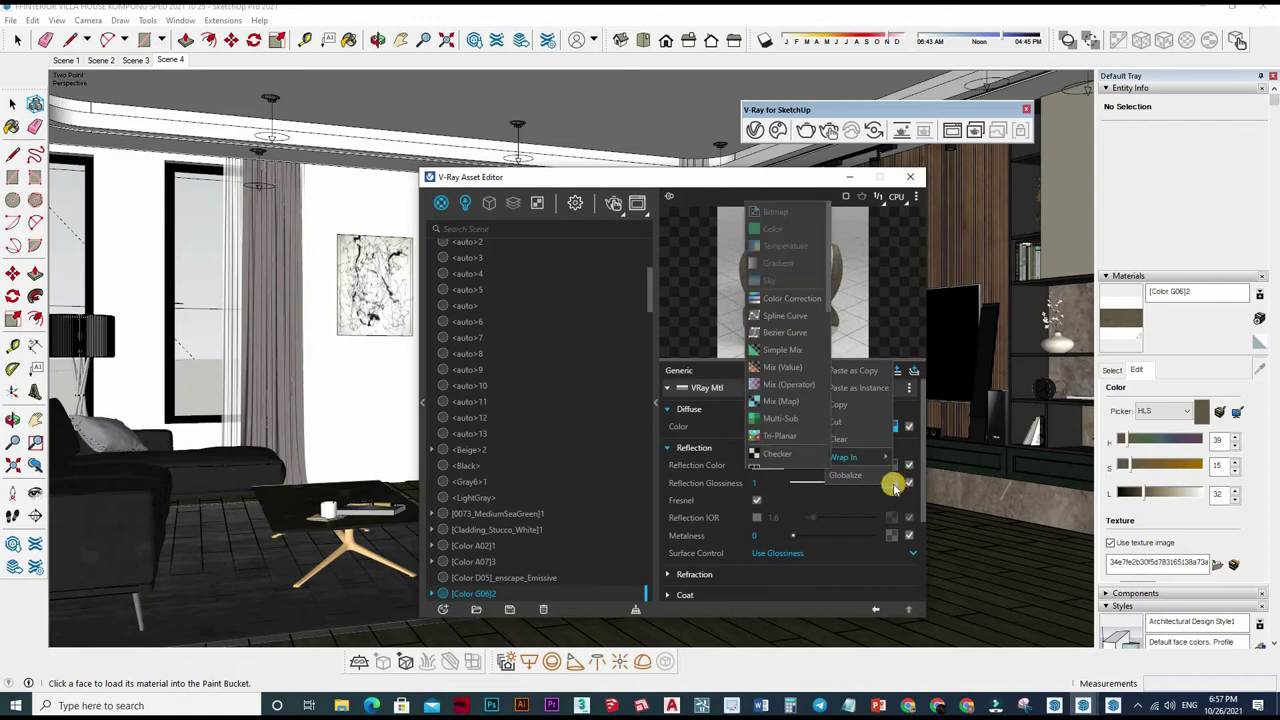
click(851, 438)
- Drive Glossiness with a Color Correction of the wood bitmap, saturation -1 and brightness 0.309
click(891, 483)
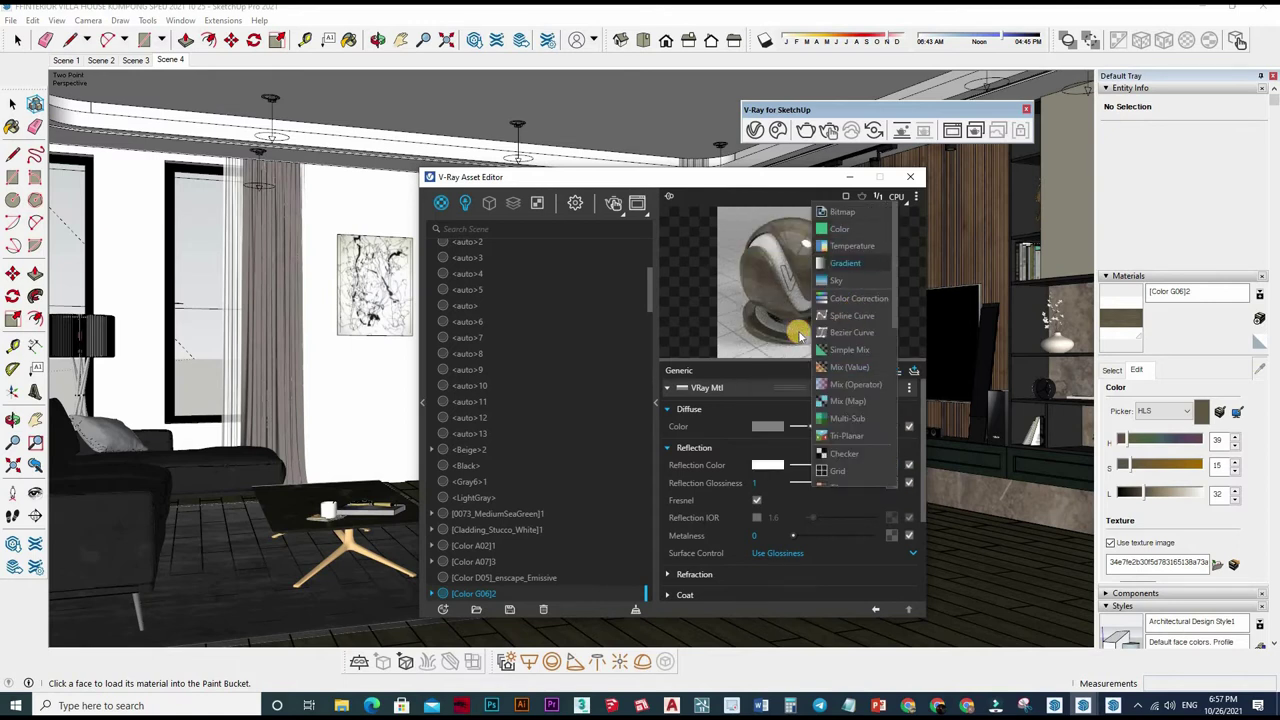
click(858, 298)
right_click(910, 405)
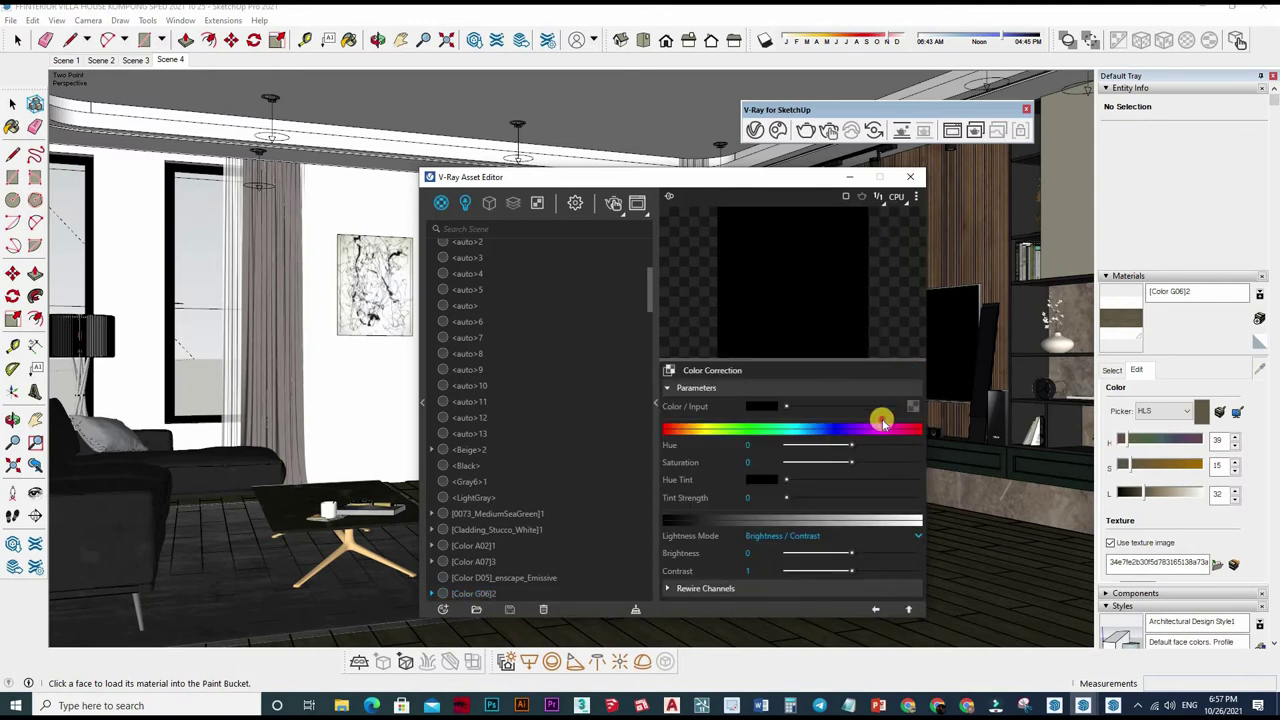
drag(851, 462, 763, 460)
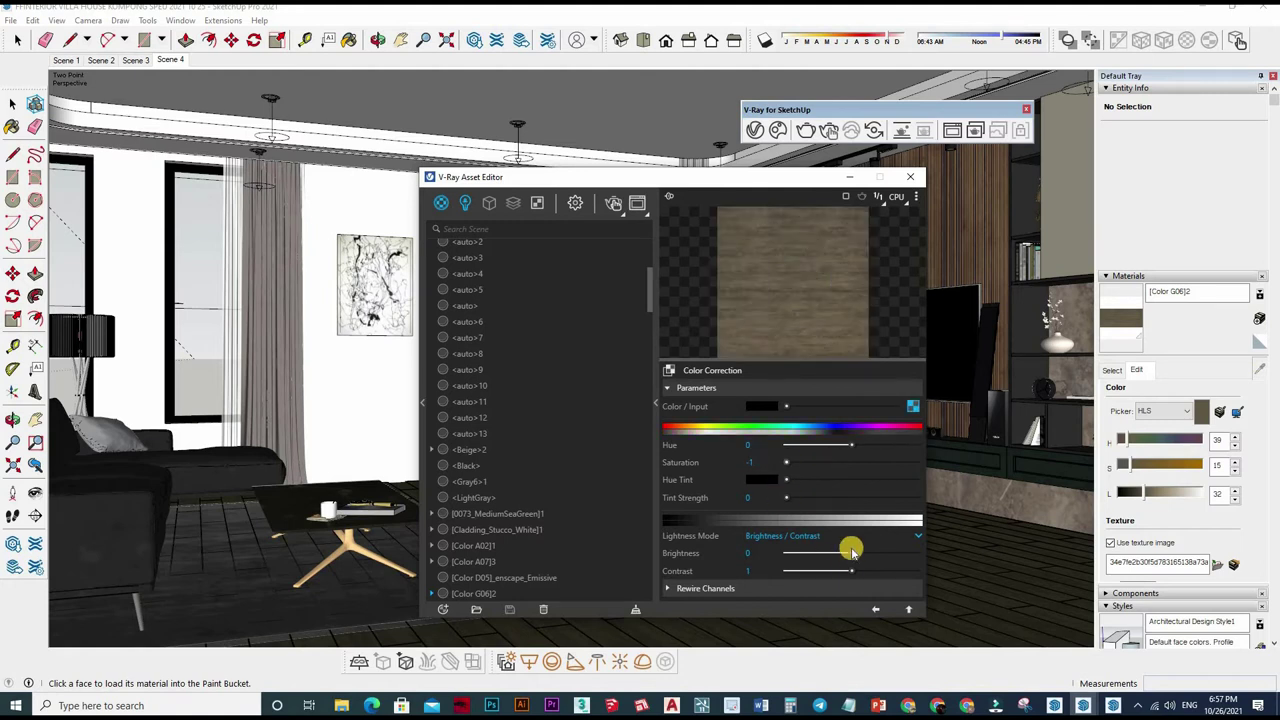
click(876, 608)
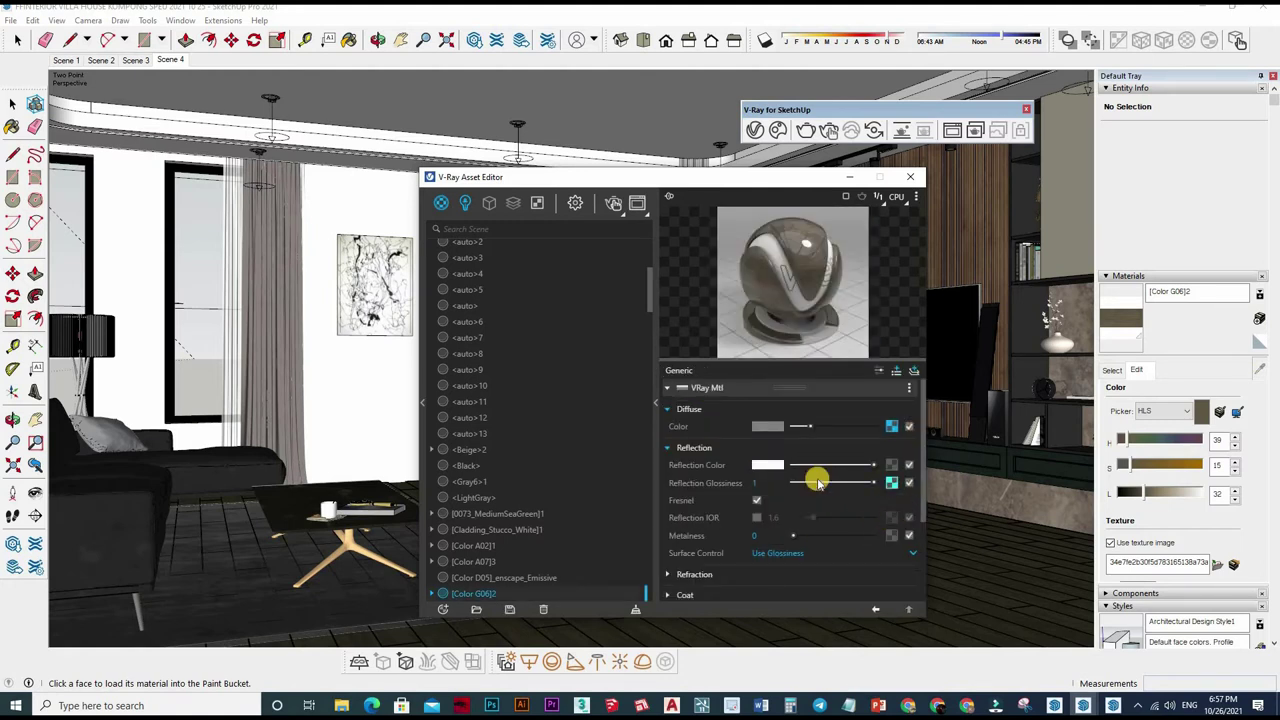
click(891, 482)
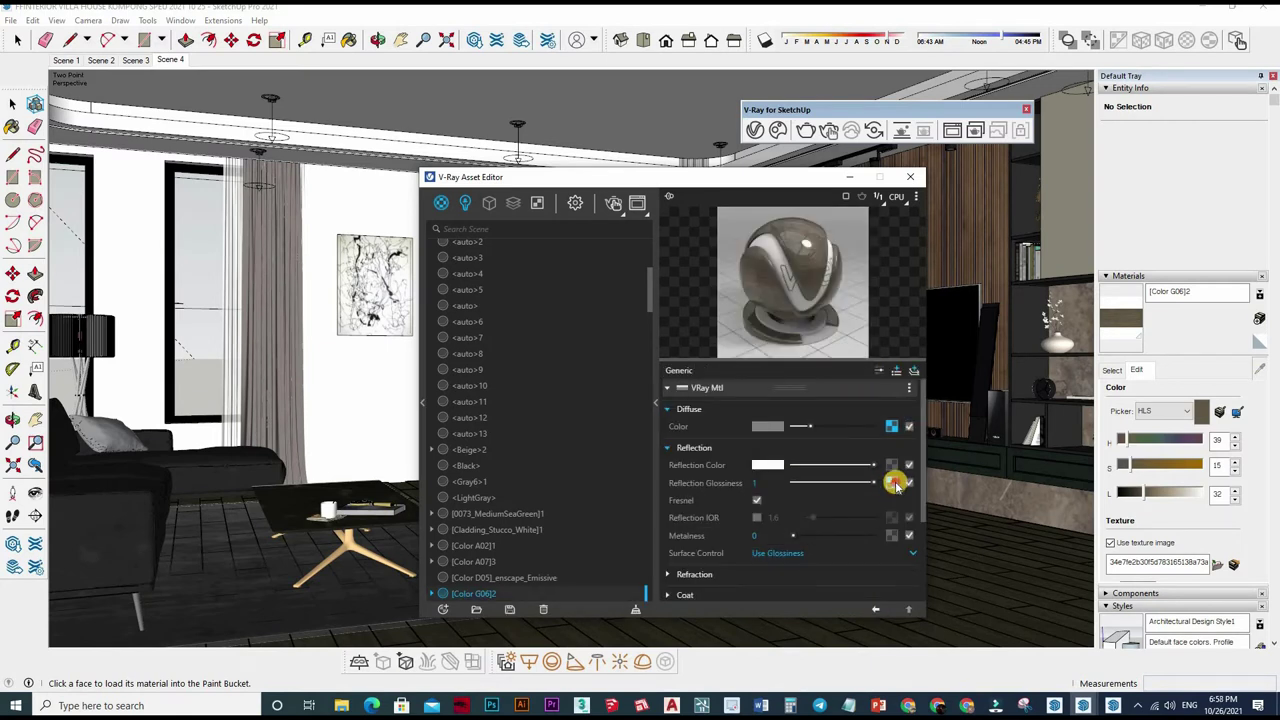
click(893, 483)
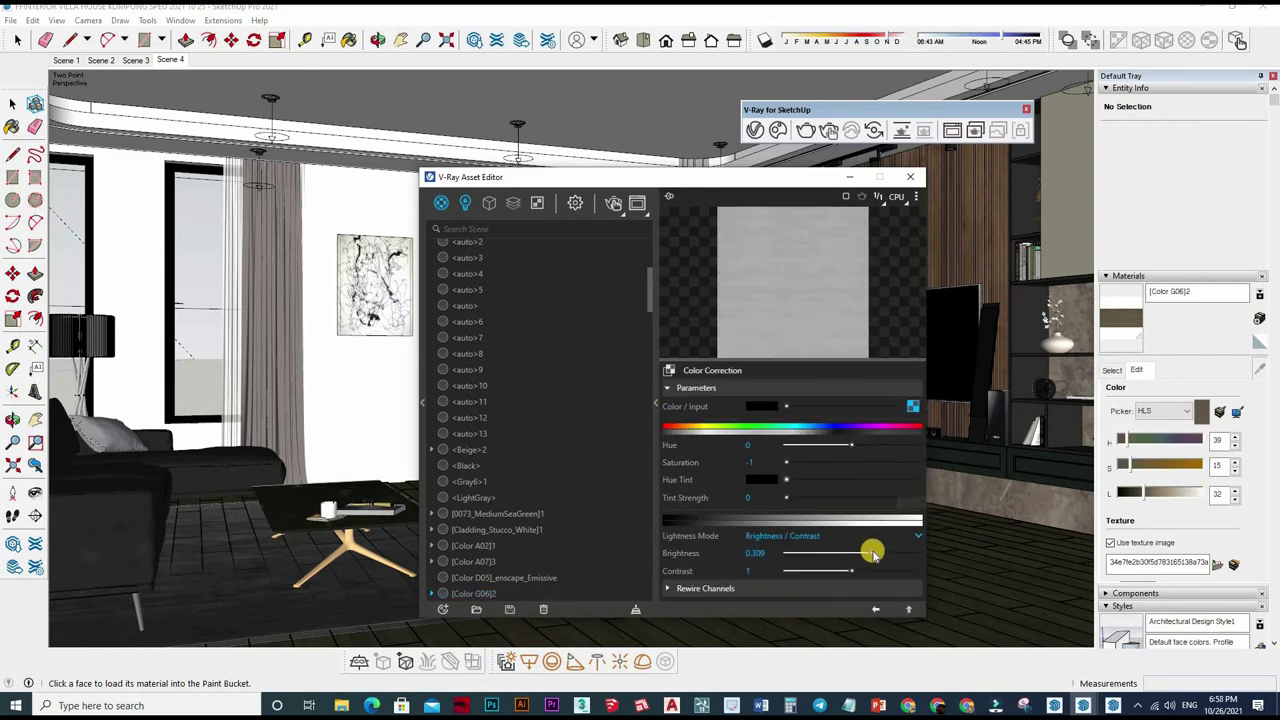
click(874, 611)
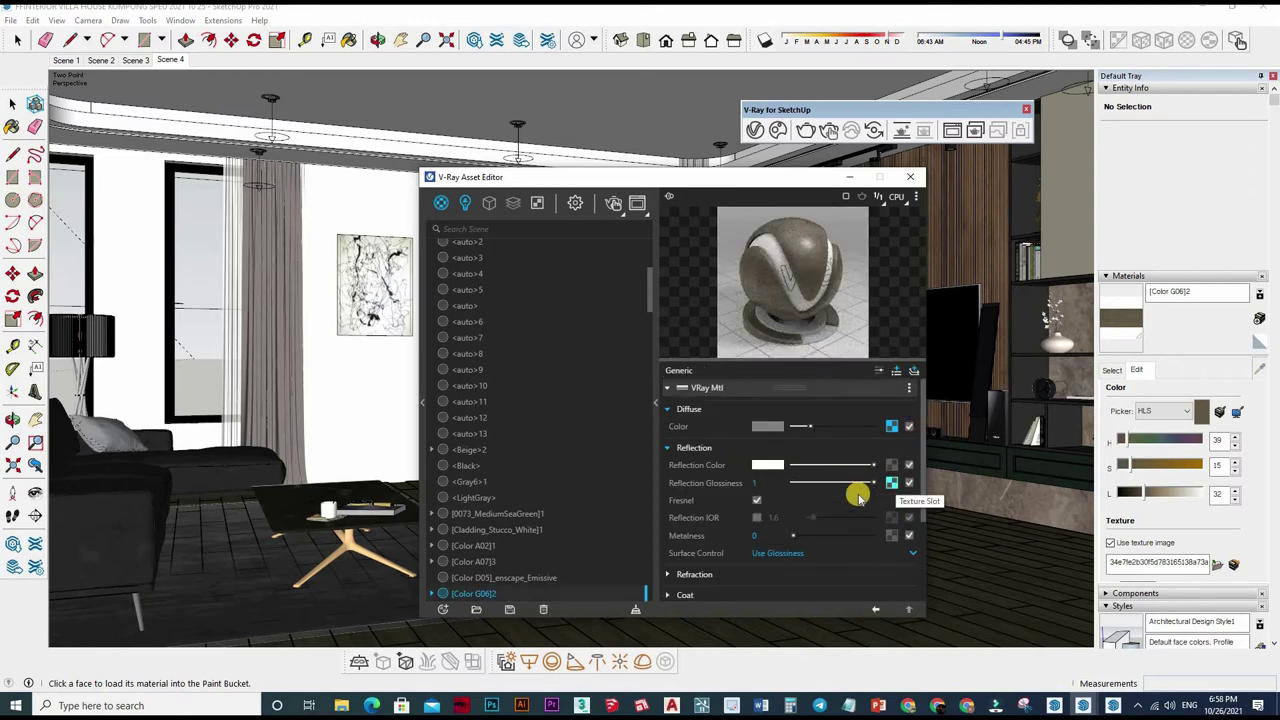
- Reuse the diffuse wood bitmap as a bump map at amount 0.1, then sample the main carpet lounge material
right_click(841, 431)
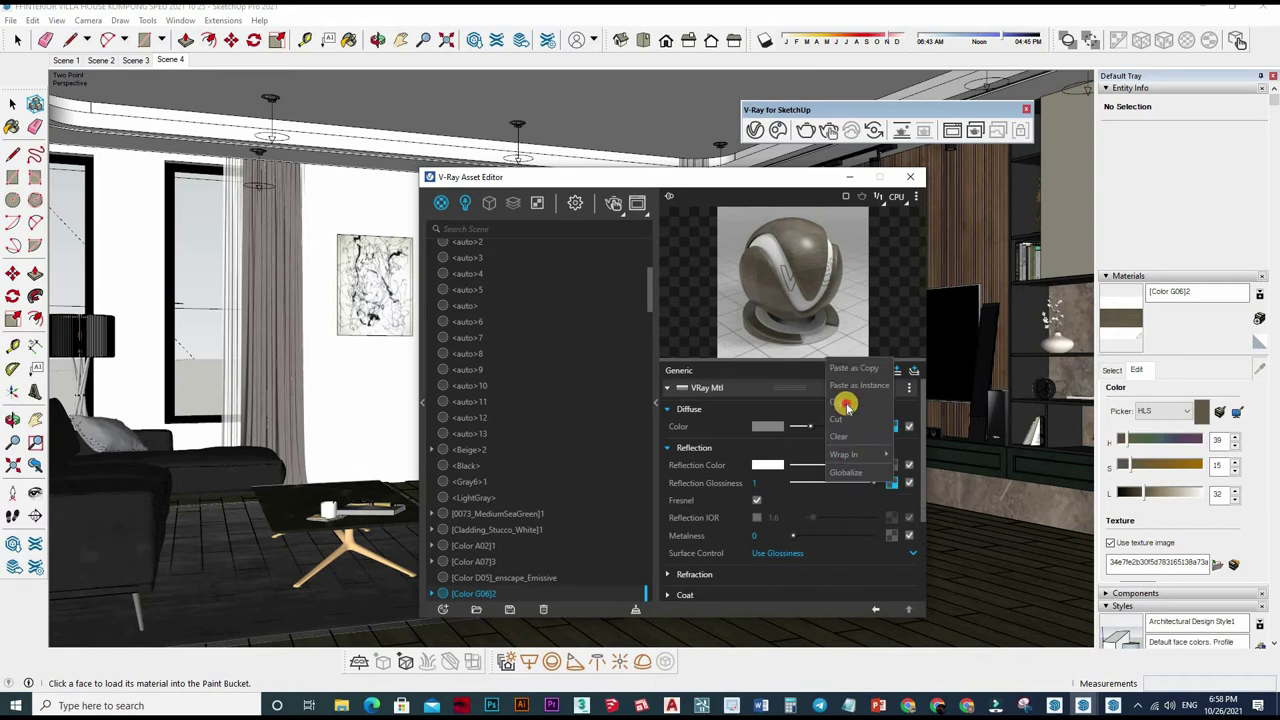
scroll(776, 553, down, 3)
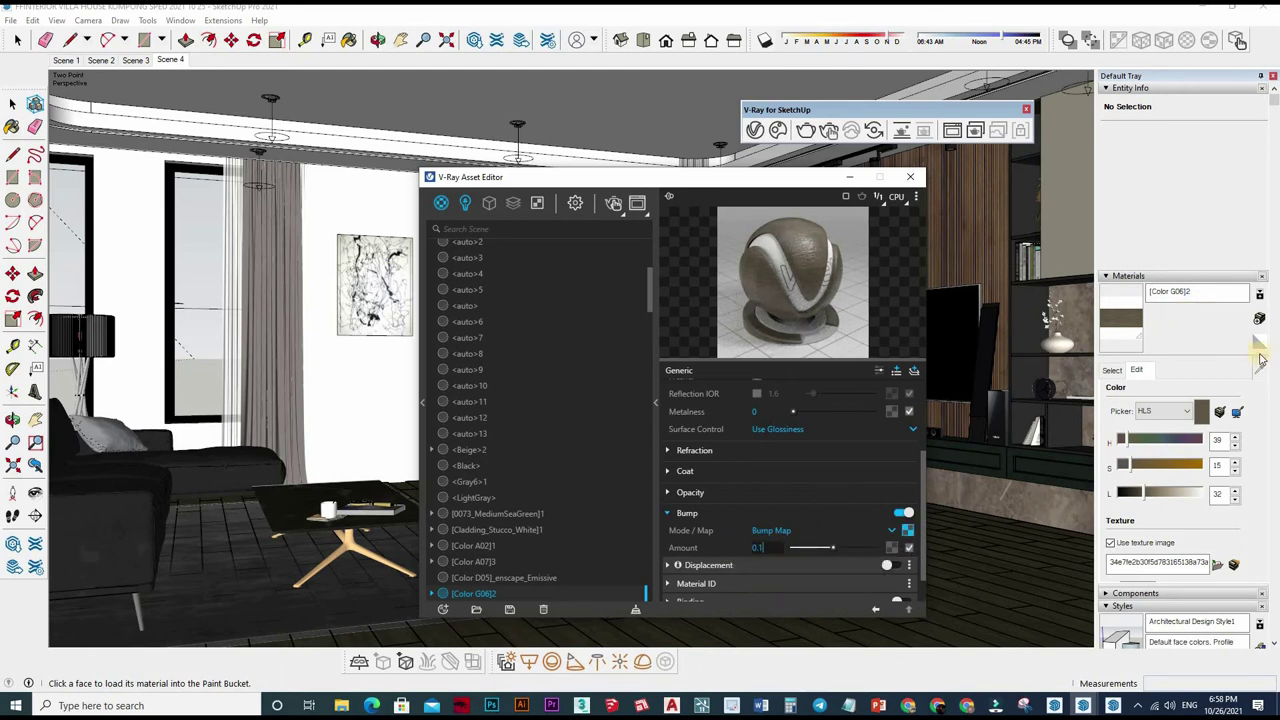
text(0.1)
key(Return)
key(b)
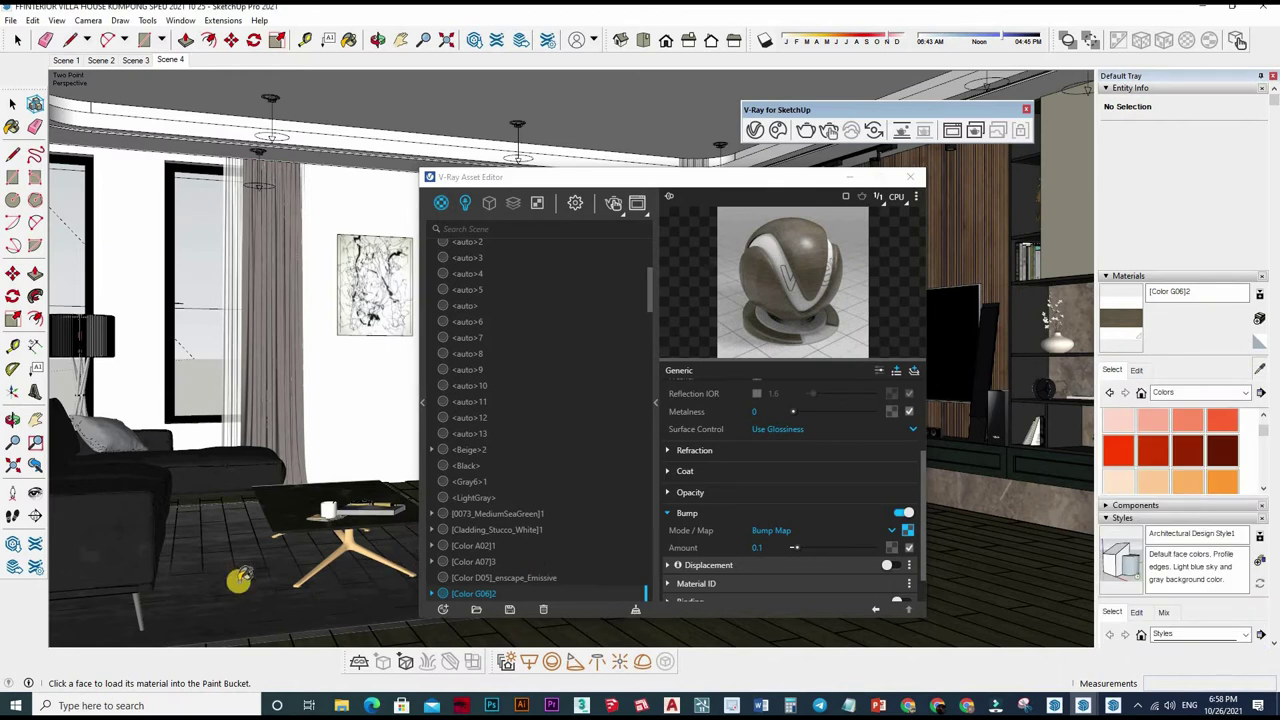
alt+click(351, 600)
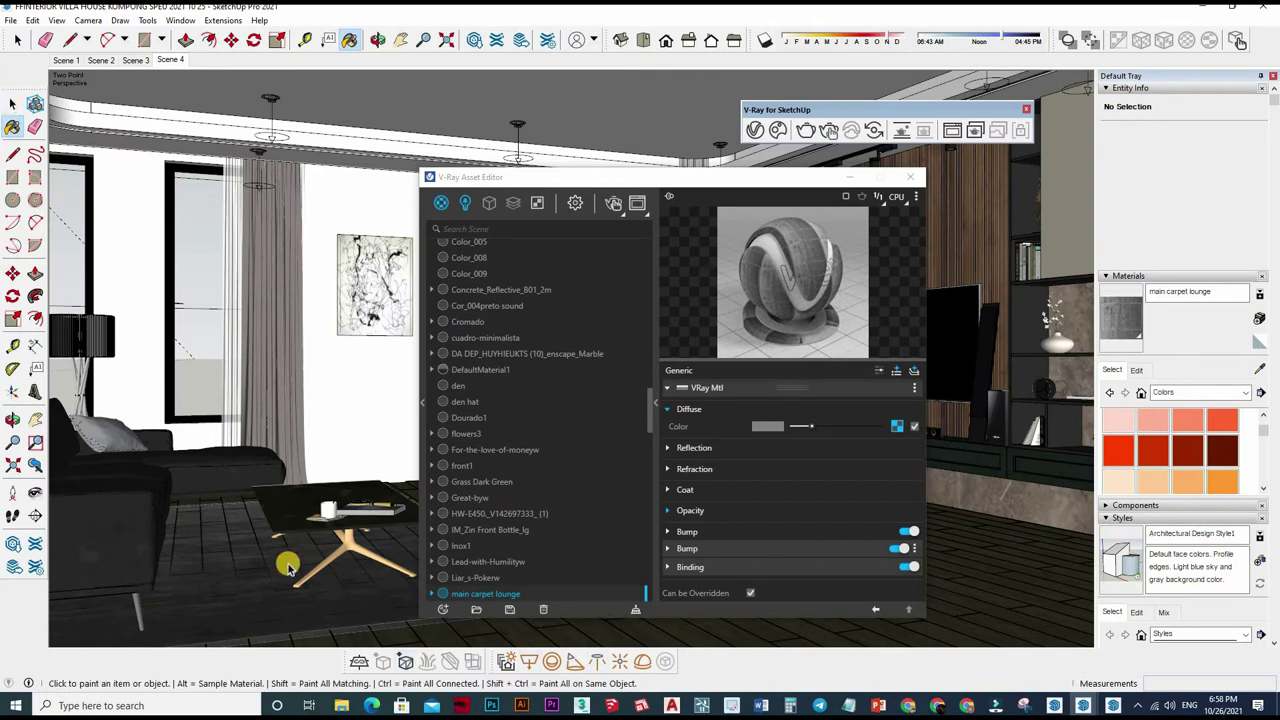
- Select the Box016 component beside the sofa and orbit the view around the sofa and table
key(space)
click(249, 596)
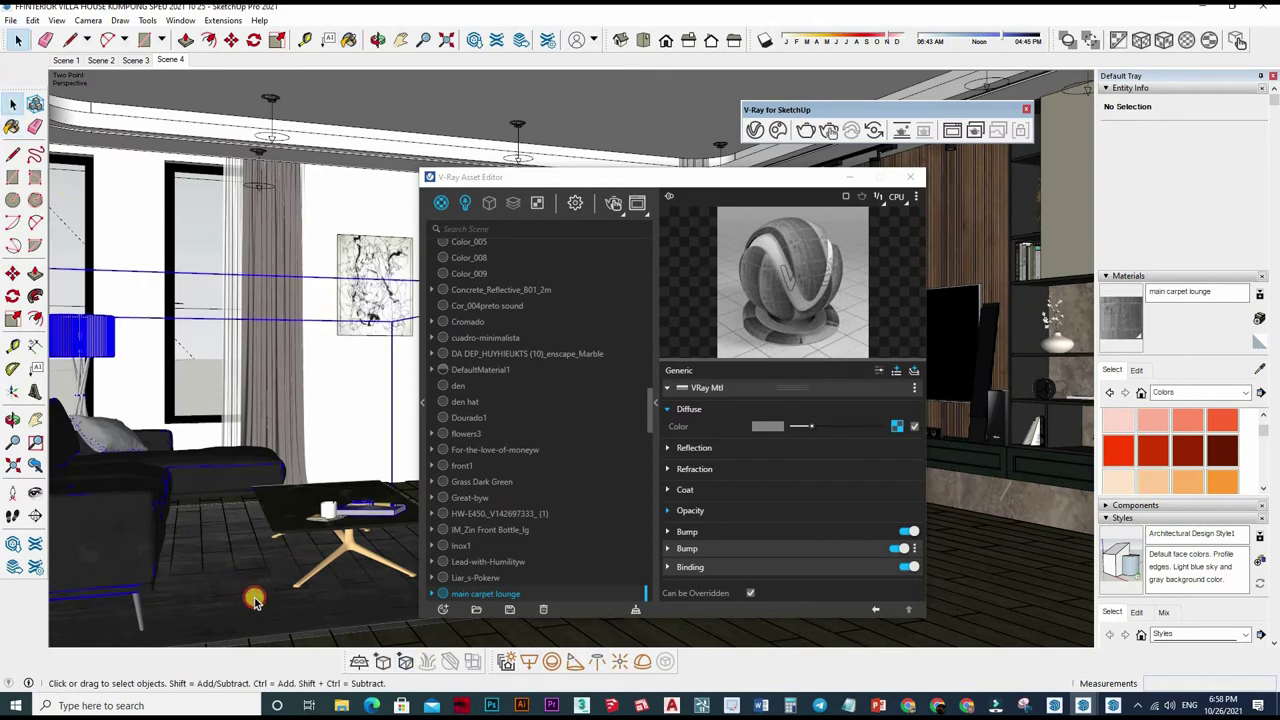
middle_drag(254, 600, 431, 666)
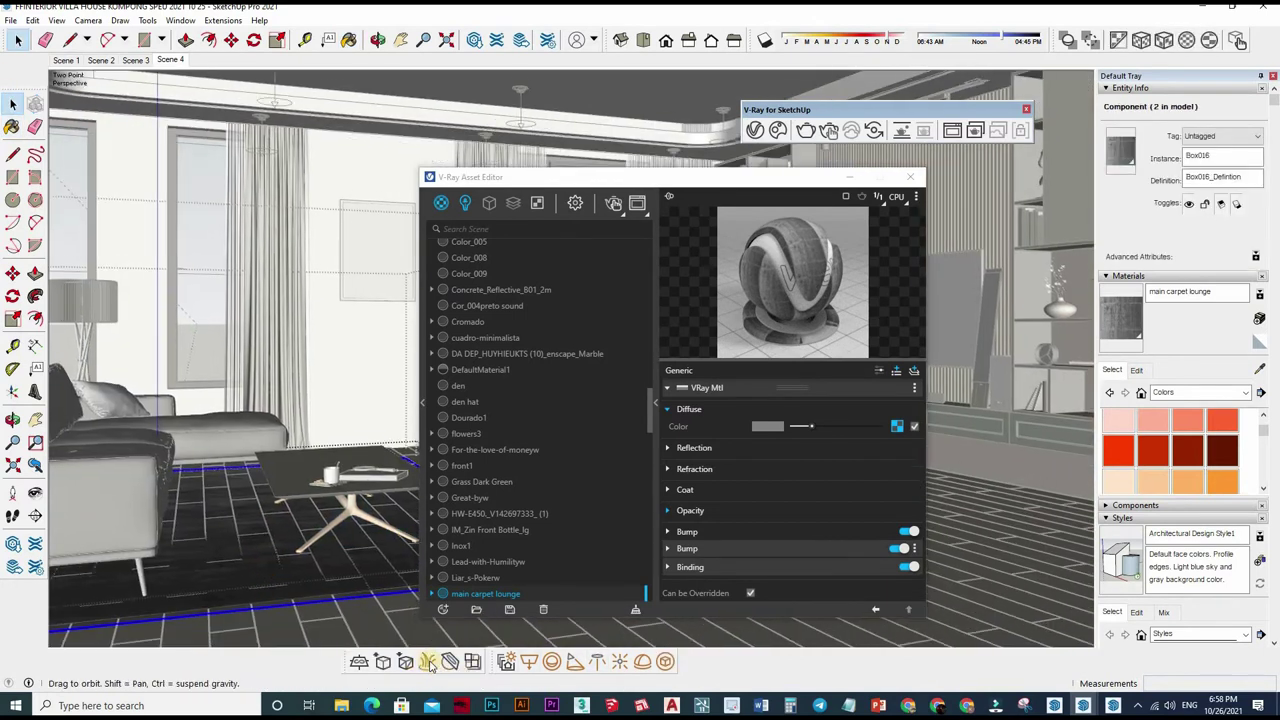
click(732, 428)
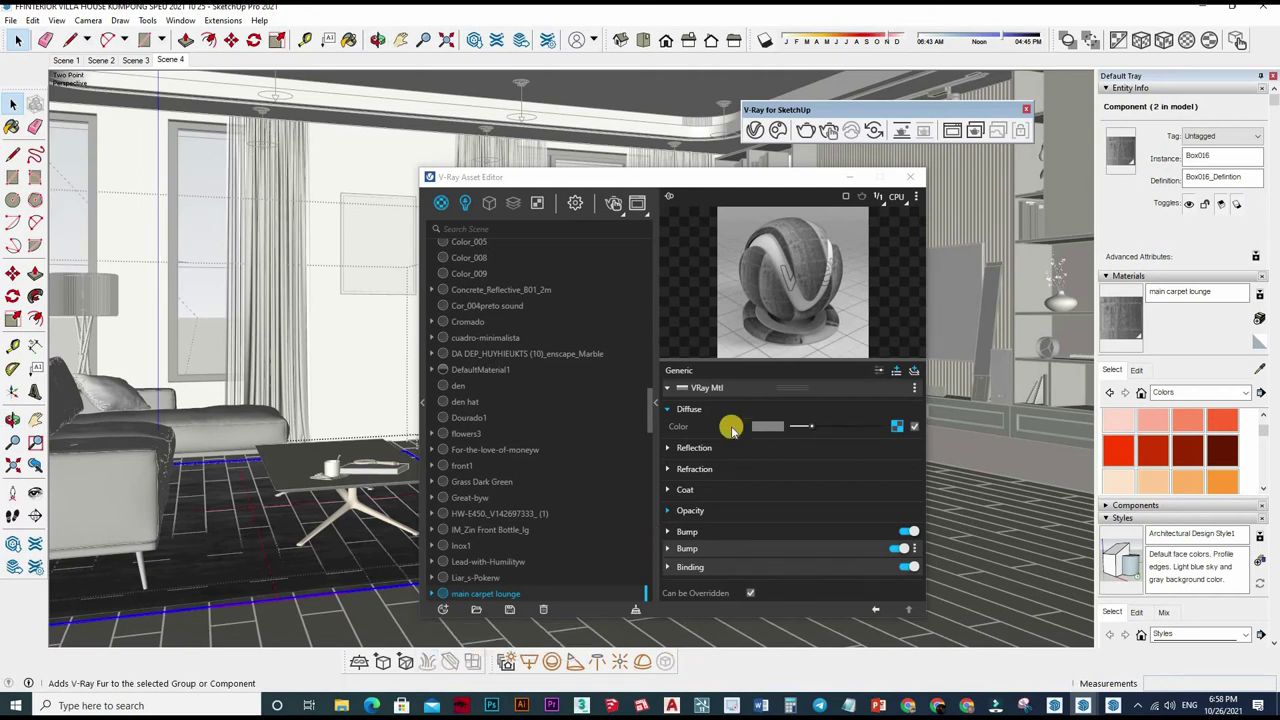
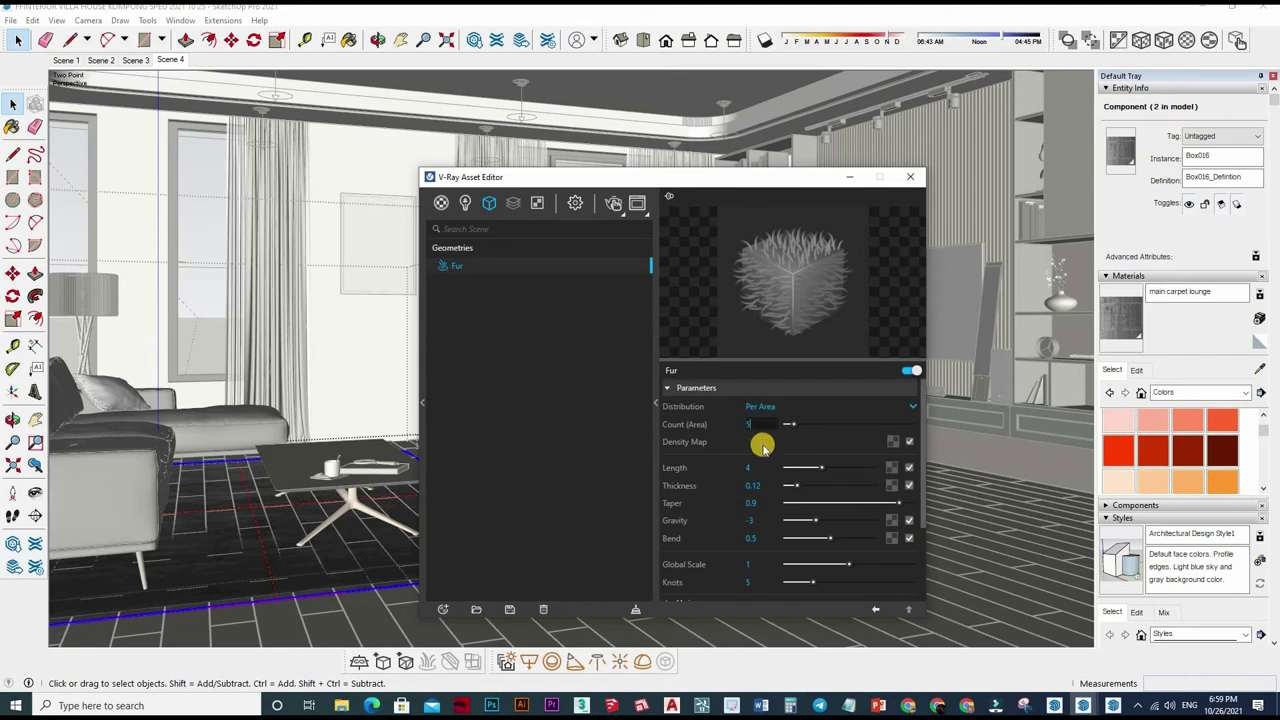
- Give the lounge carpet's V-Ray Fur count 5, length 2, taper 0.7 and gravity 0.5, then close the editor
key(Return)
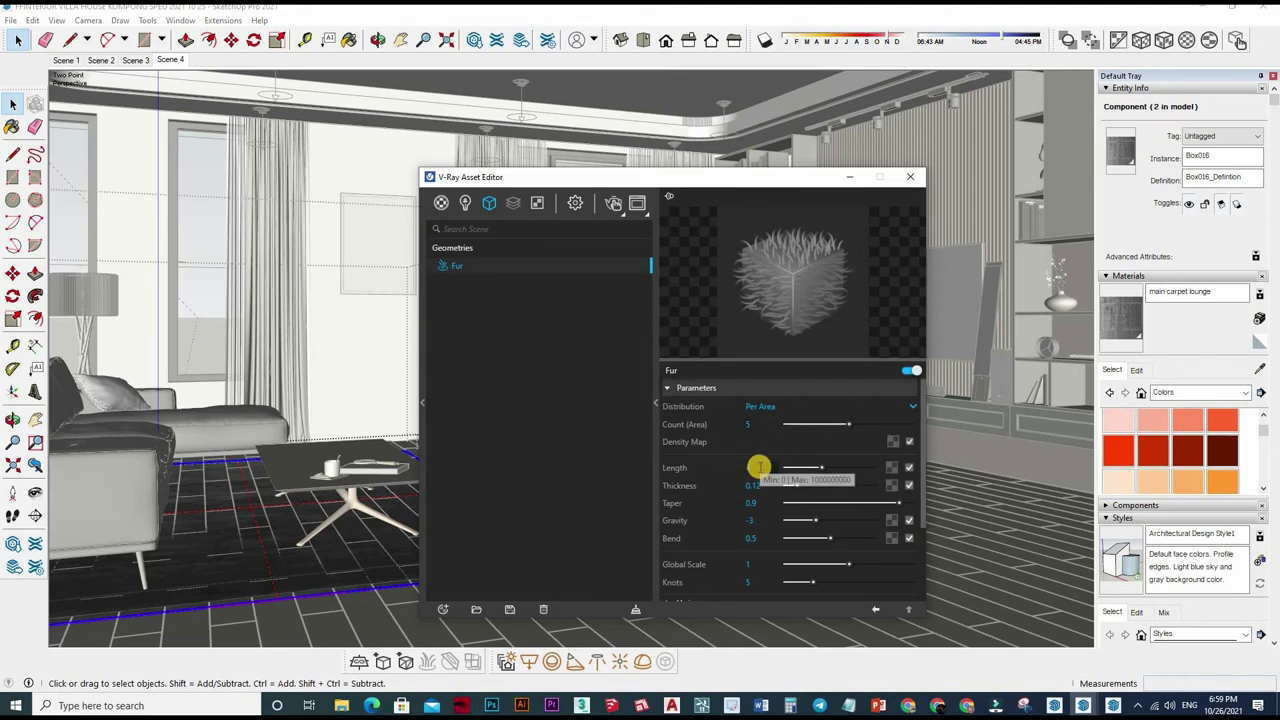
click(748, 467)
text(2)
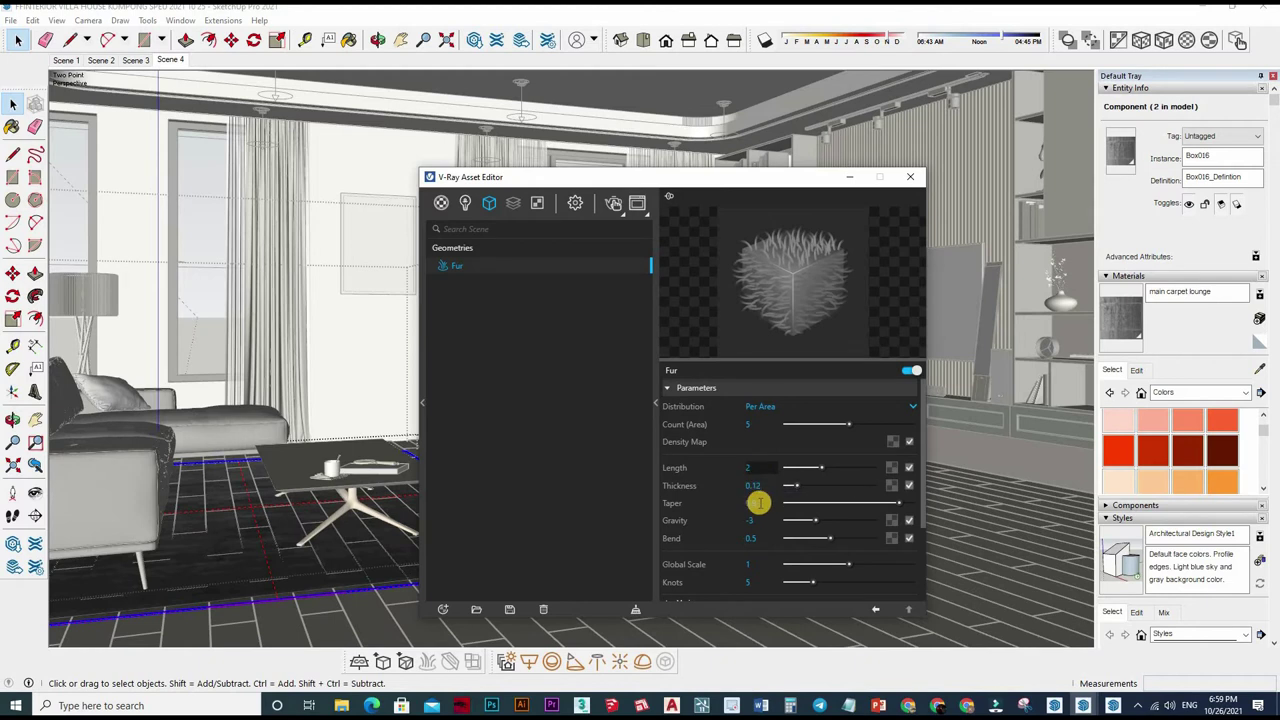
click(758, 502)
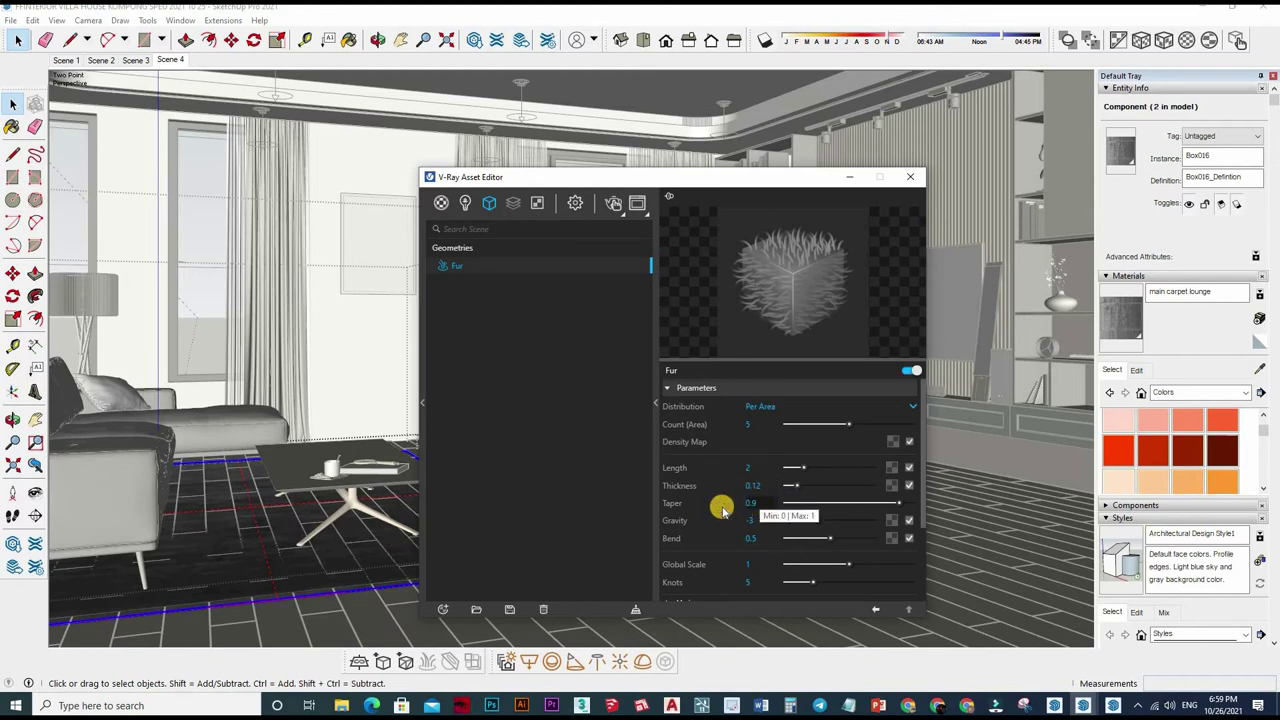
text(.7)
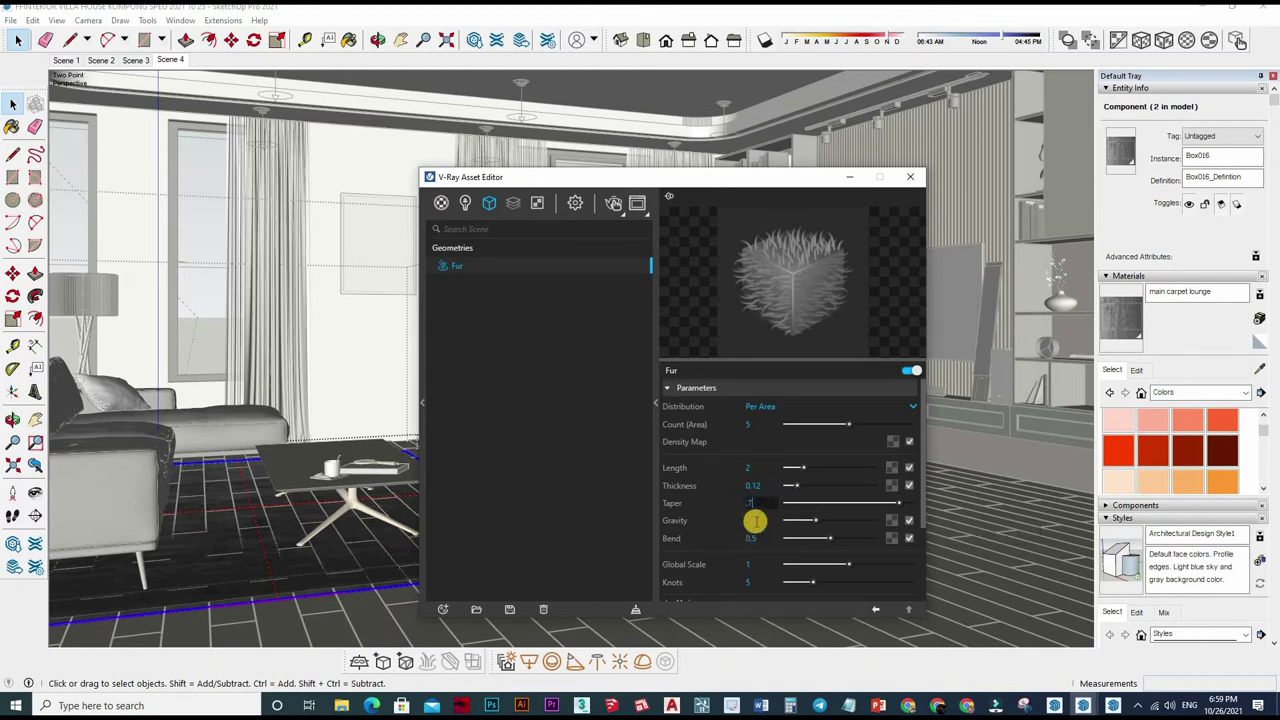
key(Return)
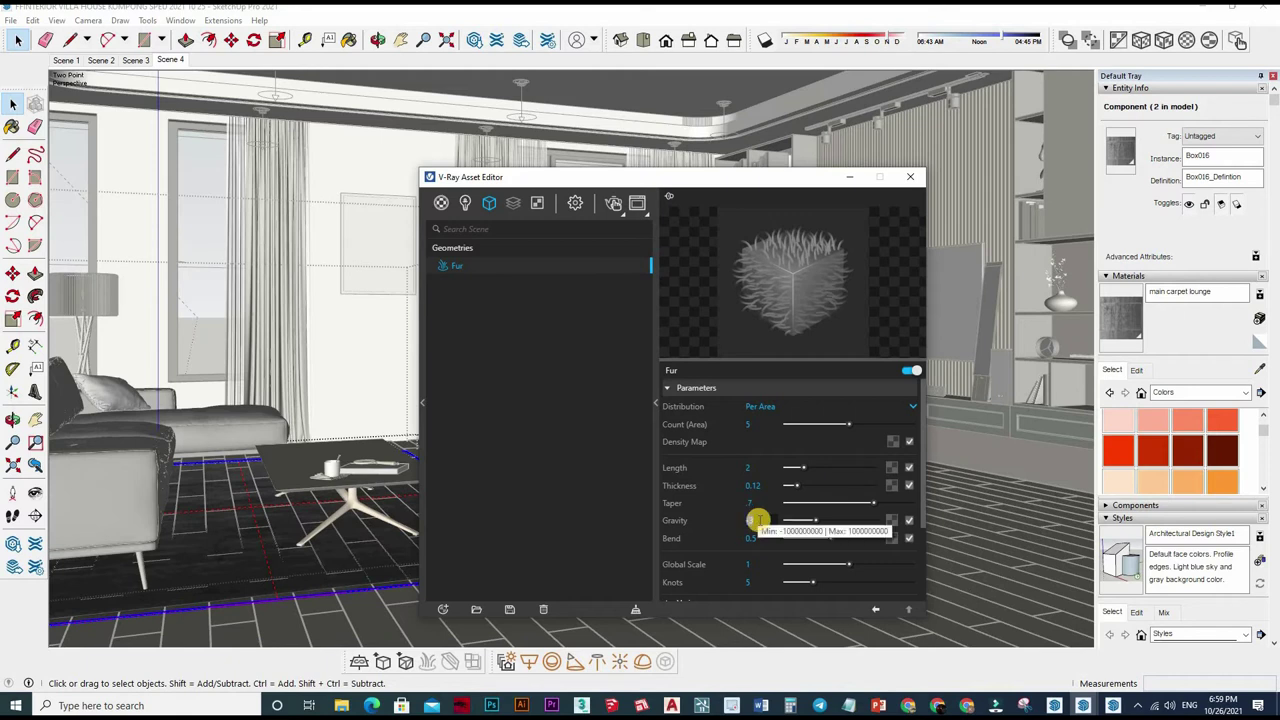
text(.5)
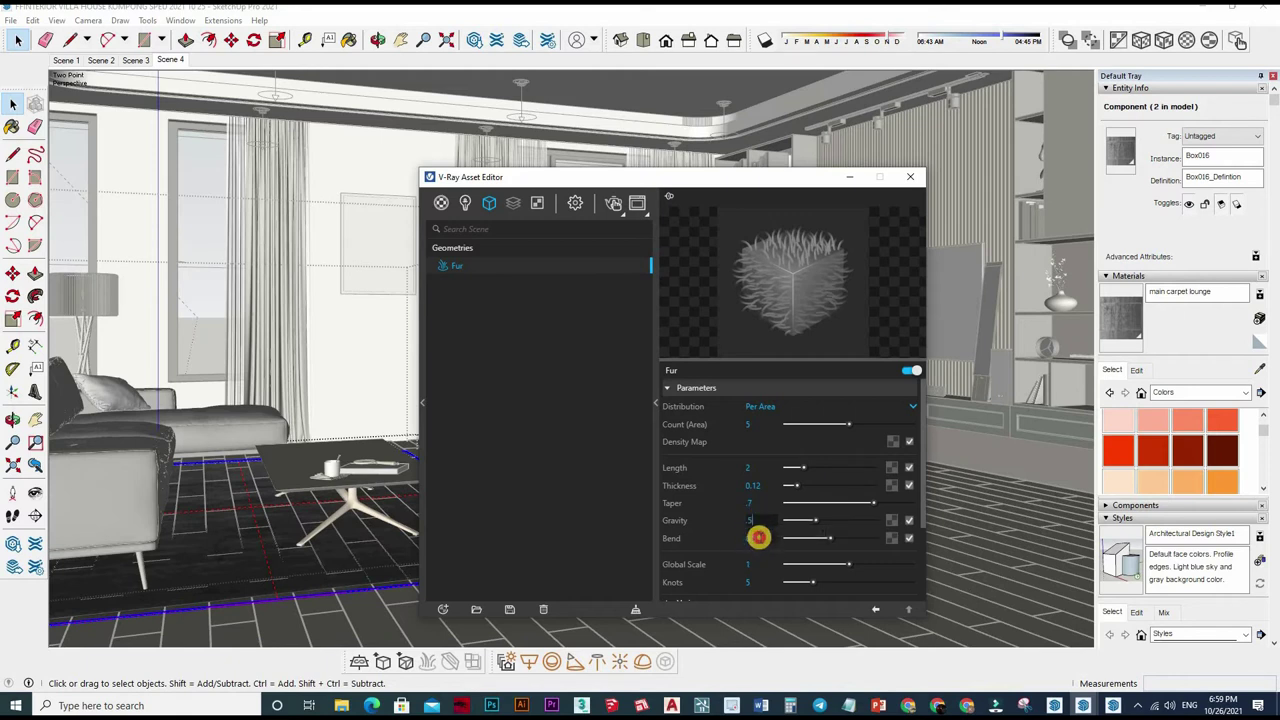
key(Tab)
click(762, 563)
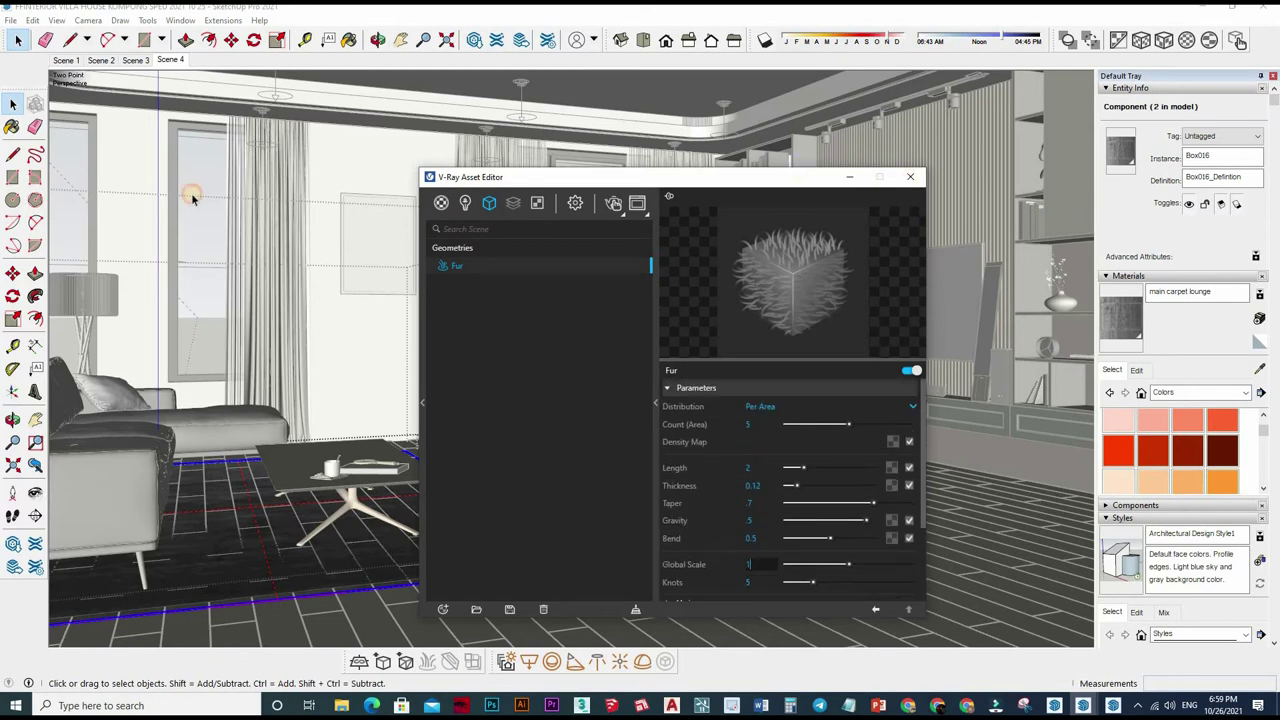
click(910, 176)
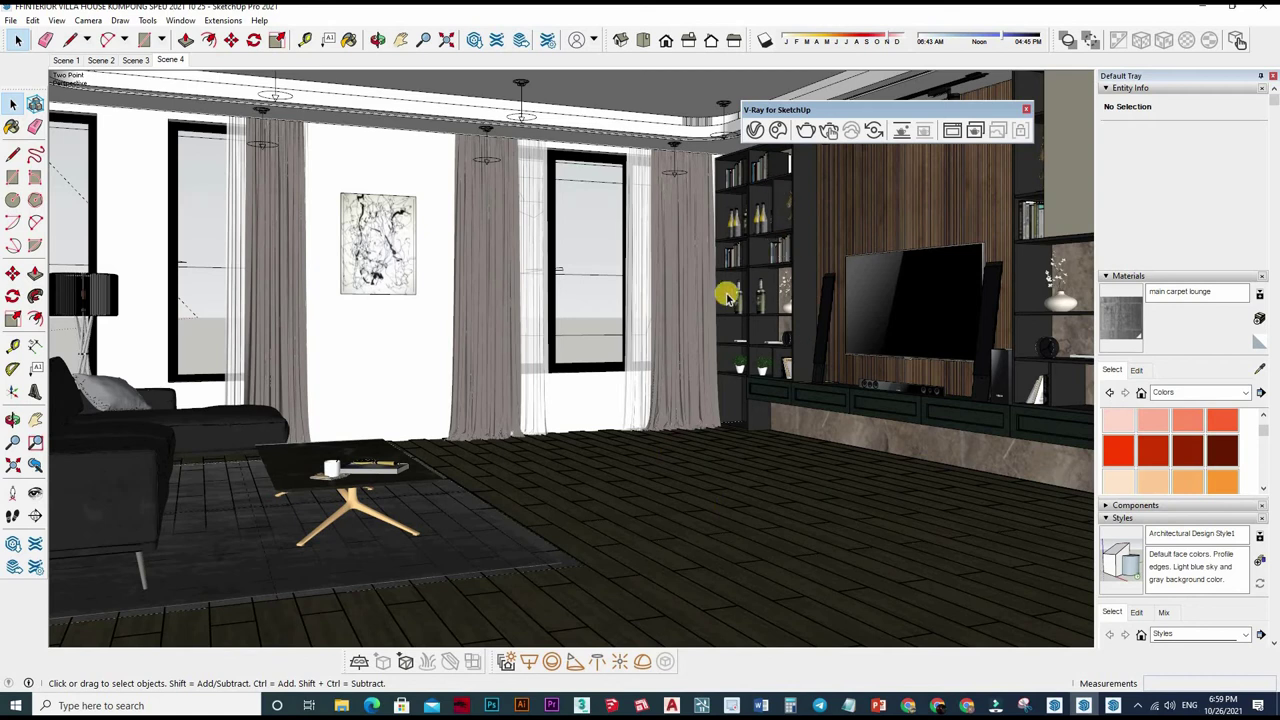
- Sample the wood wall's 0078_DarkSlateGray material with the Paint Bucket and expand its Diffuse settings
key(b)
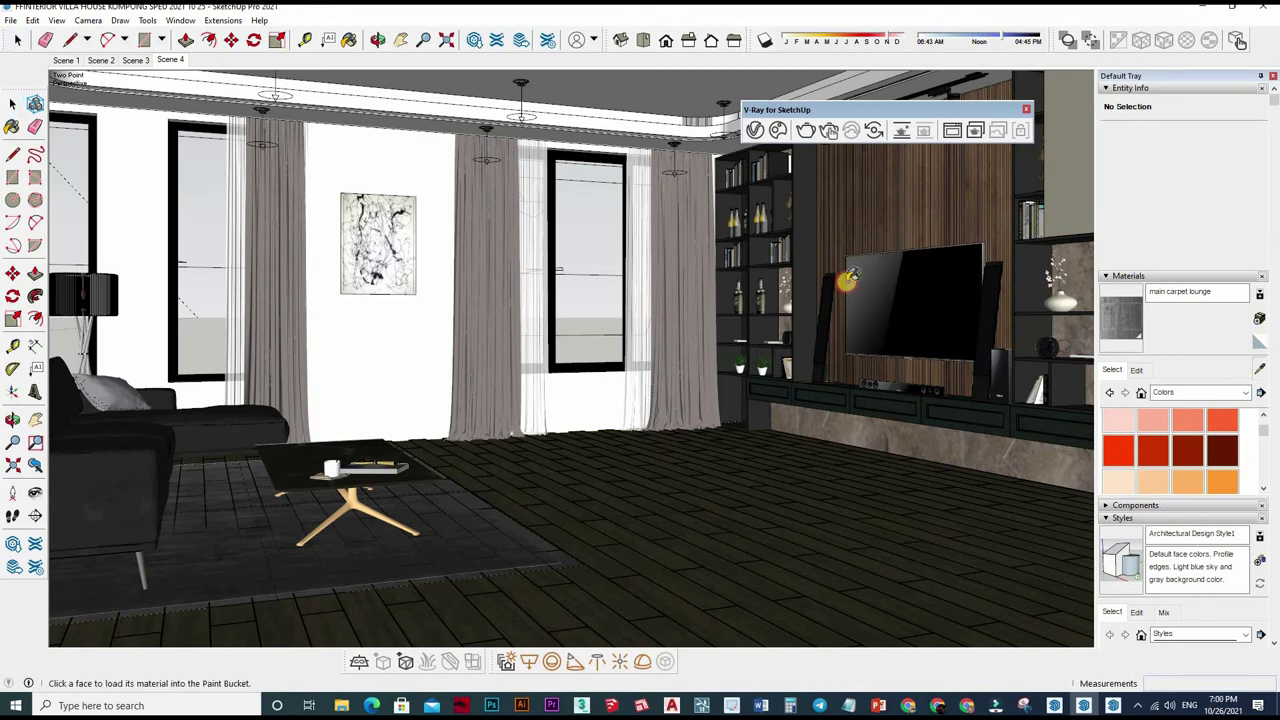
alt+click(813, 372)
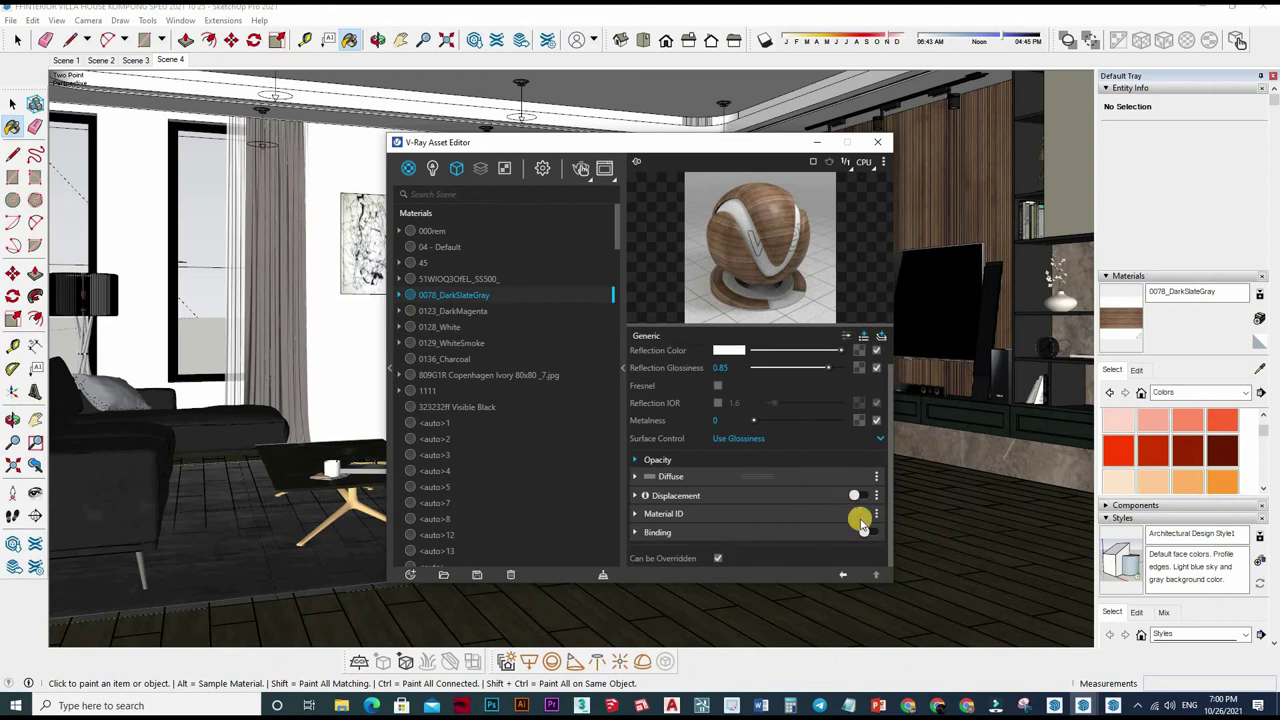
click(846, 499)
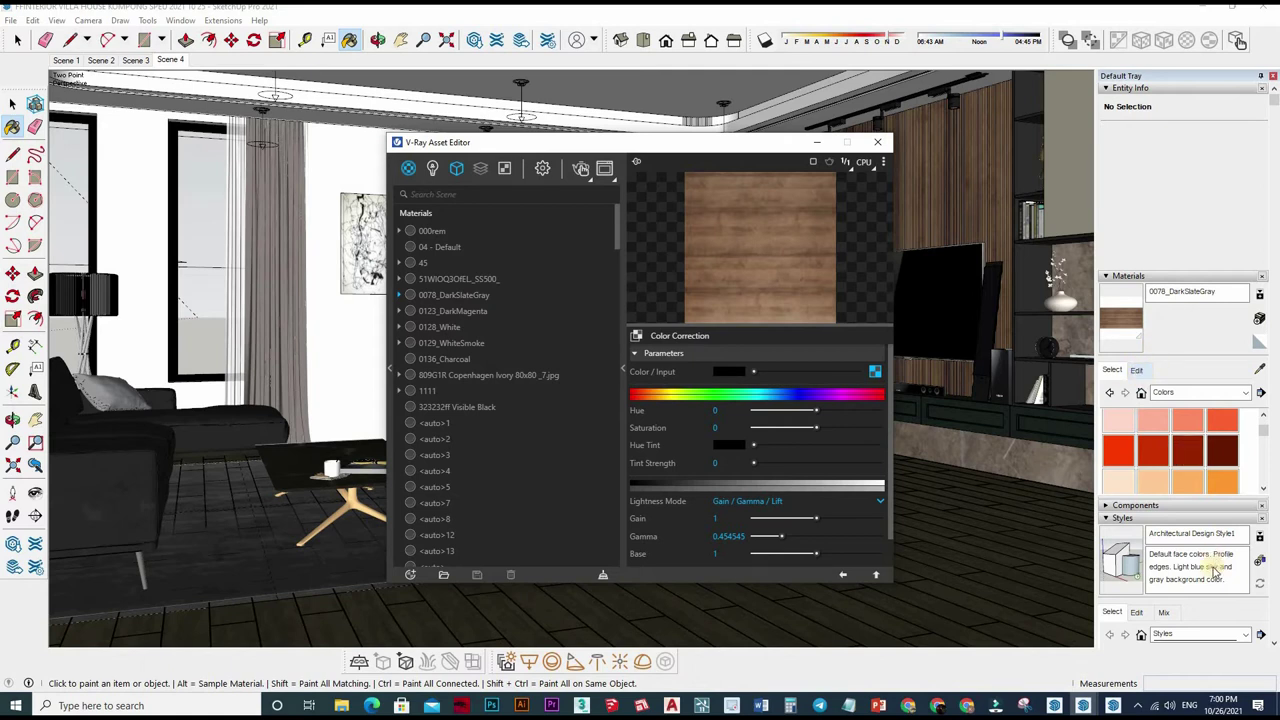
double_click(595, 337)
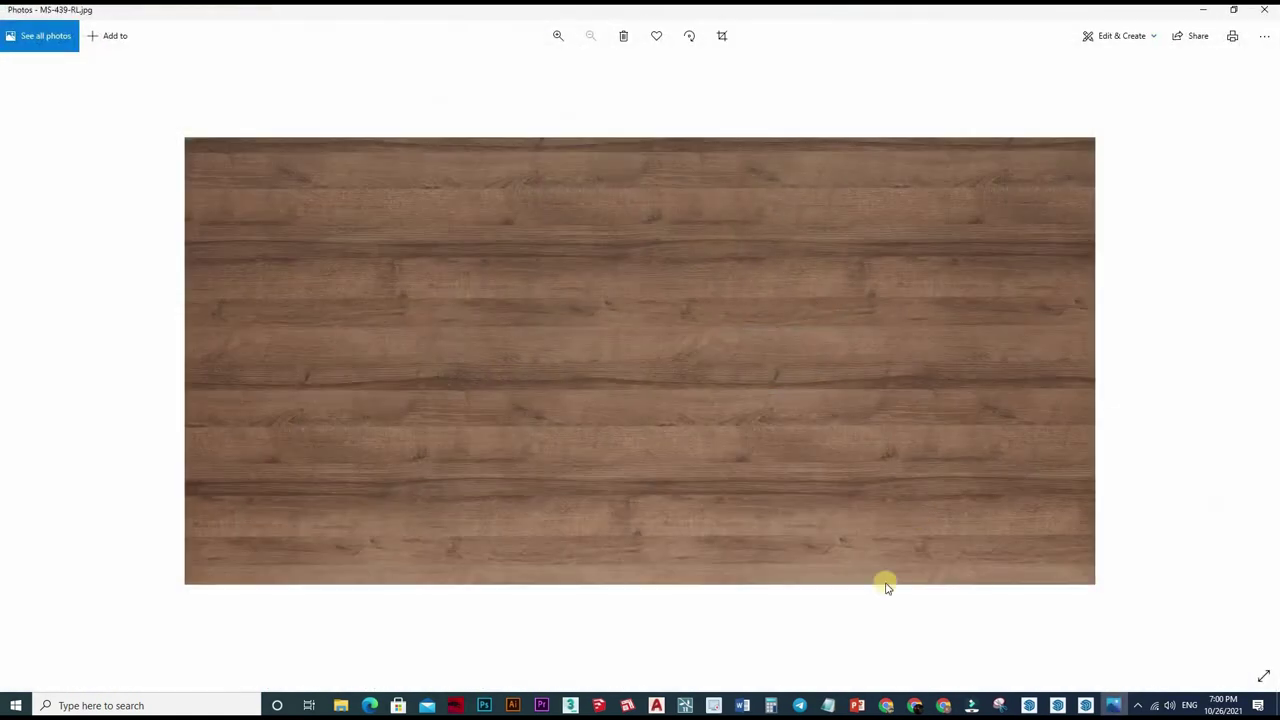
click(340, 705)
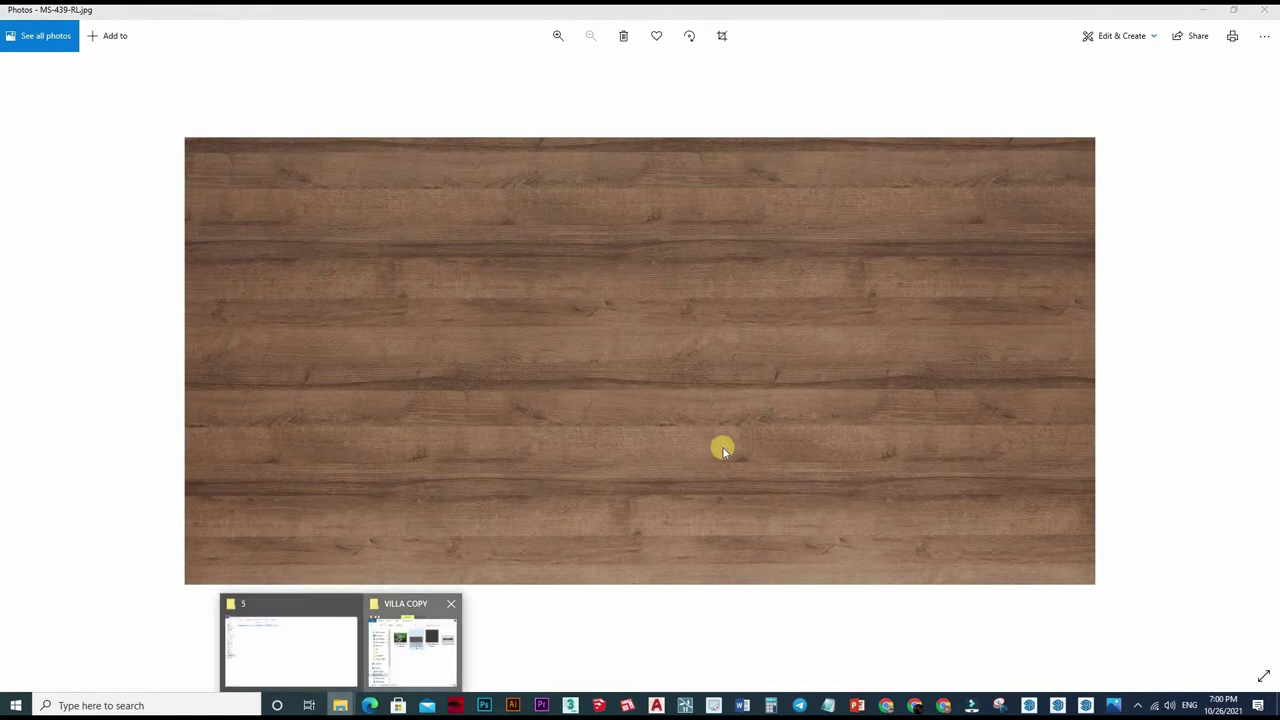
click(415, 640)
click(1207, 110)
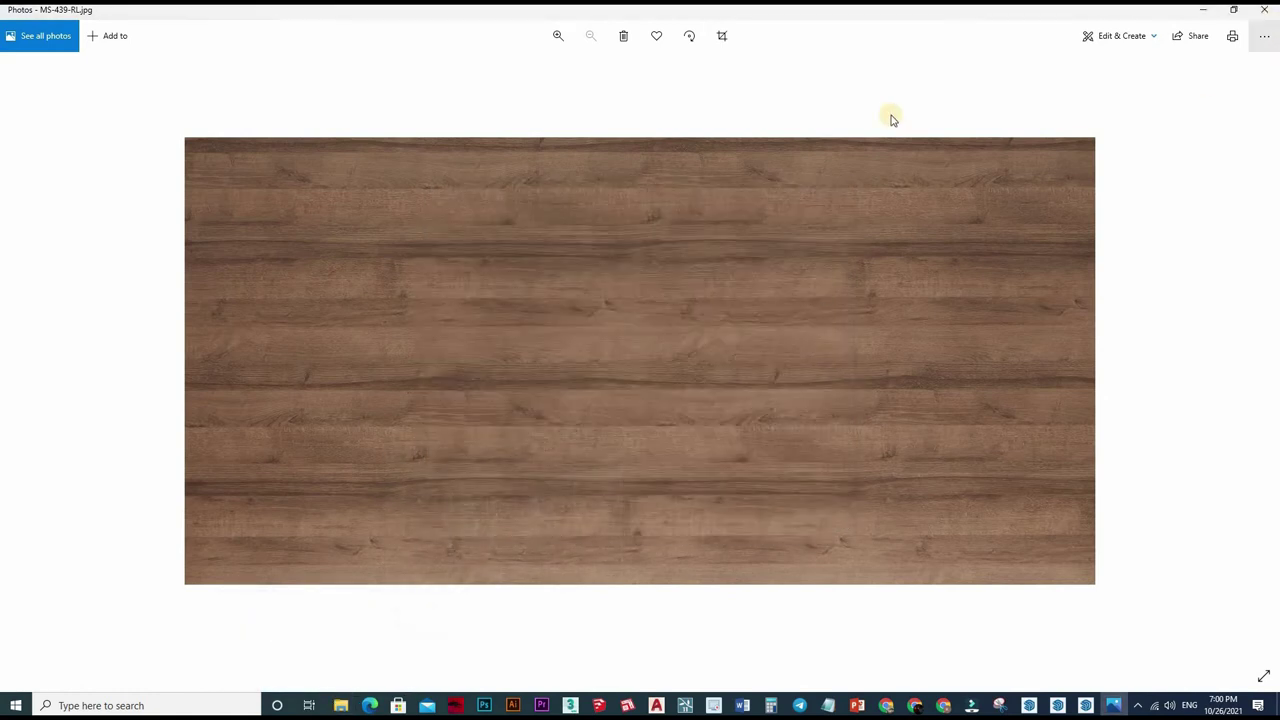
click(1264, 9)
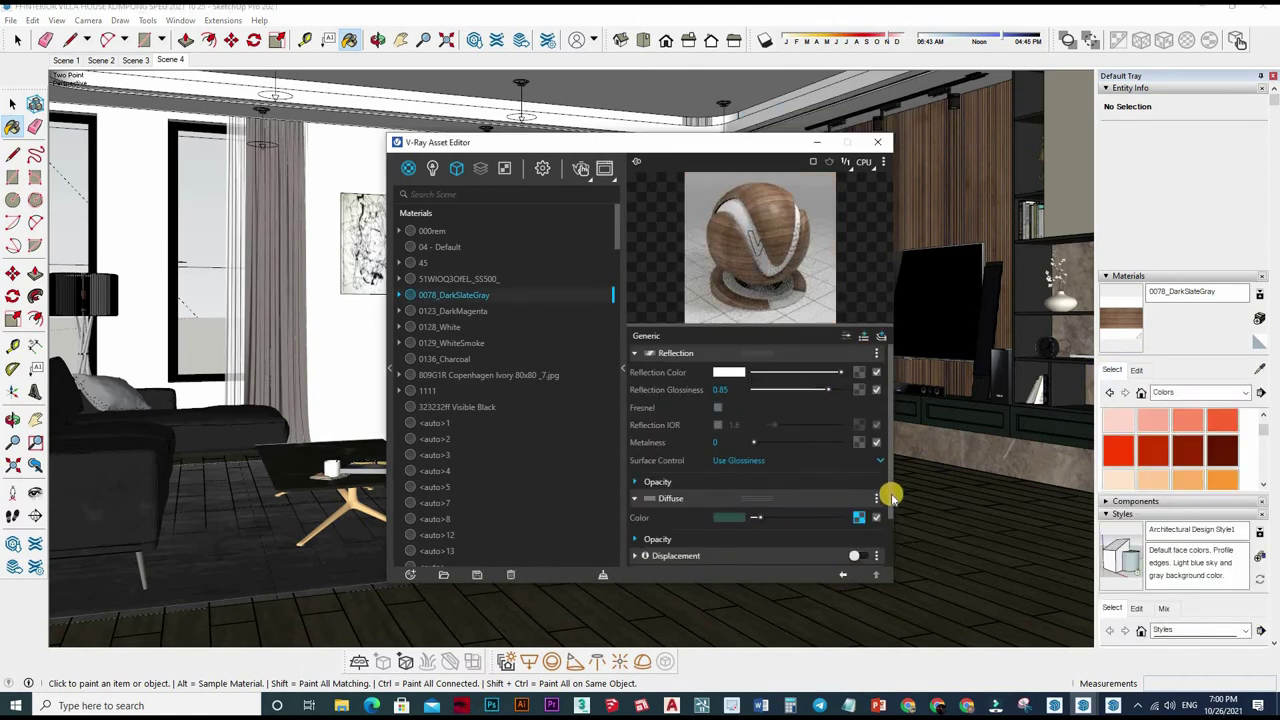
- Delete the Diffuse and Reflection layers from 0078_DarkSlateGray
click(877, 498)
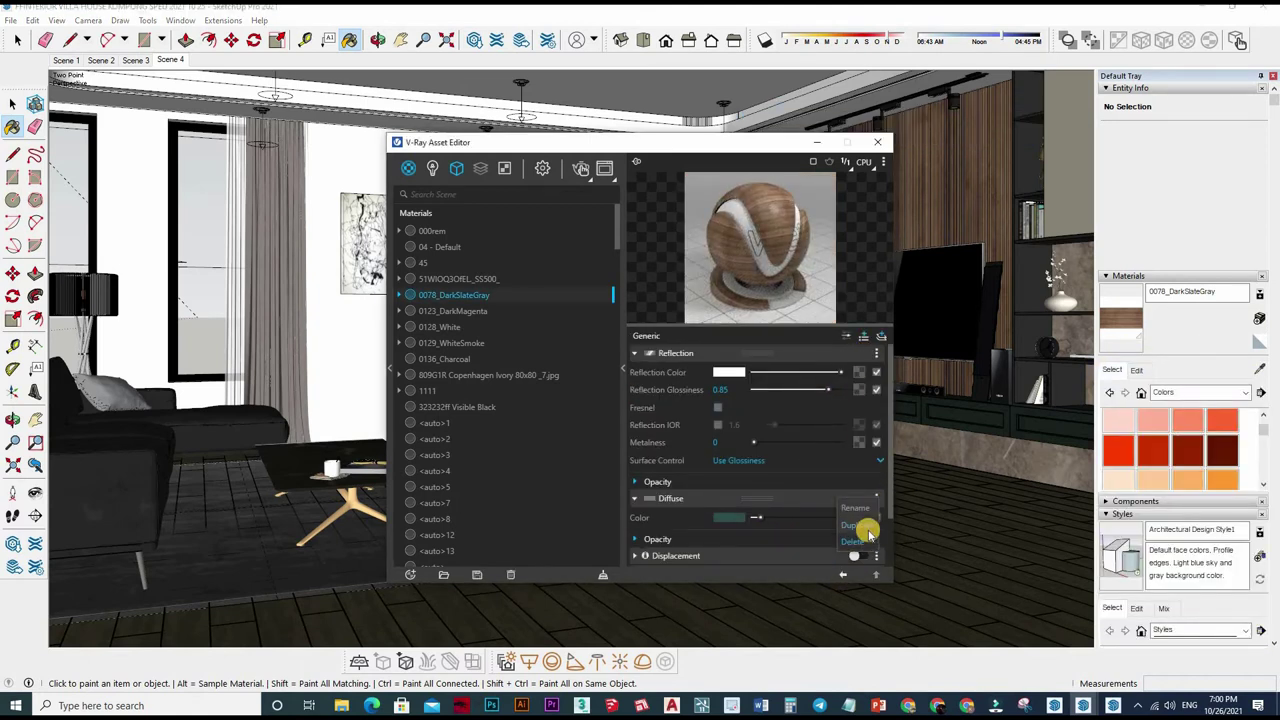
click(853, 541)
click(877, 353)
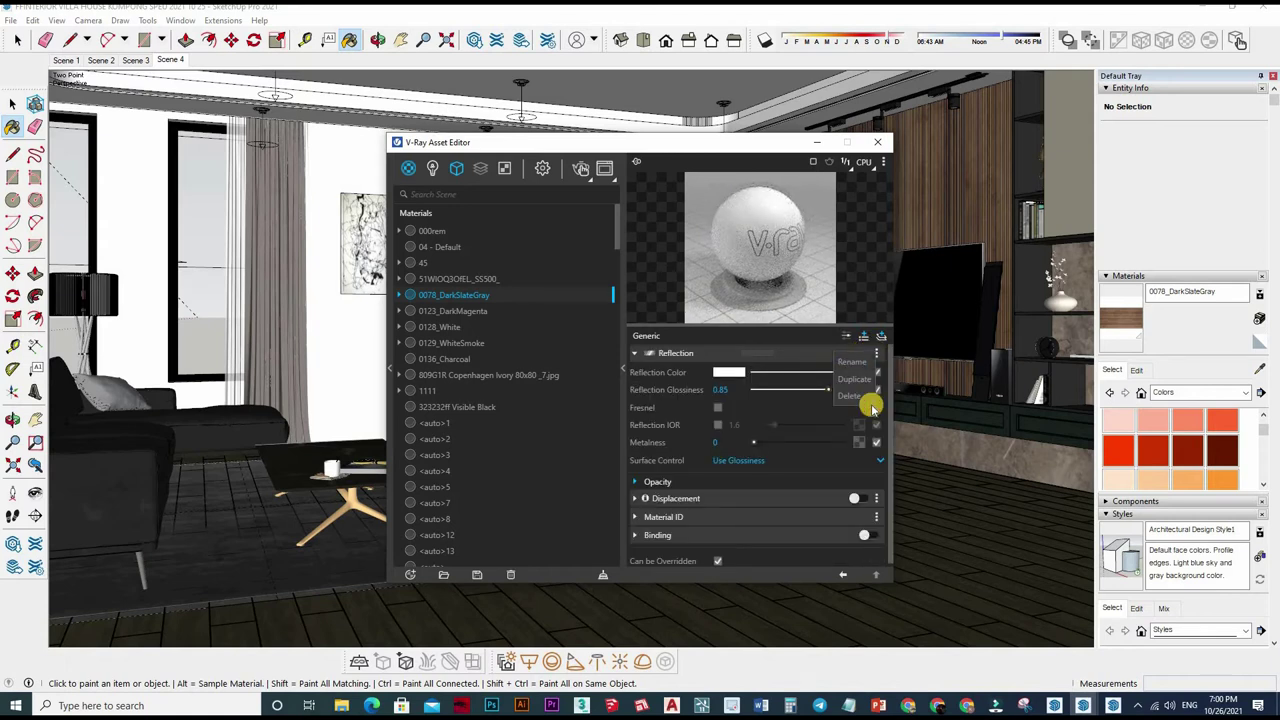
click(850, 396)
- Add a VRay Mtl layer whose diffuse colour is the MS-439-RL wood bitmap
click(846, 337)
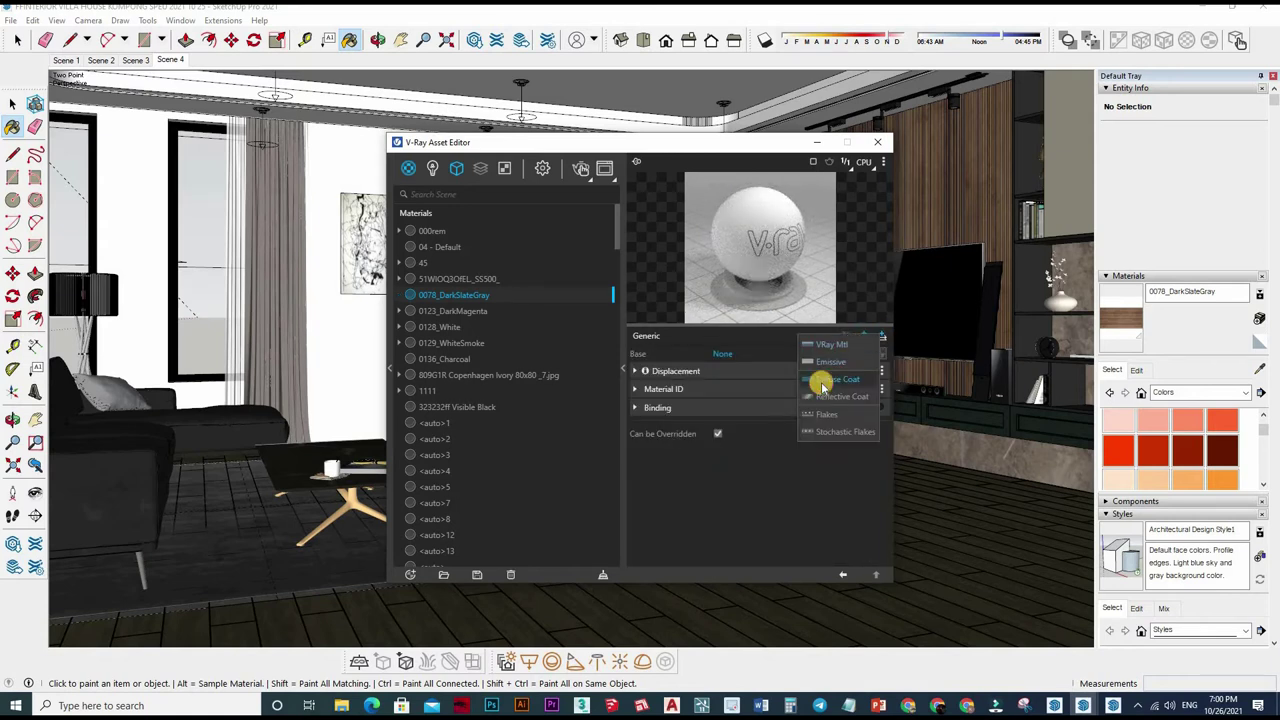
click(831, 344)
click(818, 190)
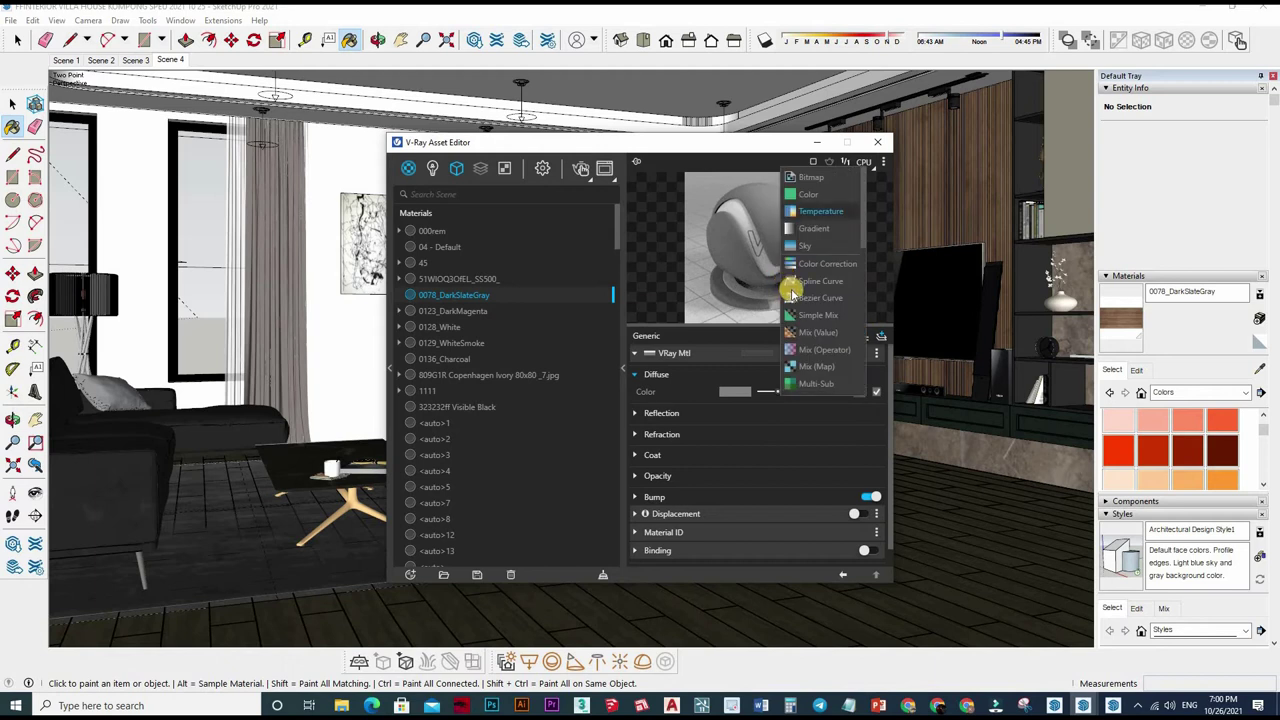
click(810, 177)
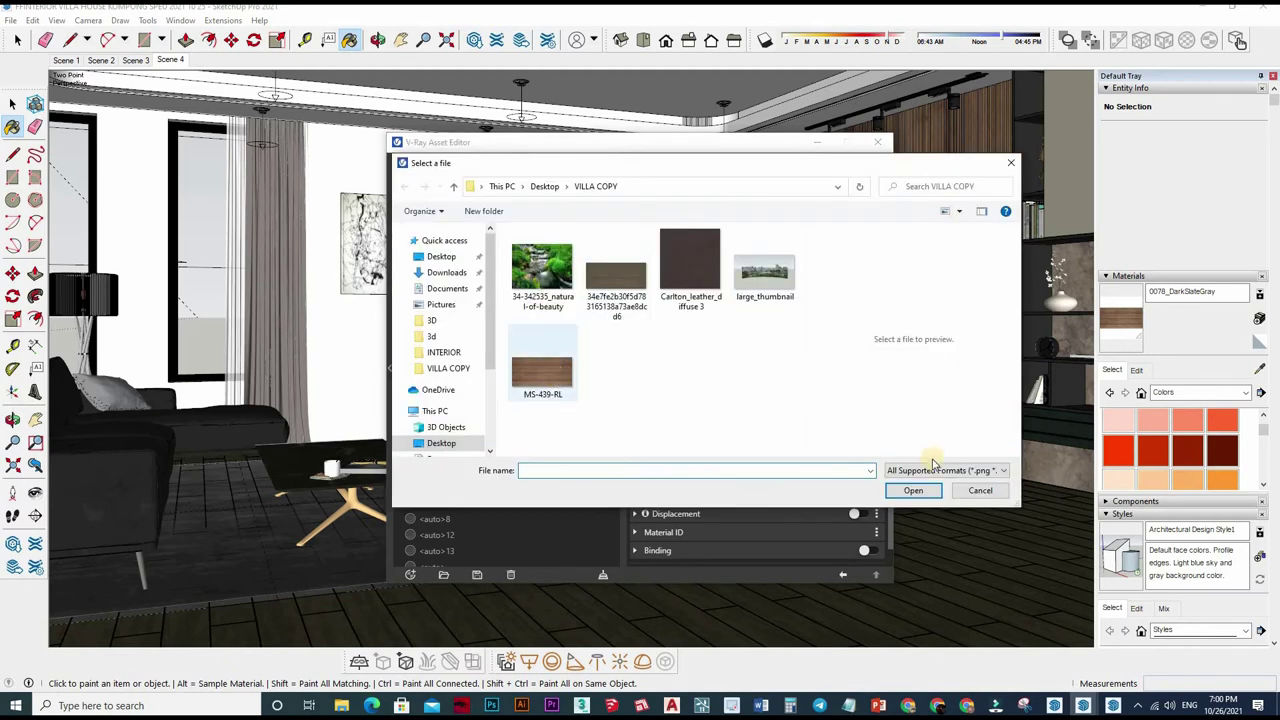
click(917, 492)
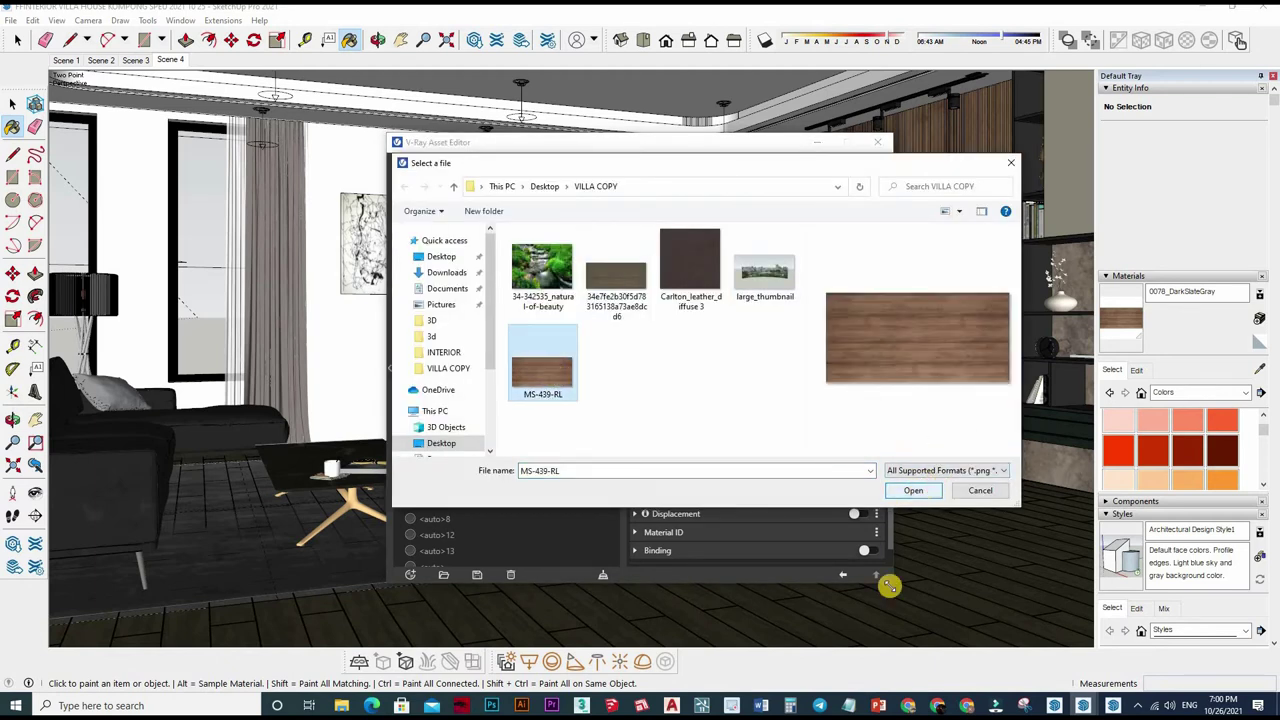
click(857, 386)
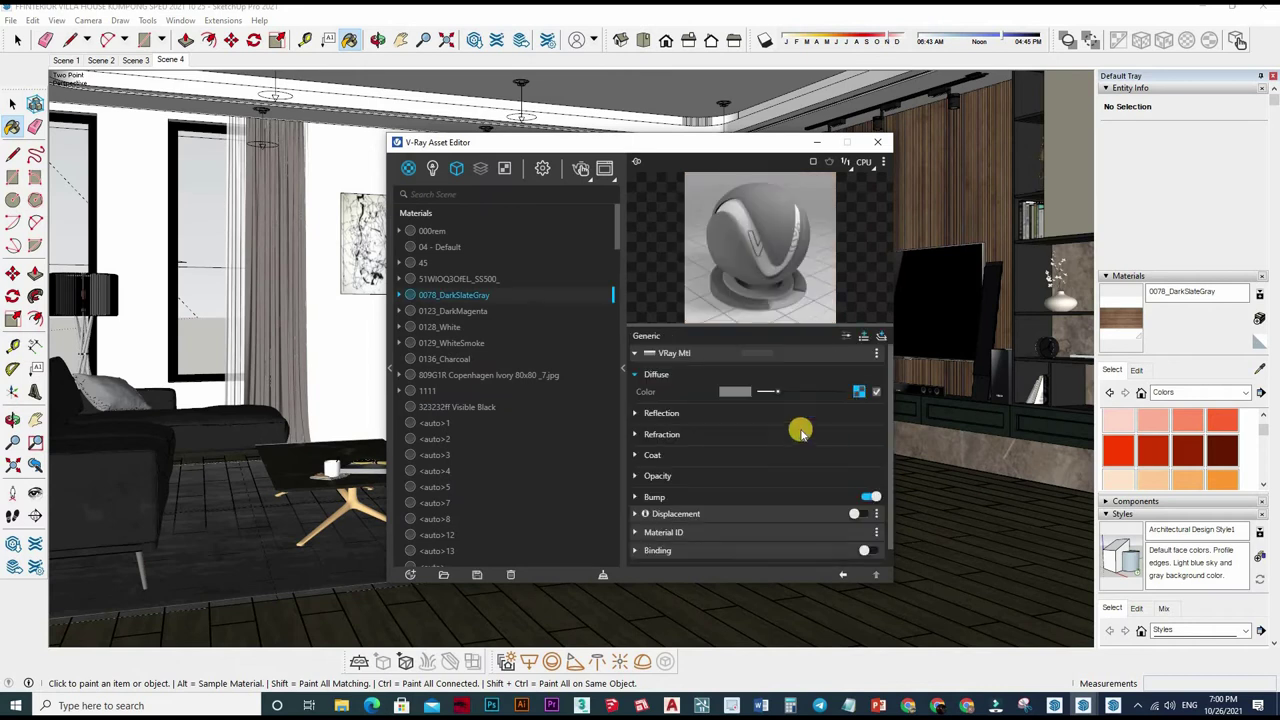
click(835, 415)
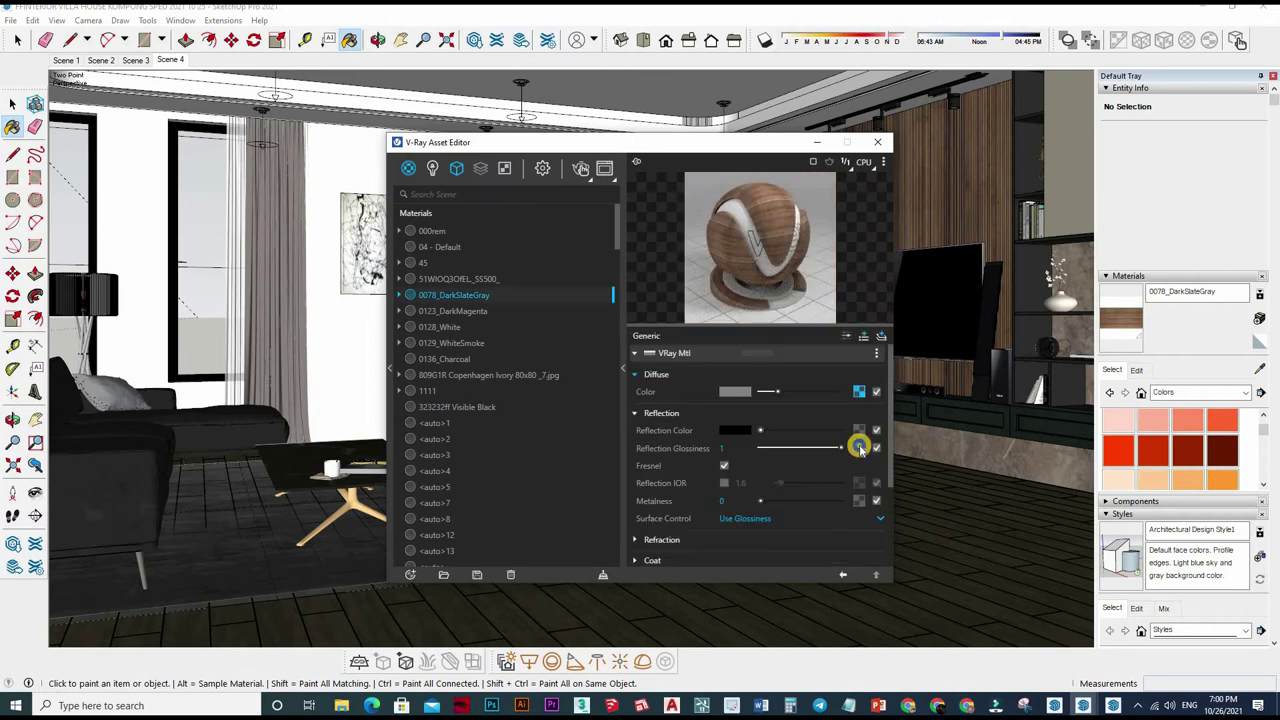
- Map reflection glossiness to a Color Correction texture with Saturation -1 and Brightness 0.472
right_click(865, 447)
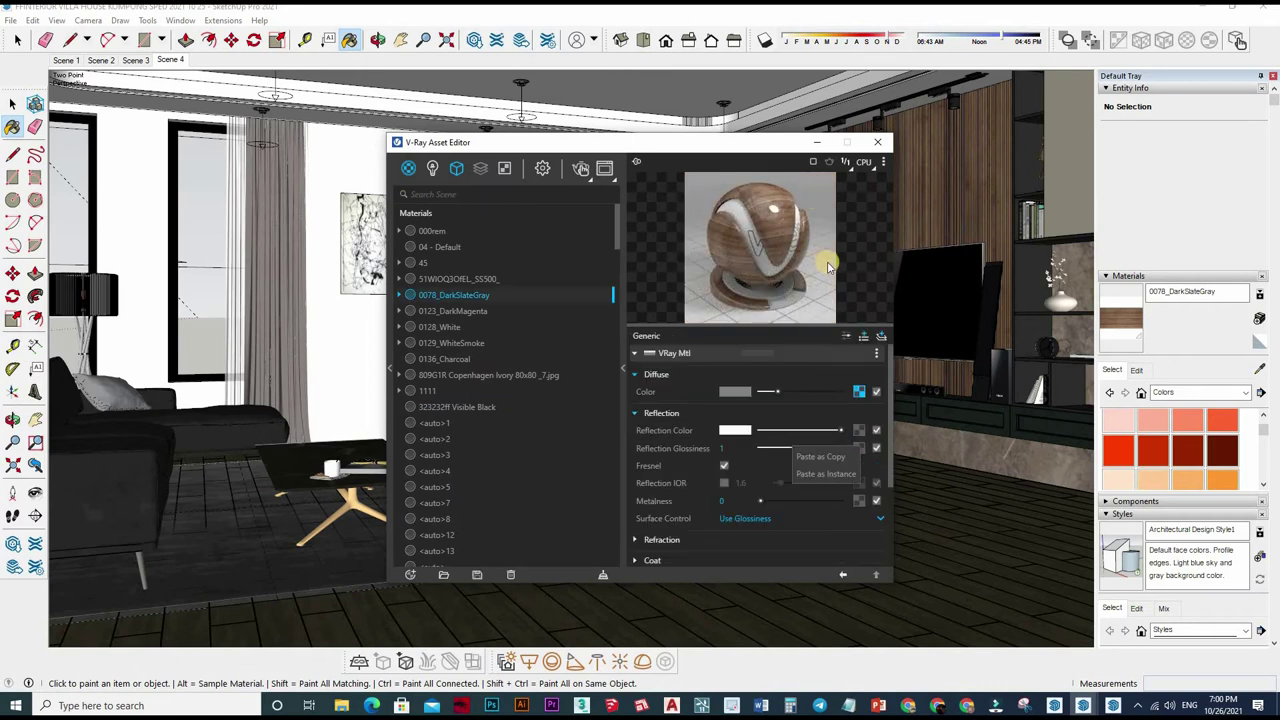
click(858, 447)
click(825, 374)
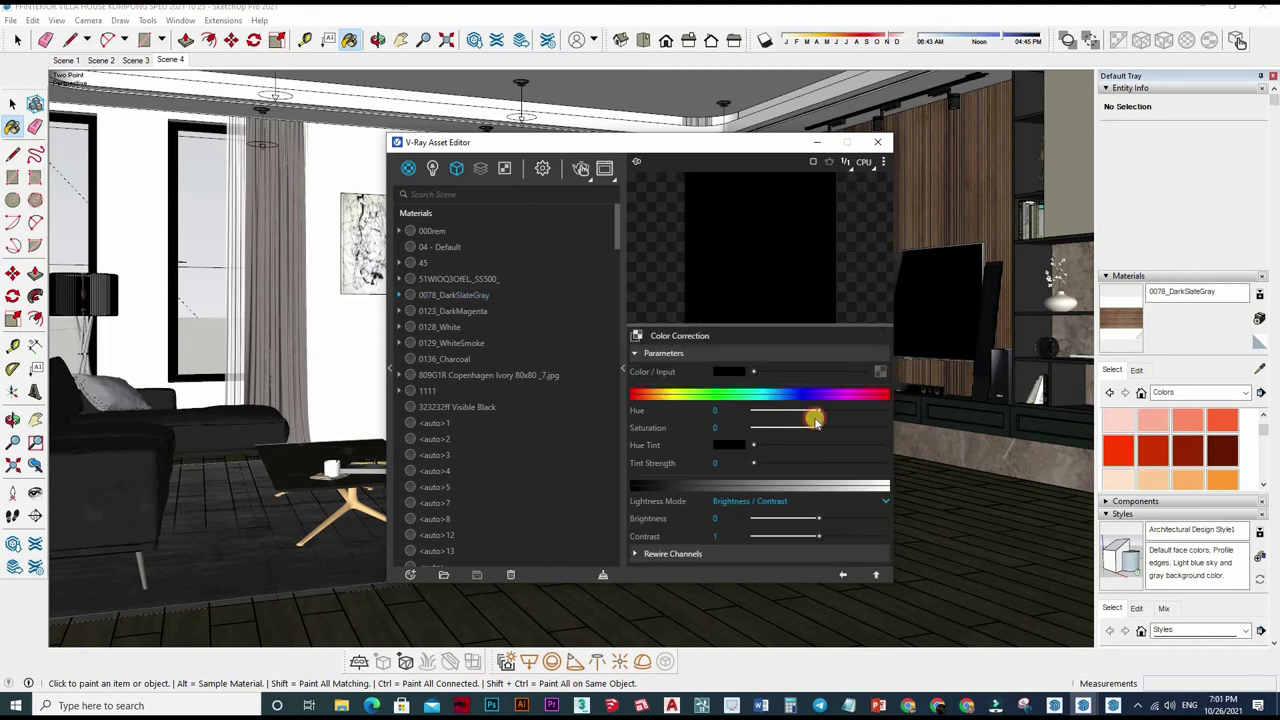
drag(815, 427, 753, 427)
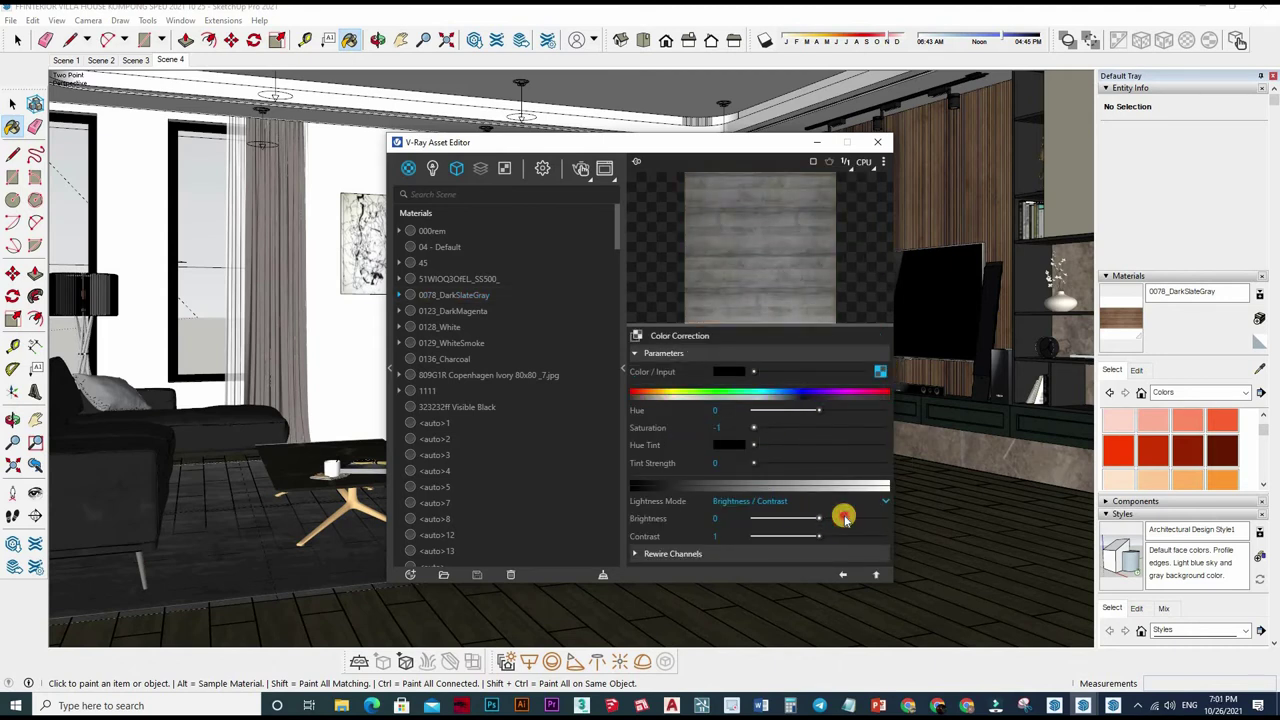
click(845, 518)
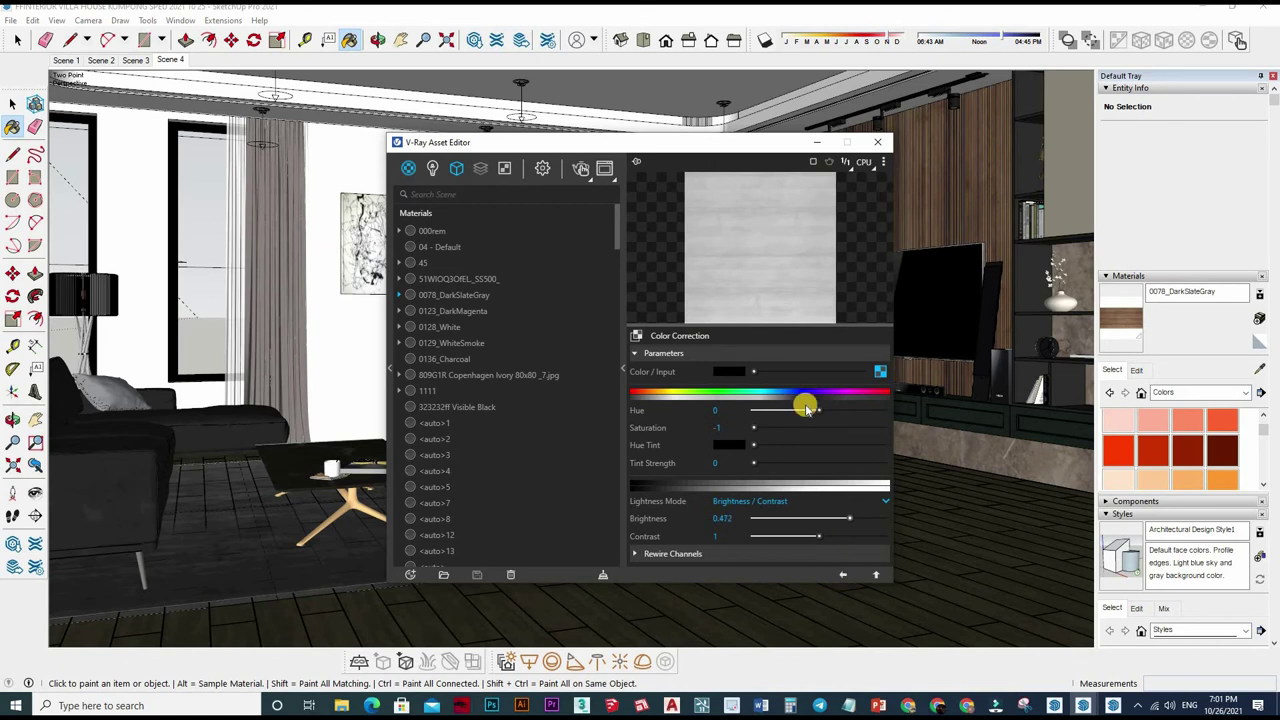
click(842, 574)
click(849, 517)
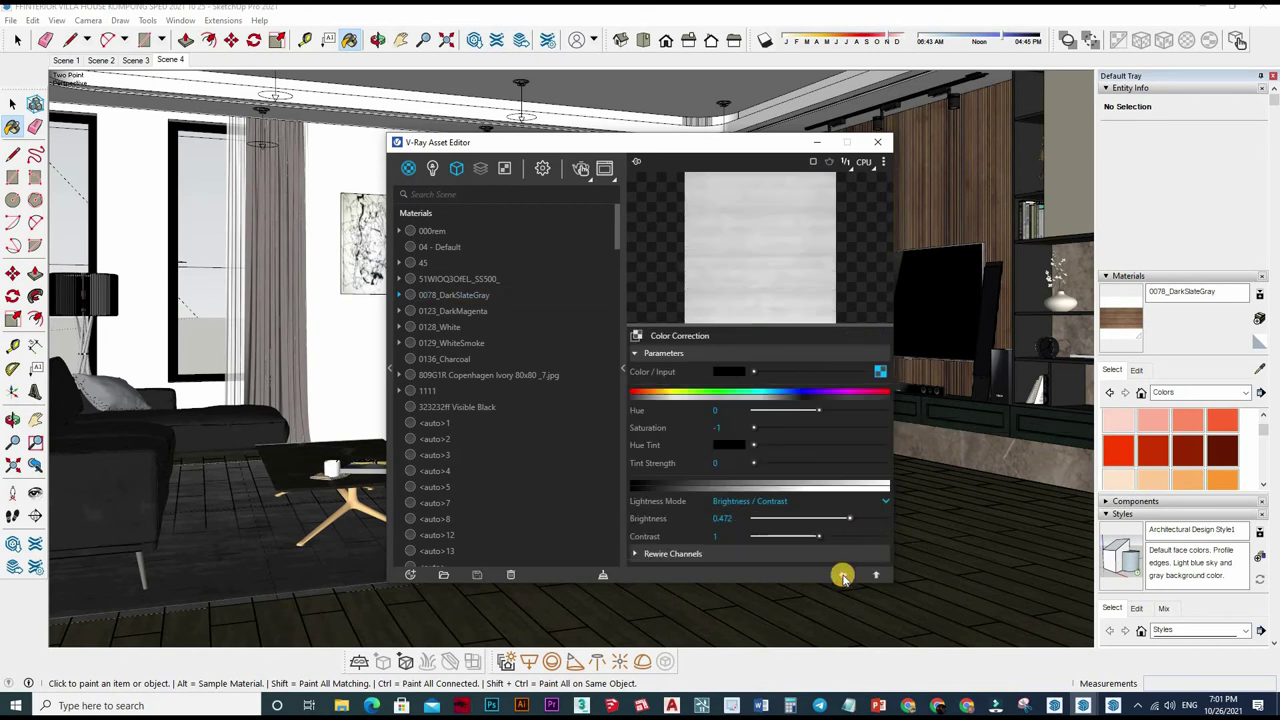
click(842, 577)
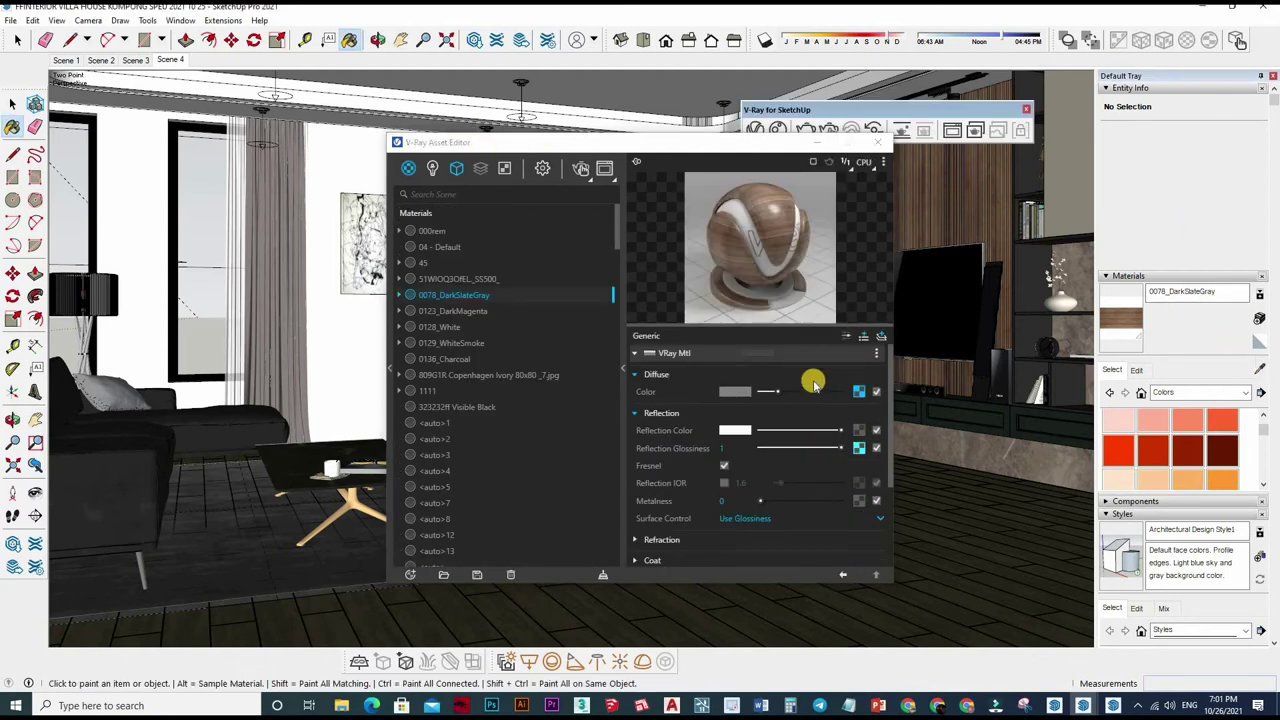
- Enable Bump on 0078_DarkSlateGray and set its Amount to 0.1
click(813, 381)
scroll(730, 450, down, 3)
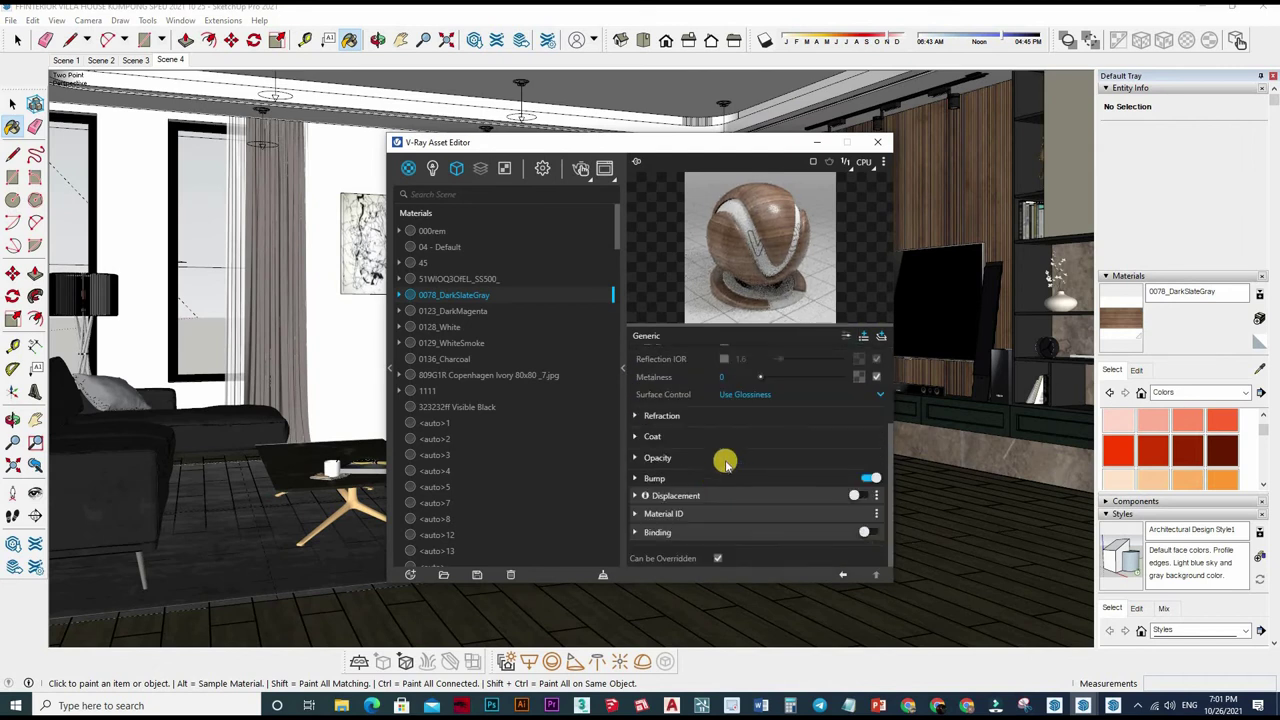
click(873, 494)
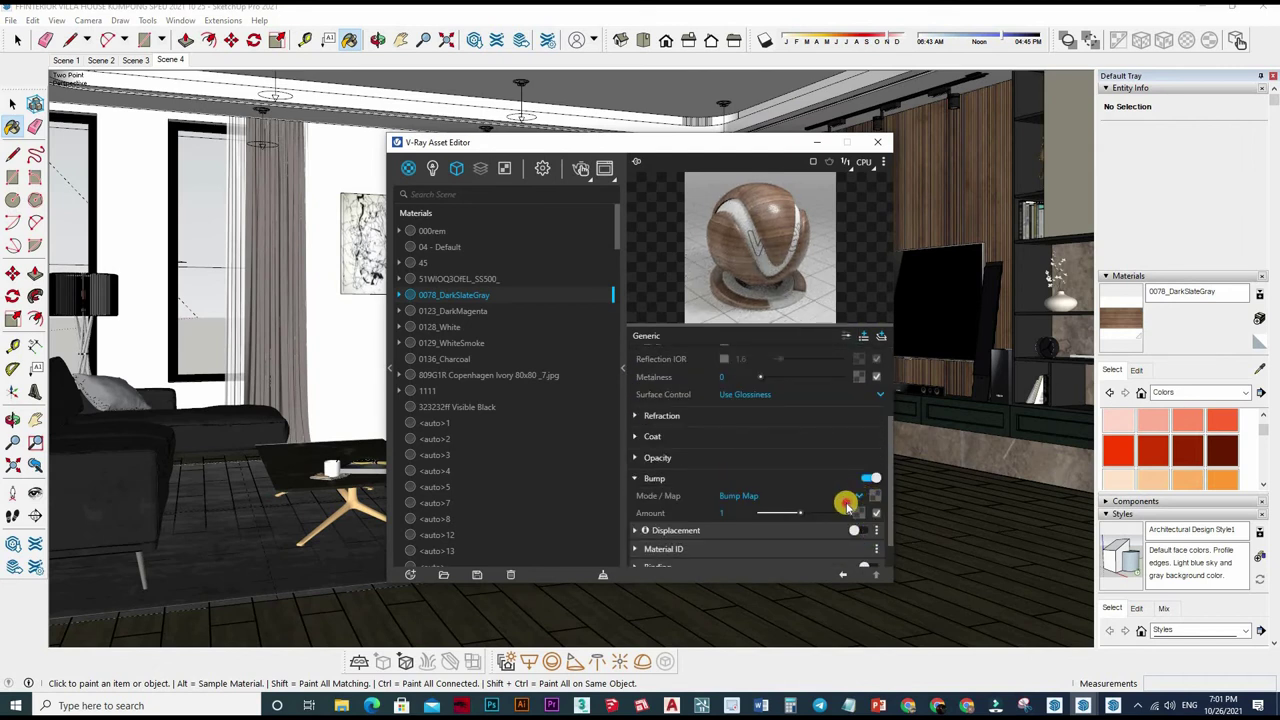
click(726, 514)
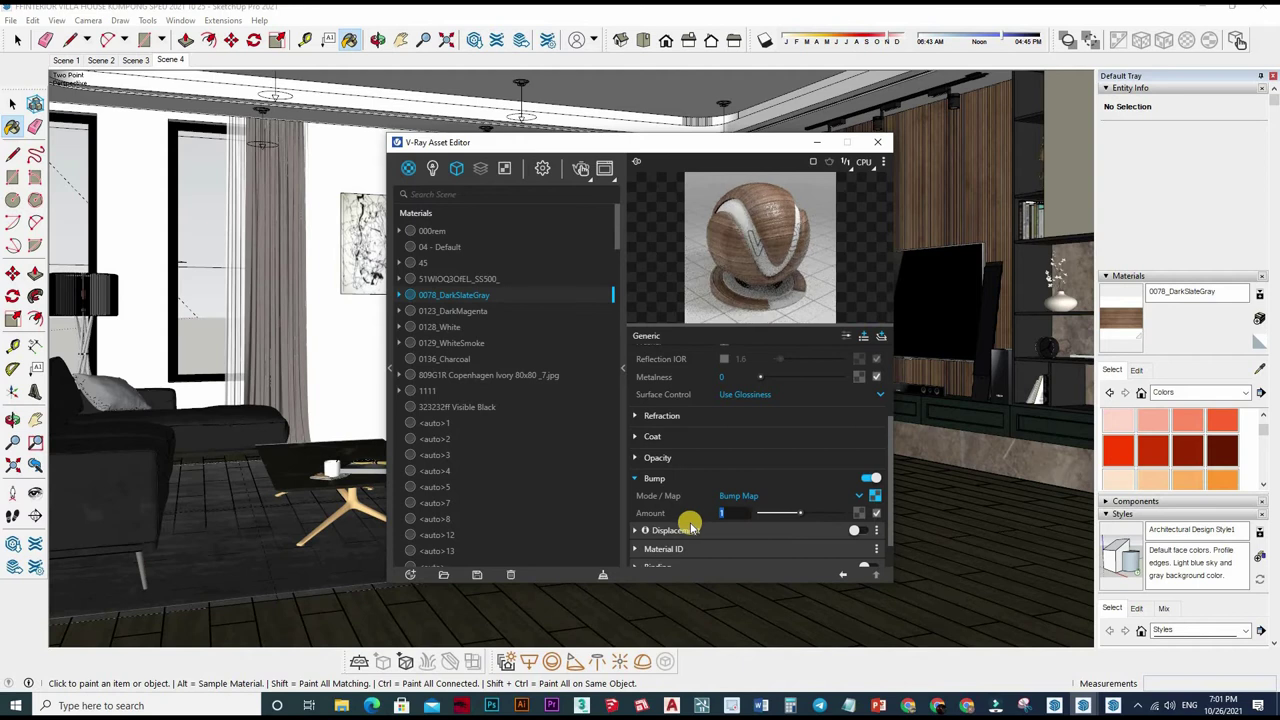
text(0.1)
key(Return)
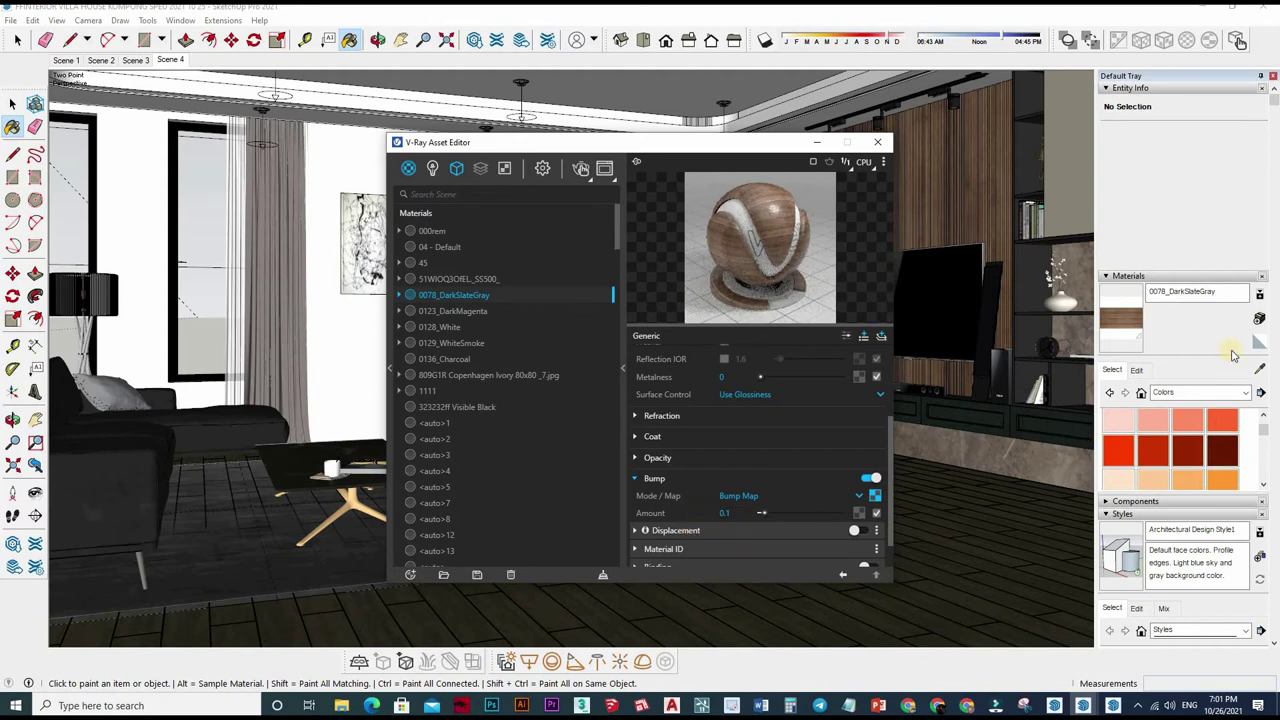
alt+click(1040, 380)
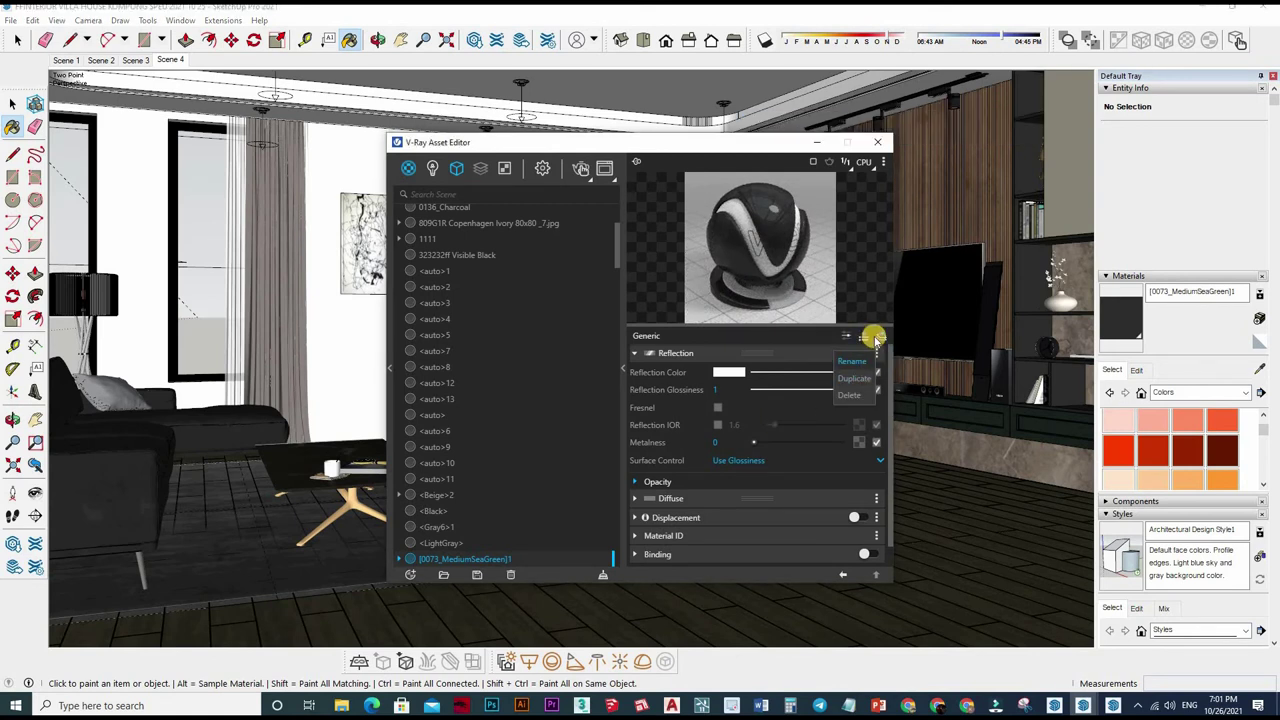
- Sample scene surfaces until dark marble material 45 loads in the V-Ray Asset Editor
click(876, 353)
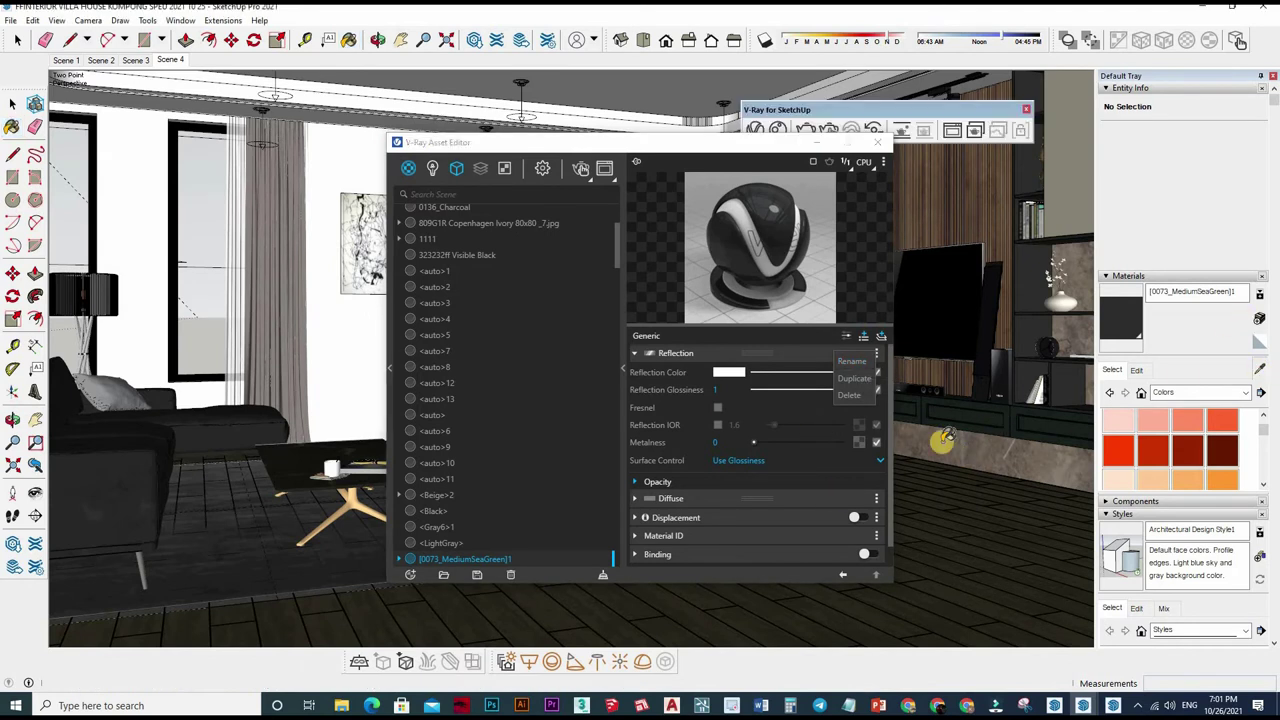
alt+click(909, 470)
click(1224, 421)
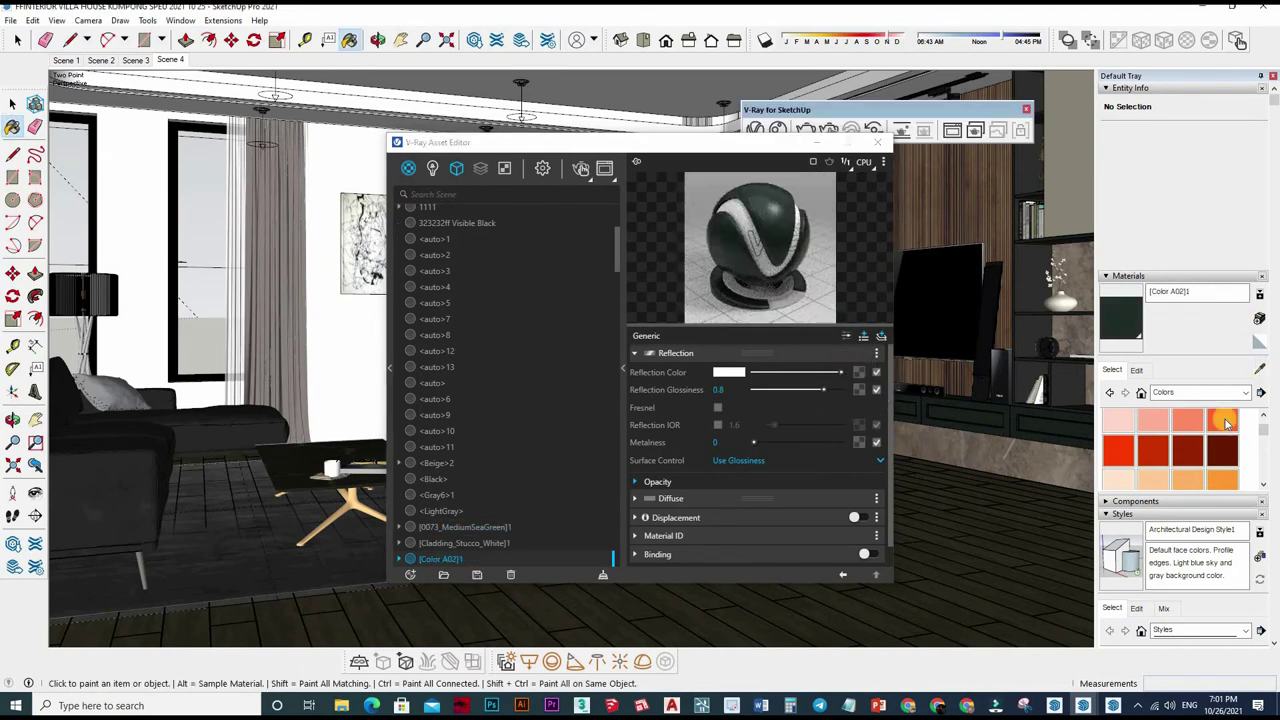
click(286, 451)
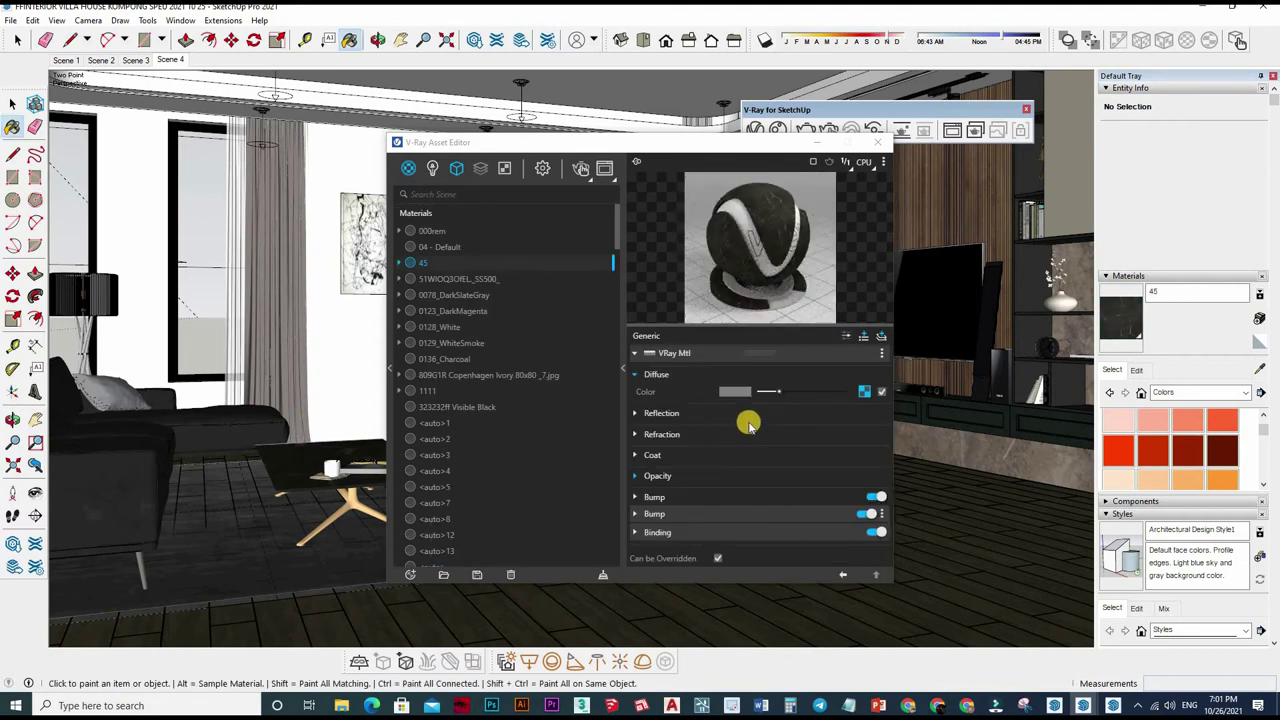
- Open material 45's diffuse bitmap and copy the NOIR_IVES_LAURENT marble image from the photo viewer
click(865, 392)
click(853, 402)
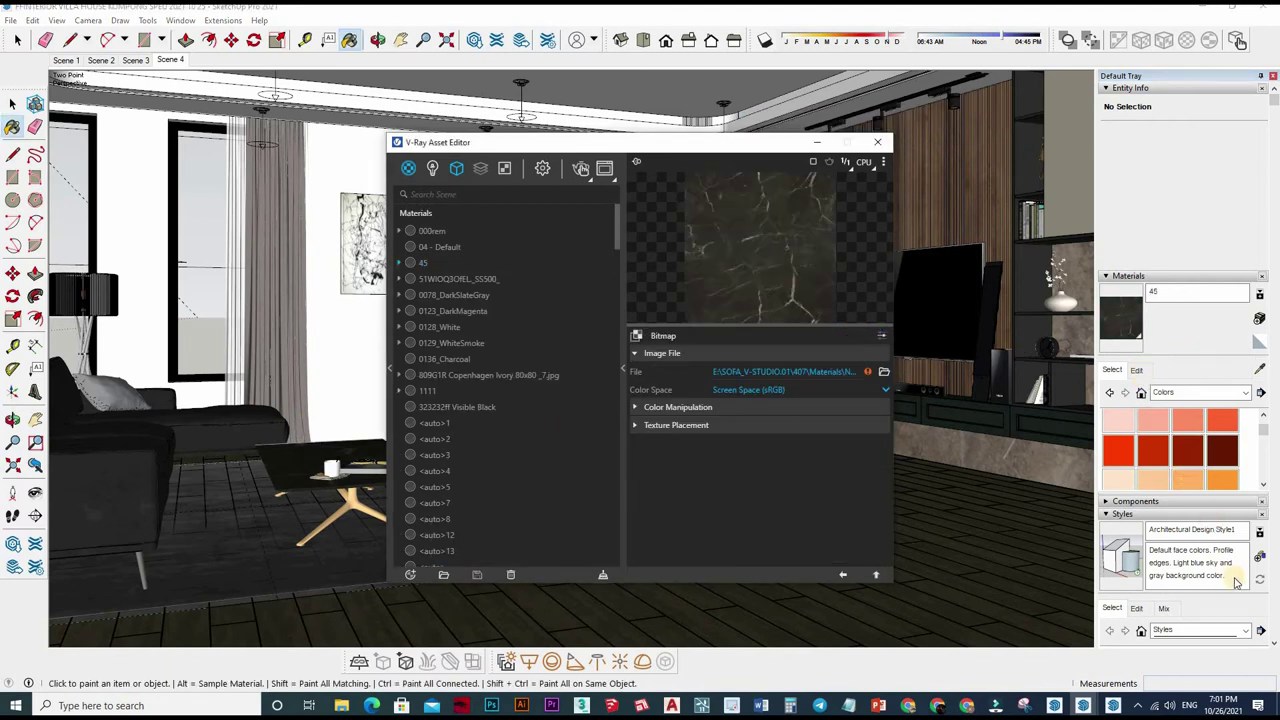
click(745, 322)
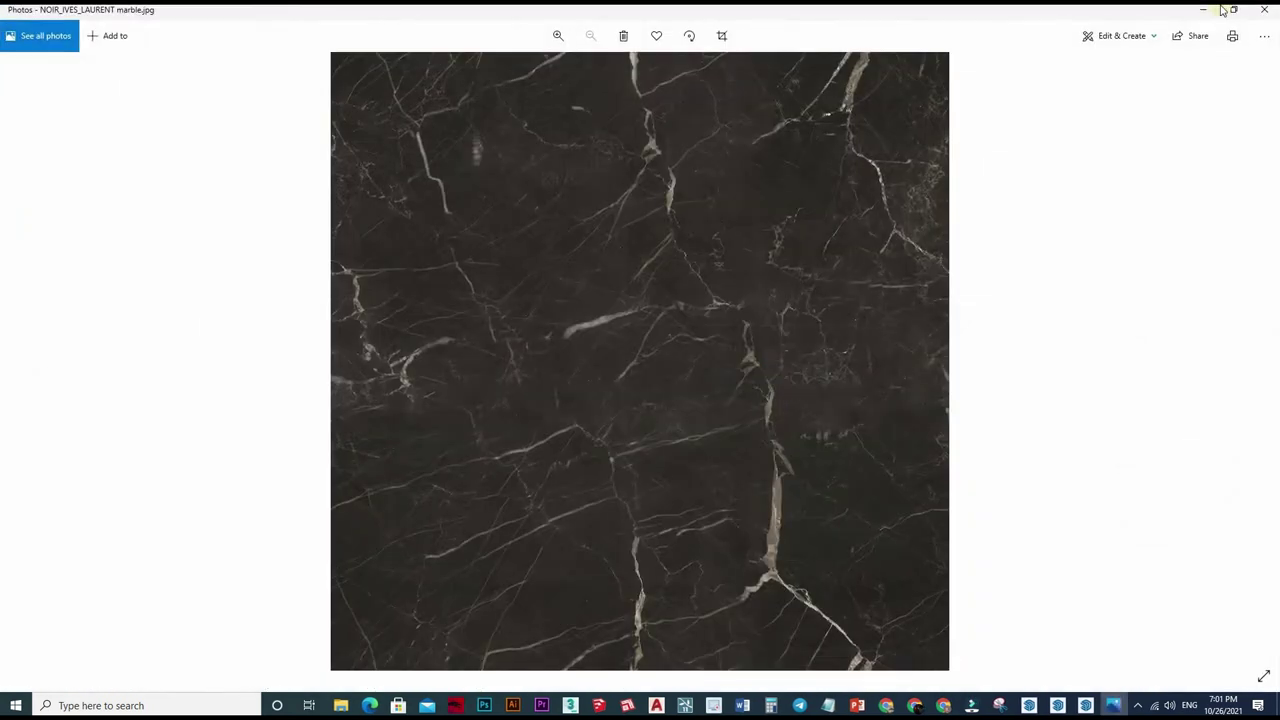
click(651, 447)
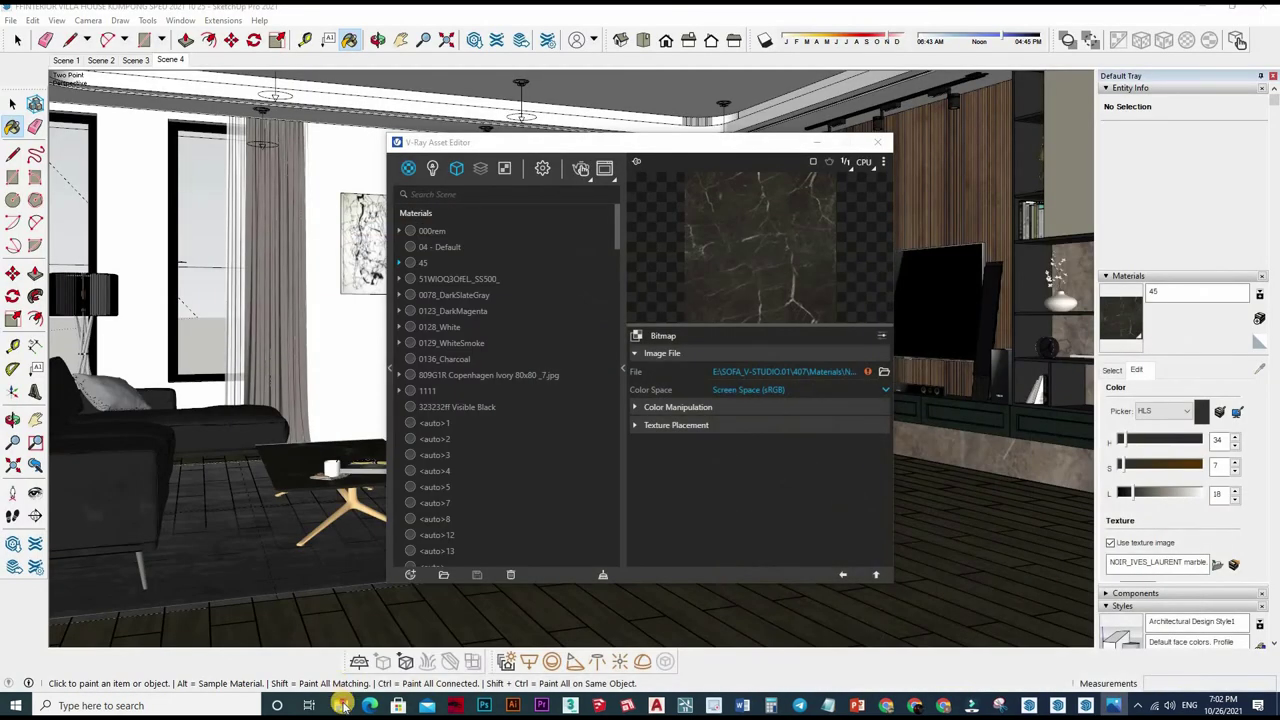
- Paste the marble image into Desktop > VILLA COPY, replacing the existing file
key(alt+Tab)
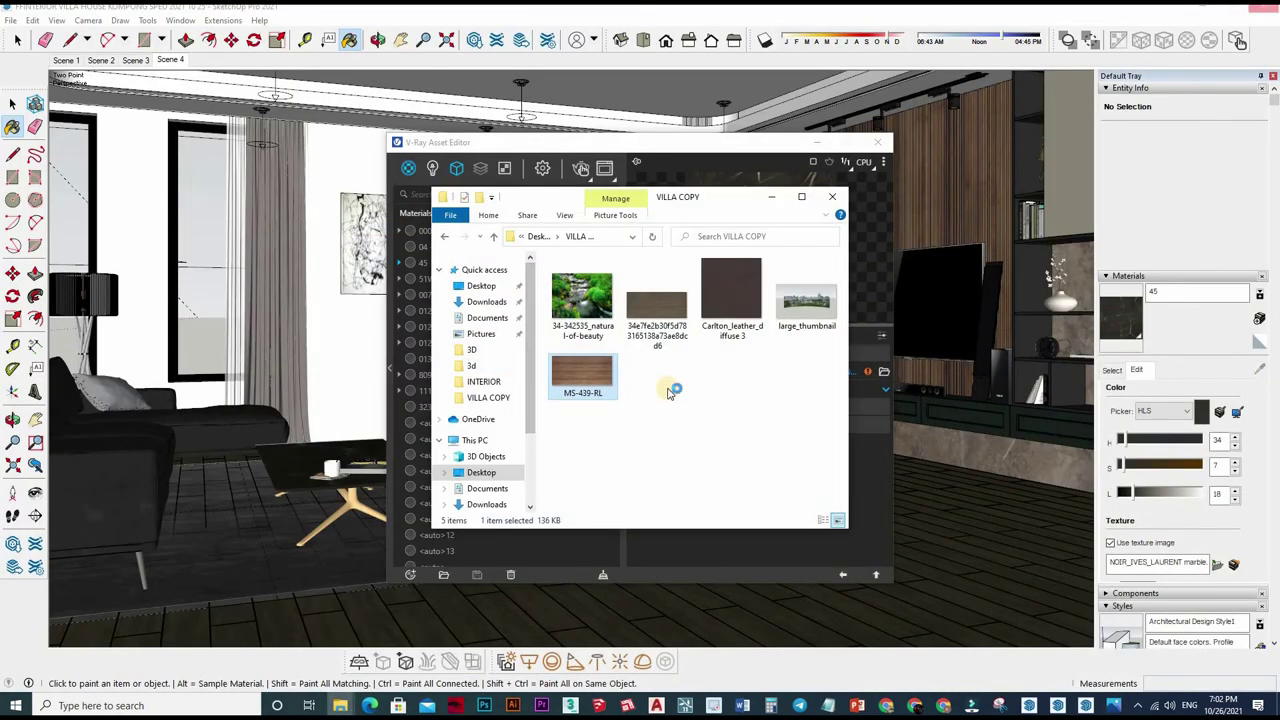
key(ctrl+v)
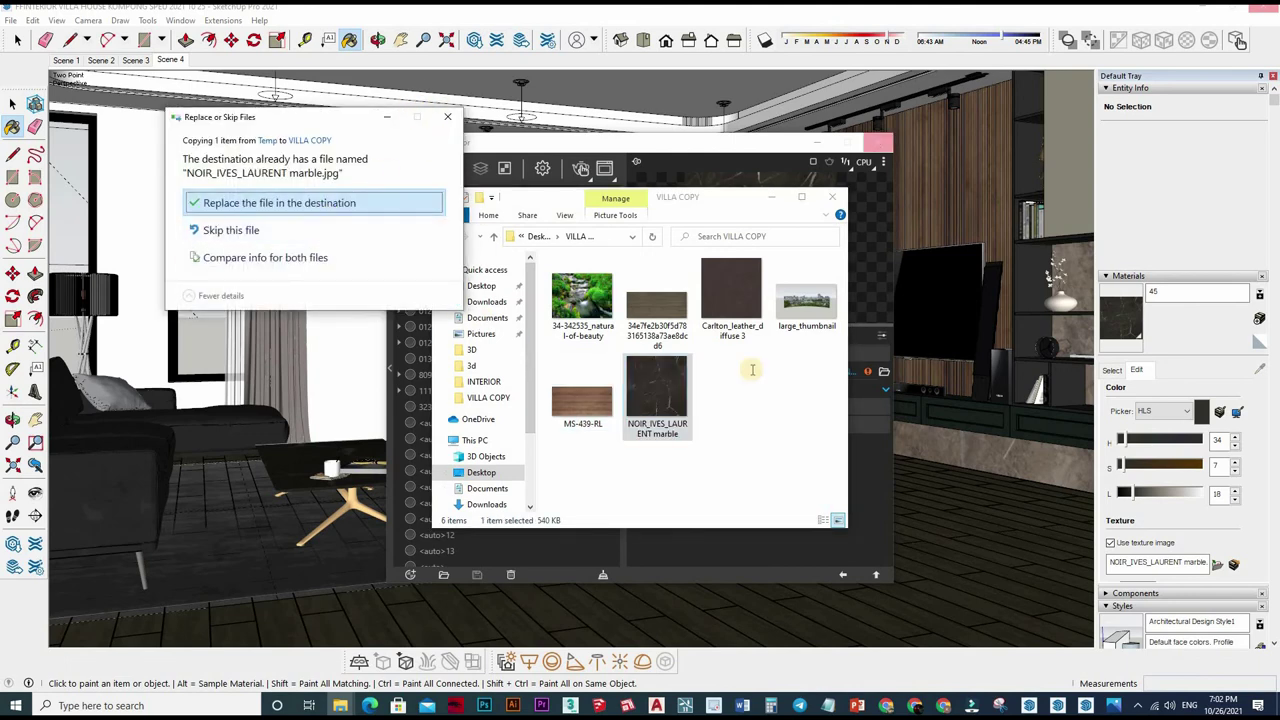
click(400, 660)
click(340, 705)
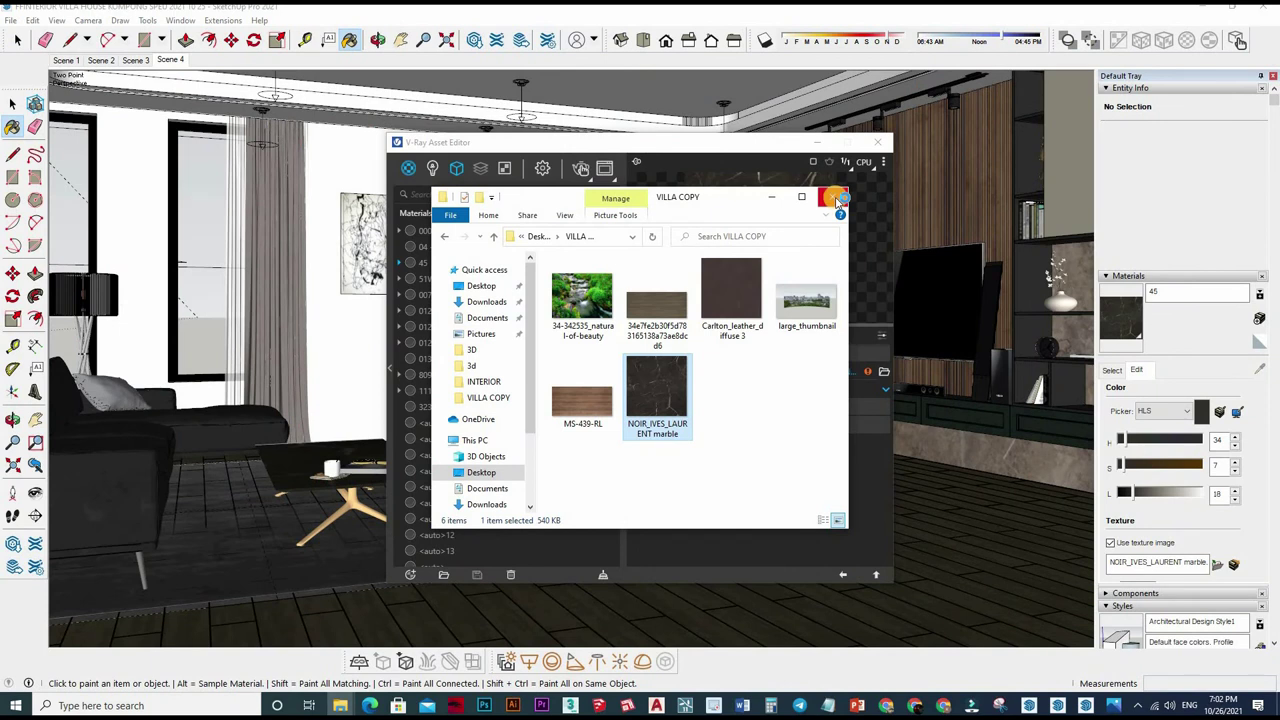
click(850, 303)
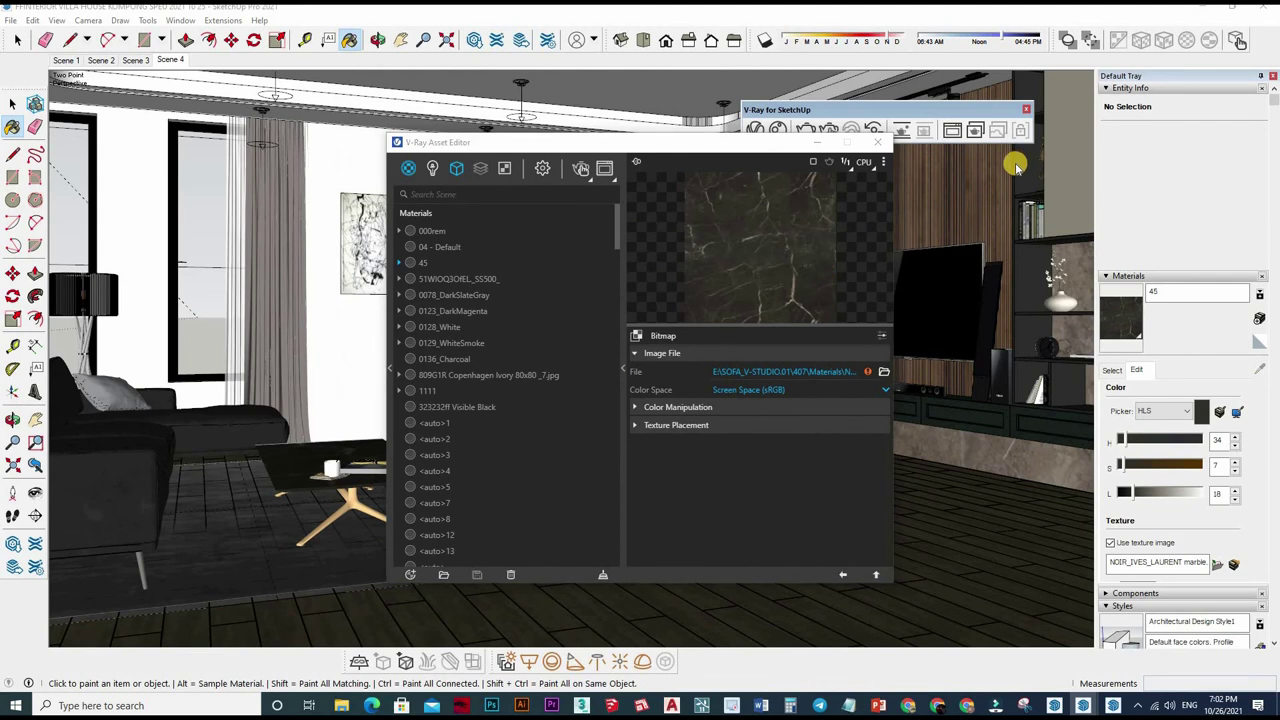
click(884, 371)
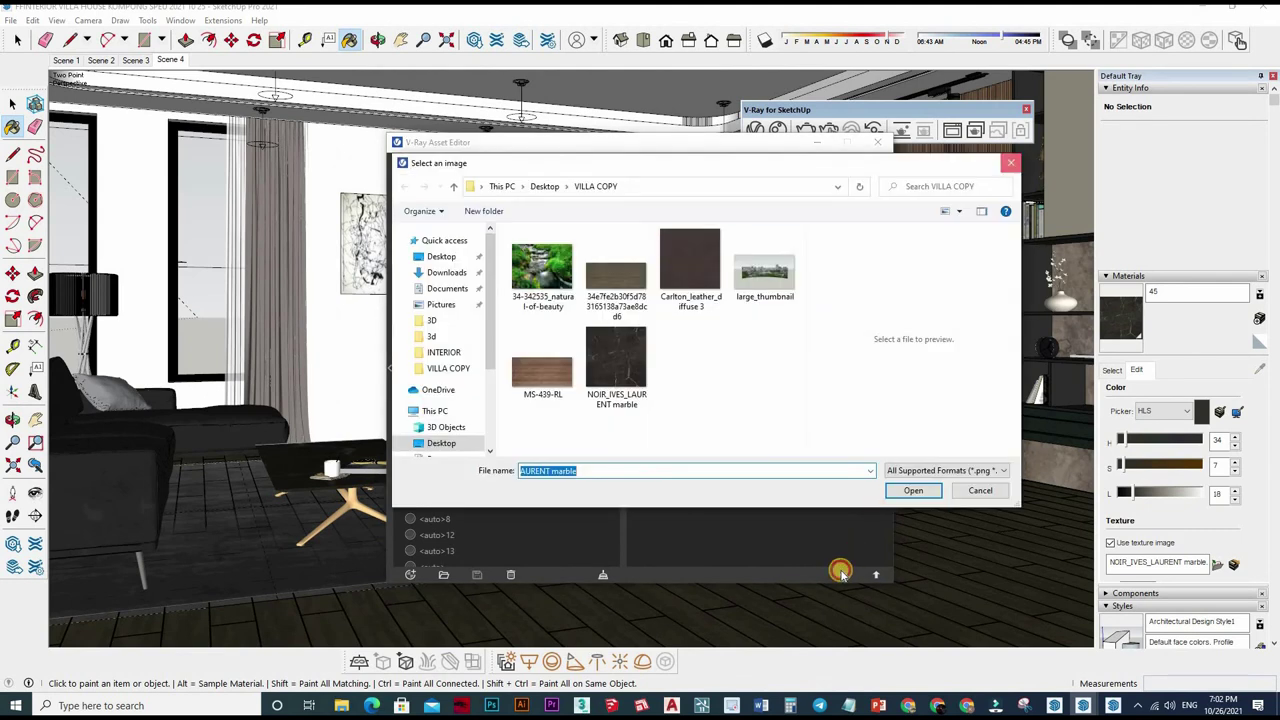
- Load NOIR_IVES_LAURENT marble.jpg as material 45's diffuse texture
key(Return)
click(871, 329)
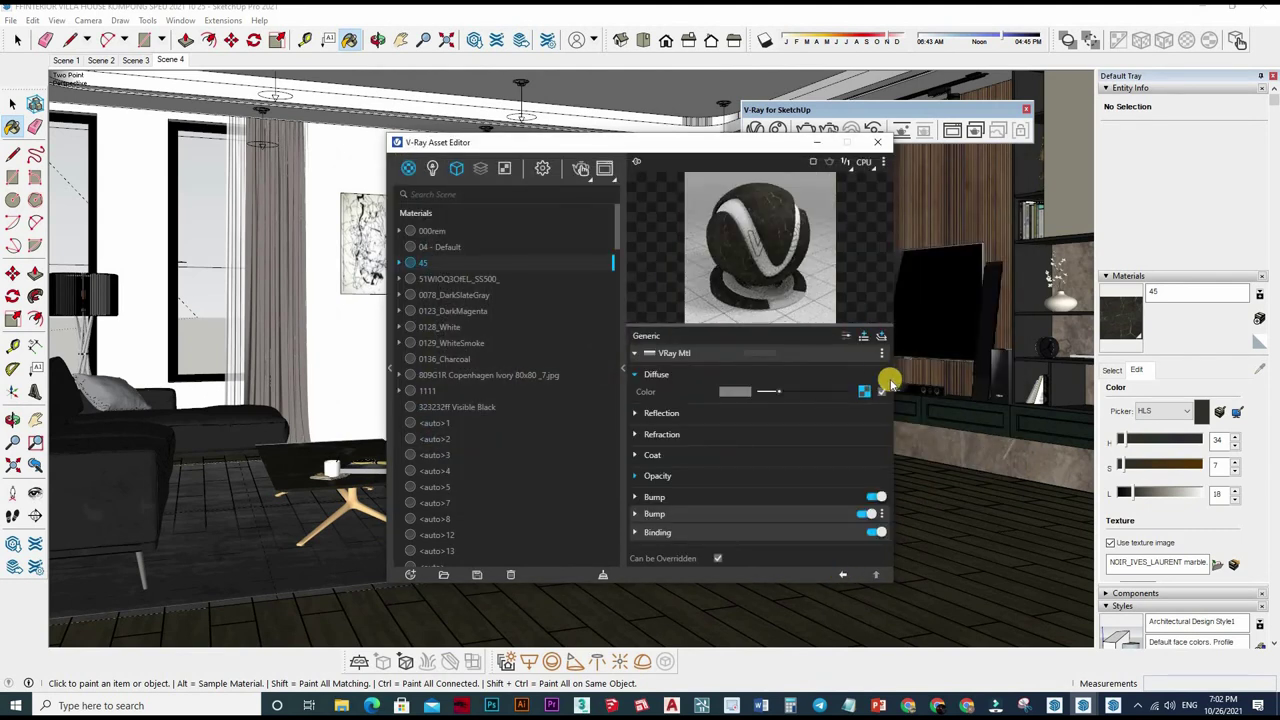
click(864, 391)
click(884, 371)
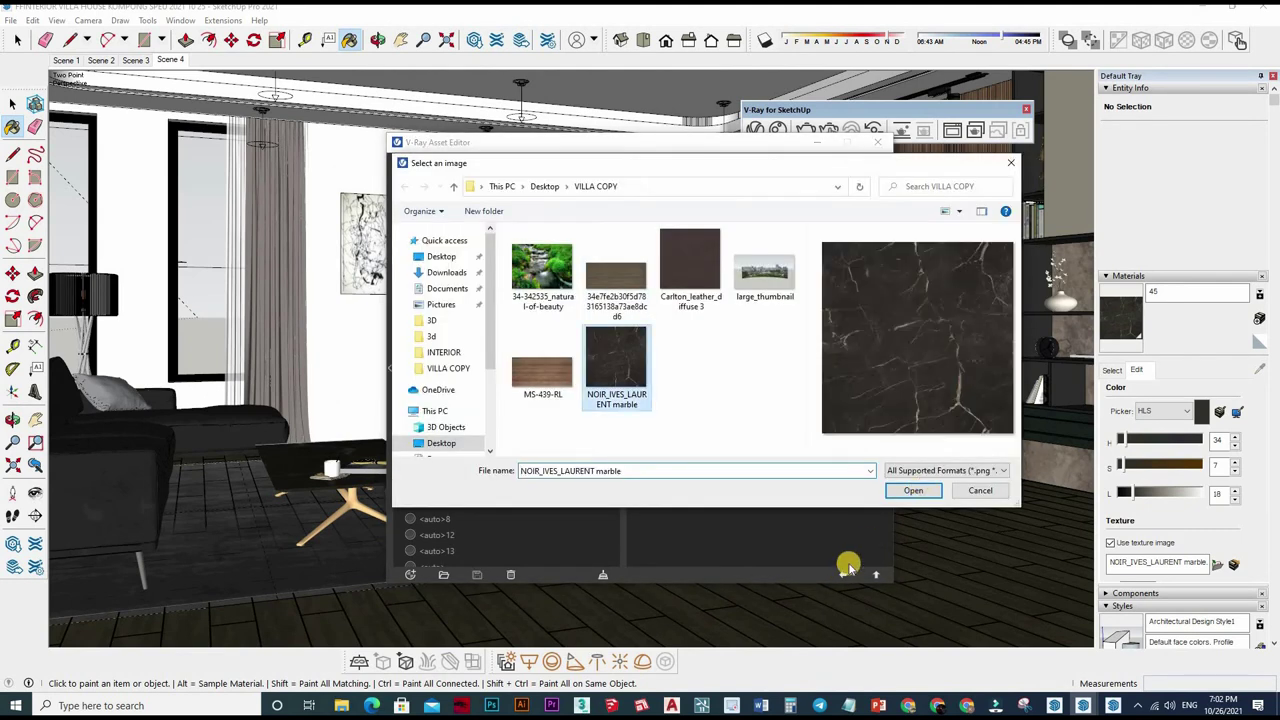
key(Return)
click(866, 392)
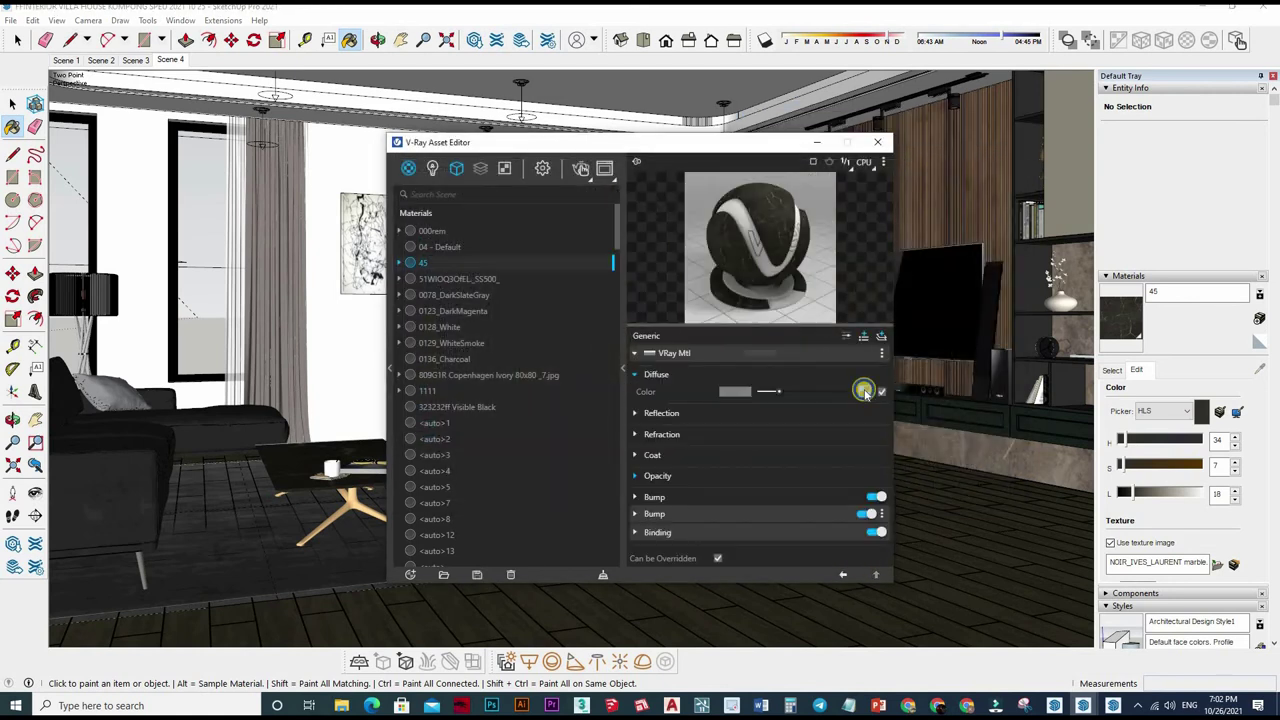
- Make the reflection white with a desaturated Color Correction glossiness map at brightness 0.707
right_click(820, 434)
click(829, 428)
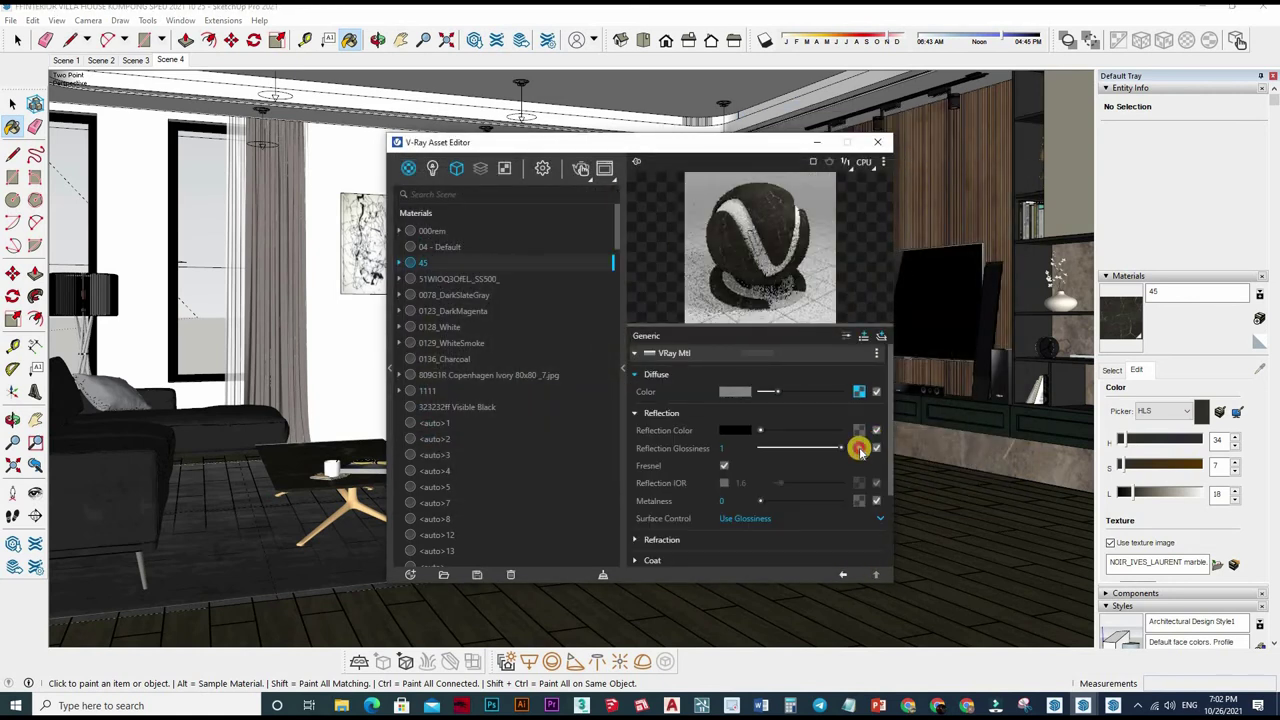
click(860, 450)
click(846, 383)
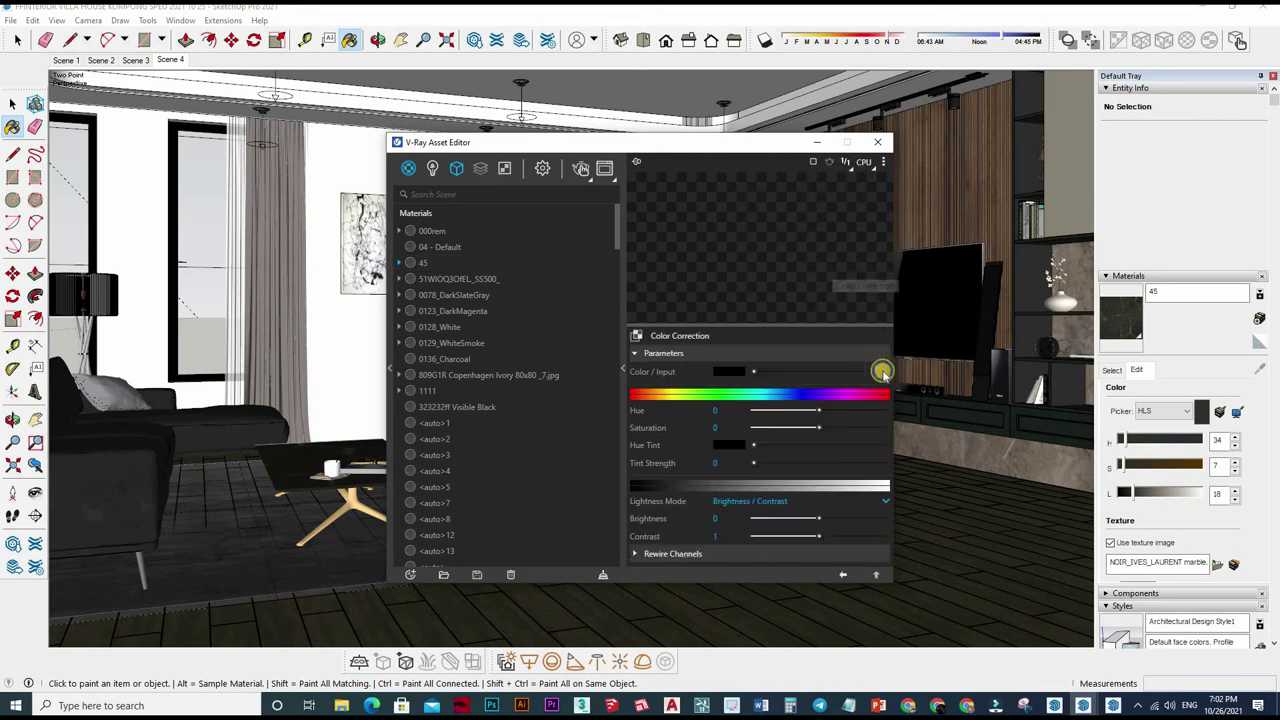
drag(818, 427, 755, 427)
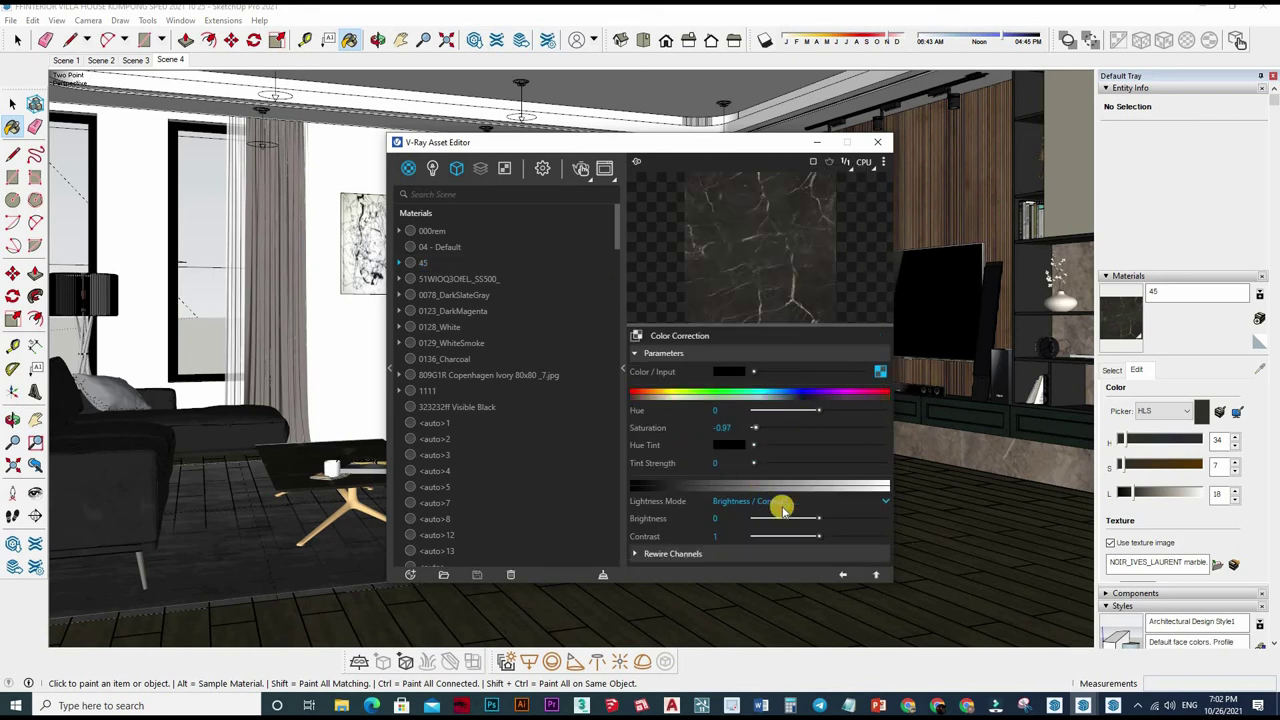
click(843, 575)
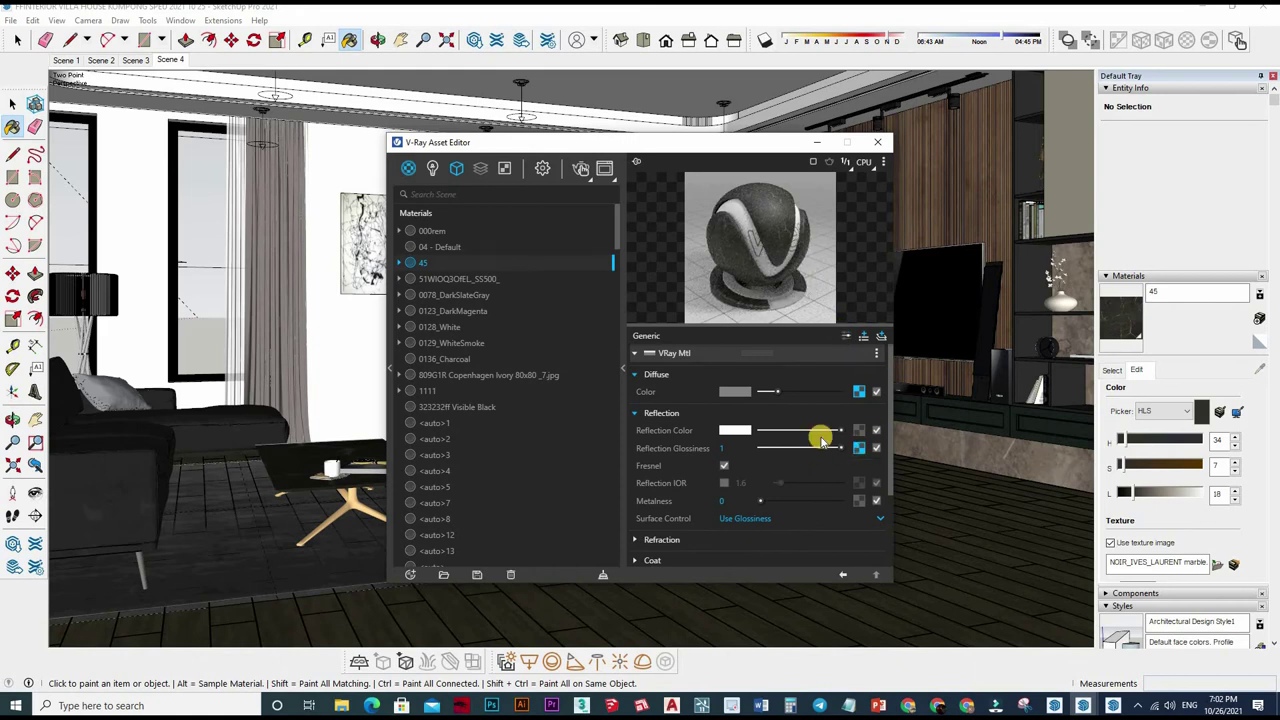
click(846, 516)
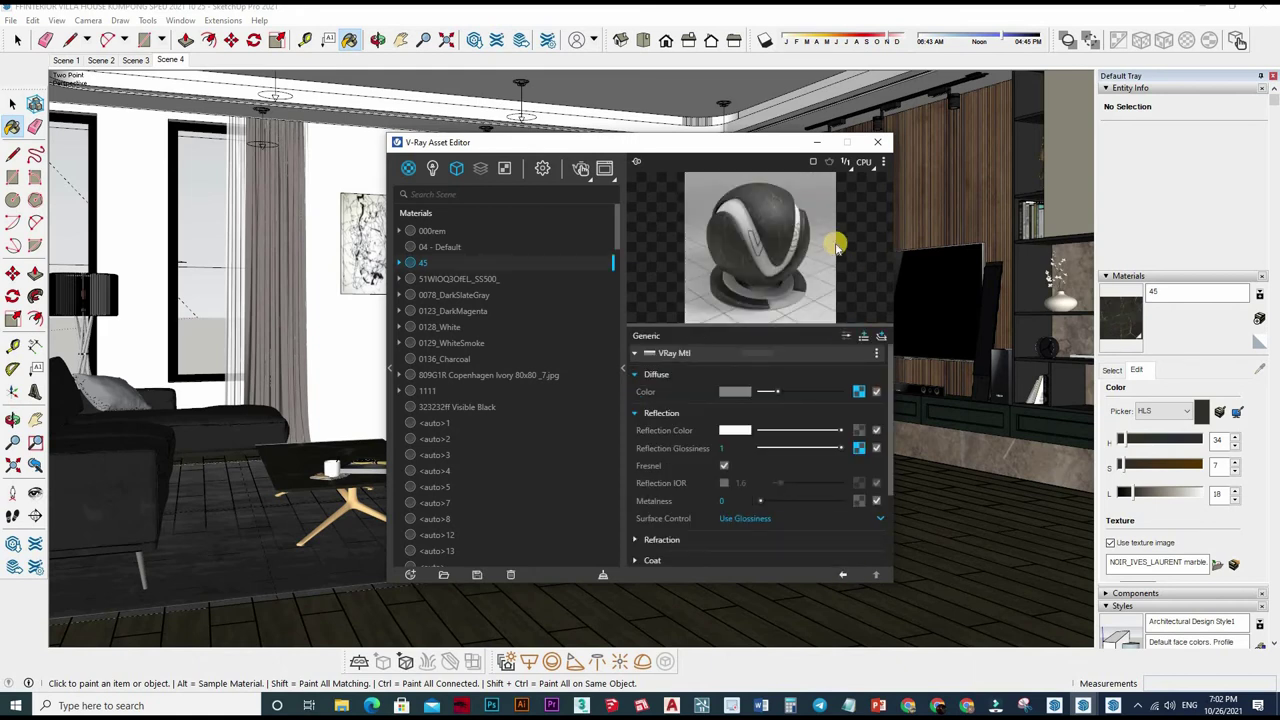
click(843, 575)
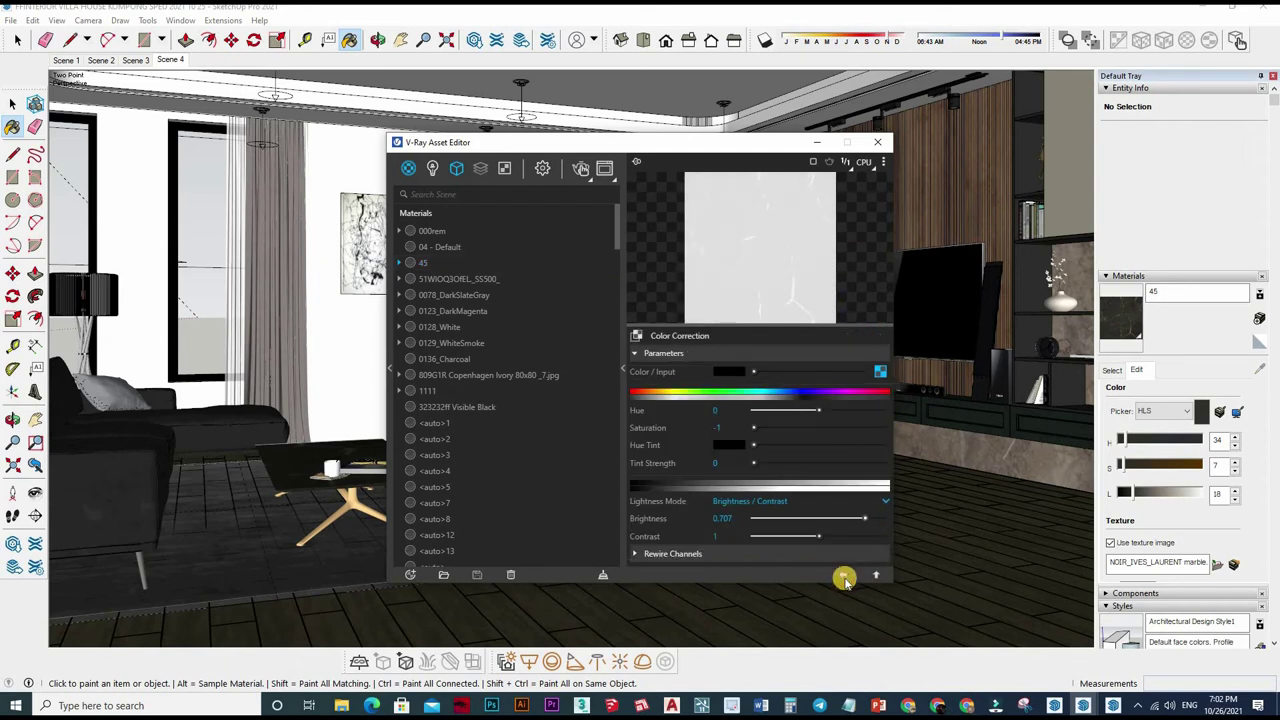
click(843, 575)
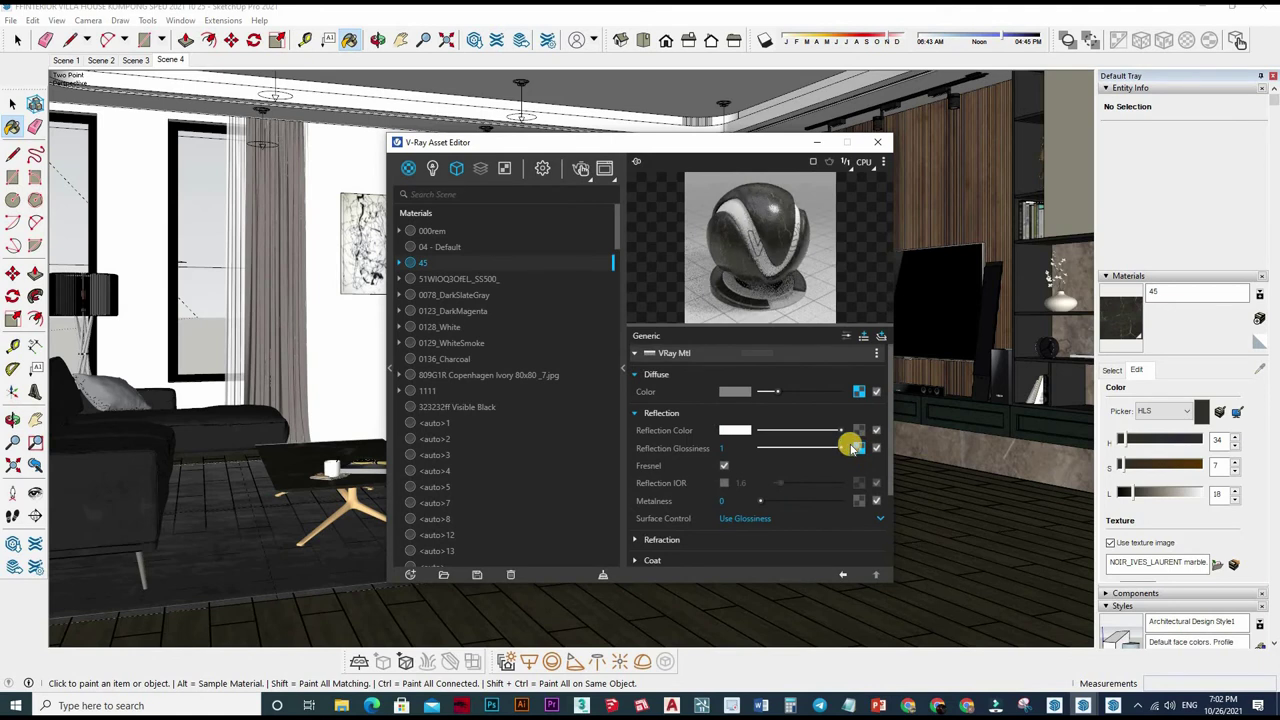
- Enable Bump on material 45 with an Amount of 0.1
right_click(811, 370)
scroll(860, 500, down, 3)
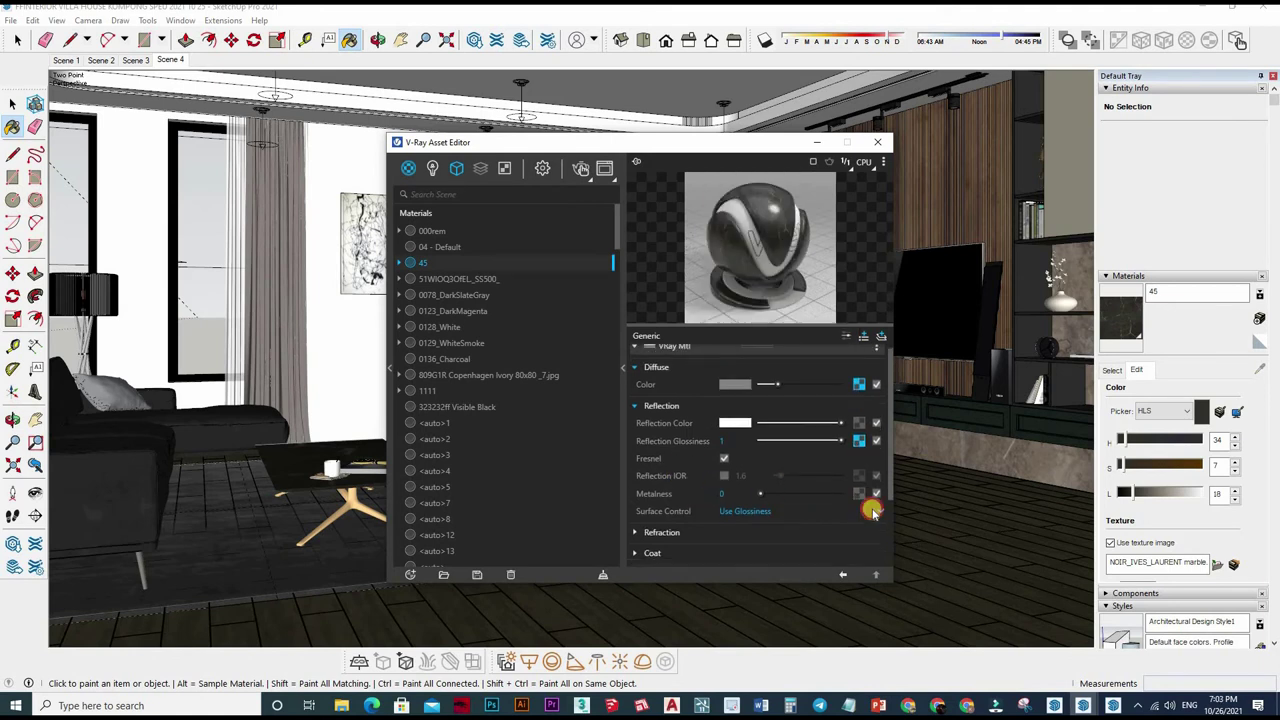
click(871, 496)
drag(722, 531, 690, 530)
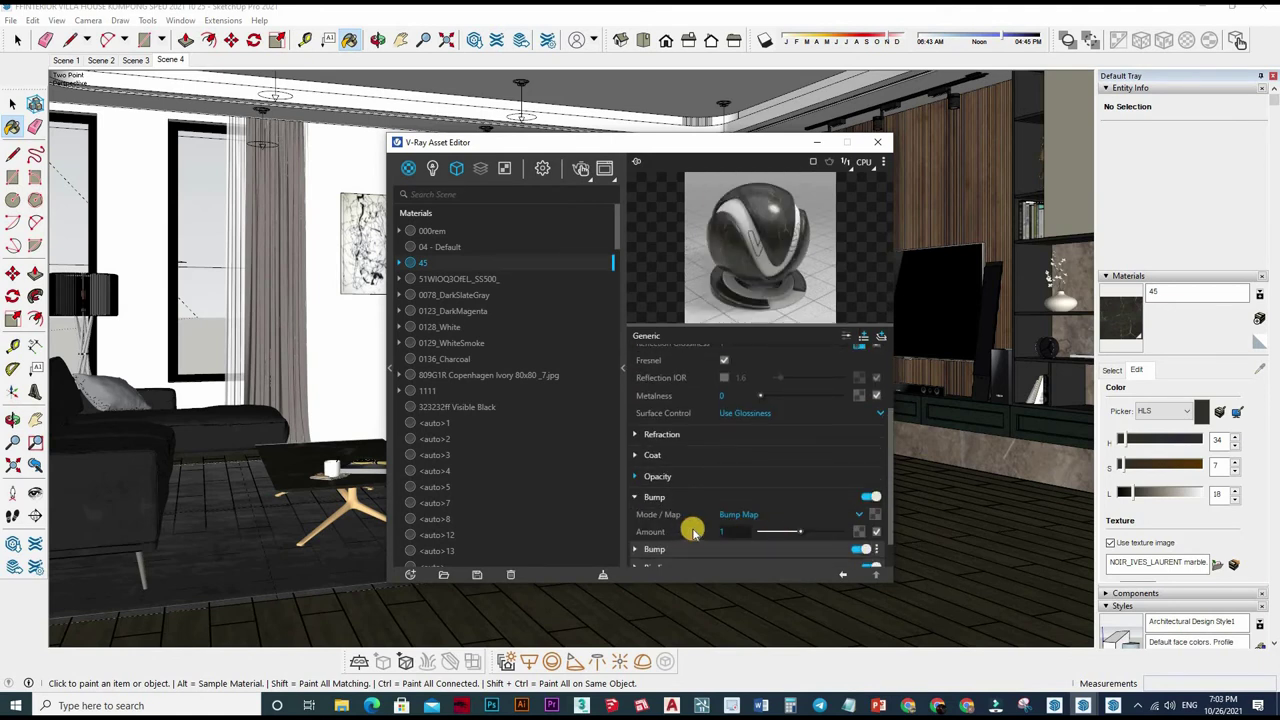
text(.1)
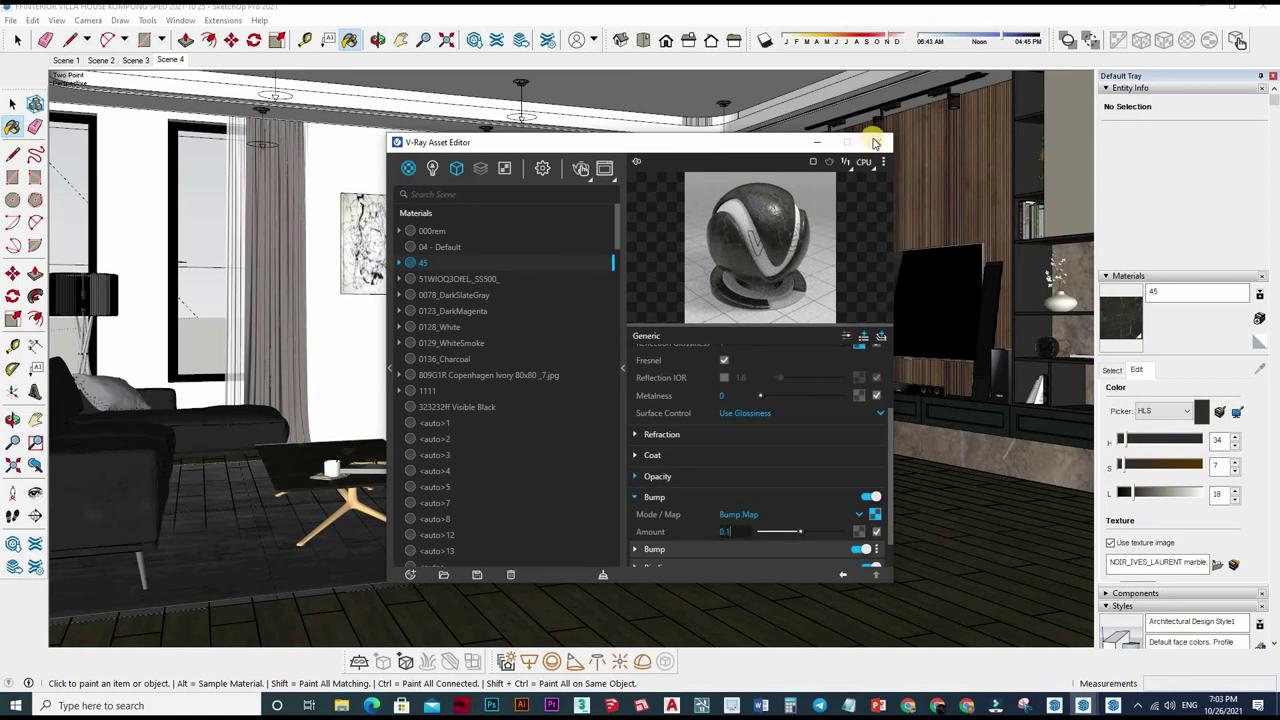
key(Return)
- Close the V-Ray Asset Editor and select the floor group
click(20, 70)
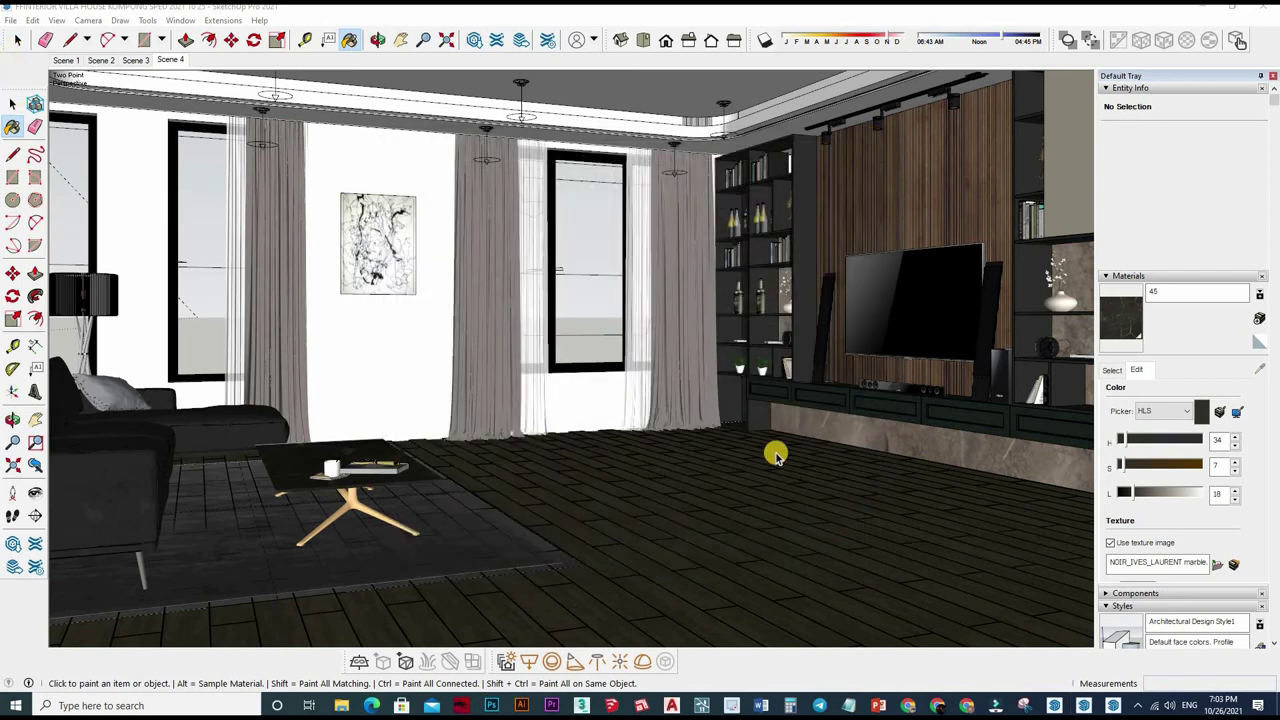
key(space)
click(891, 285)
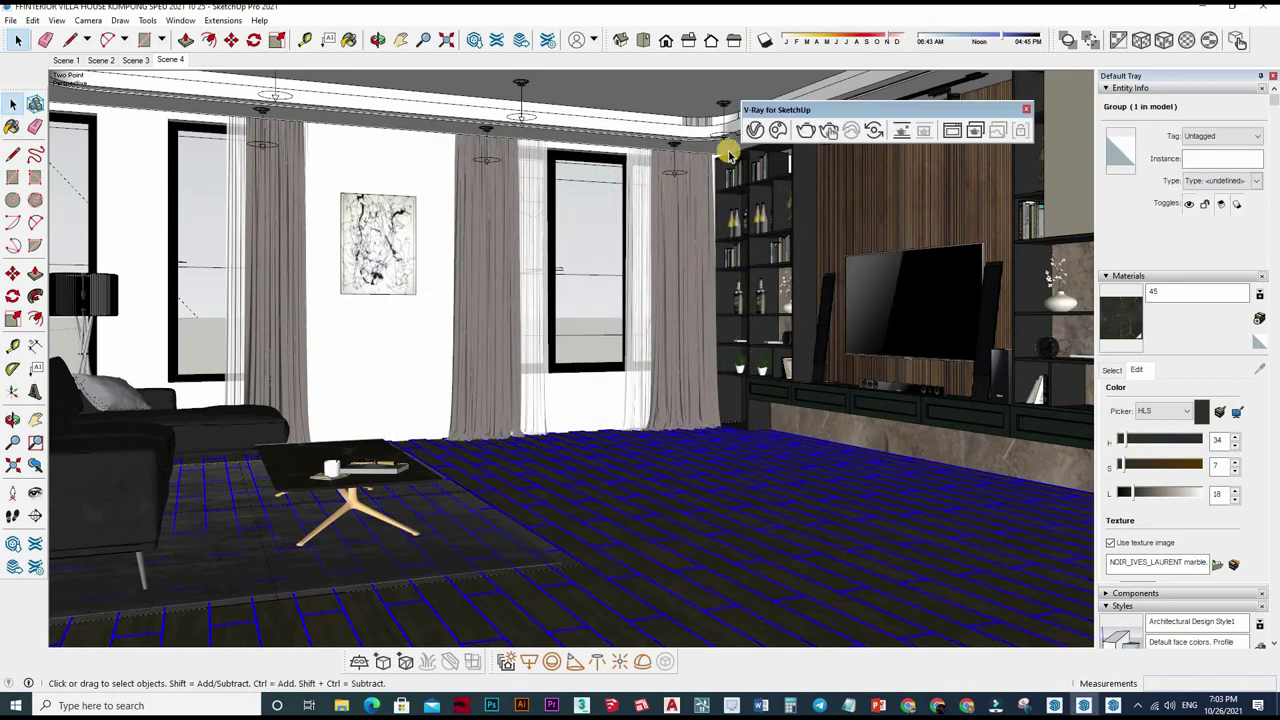
click(1112, 369)
key(b)
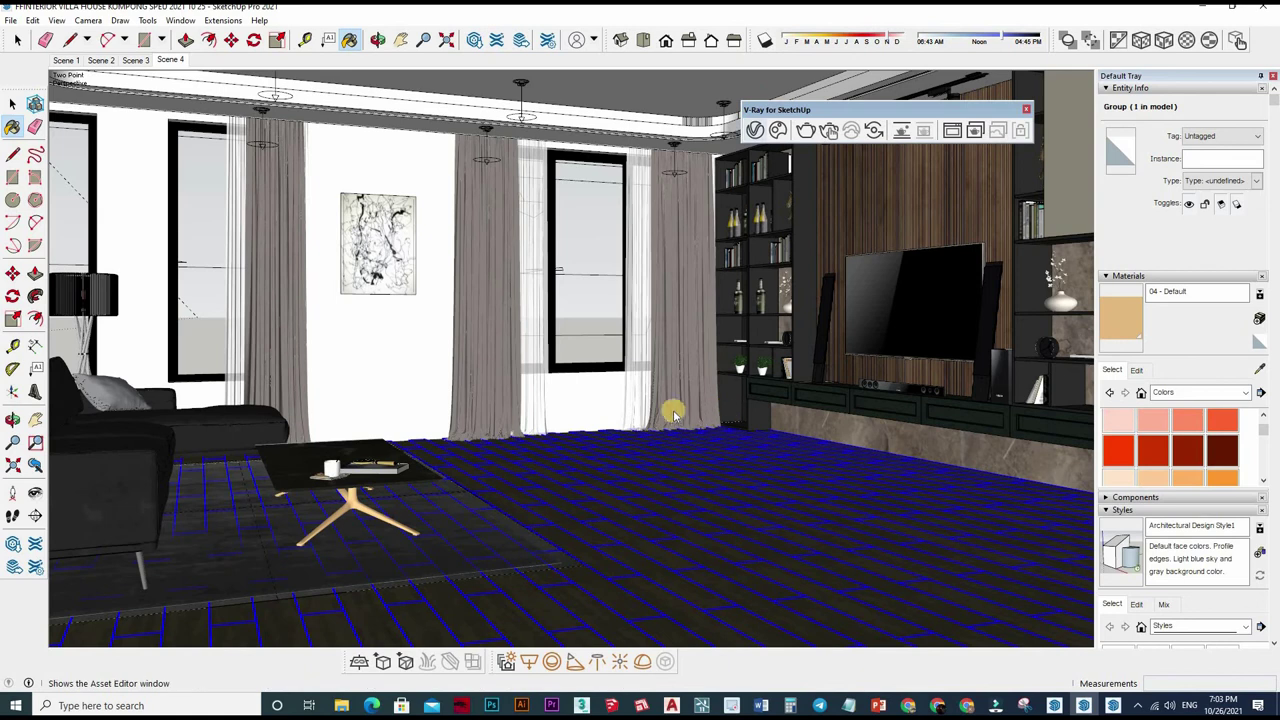
- Brighten reflections, setting glossiness 0.75 on 04 - Default and 0.85 on Material-33
click(742, 413)
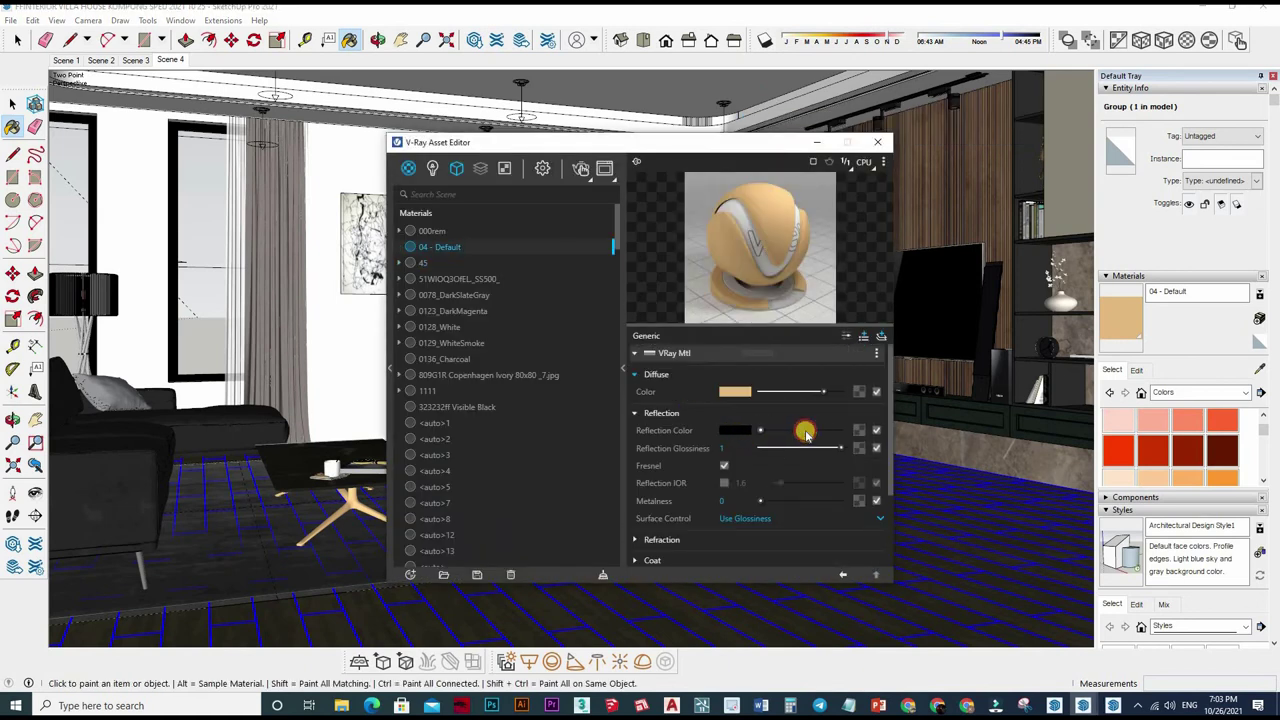
mouse_move(840, 448)
mouse_down()
mouse_move(812, 448)
mouse_move(817, 430)
mouse_move(826, 448)
mouse_up()
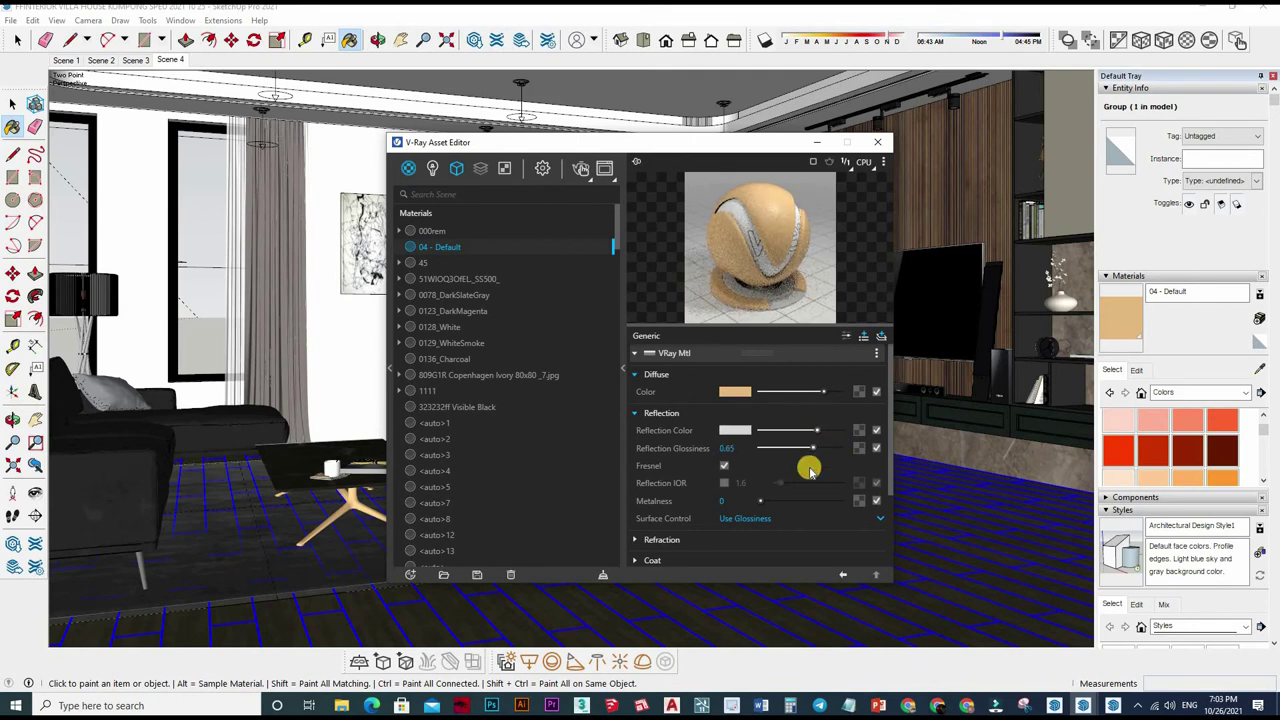
alt+click(335, 465)
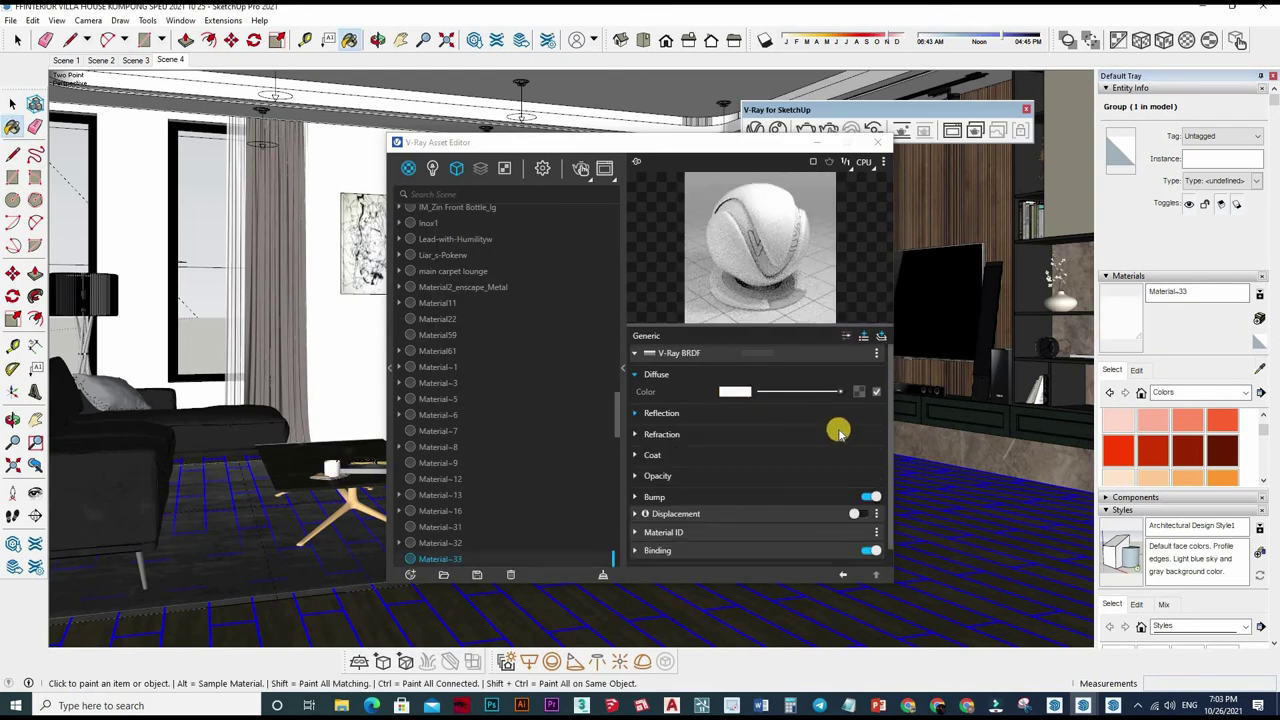
drag(834, 430, 828, 448)
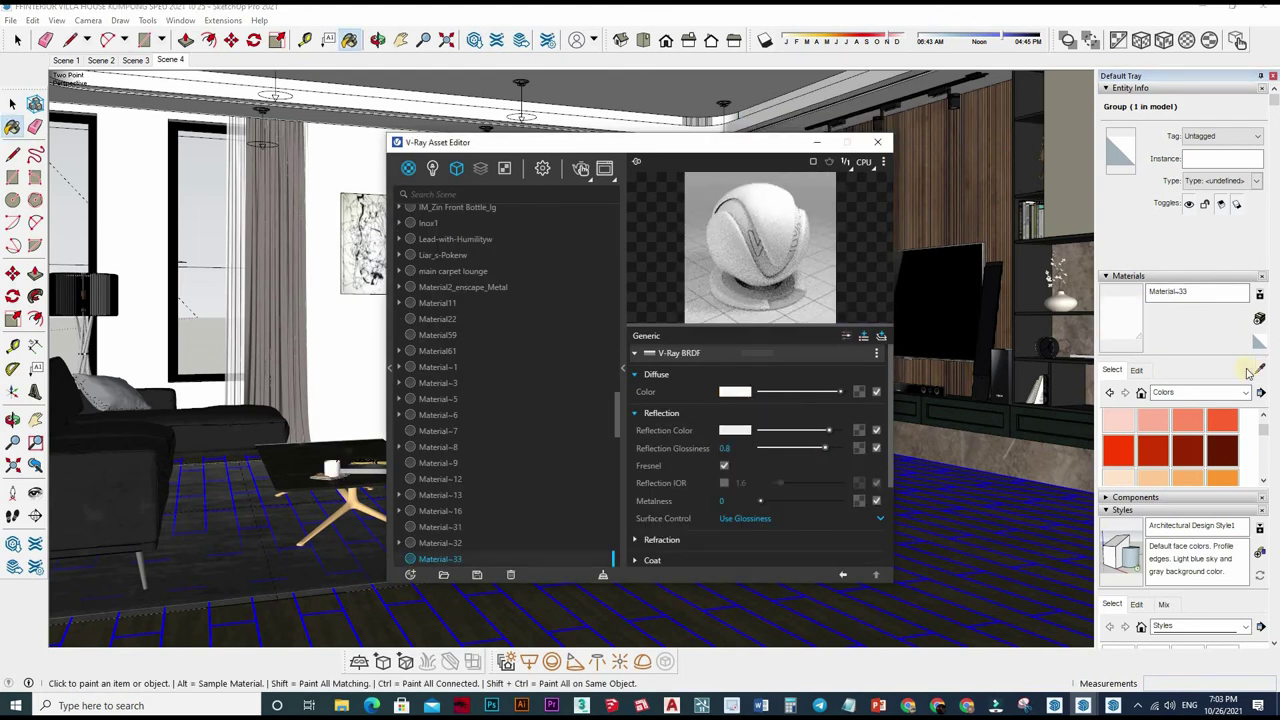
key(alt)
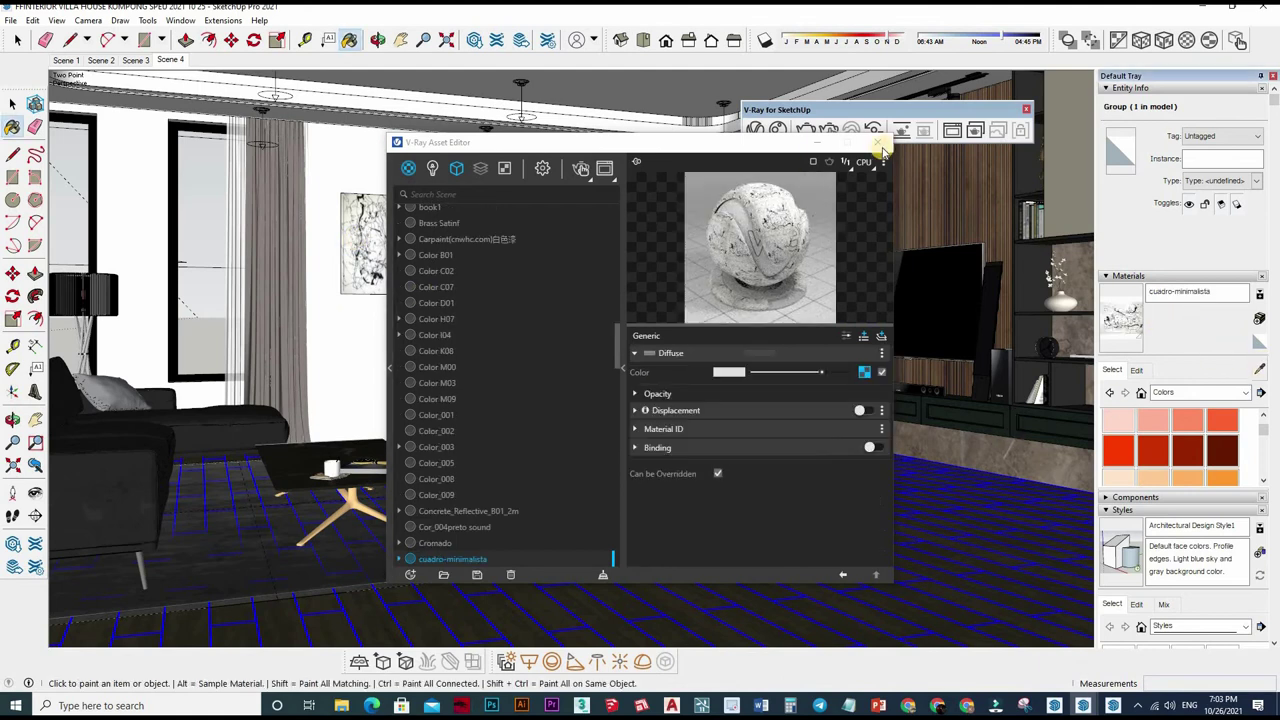
key(alt)
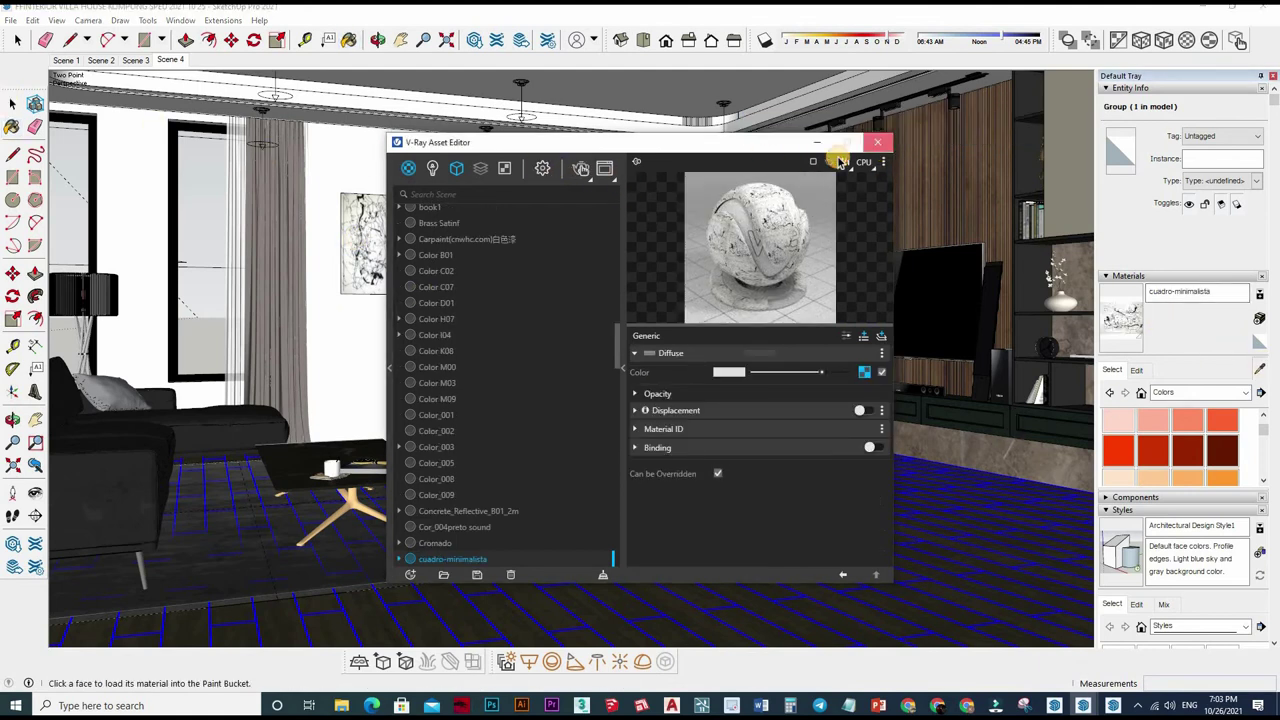
click(878, 142)
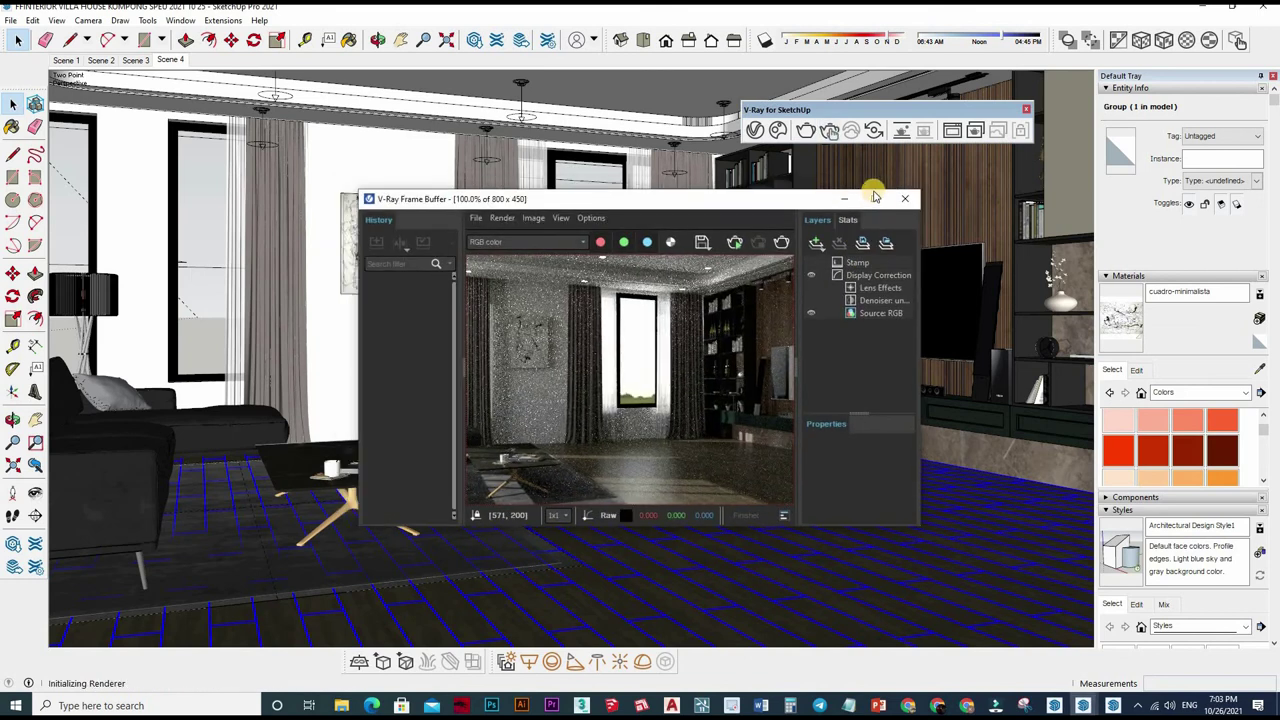
- Maximize the V-Ray Frame Buffer, zoom in and out on the noisy render, then return to SketchUp
click(875, 198)
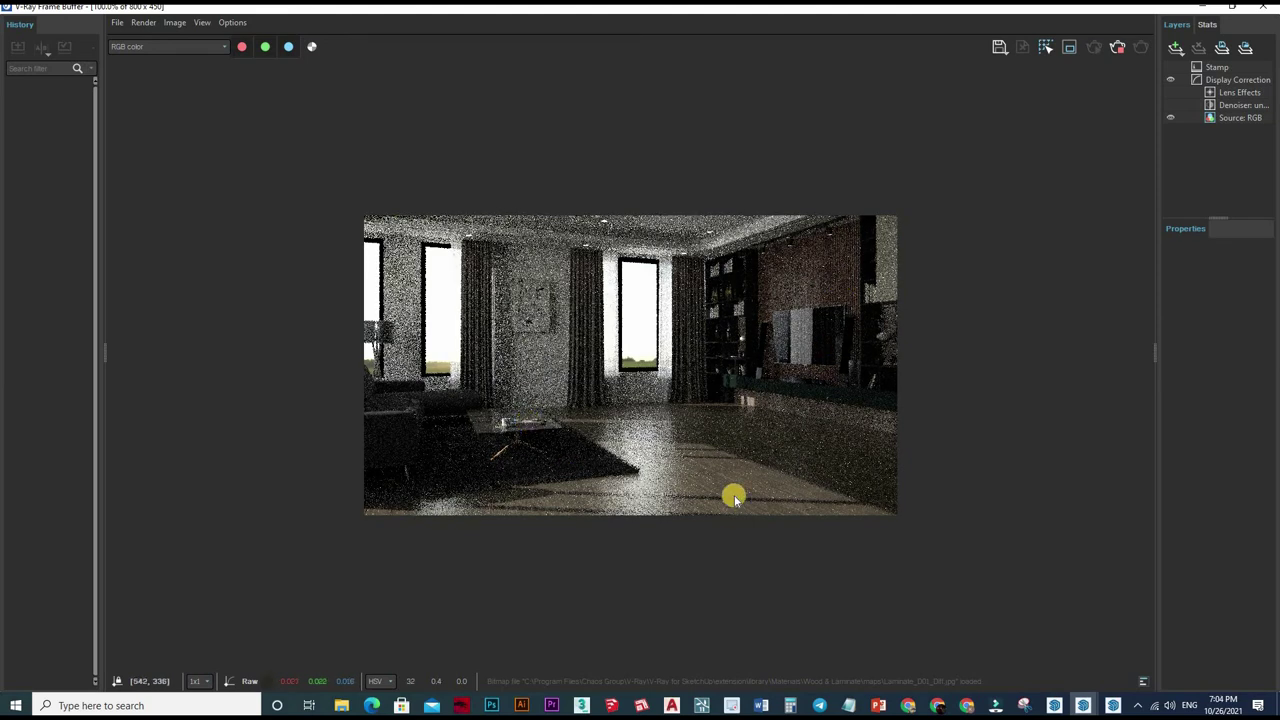
scroll(745, 485, up, 1)
scroll(830, 375, down, 1)
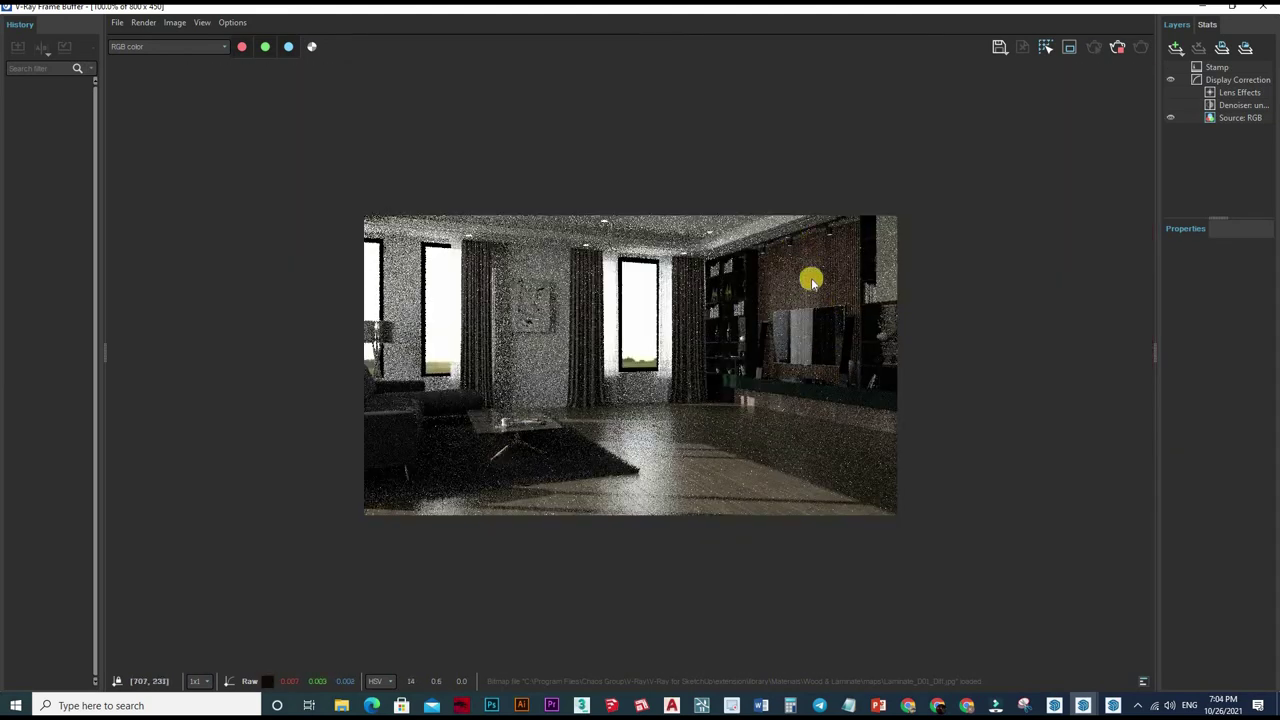
scroll(812, 300, up, 1)
scroll(851, 331, down, 1)
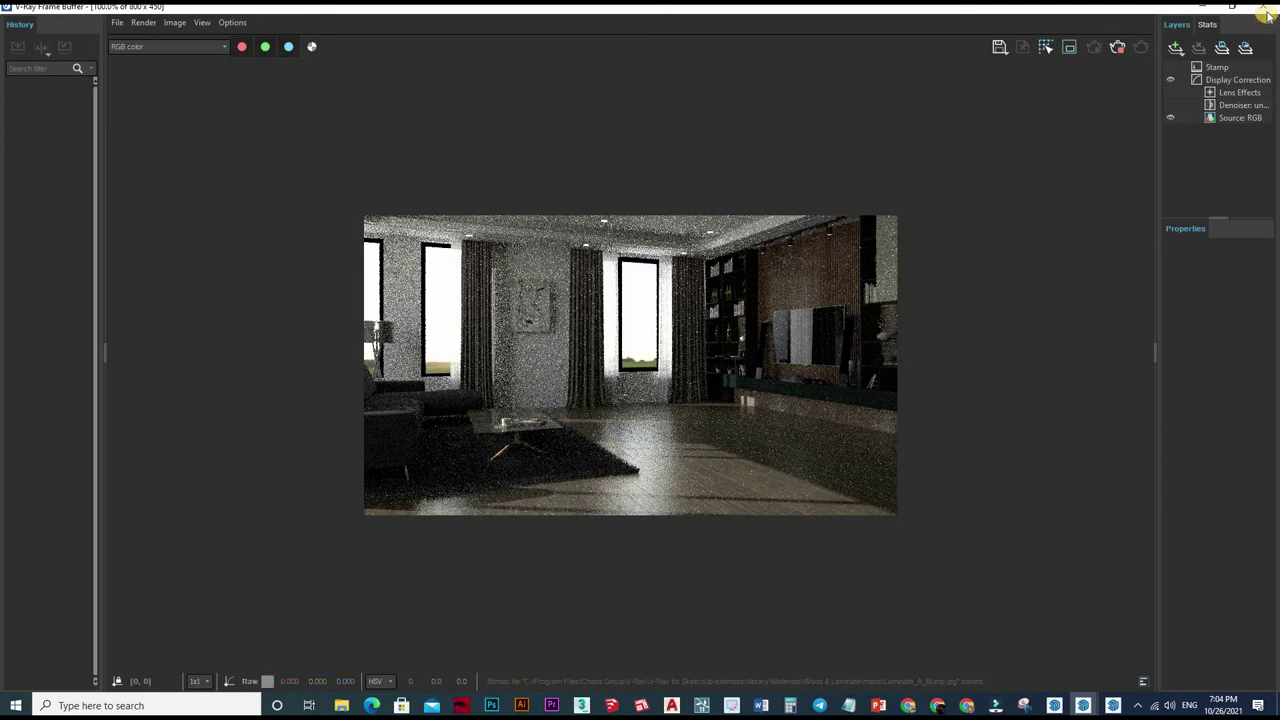
key(alt+Tab)
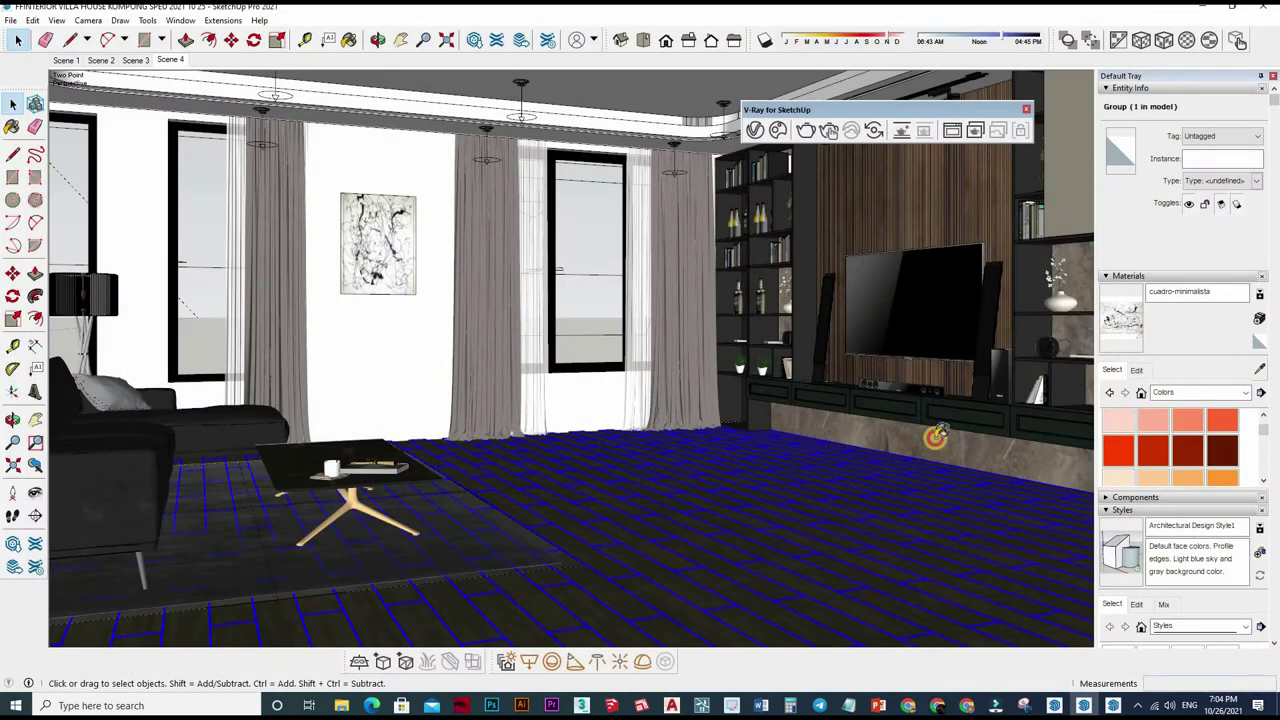
- Set the [Color G06]2 glossiness map's colour-correction Brightness to 0.5 and close the material editor
click(754, 130)
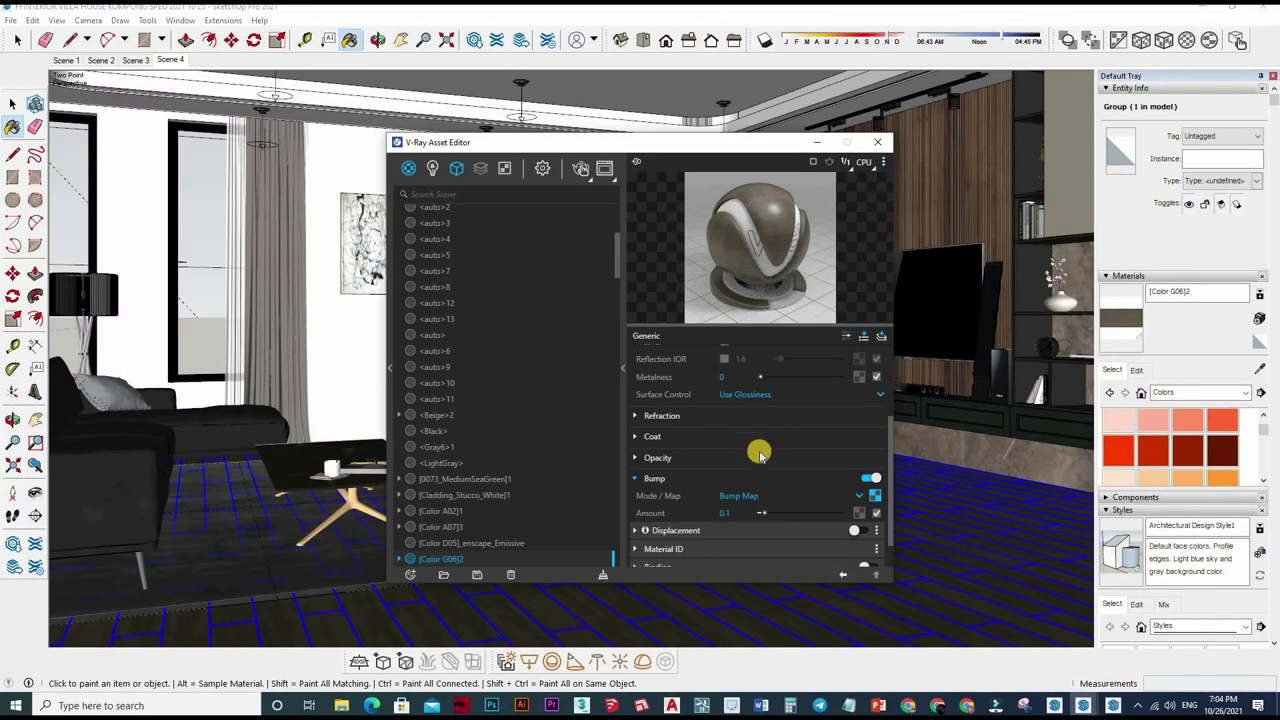
scroll(855, 447, up, 3)
click(853, 519)
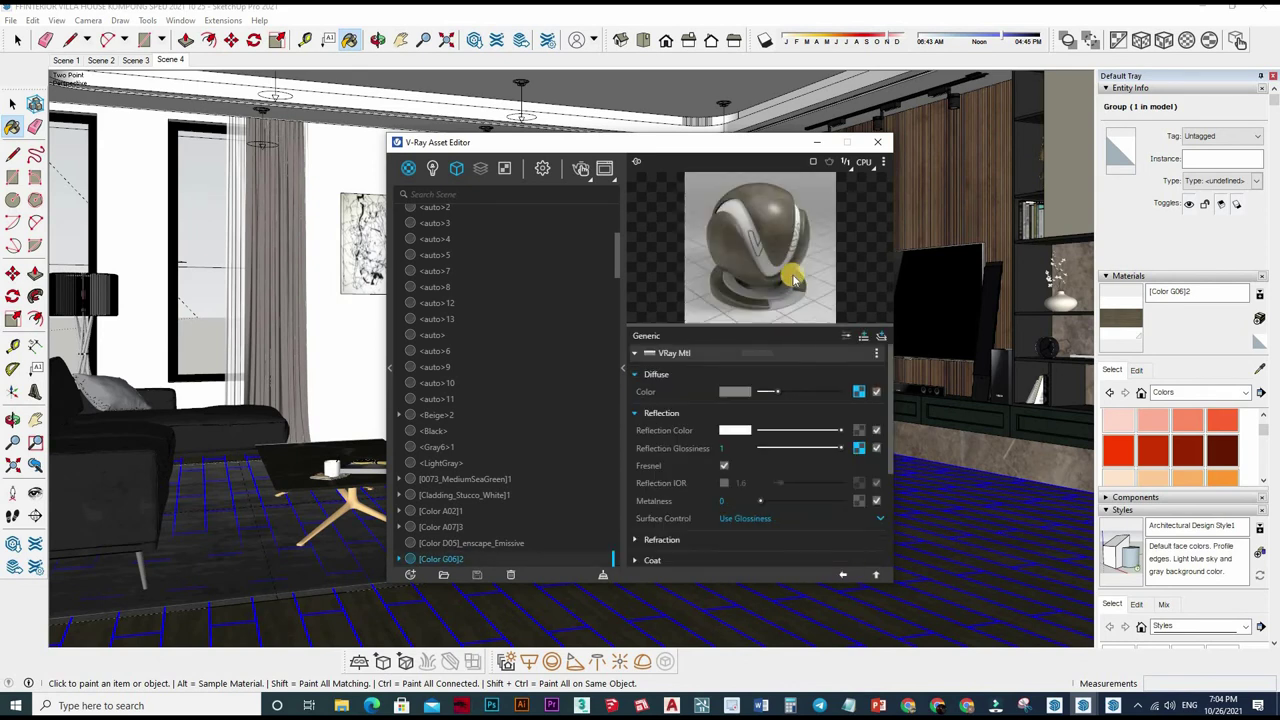
click(860, 447)
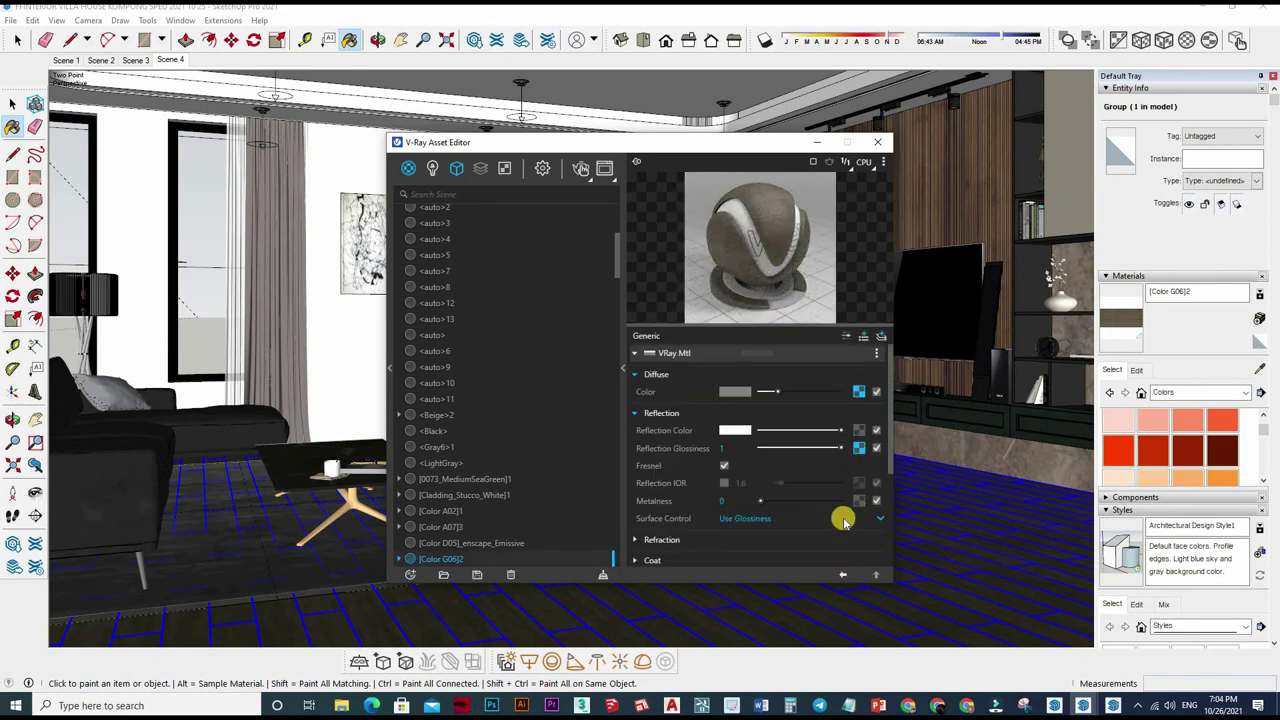
click(842, 570)
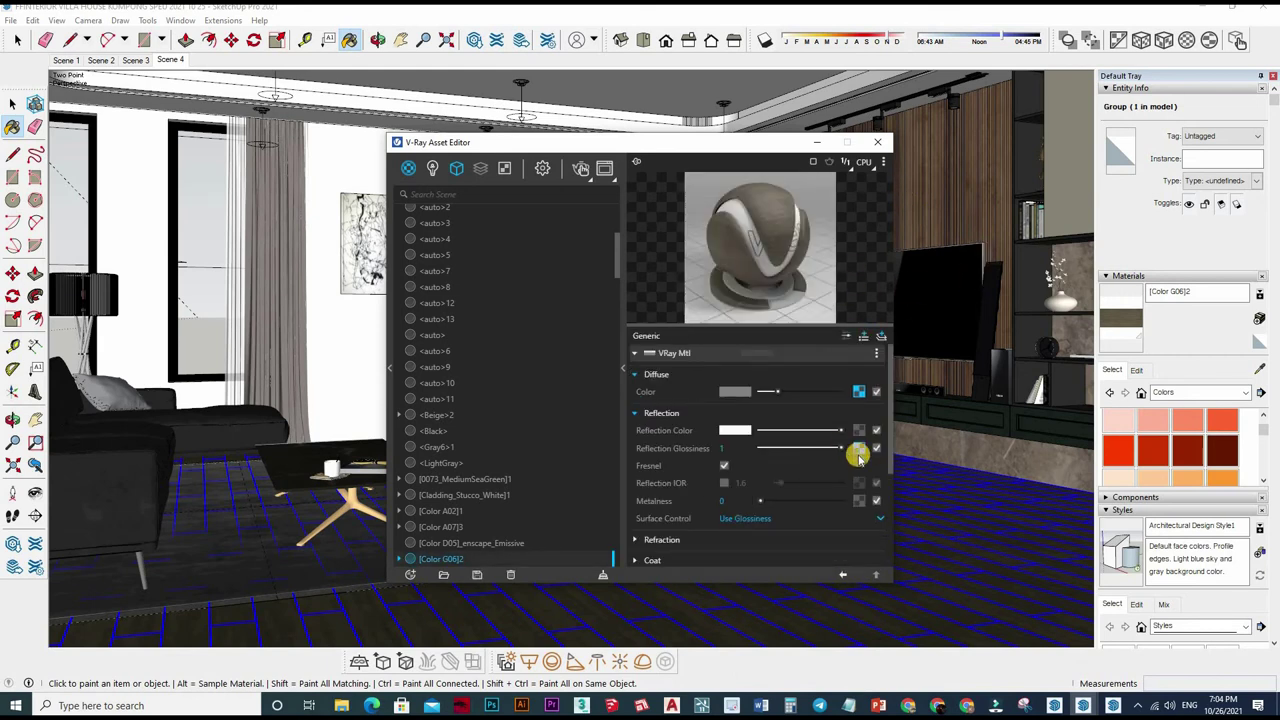
click(859, 449)
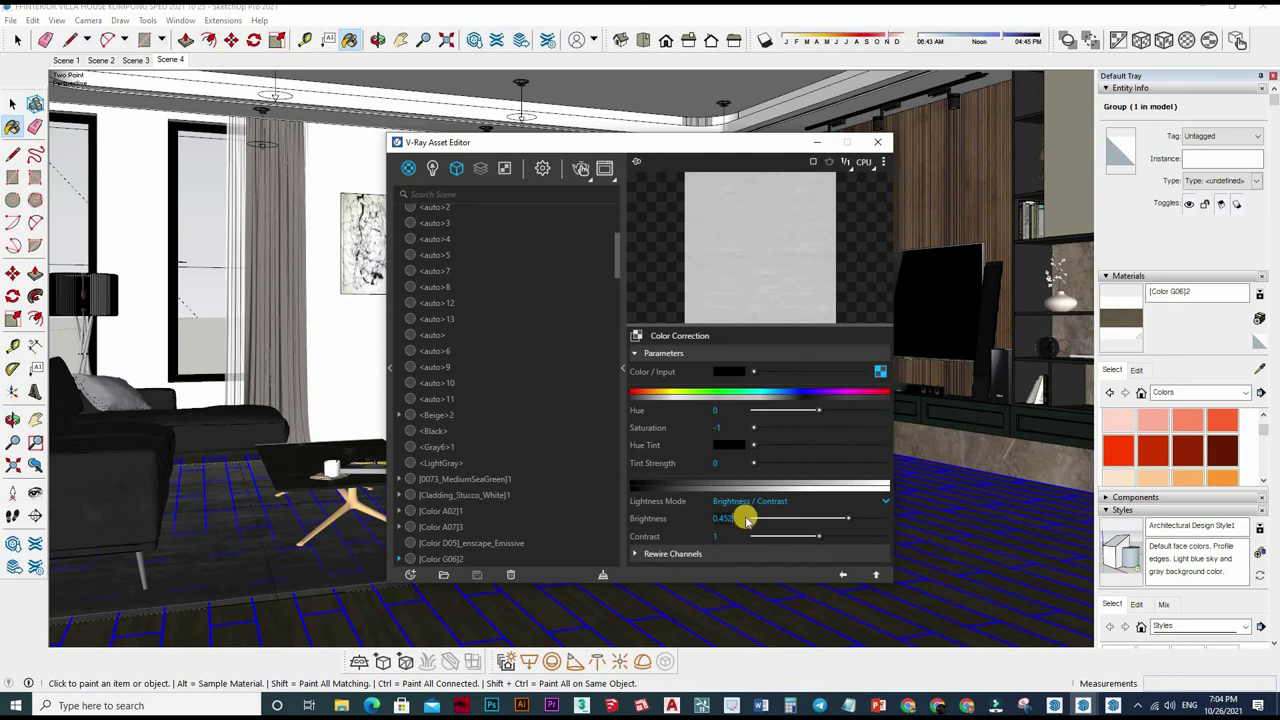
key(BackSpace)
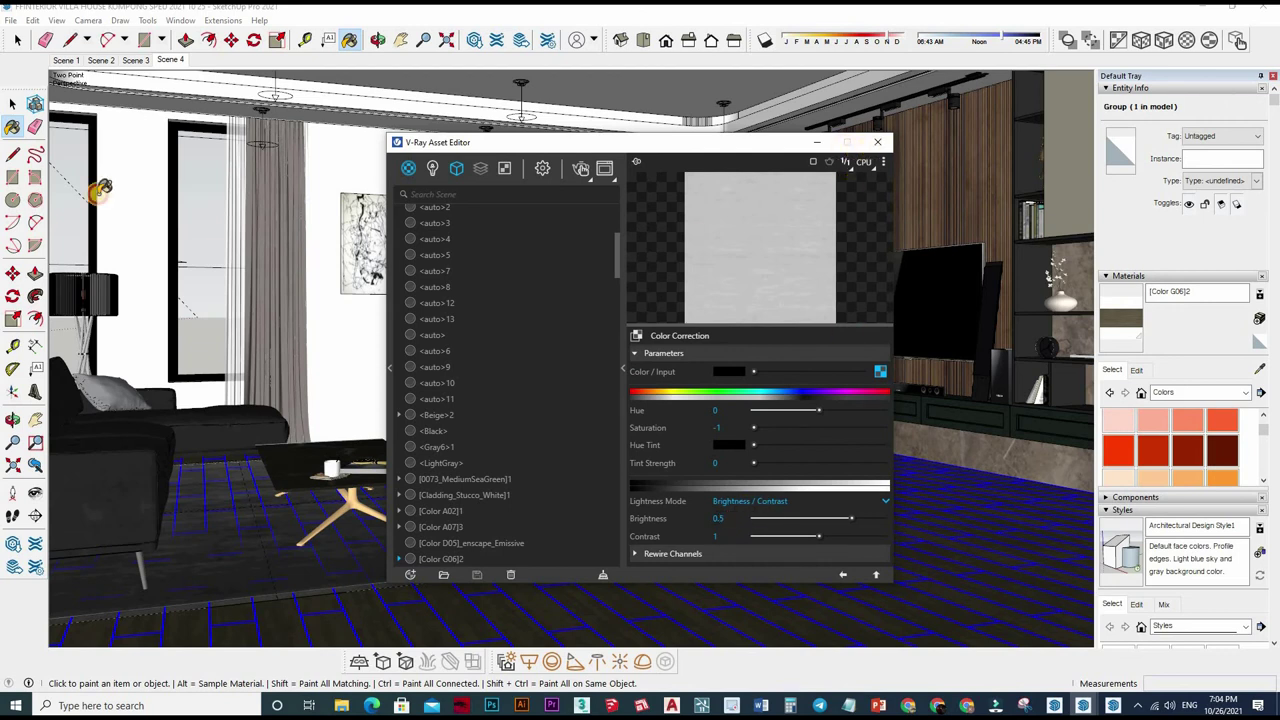
click(877, 142)
key(space)
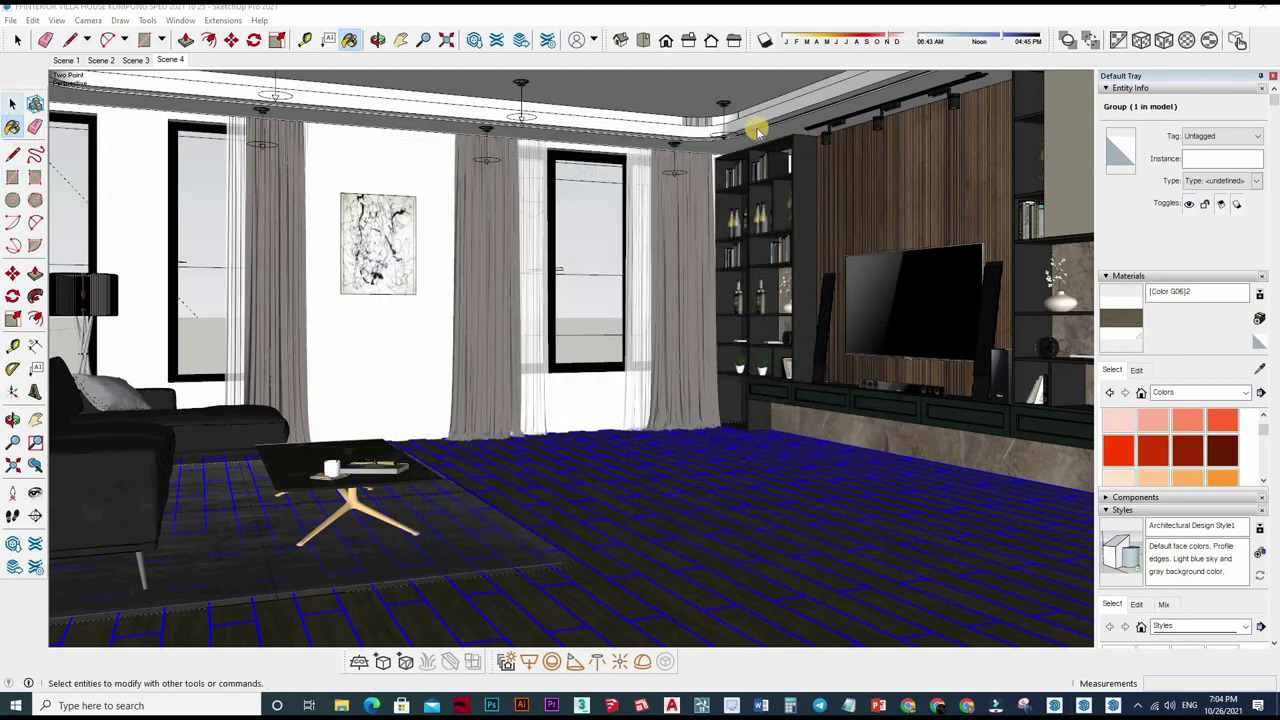
key(space)
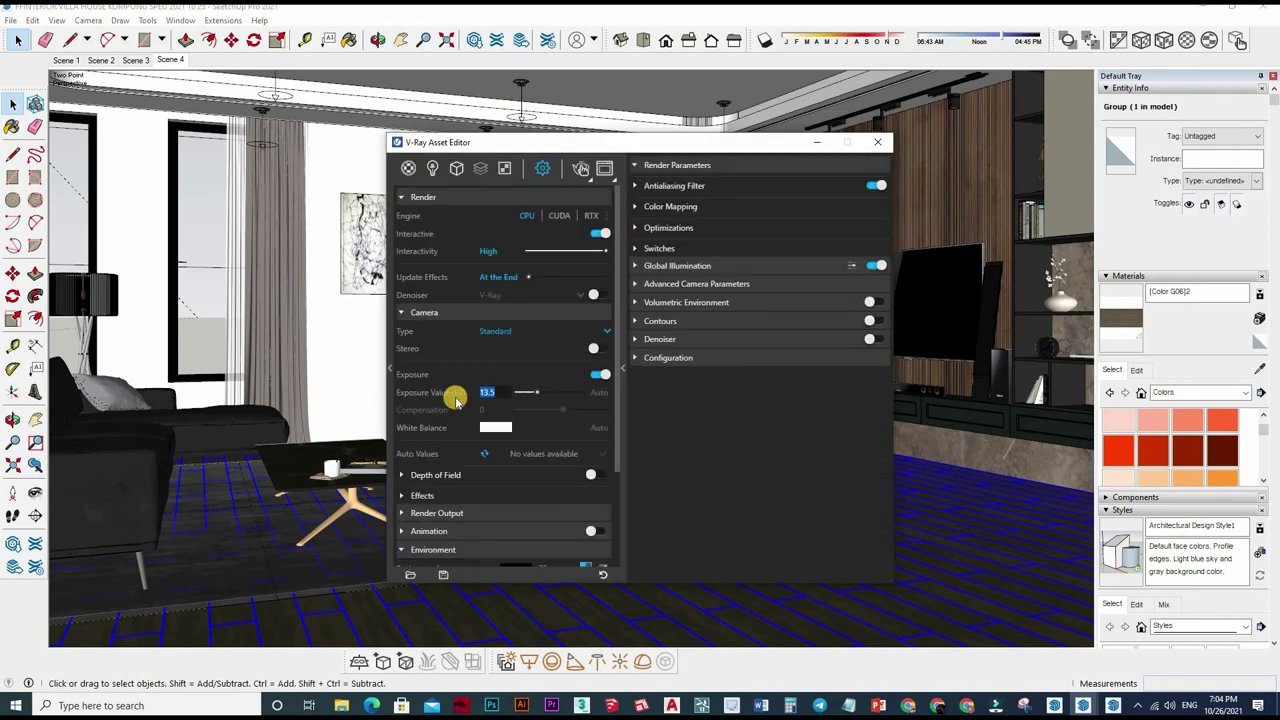
- Lower the camera Exposure Value to 12.5 and close the V-Ray settings
text(12.5)
key(Return)
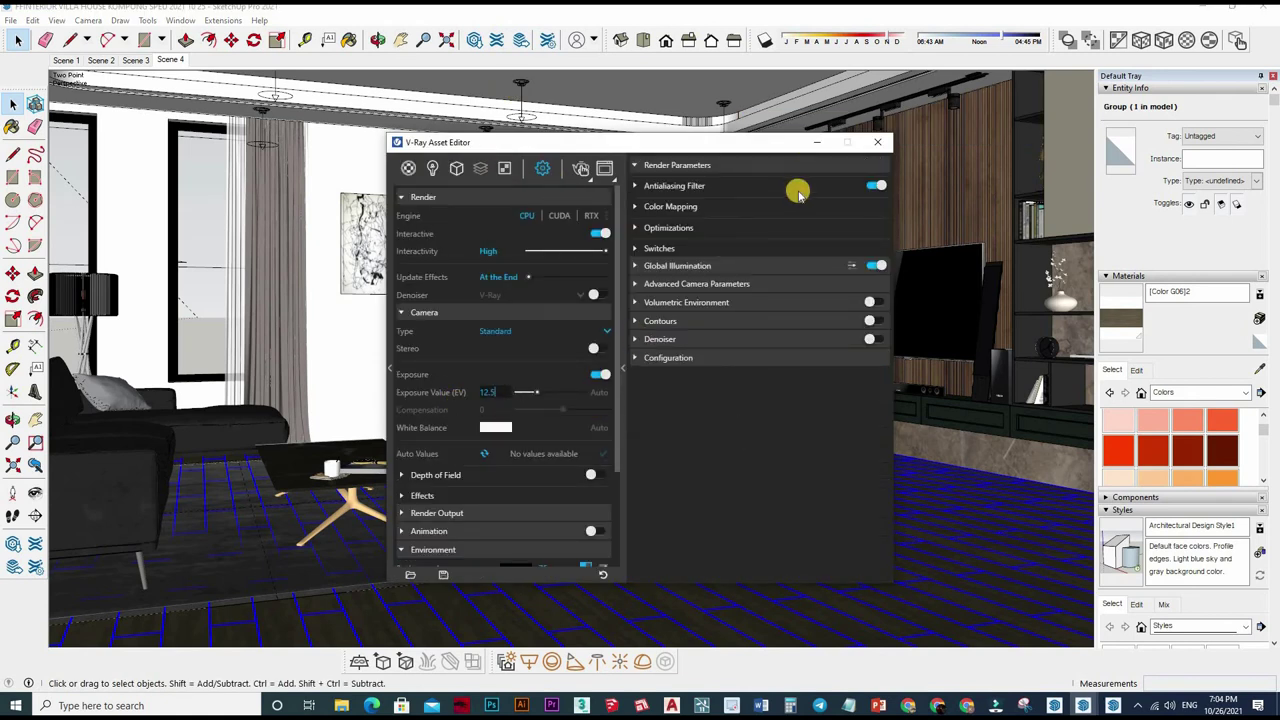
click(877, 142)
- Run a test render, inspect it full-screen in the Frame Buffer, then stop rendering
click(829, 130)
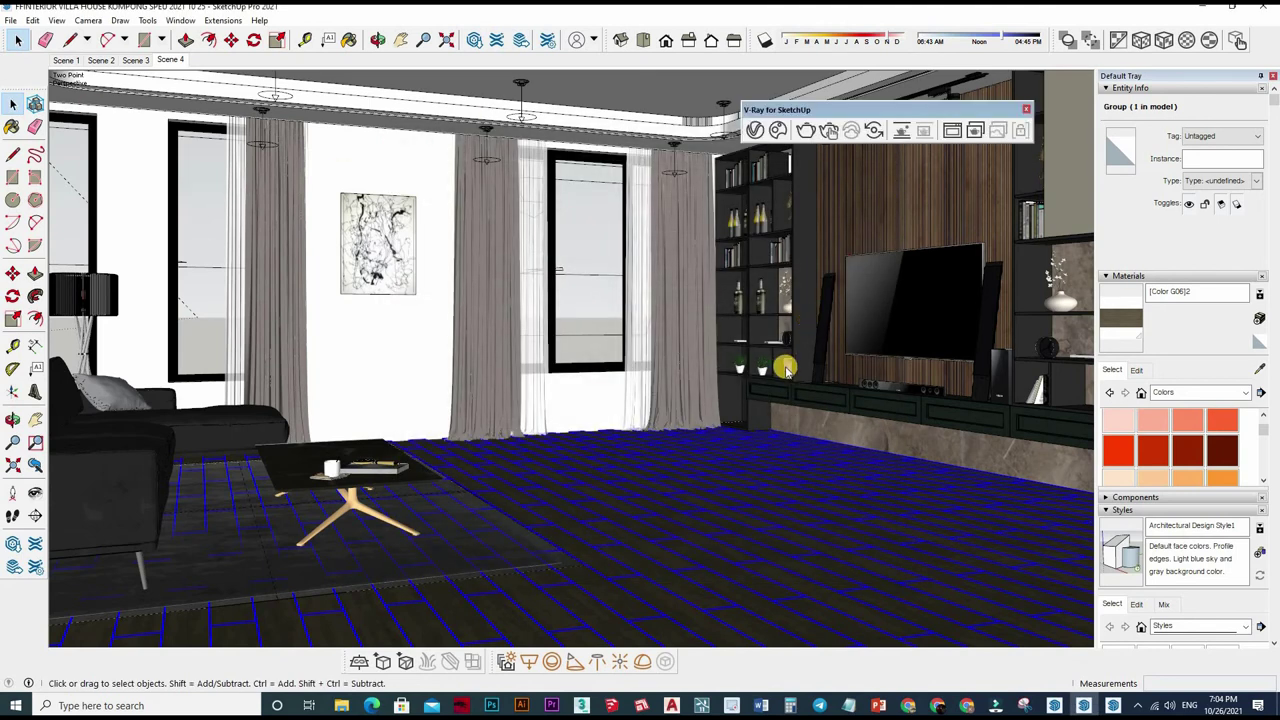
click(869, 193)
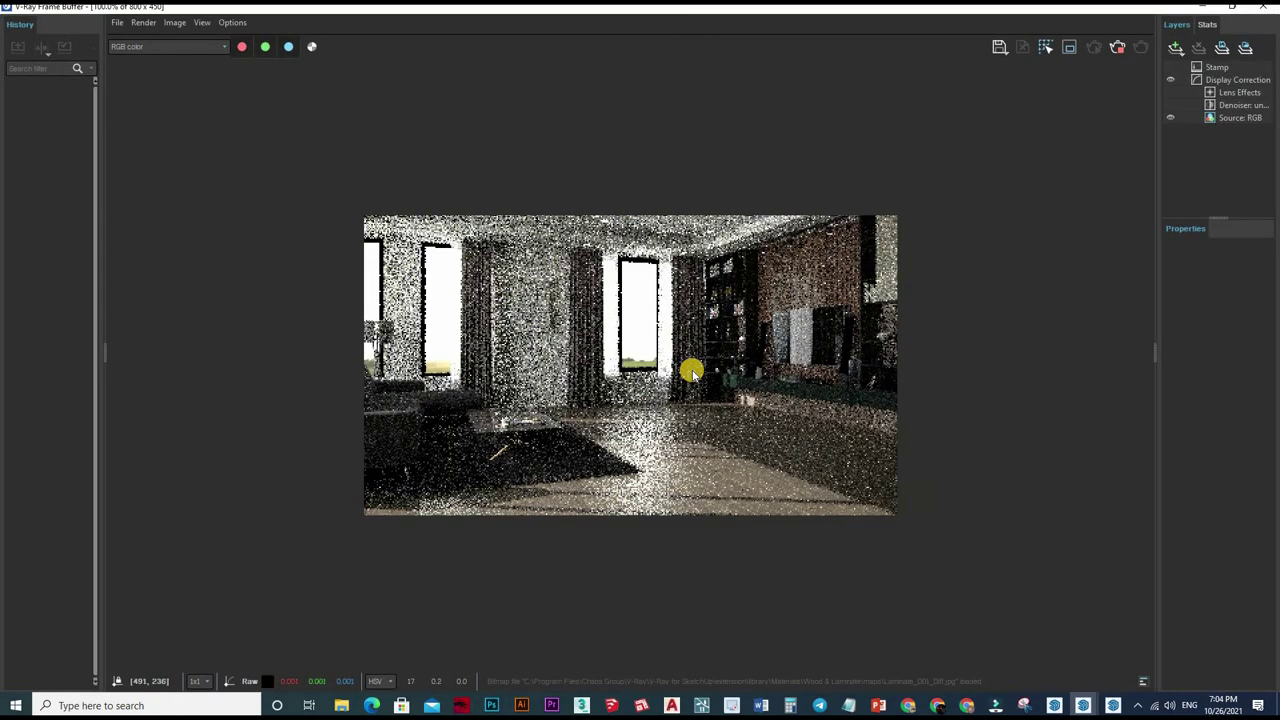
scroll(691, 371, up, 1)
scroll(745, 374, down, 1)
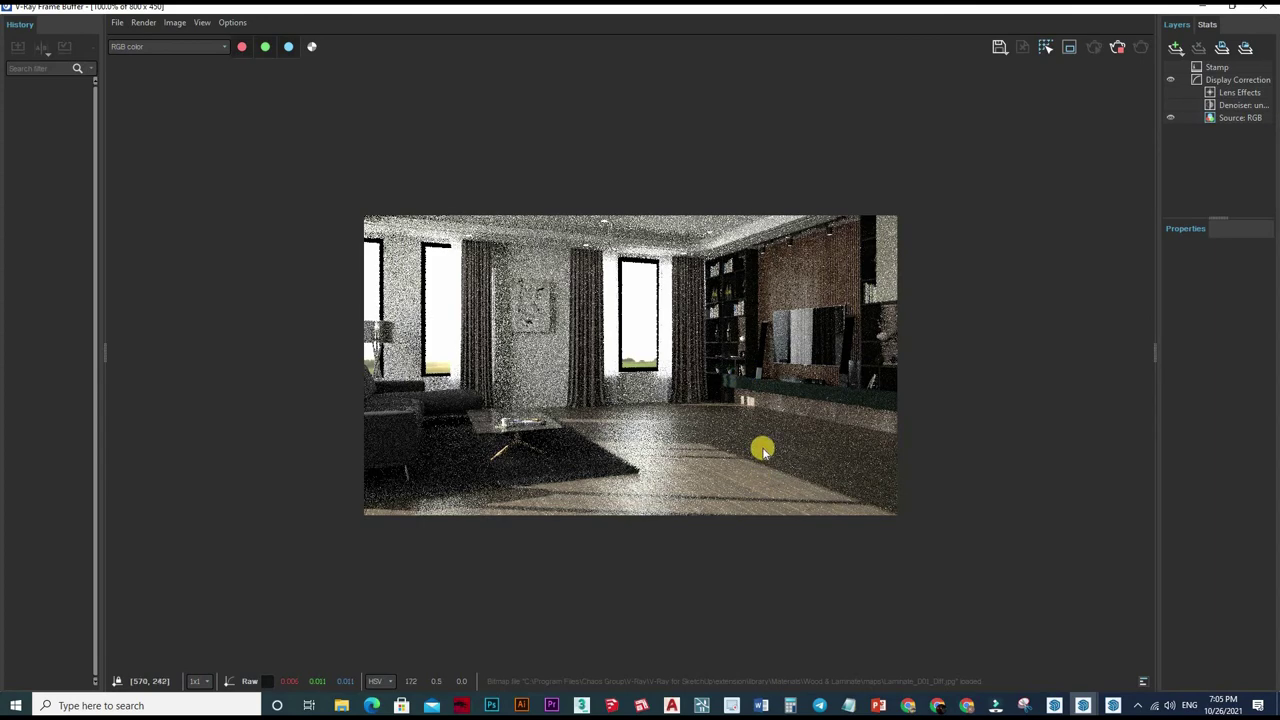
scroll(760, 449, up, 2)
scroll(771, 451, down, 2)
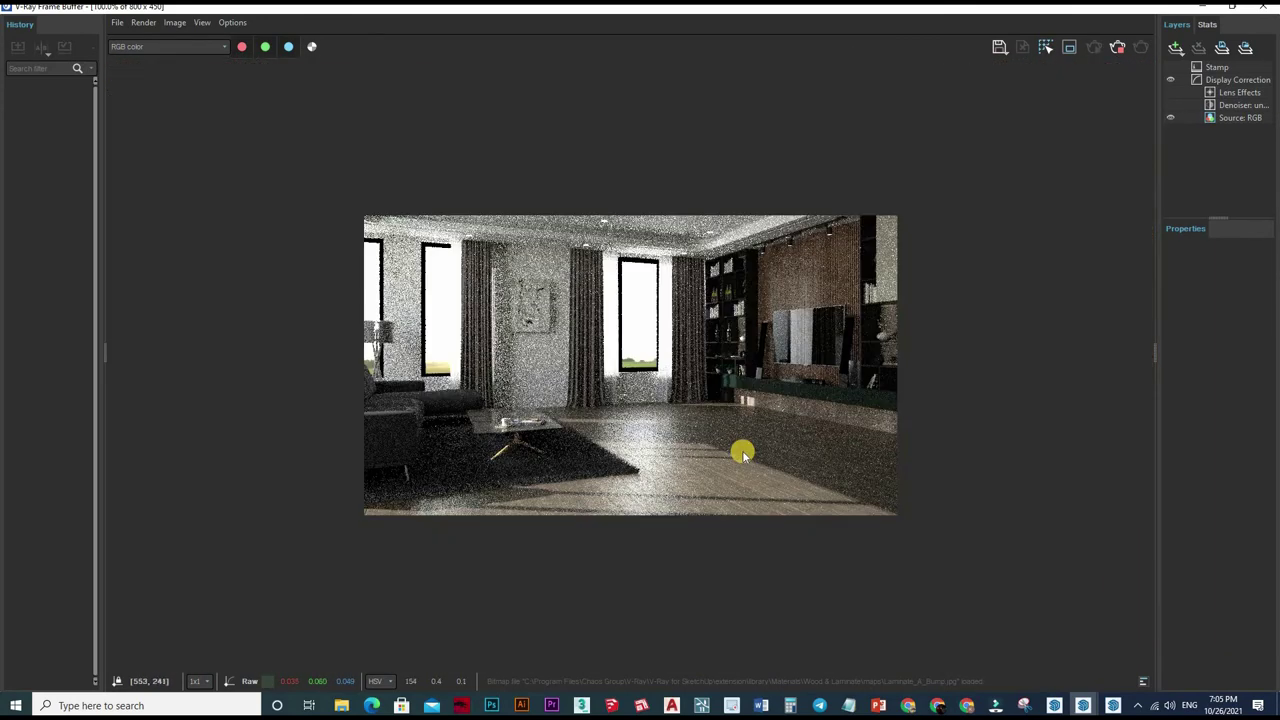
scroll(745, 459, up, 1)
scroll(744, 456, down, 1)
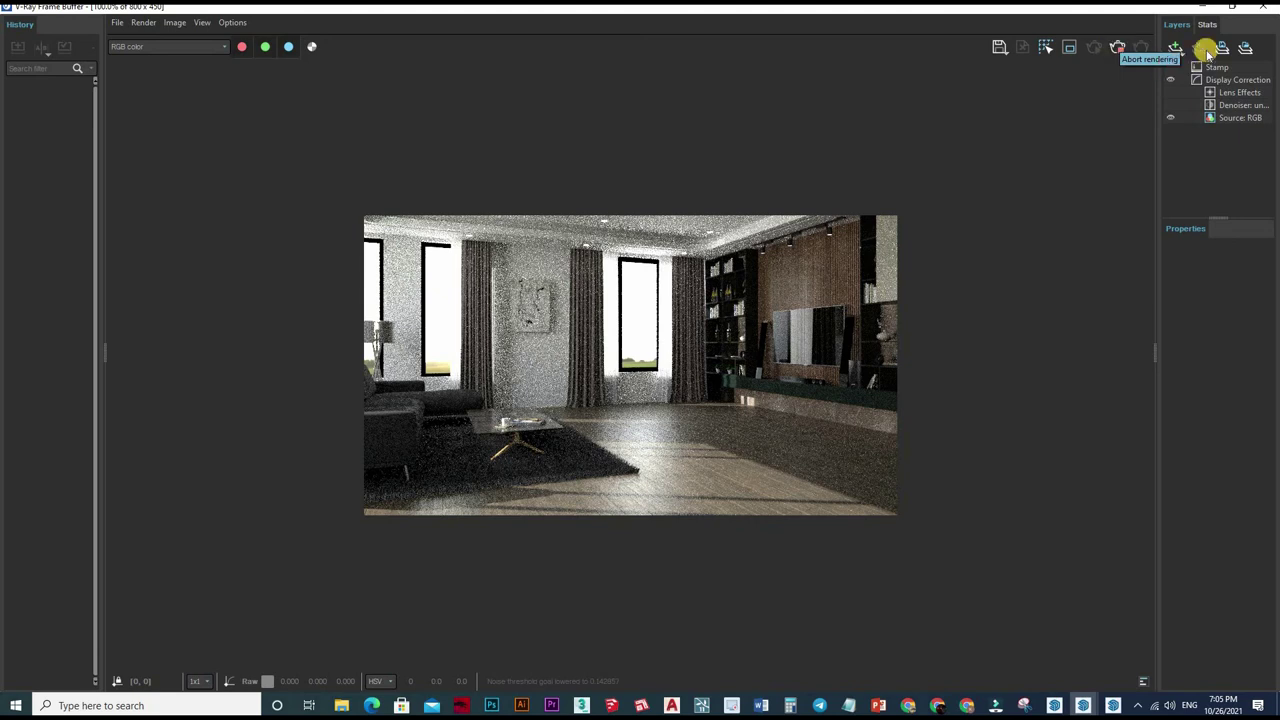
click(1258, 13)
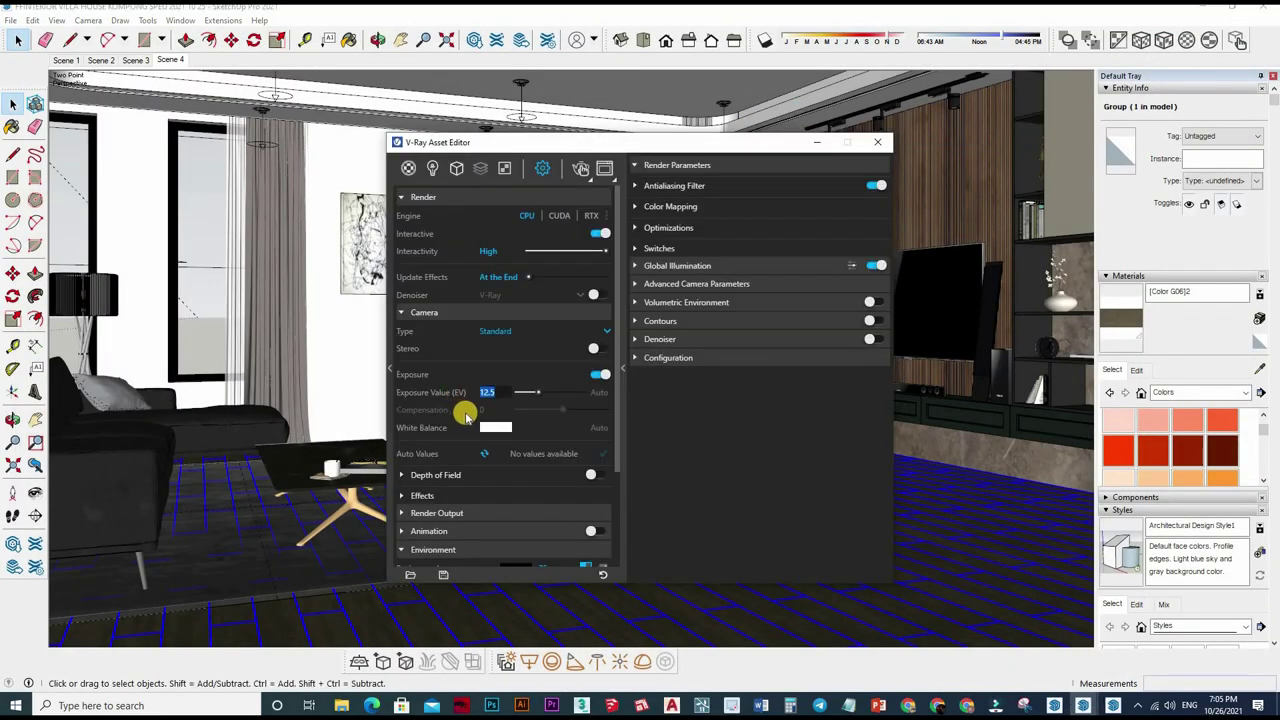
- Set Exposure Value to 13 and Max Subdivs to 16
text(13)
key(Return)
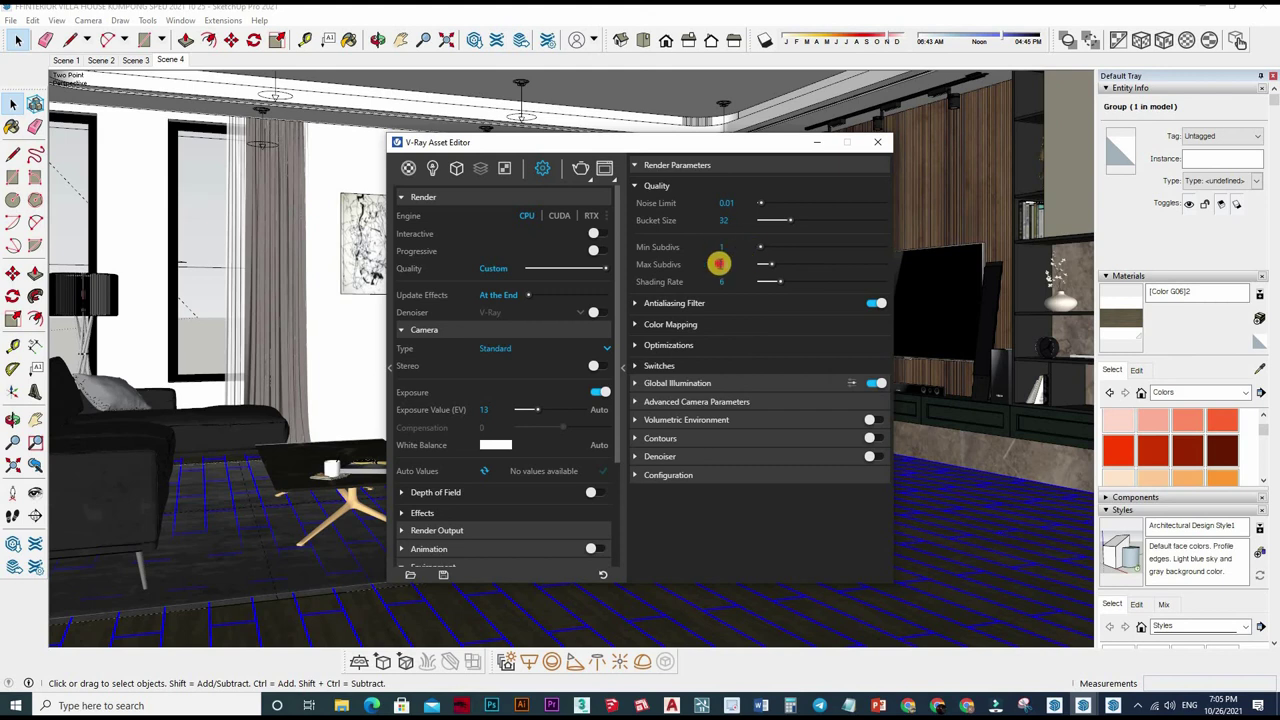
text(16)
key(Return)
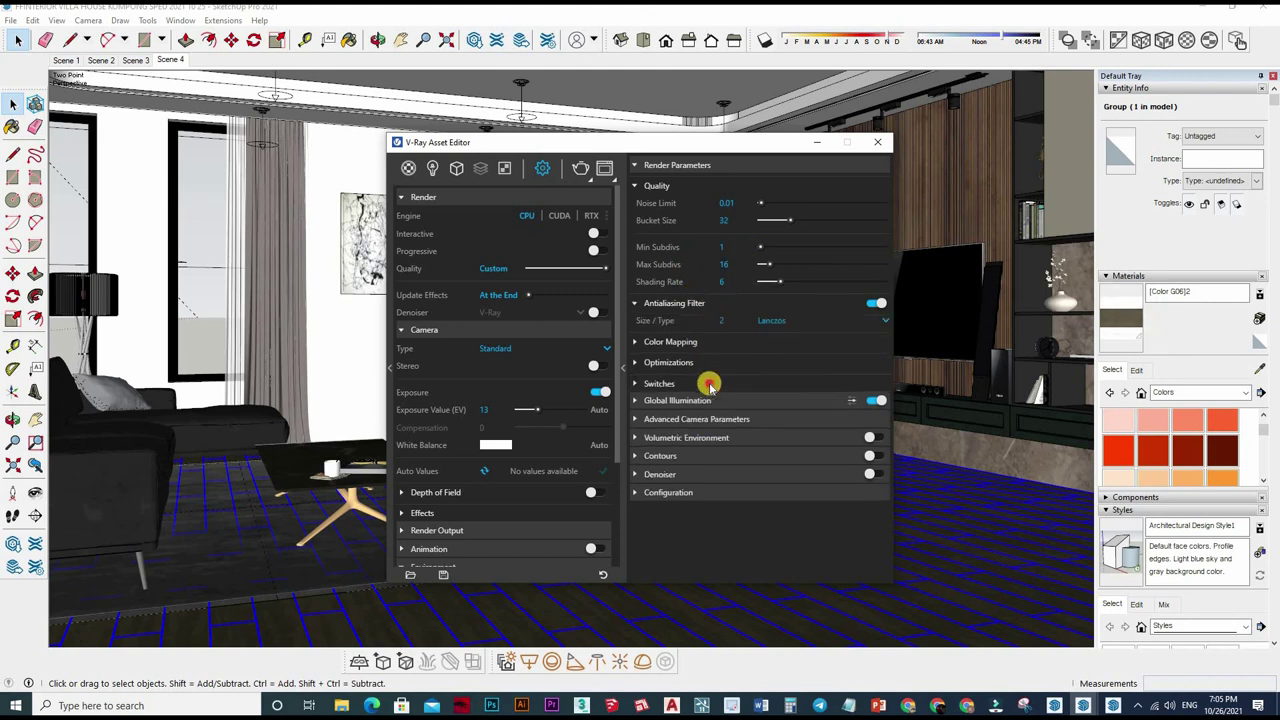
- Use Irradiance map for primary GI rays with 80 subdivs and interpolation 50
click(703, 385)
click(745, 425)
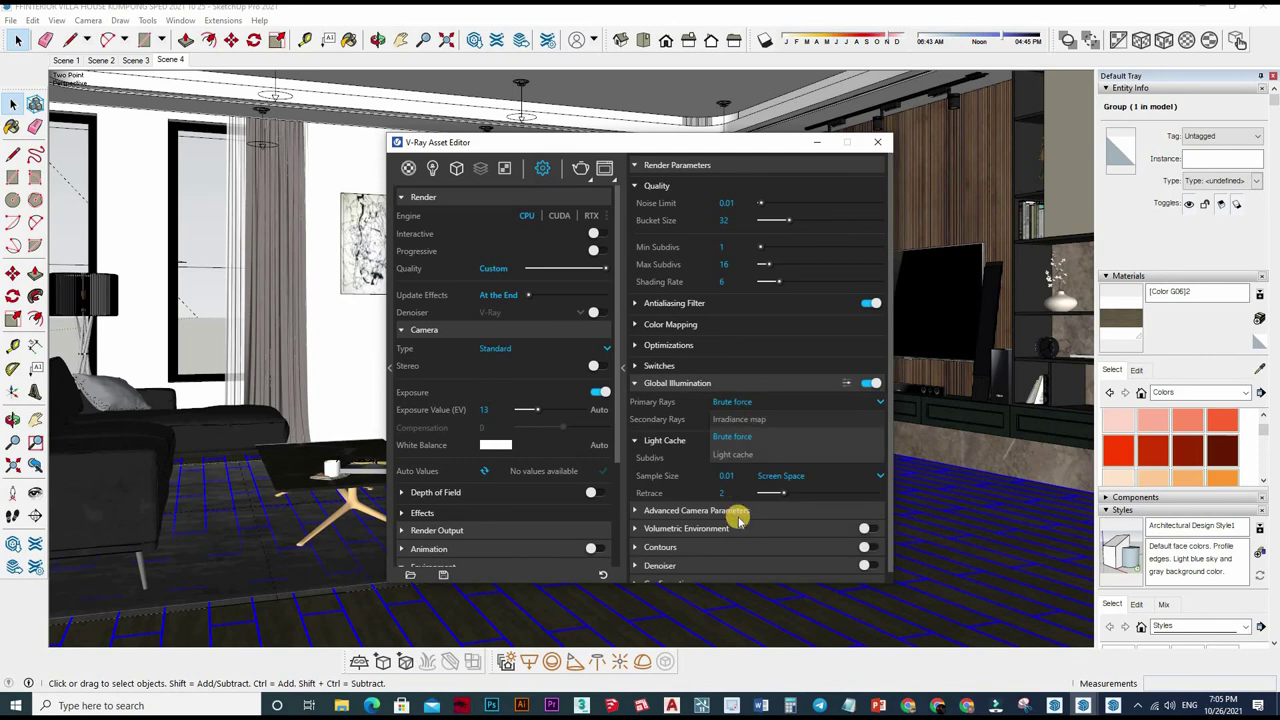
click(740, 441)
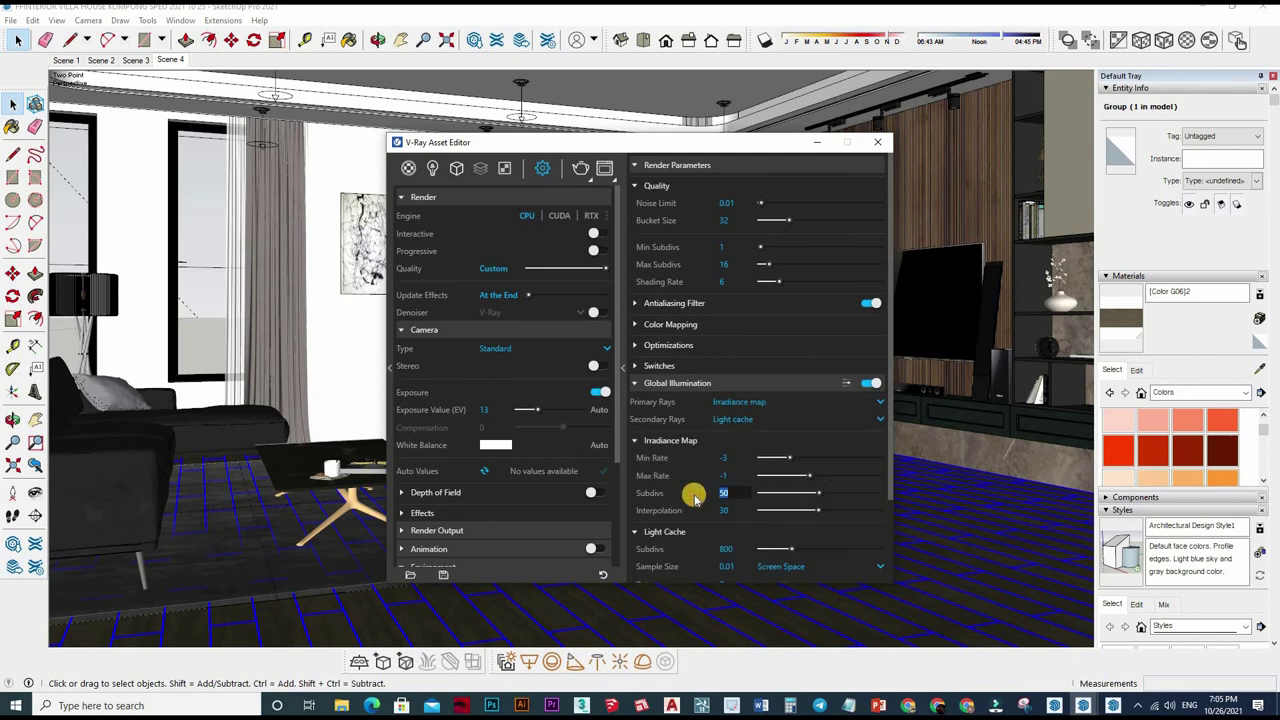
text(80)
key(Return)
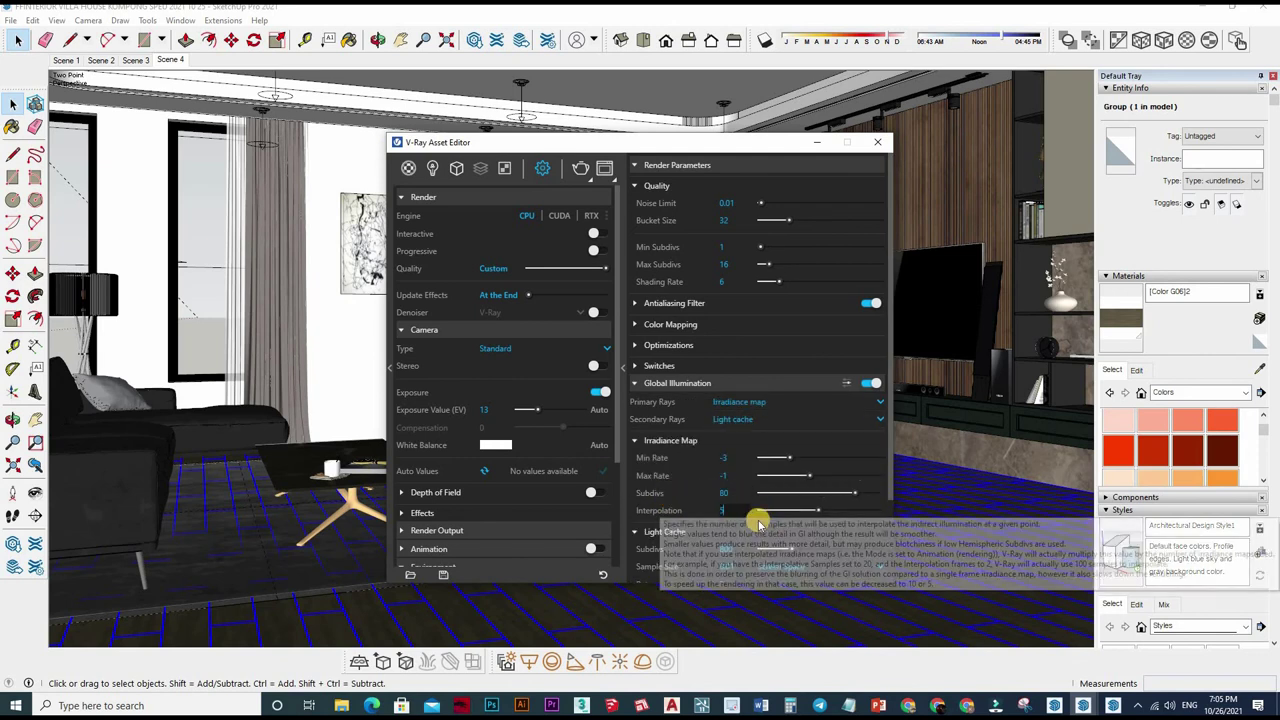
text(50)
key(Return)
- Set Light Cache Subdivs to 2000 and Retrace to 1
scroll(703, 451, down, 2)
click(726, 447)
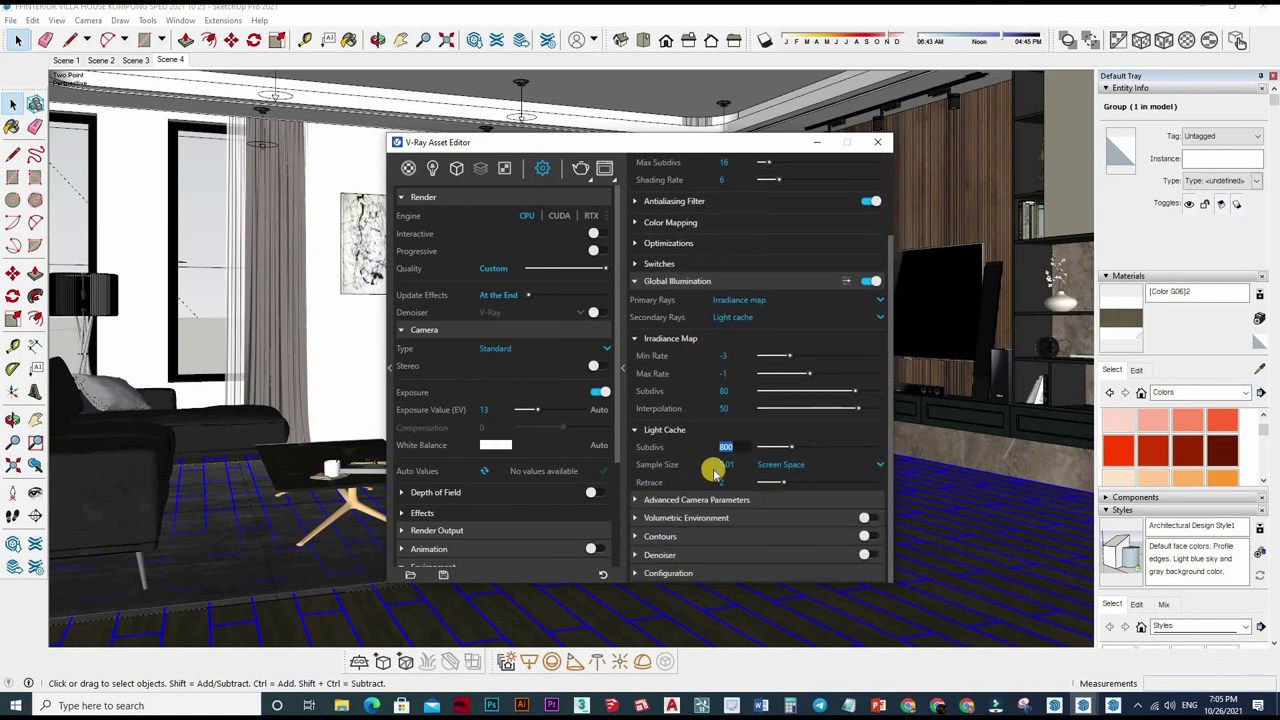
text(2000)
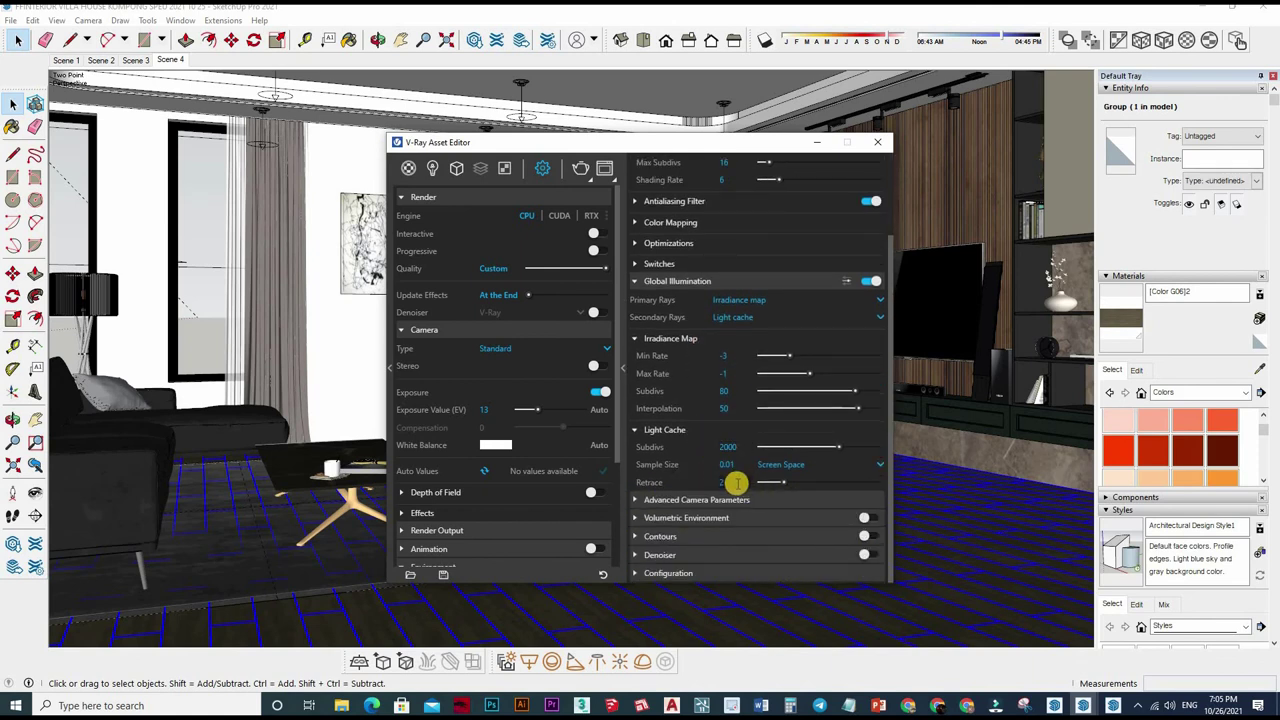
click(720, 482)
text(1)
key(Return)
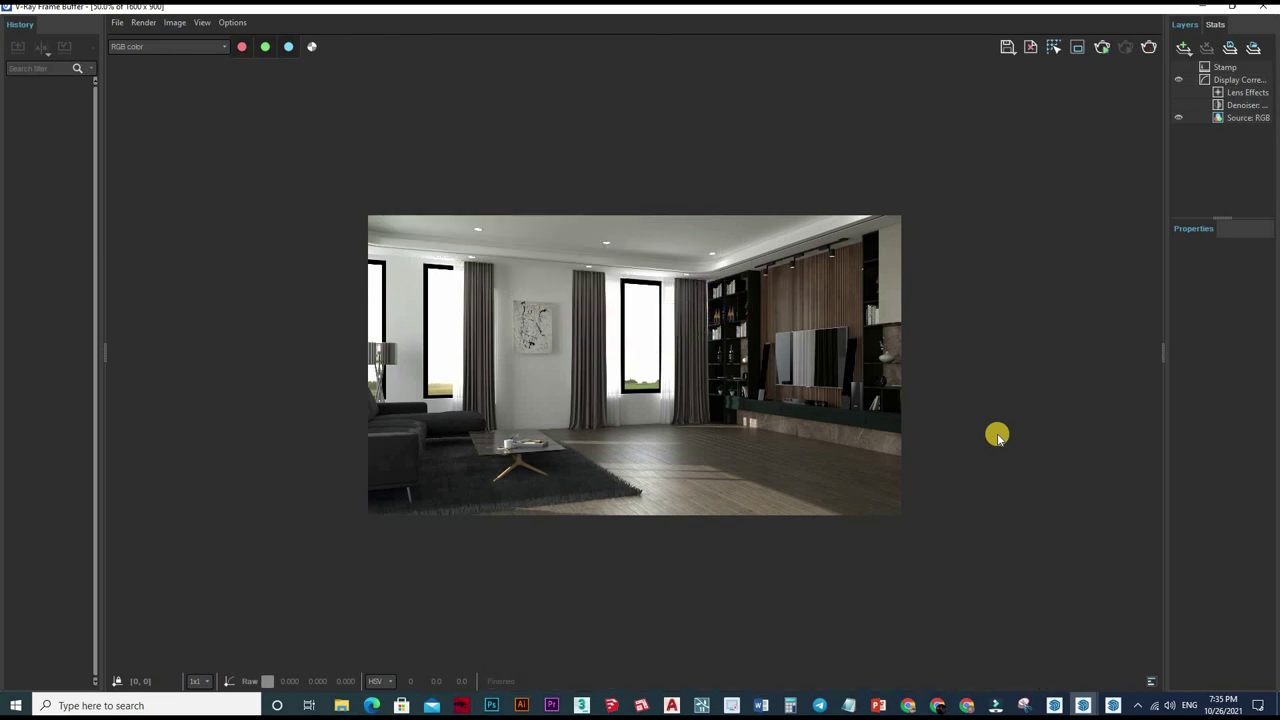
- Let the 1600 x 900 living-room render finish, zooming in and out to check it is noise-free
scroll(767, 428, up, 3)
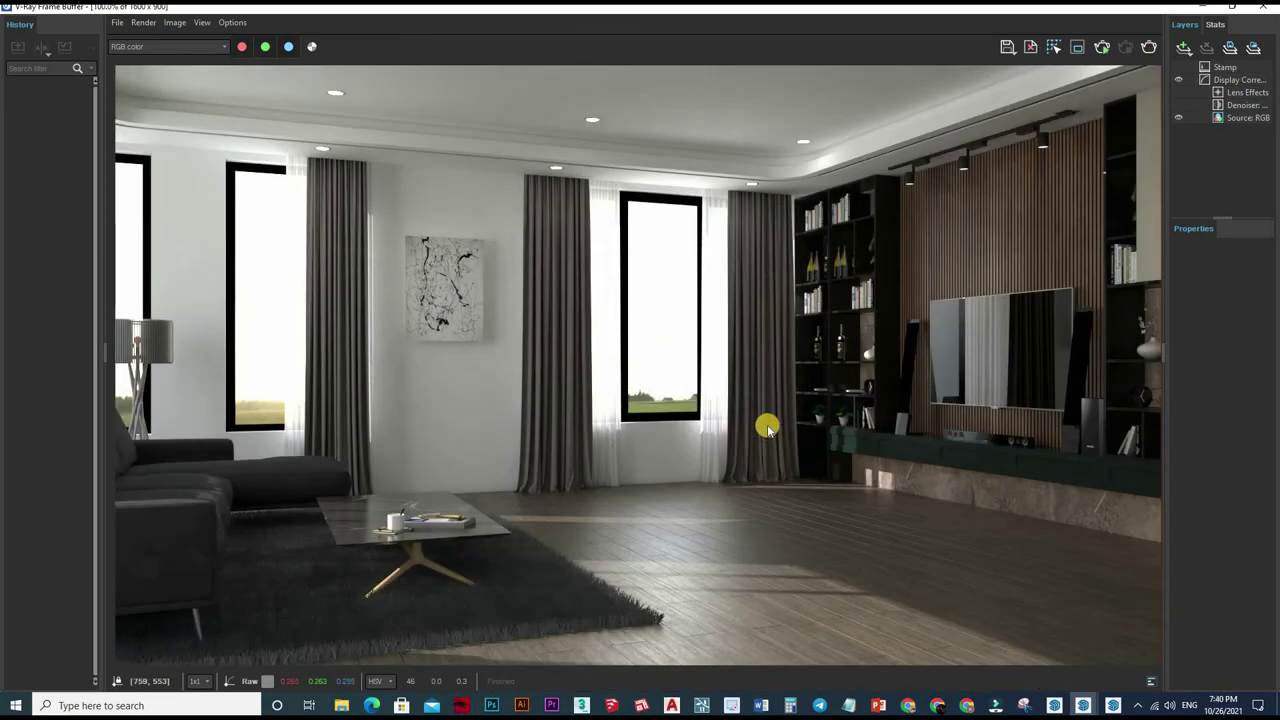
scroll(595, 506, down, 3)
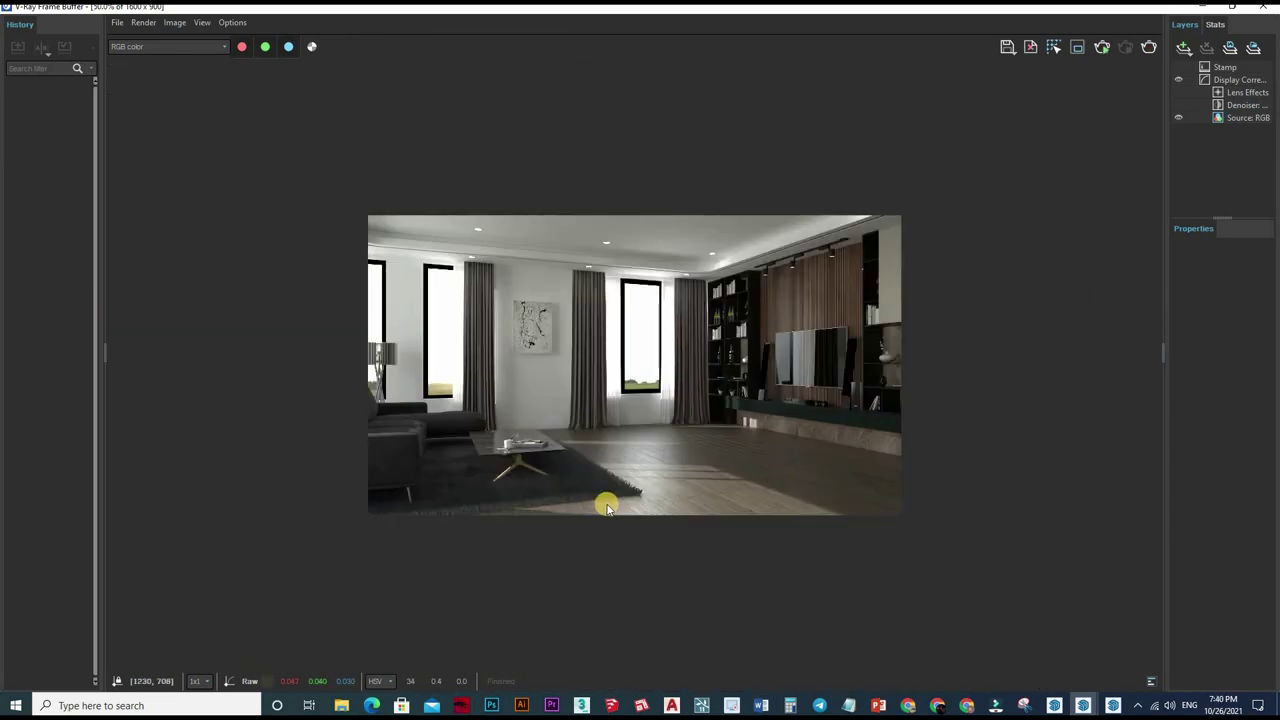
scroll(620, 496, up, 3)
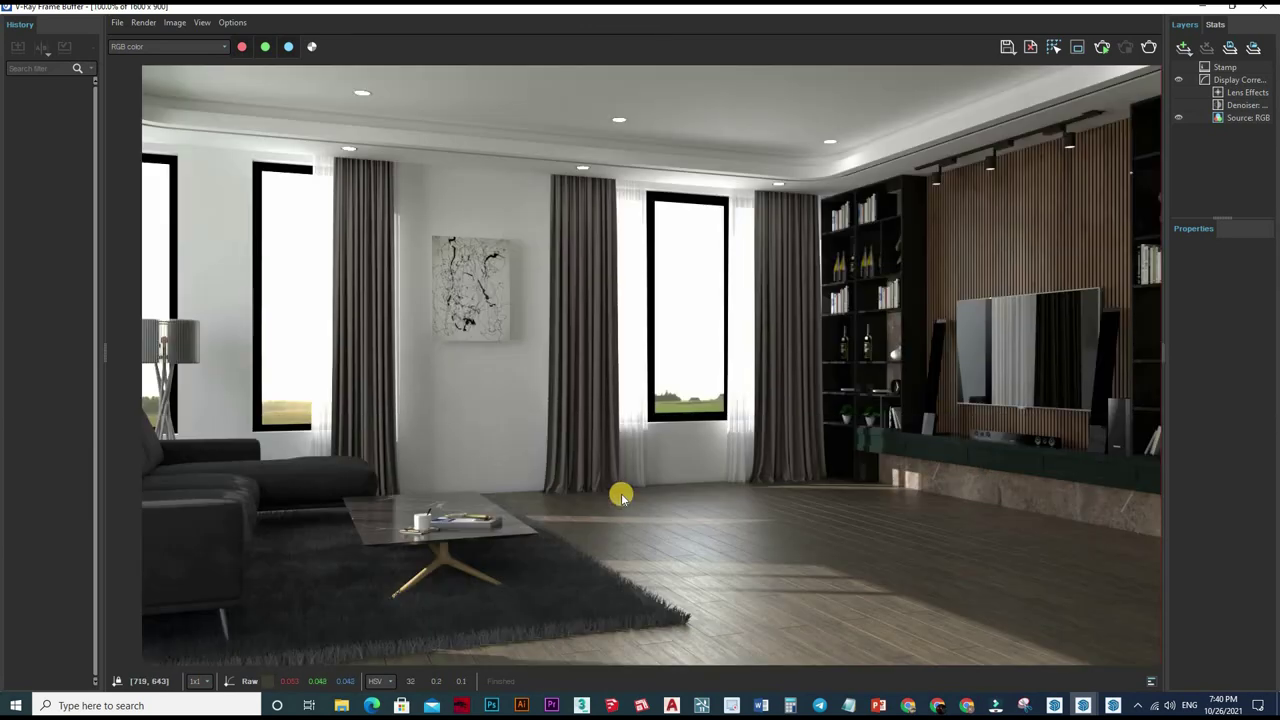
scroll(812, 494, down, 3)
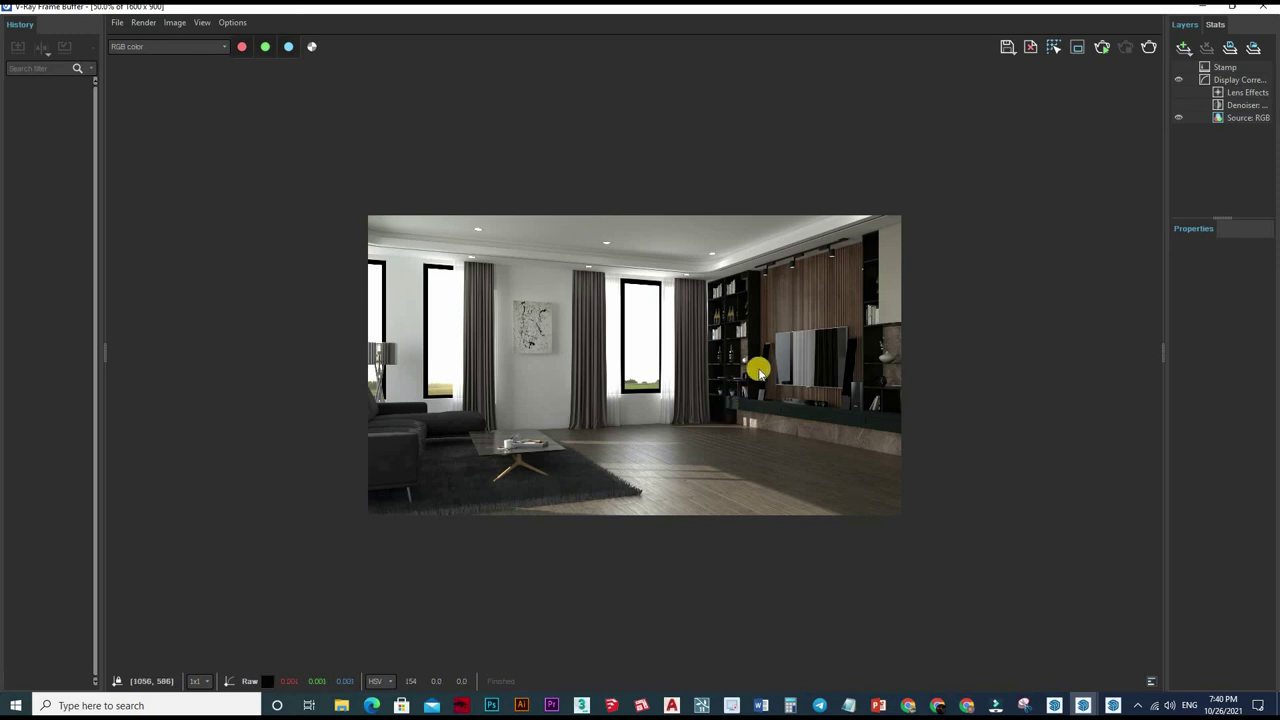
scroll(944, 107, up, 3)
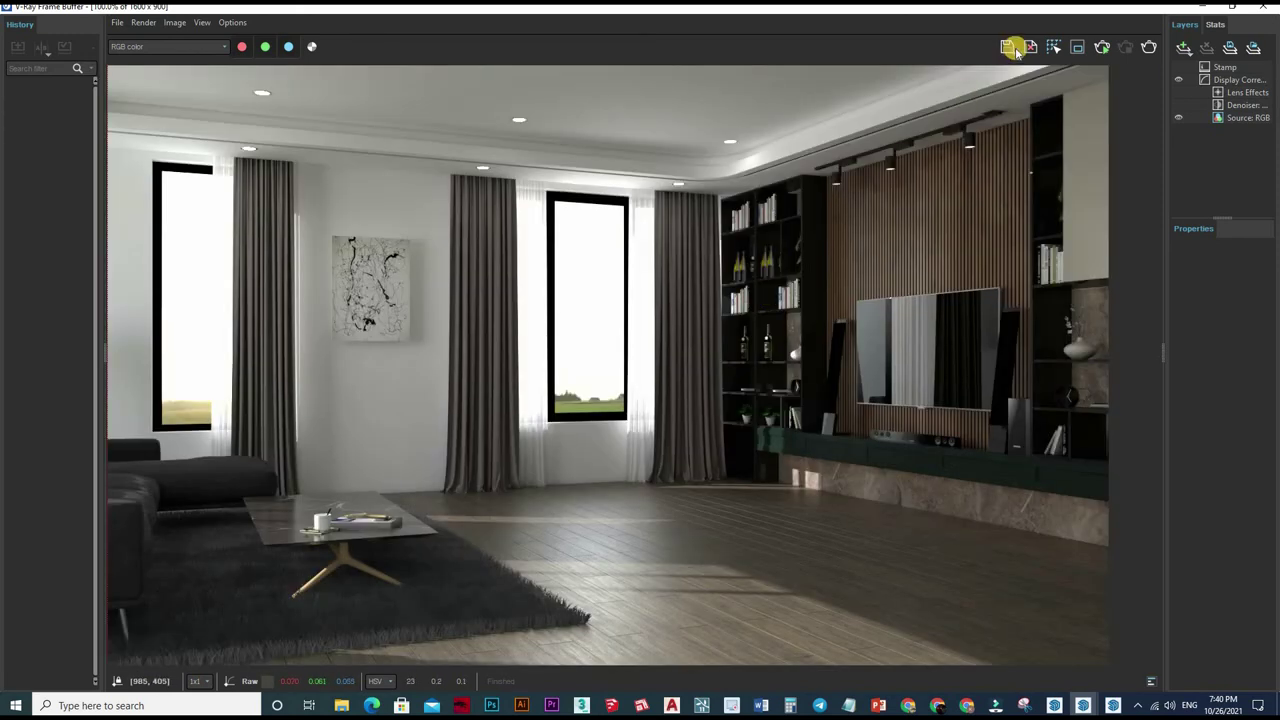
scroll(1006, 45, down, 3)
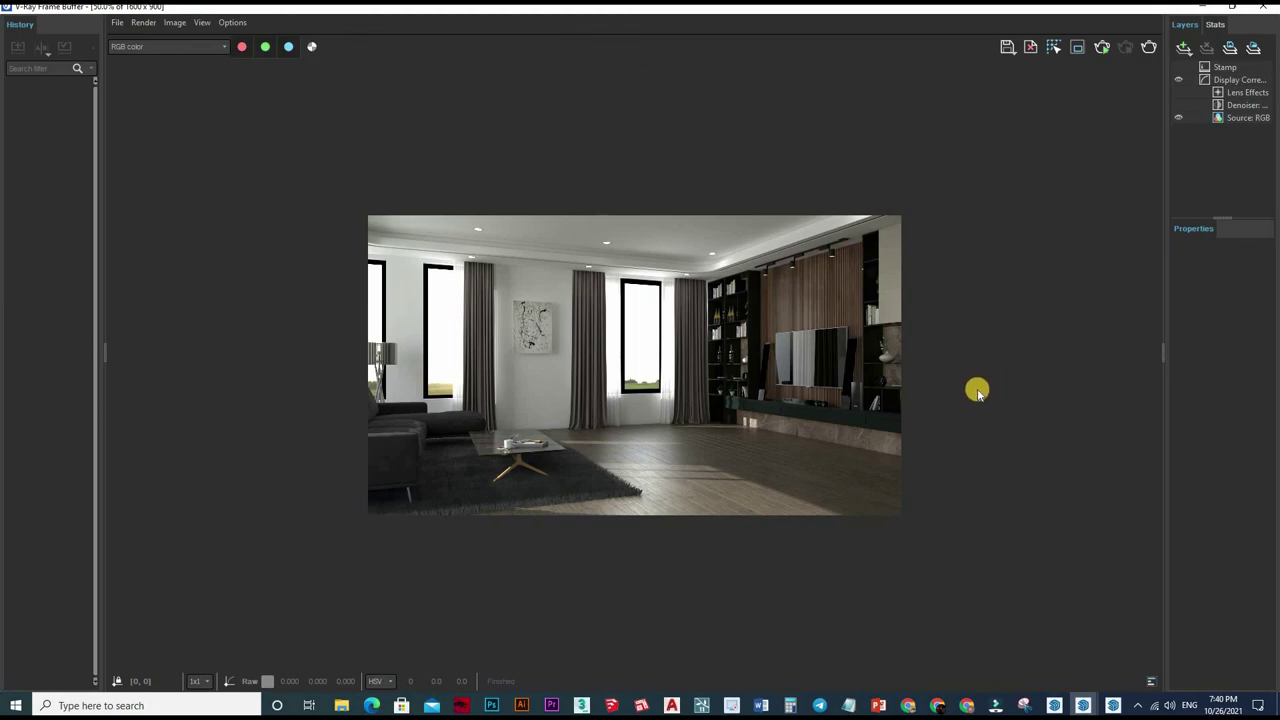